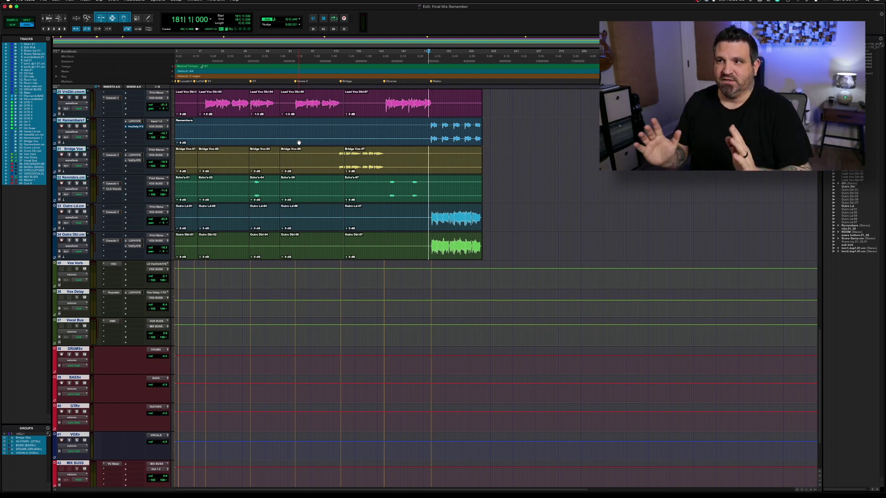
# Play the outro from bar 181 and rebalance the volumes of the Remembers, Outro Ld and Outro Dbl vocal tracks
pyautogui.press('space')
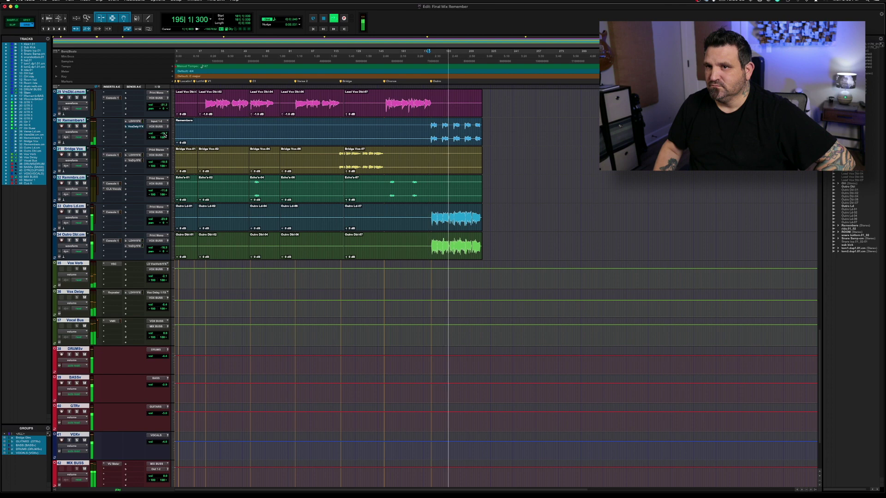
pyautogui.click(164, 250)
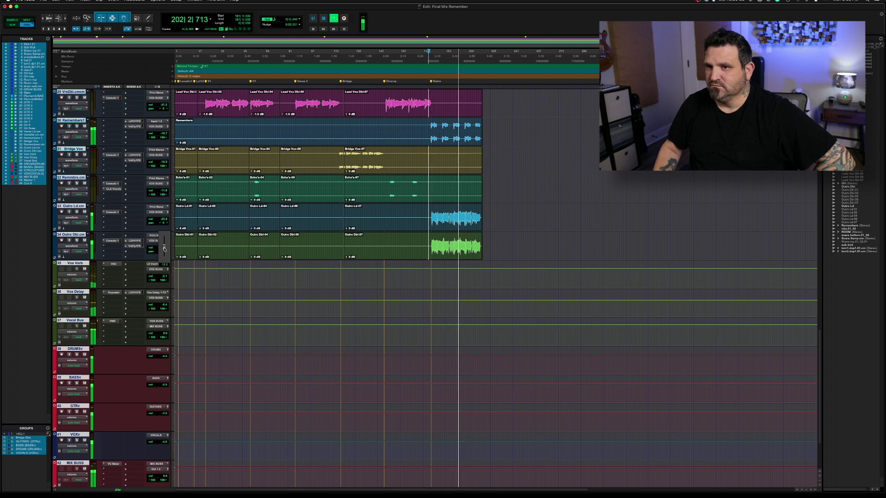
pyautogui.click(160, 134)
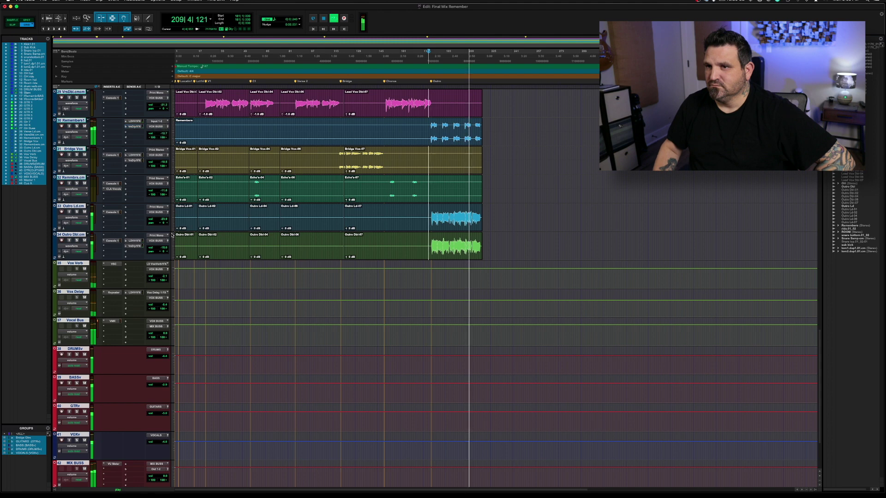
pyautogui.click(164, 219)
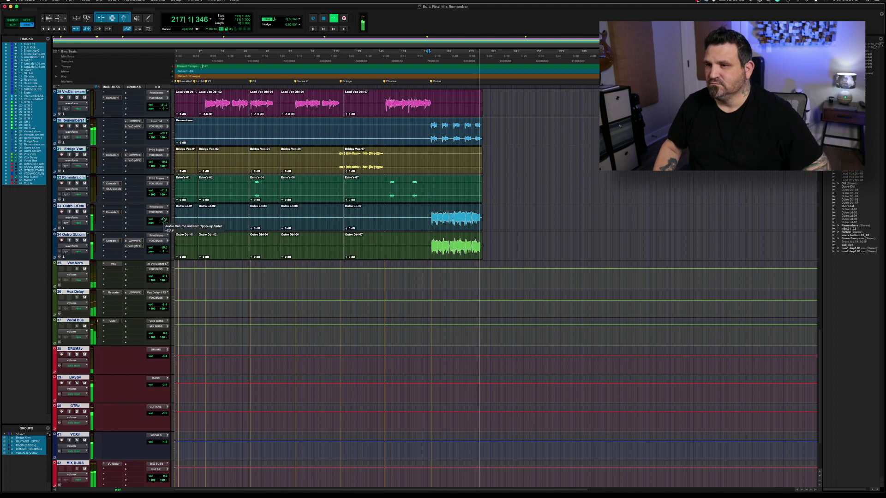
pyautogui.press('space')
pyautogui.press('space')
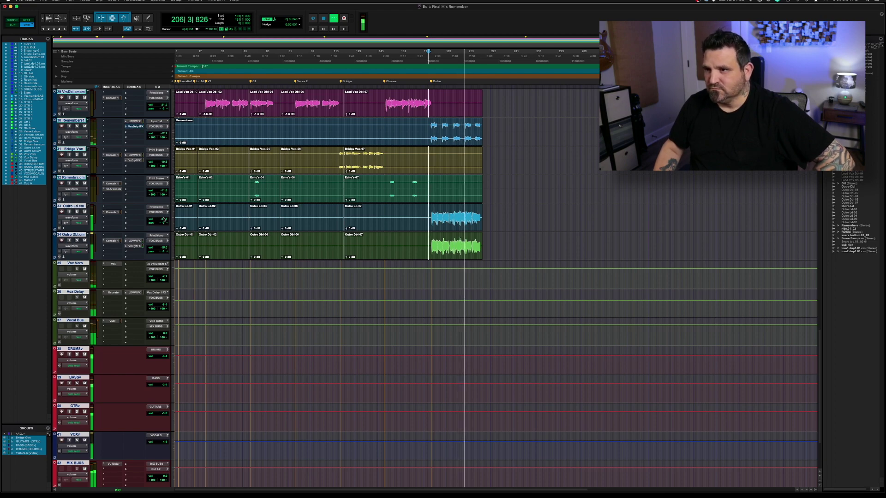
pyautogui.scroll(12, 368, 257)
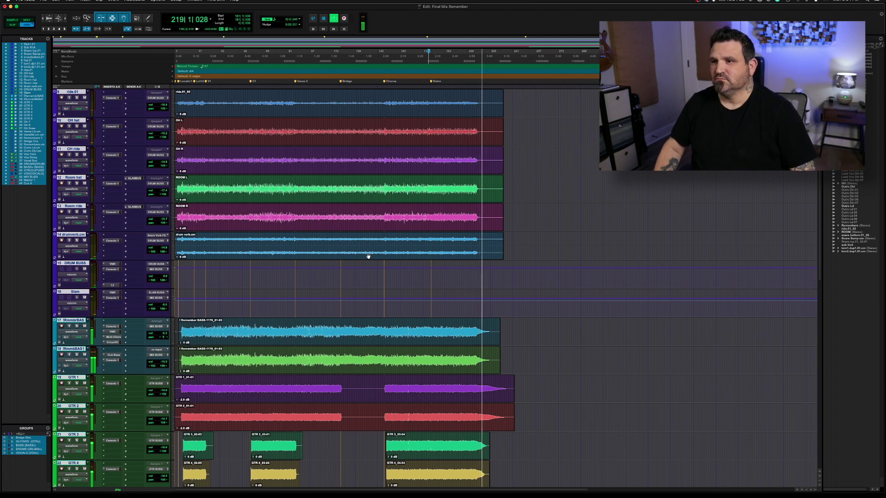
pyautogui.press('space')
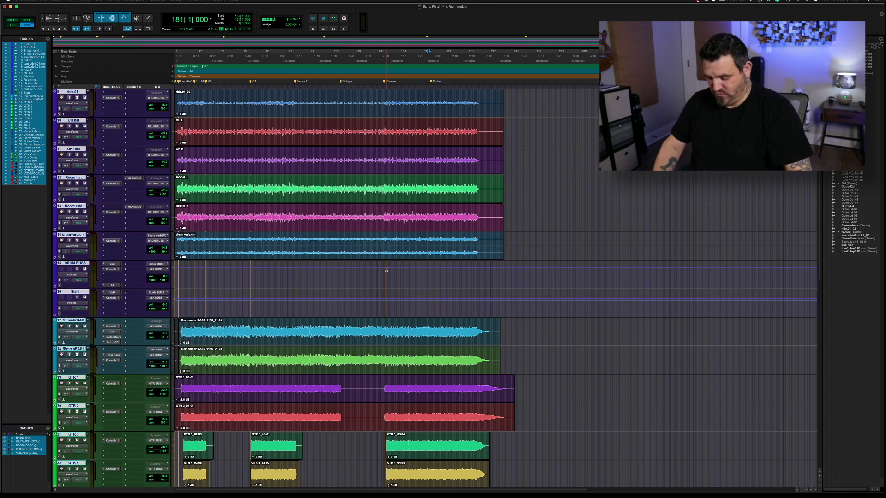
# Return to the start of the session and audition the opening bars of the intro
pyautogui.press('super+equal')
pyautogui.press('super+equal')
pyautogui.press('super+bracketright')
pyautogui.press('super+bracketright')
pyautogui.press('super+bracketright')
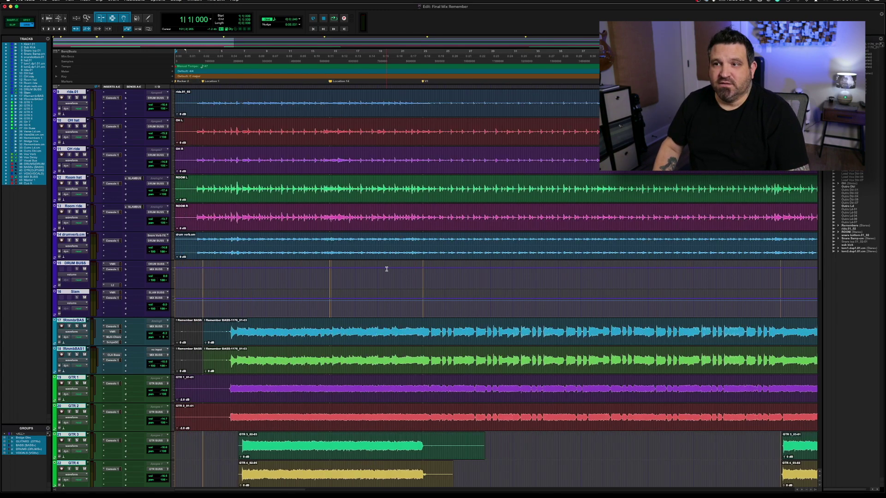
pyautogui.press('super+bracketright')
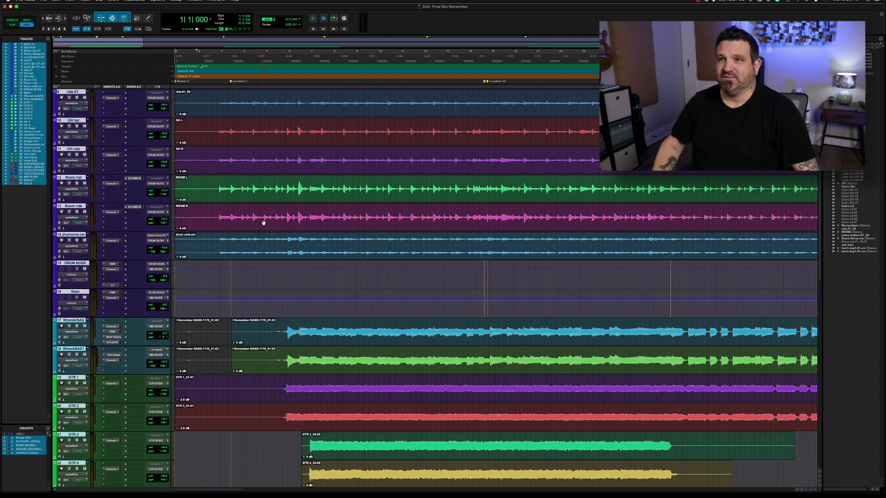
pyautogui.press('space')
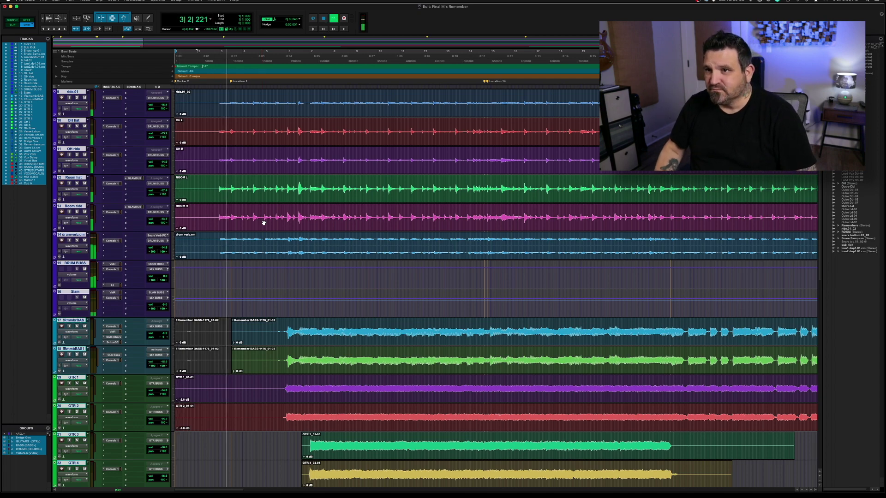
pyautogui.press('space')
# Delete the empty clip sections before the first vocal entry, around bar 17, on all lead, bridge, echo and outro vocal tracks
pyautogui.scroll(-10, 217, 138)
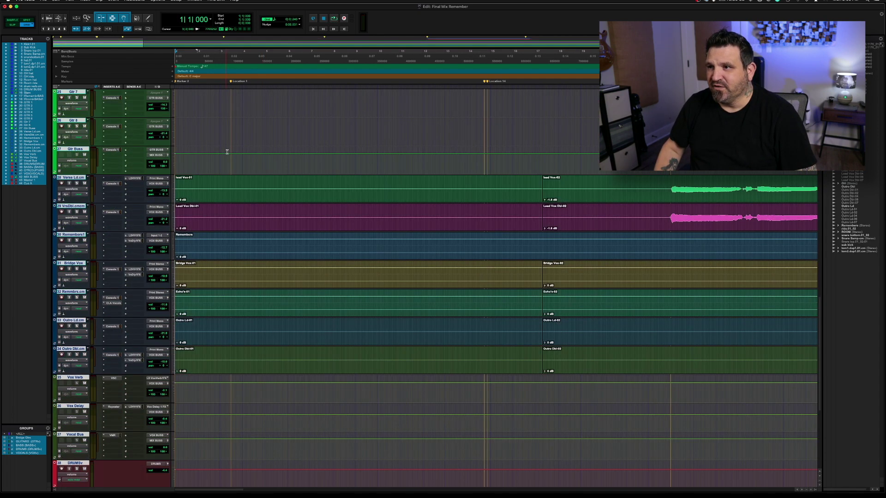
pyautogui.click(231, 194)
pyautogui.scroll(3, 231, 195)
pyautogui.press('Delete')
pyautogui.moveTo(541, 360); pyautogui.dragTo(174, 360)
pyautogui.press('Delete')
# Add fade-ins about one bar long to the starts of the remaining vocal clips around bar 17
pyautogui.scroll(-5, 340, 360)
pyautogui.moveTo(529, 155); pyautogui.dragTo(563, 155)
pyautogui.press('super+f')
pyautogui.click(491, 243)
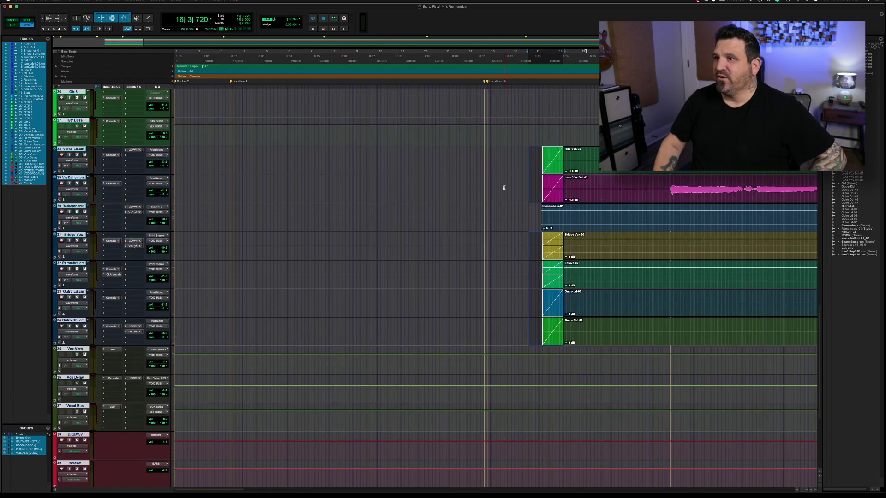
pyautogui.moveTo(534, 212); pyautogui.dragTo(563, 212)
pyautogui.press('super+f')
pyautogui.click(491, 243)
pyautogui.click(511, 234)
# Fade in the GTR 3 and GTR 4 clips, and trim GTR 1 and GTR 2 to start at bar 5 with short fade-ins
pyautogui.scroll(10, 511, 234)
pyautogui.moveTo(299, 178); pyautogui.dragTo(299, 401)
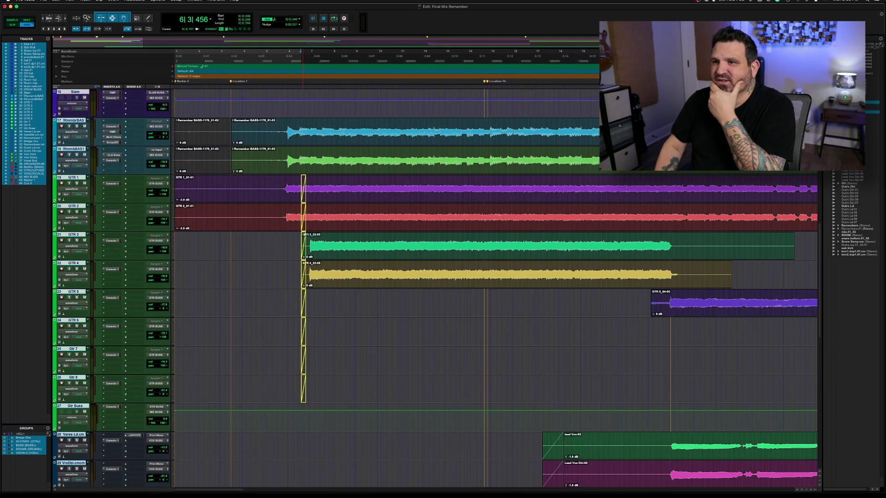
pyautogui.moveTo(301, 253); pyautogui.dragTo(303, 282)
pyautogui.moveTo(175, 198); pyautogui.dragTo(266, 199)
pyautogui.moveTo(175, 224); pyautogui.dragTo(266, 225)
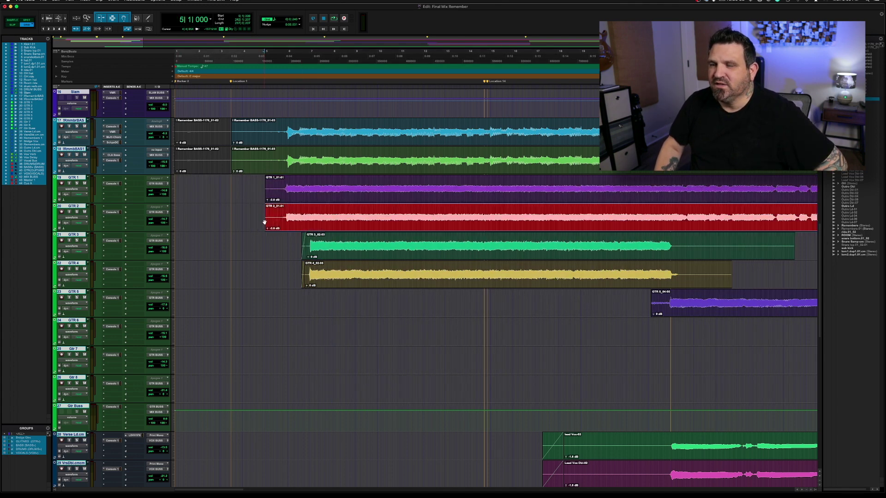
pyautogui.moveTo(267, 176); pyautogui.dragTo(276, 204)
# Add fade-ins from bar 3 to about bar 5 on both bass clips and audition the intro
pyautogui.moveTo(232, 120); pyautogui.dragTo(264, 121)
pyautogui.moveTo(232, 149); pyautogui.dragTo(268, 150)
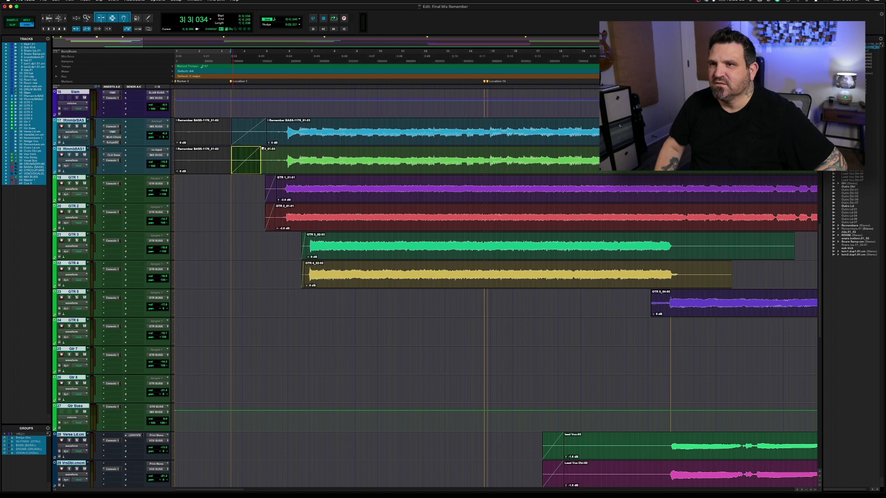
pyautogui.scroll(7, 259, 157)
pyautogui.press('space')
pyautogui.press('space')
# Create a marker memory location named IN at 2|4|000, just before the drums enter
pyautogui.click(214, 101)
pyautogui.press('KP_Enter')
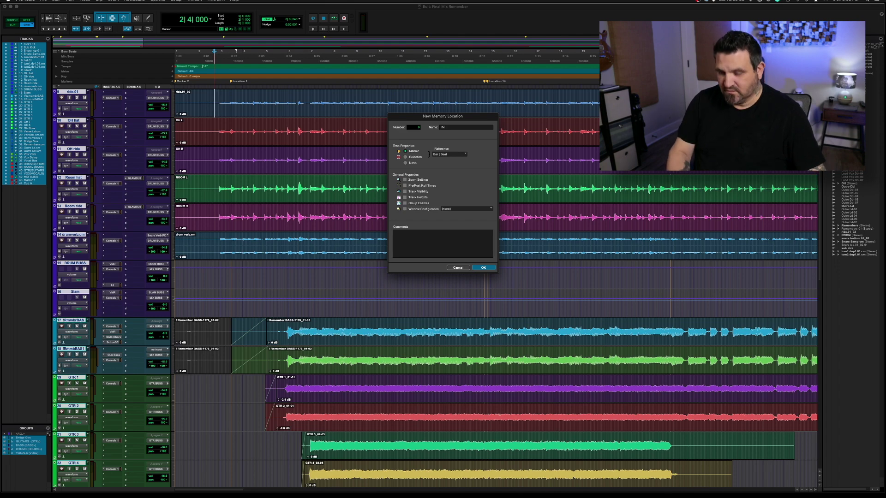
pyautogui.press('Return')
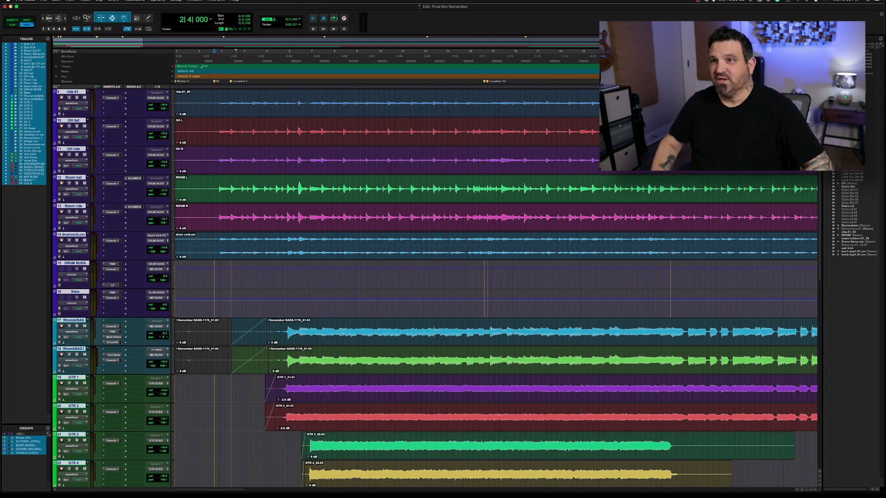
# Audition the end of the song to check where the drum tracks ring out
pyautogui.hscroll(5, 394, 174)
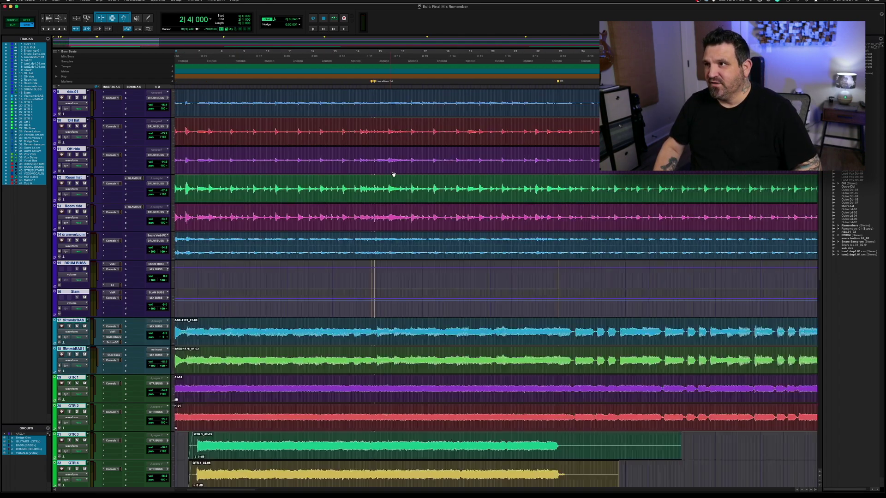
pyautogui.scroll(5, 394, 174)
pyautogui.scroll(3, 394, 174)
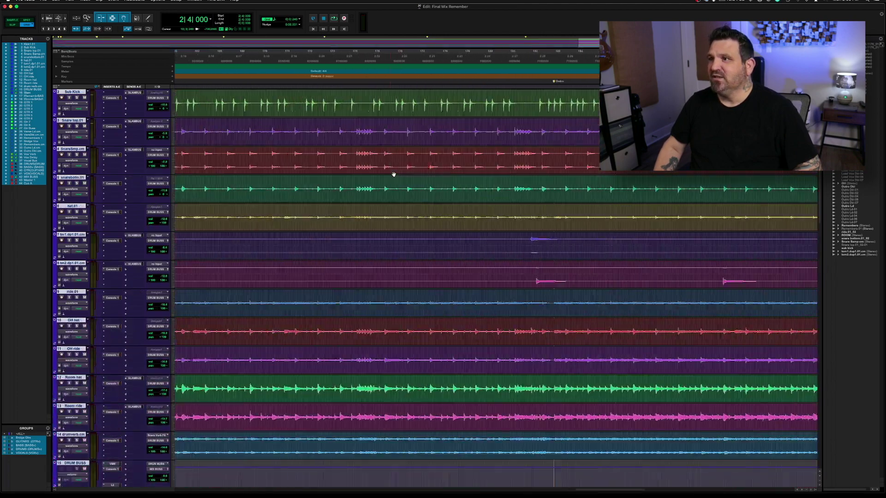
pyautogui.hscroll(5, 394, 174)
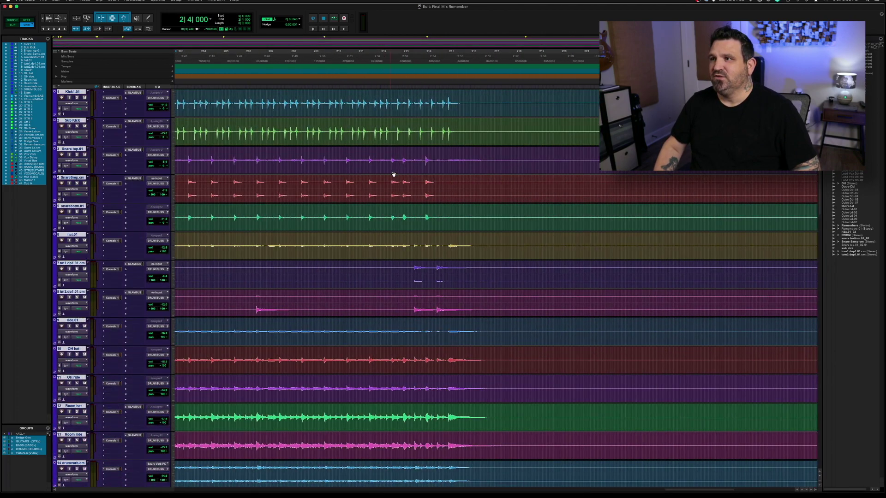
pyautogui.hscroll(1, 393, 174)
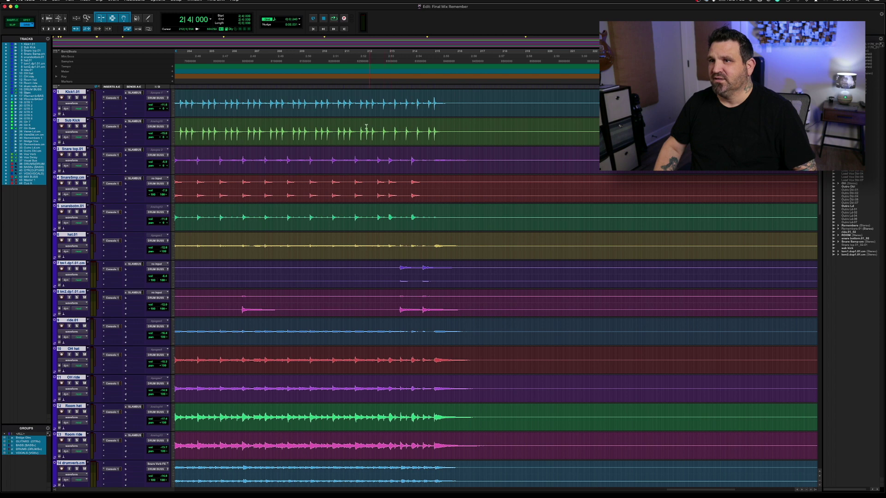
pyautogui.click(357, 99)
pyautogui.press('space')
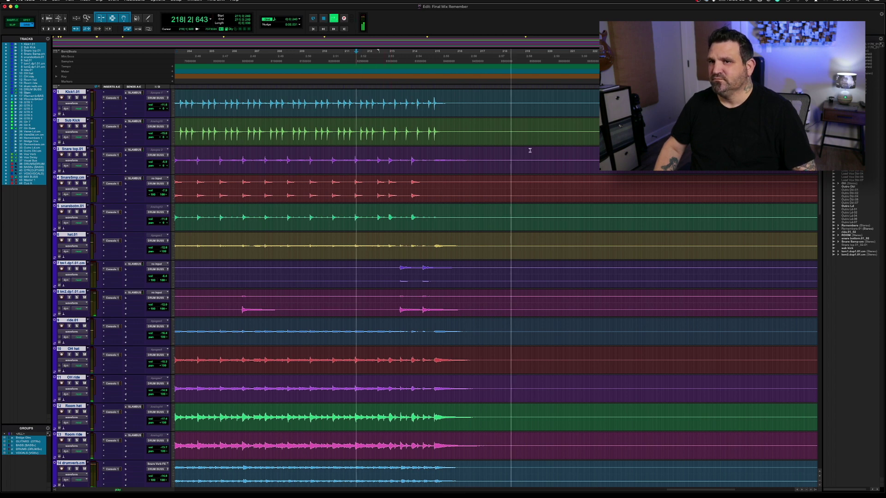
pyautogui.hscroll(7, 529, 150)
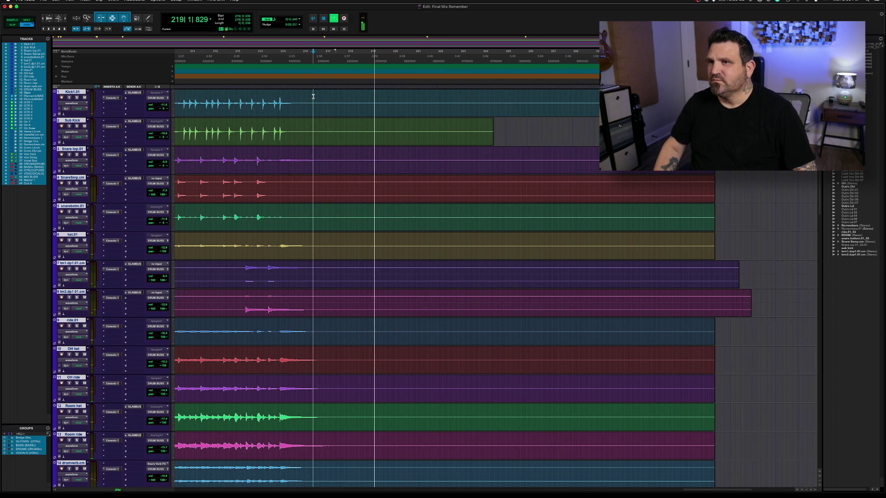
pyautogui.press('space')
# Delete the empty tails of all drum clips after 222|1|720 and fade out their new ends
pyautogui.click(439, 92)
pyautogui.hotkey('alt', 'shift', 'Return')
pyautogui.scroll(-5, 439, 277)
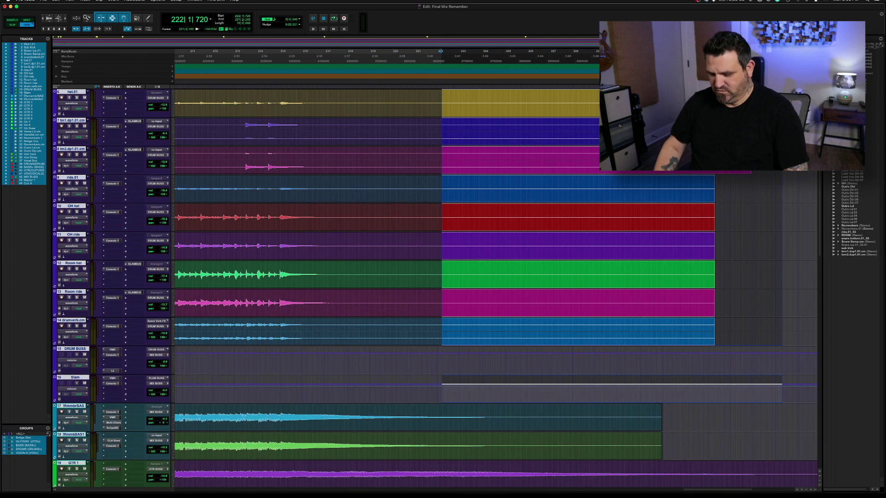
pyautogui.press('Delete')
pyautogui.press('r')
pyautogui.press('r')
pyautogui.press('r')
pyautogui.press('g')
# Audition the ending, delete the tails of both bass clips after about bar 225, and add fade-outs
pyautogui.click(468, 98)
pyautogui.press('space')
pyautogui.scroll(-5, 484, 266)
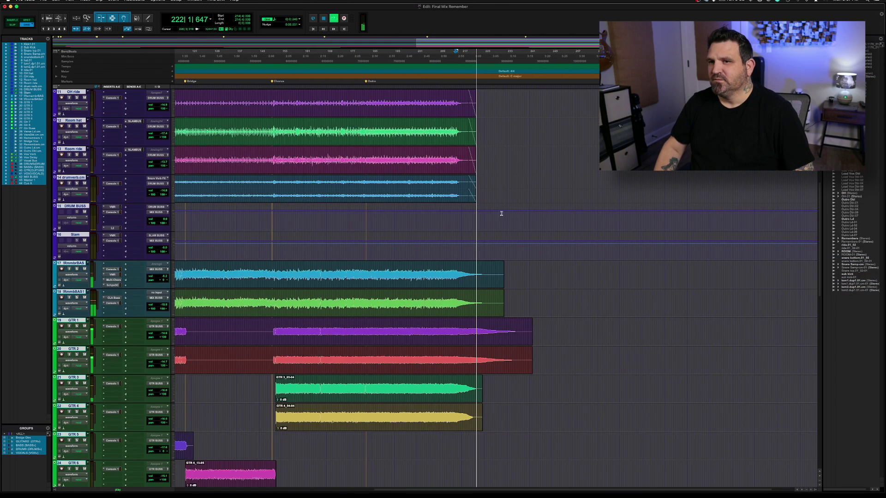
pyautogui.press('space')
pyautogui.click(484, 266)
pyautogui.hotkey('alt', 'shift', 'Return')
pyautogui.press('Delete')
pyautogui.moveTo(486, 266); pyautogui.dragTo(461, 267)
# Add fade-outs to the ends of the final GTR 3 and GTR 4 clips and audition the ending
pyautogui.click(462, 266)
pyautogui.press('space')
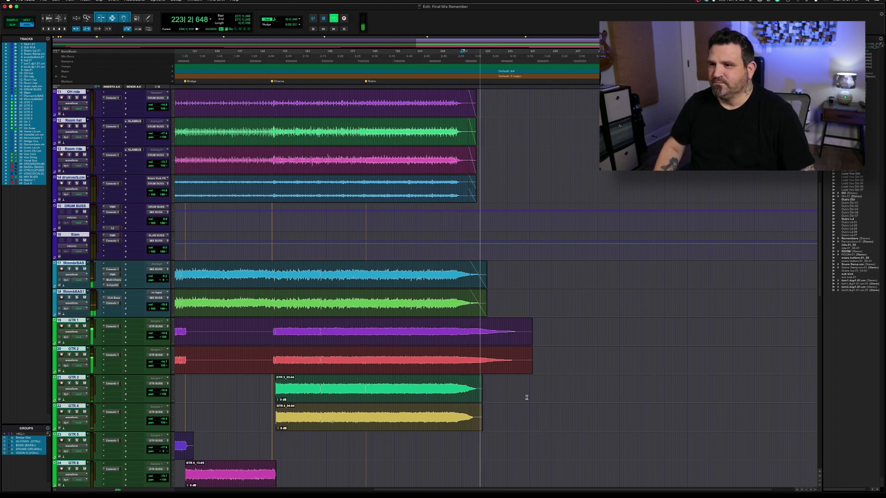
pyautogui.press('space')
pyautogui.click(478, 382)
pyautogui.moveTo(478, 381); pyautogui.dragTo(475, 408)
pyautogui.click(462, 386)
pyautogui.press('space')
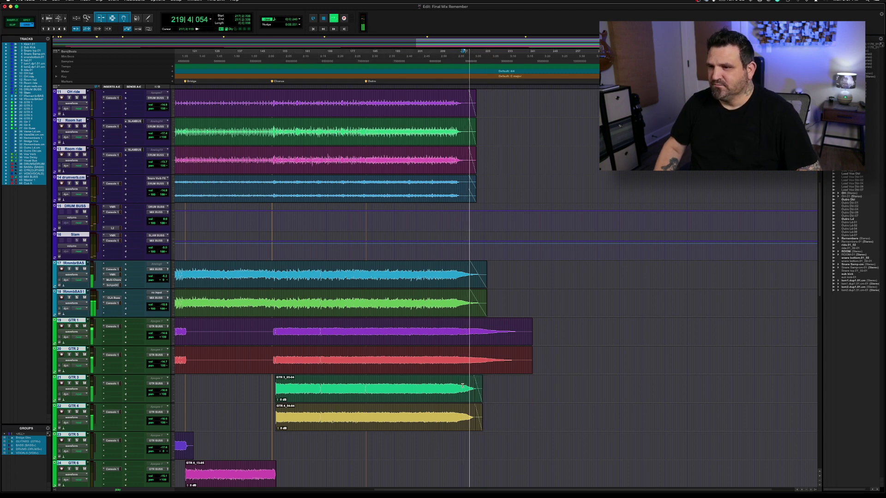
pyautogui.press('space')
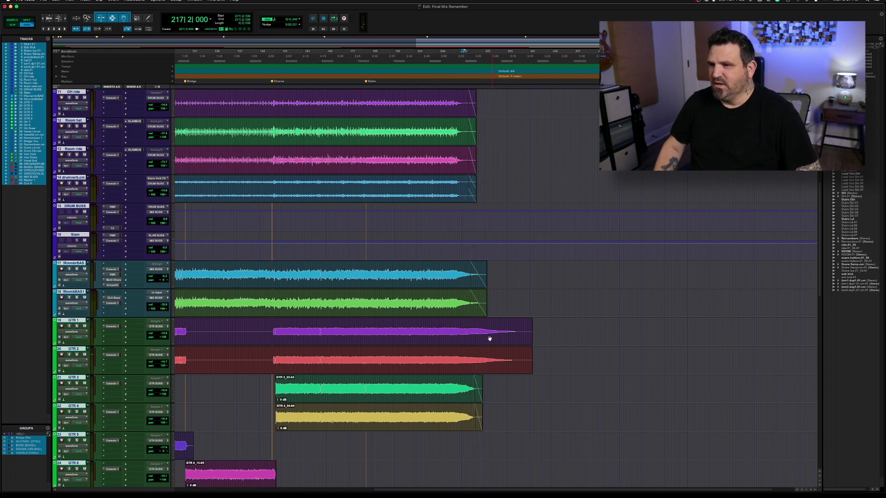
# Delete the tails of the GTR 1 and GTR 2 clips after 226|4|480 and audition the shortened ending
pyautogui.moveTo(490, 324); pyautogui.dragTo(555, 358)
pyautogui.press('Delete')
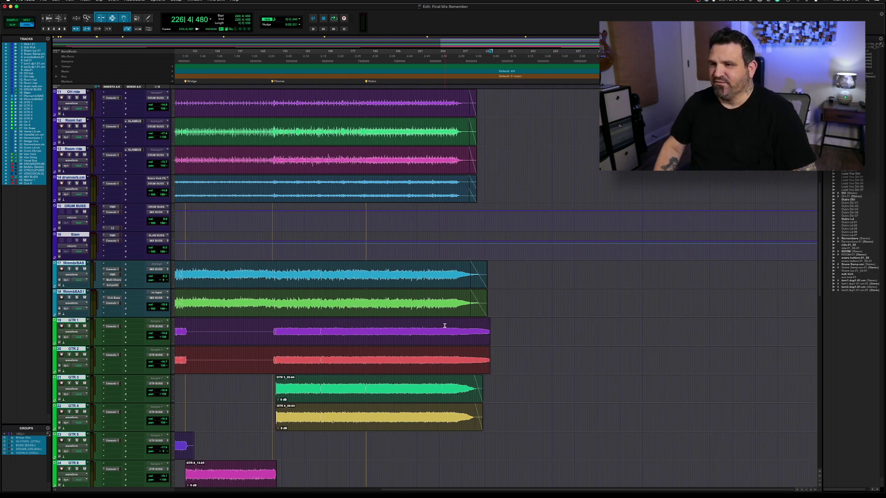
pyautogui.press('space')
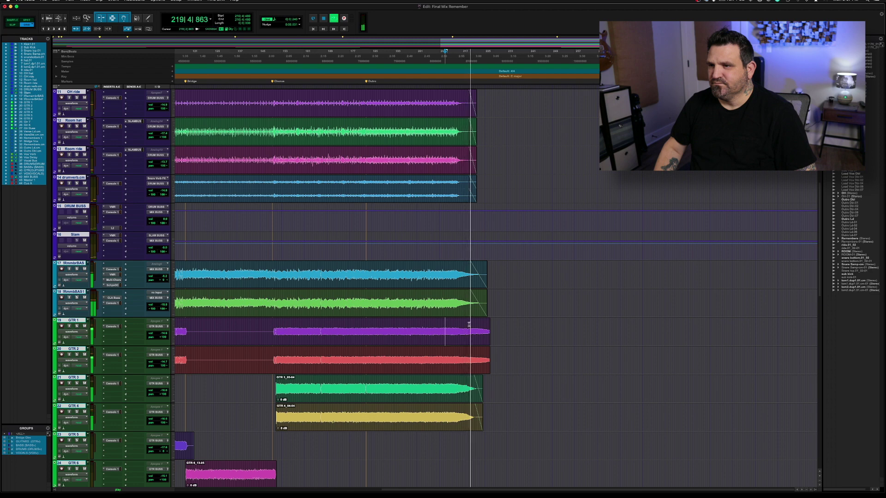
pyautogui.press('space')
# Fade out the GTR 1 and GTR 2 clips from about bar 219 to their ends and play the ending from 215|3|000
pyautogui.moveTo(490, 321); pyautogui.dragTo(469, 325)
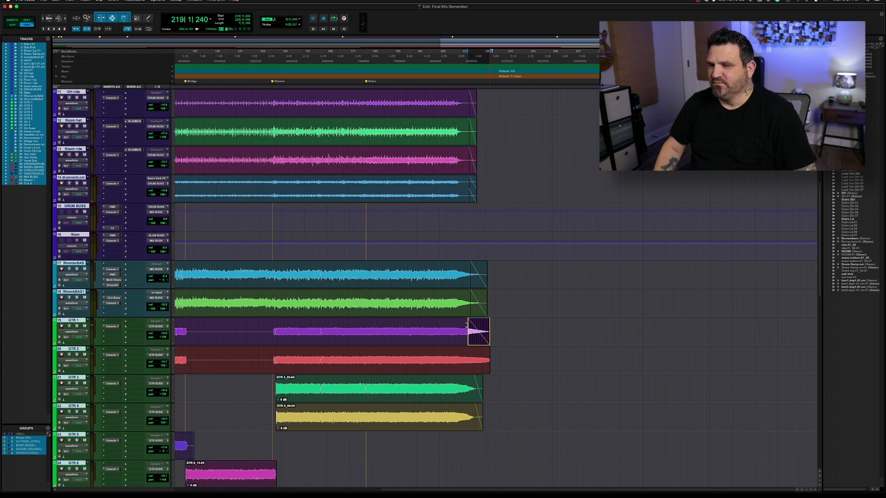
pyautogui.click(490, 348)
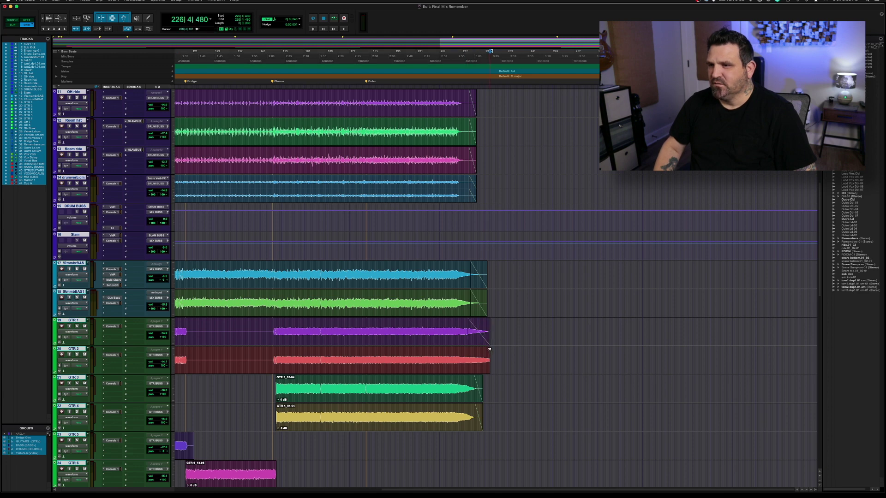
pyautogui.moveTo(488, 348); pyautogui.dragTo(468, 354)
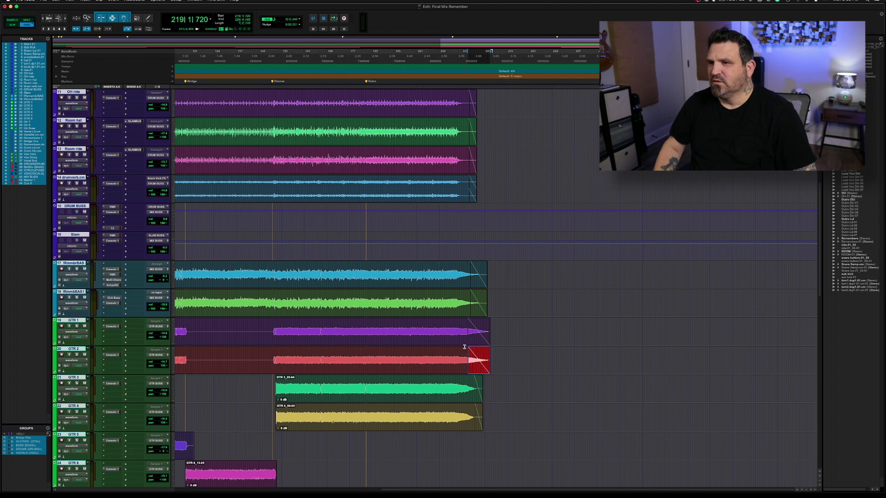
pyautogui.click(457, 296)
pyautogui.press('space')
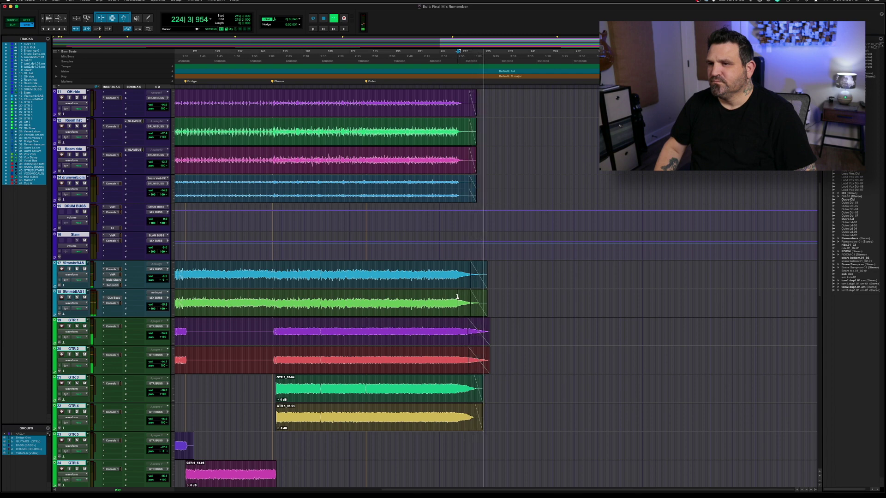
pyautogui.press('space')
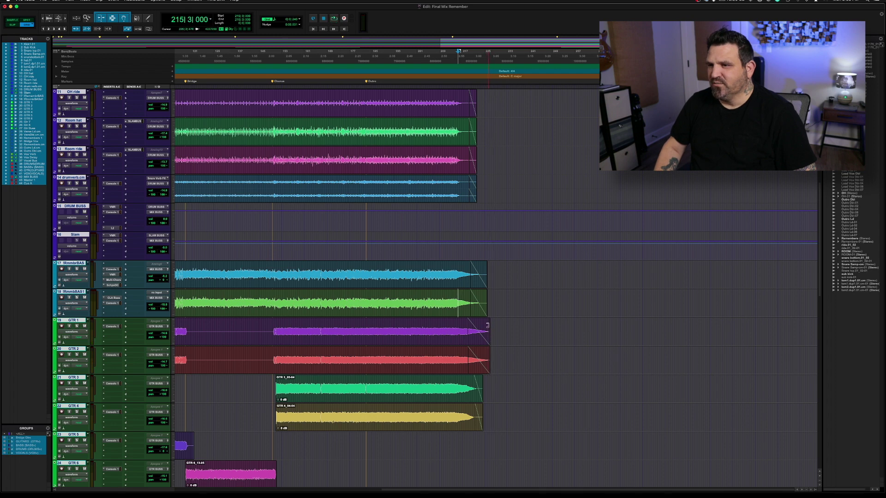
# Try trimming the ends of the GTR 1 and GTR 2 clips back to line up with GTR 3 and GTR 4, and audition from 216|4|720
pyautogui.click(487, 322)
pyautogui.click(482, 324)
pyautogui.moveTo(487, 352); pyautogui.dragTo(485, 353)
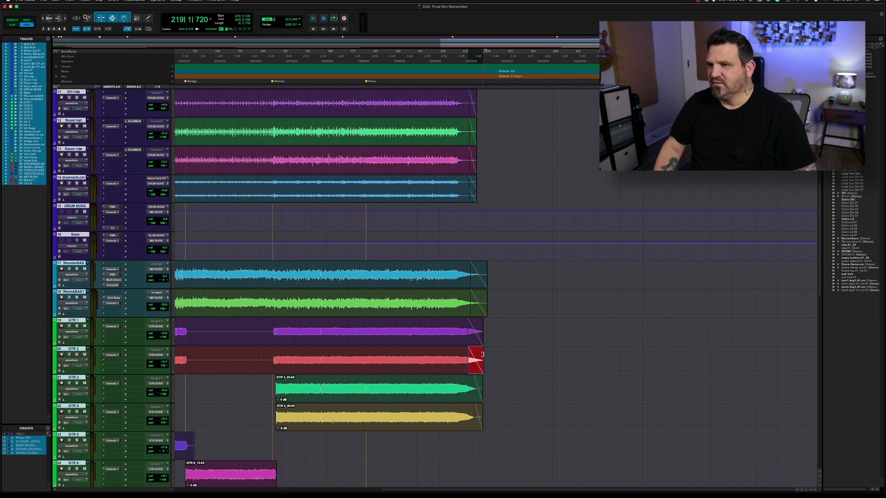
pyautogui.click(461, 326)
pyautogui.press('space')
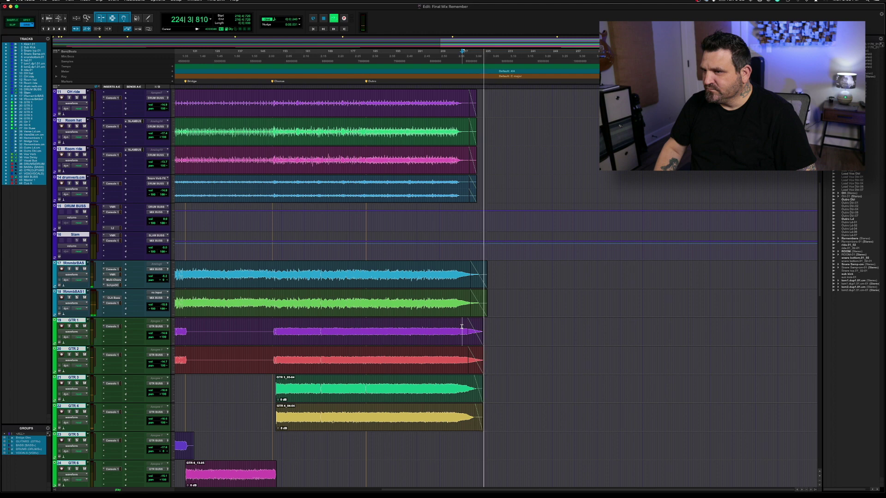
pyautogui.press('space')
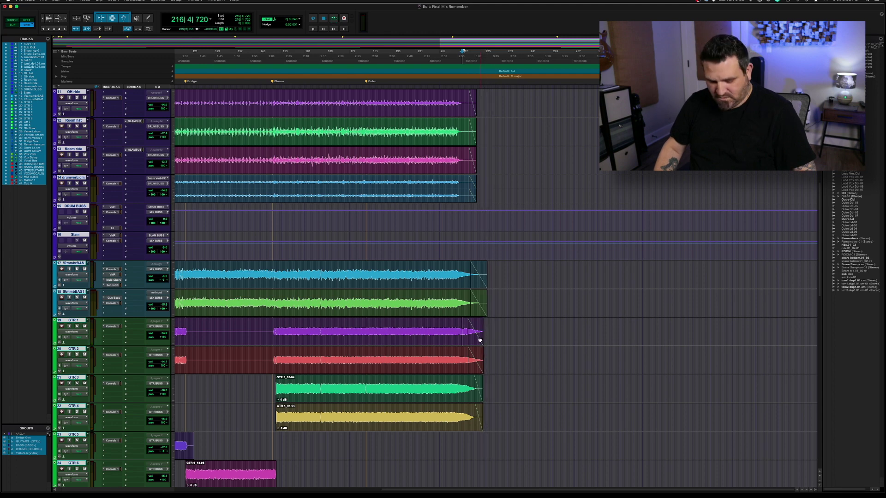
pyautogui.click(479, 340)
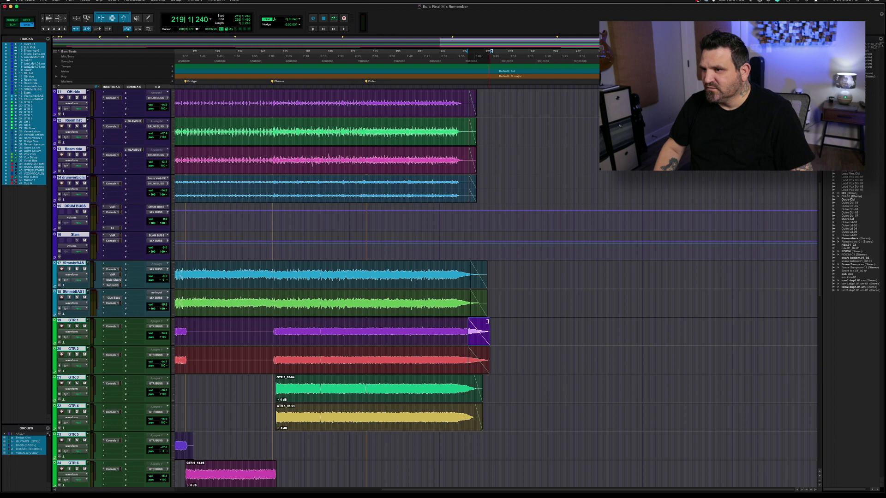
# Trim the ends of the GTR 1 and GTR 2 clips to line up with the bass clips and audition from 216|3|480
pyautogui.click(487, 322)
pyautogui.click(486, 325)
pyautogui.click(488, 350)
pyautogui.click(486, 352)
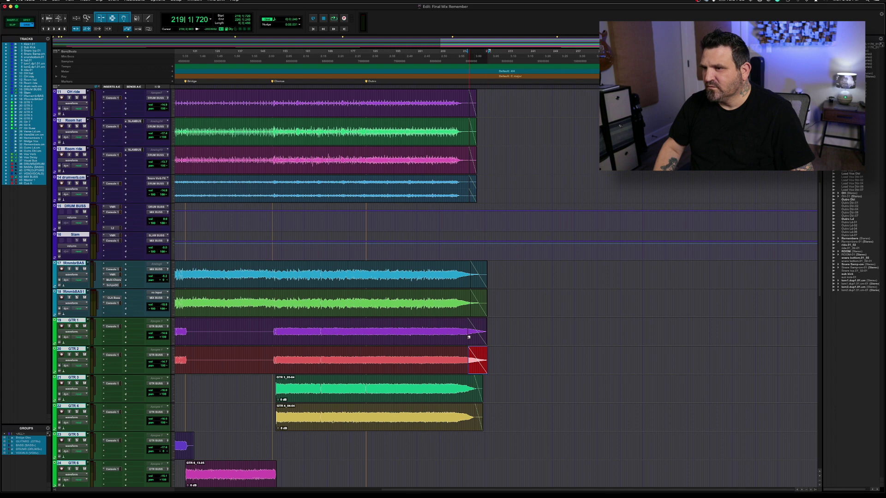
pyautogui.click(461, 329)
pyautogui.press('space')
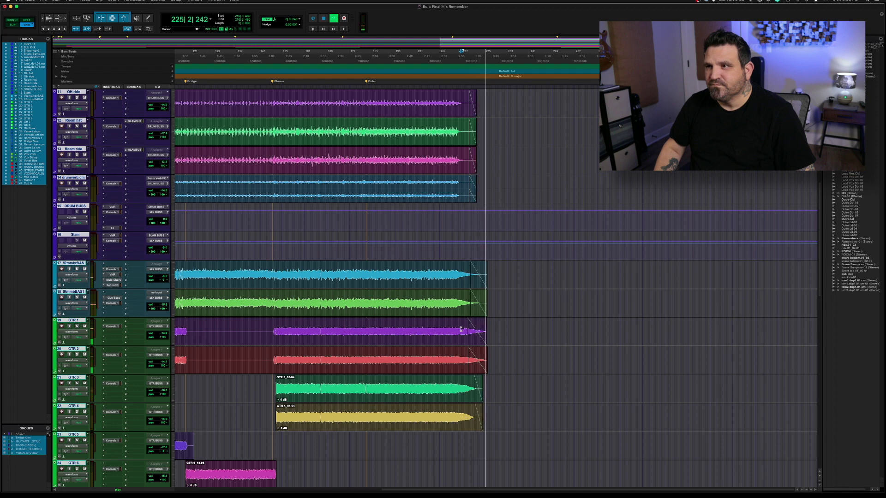
pyautogui.press('space')
# Create a marker named OUT at 216|3|480
pyautogui.press('KP_Enter')
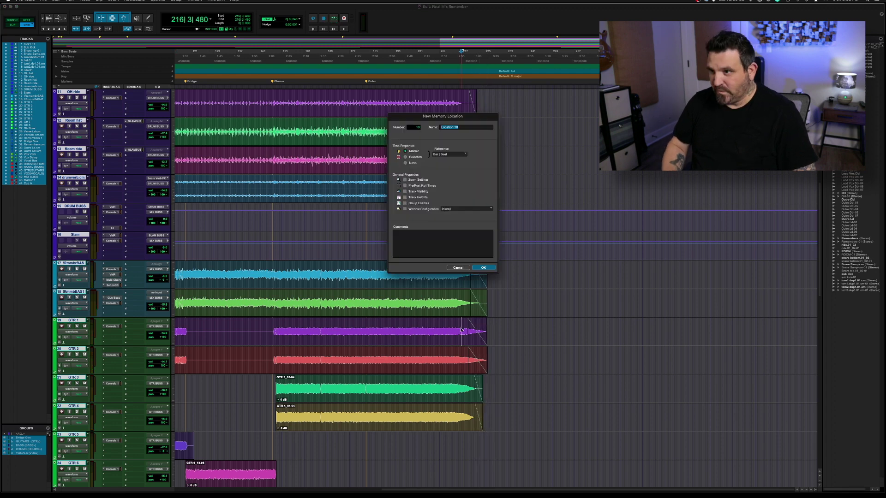
pyautogui.write('OUT')
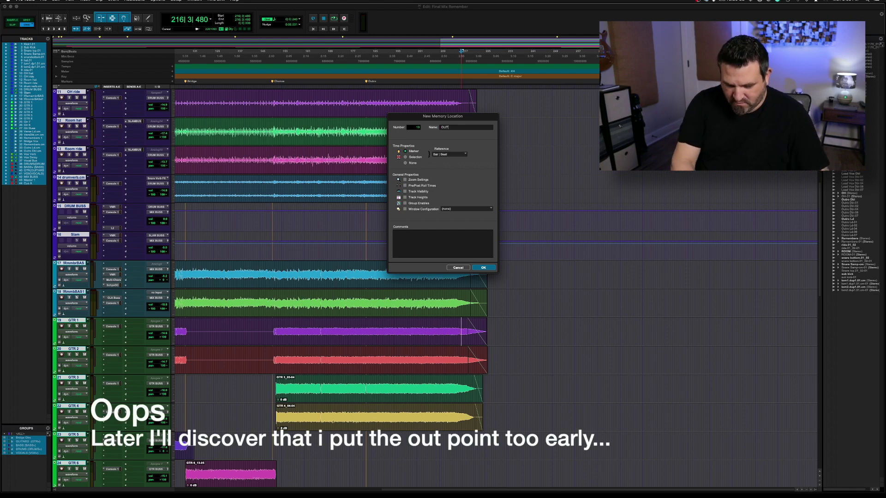
pyautogui.press('Return')
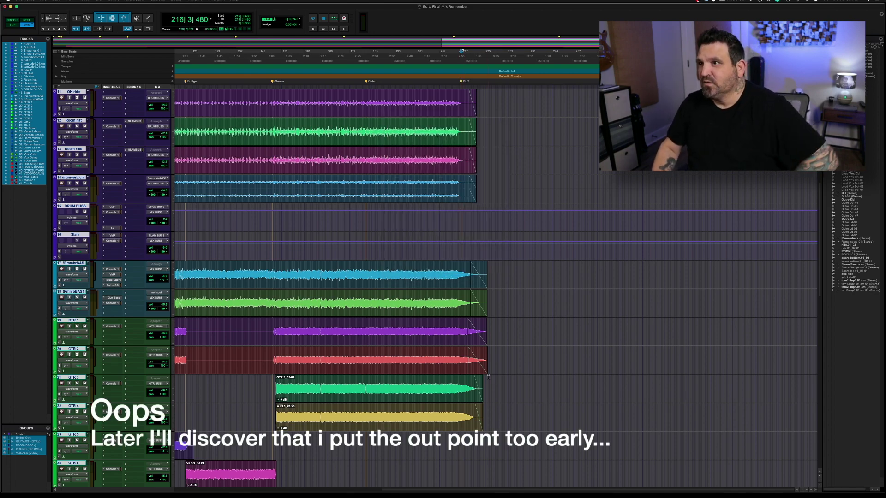
# Trim the tail of the final Verse Ld clip and add fade-outs to the final lead, lead double, bridge and echo vocal clips
pyautogui.scroll(-9, 492, 383)
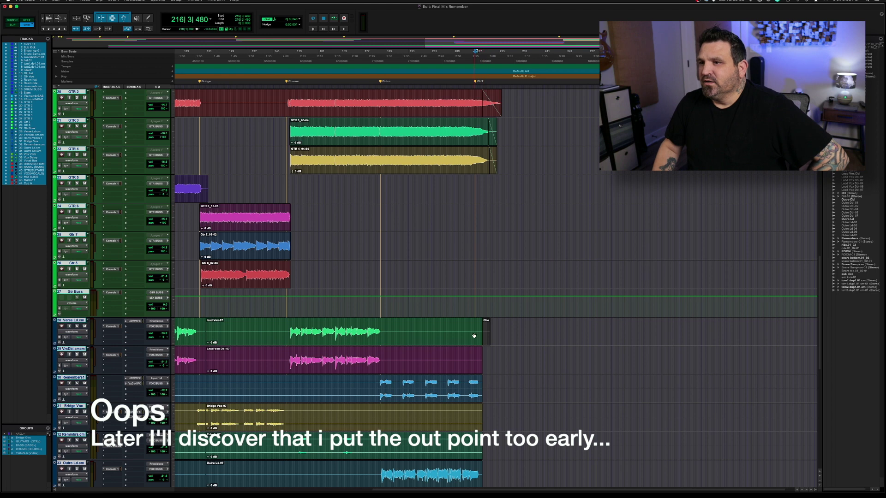
pyautogui.scroll(-2, 496, 348)
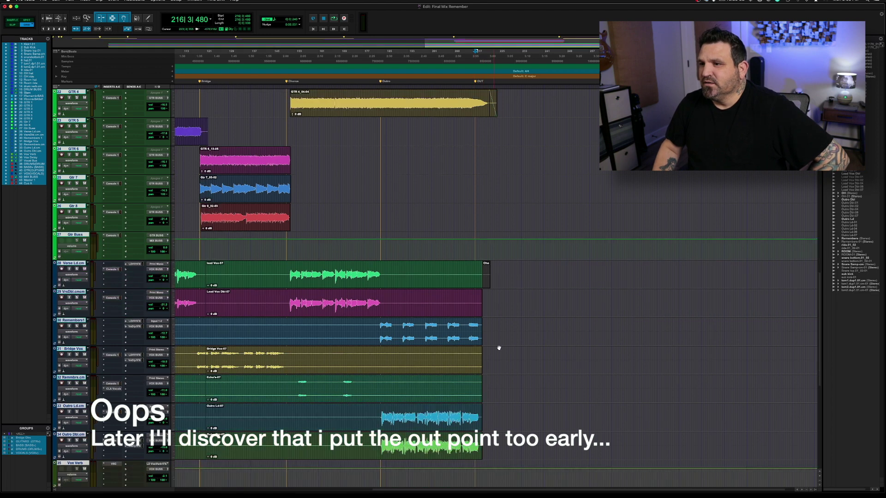
pyautogui.click(480, 405)
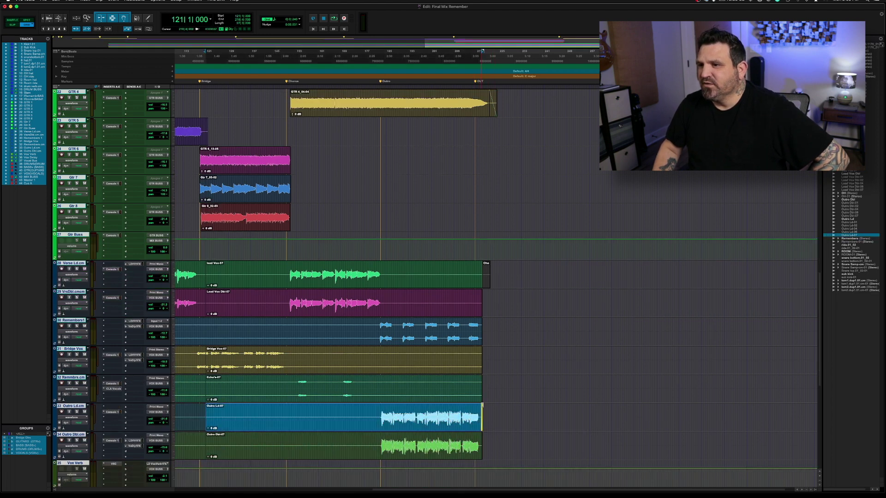
pyautogui.click(482, 435)
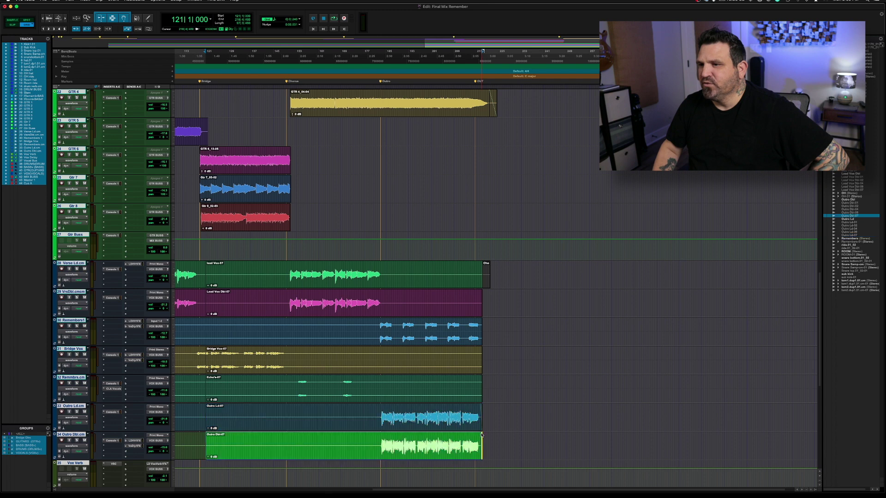
pyautogui.moveTo(474, 265); pyautogui.dragTo(459, 285)
# Audition the ending from 205|3|240 while checking the guitar and vocal clip ends
pyautogui.press('space')
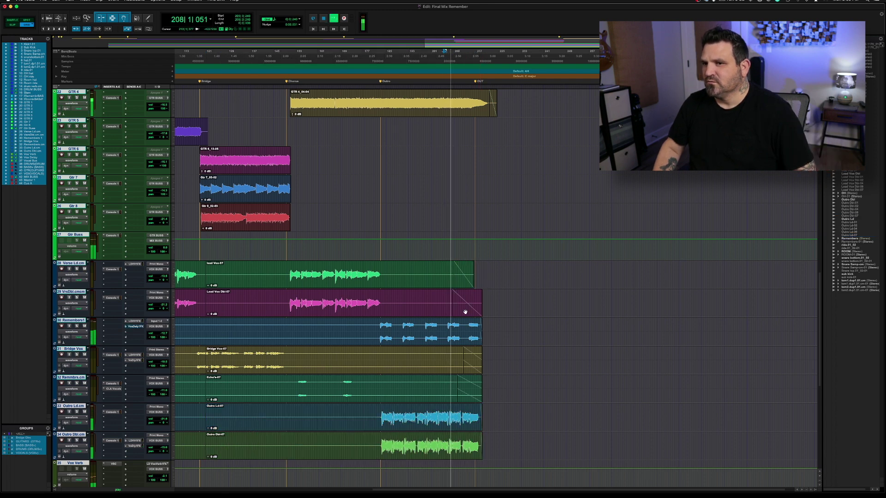
pyautogui.scroll(5, 465, 312)
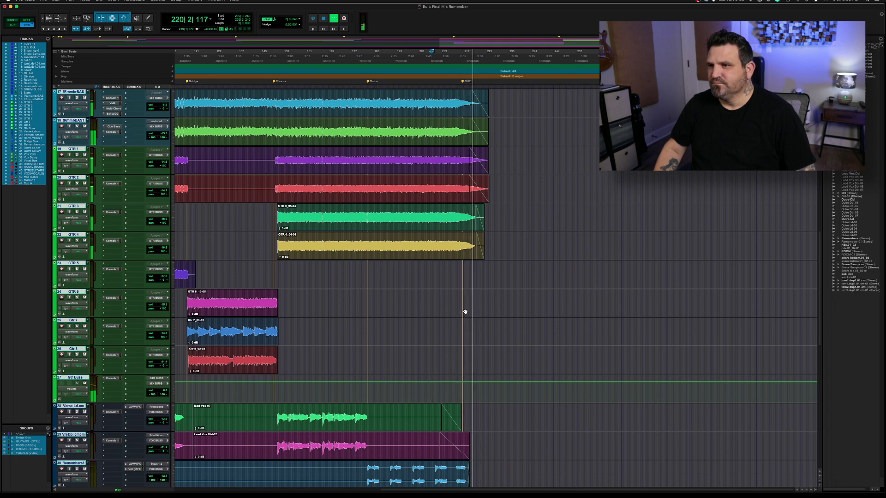
pyautogui.scroll(-6, 465, 312)
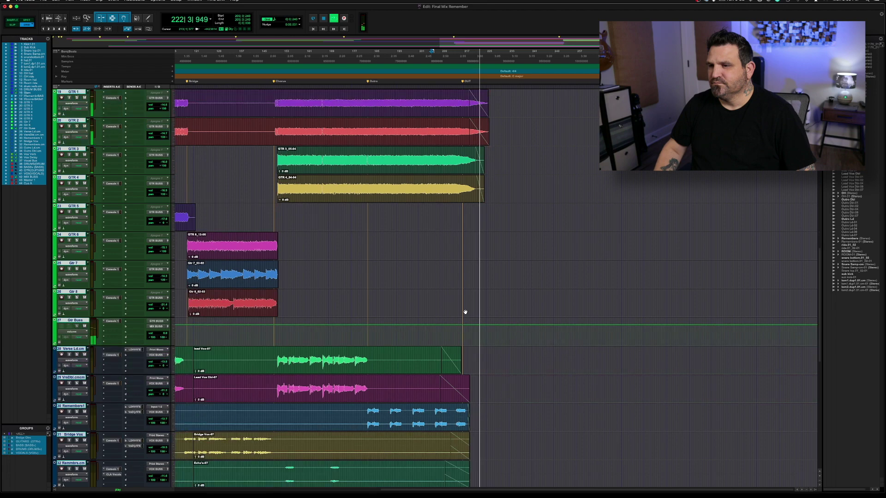
pyautogui.scroll(-4, 465, 312)
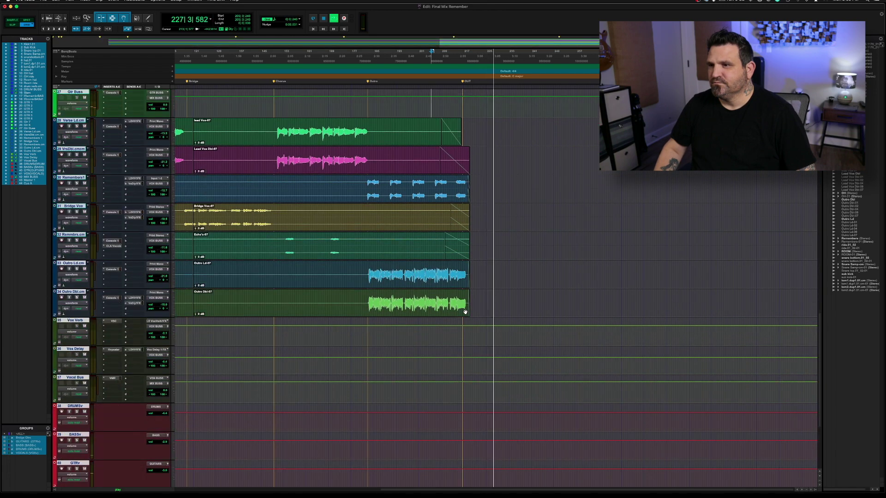
pyautogui.press('space')
# Open an enlarged memory locations list and select the timeline range from the IN marker to the OUT marker
pyautogui.press('super+5')
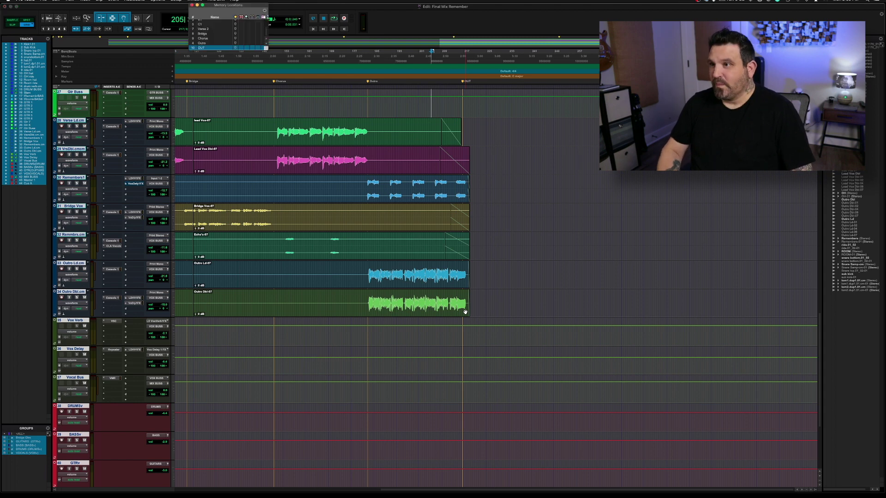
pyautogui.moveTo(236, 6); pyautogui.dragTo(610, 322)
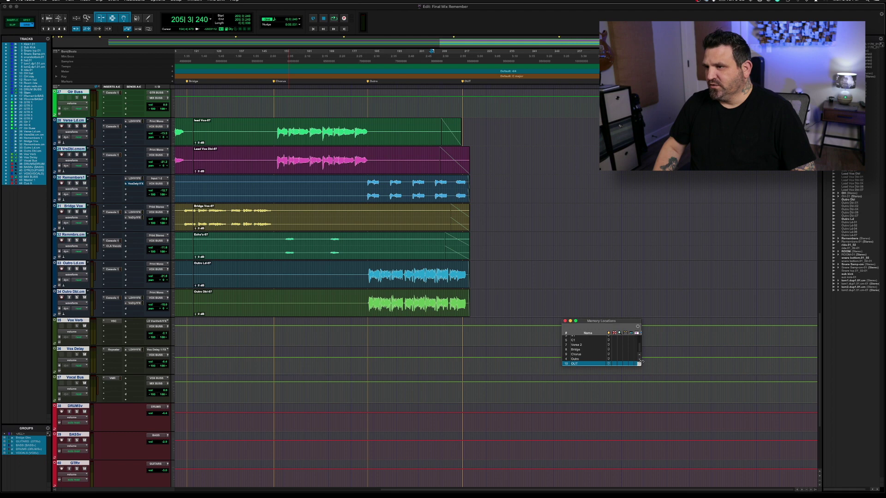
pyautogui.moveTo(640, 366); pyautogui.dragTo(650, 412)
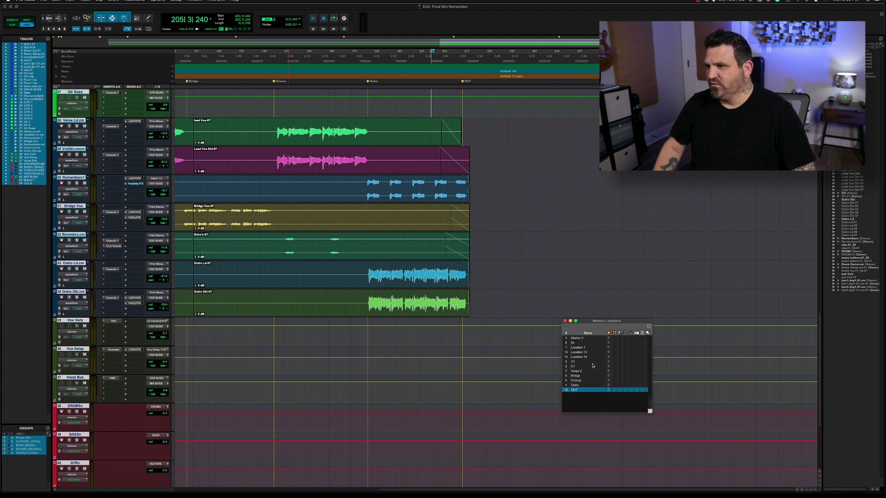
pyautogui.click(577, 344)
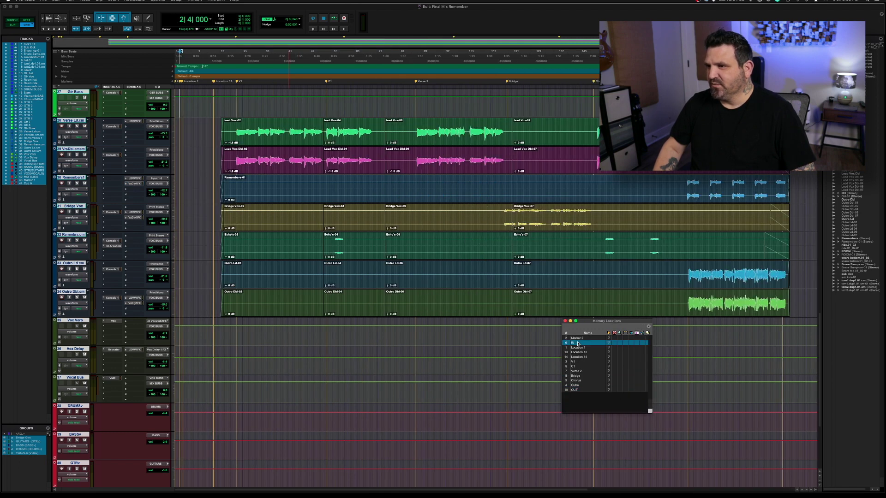
pyautogui.click(577, 391)
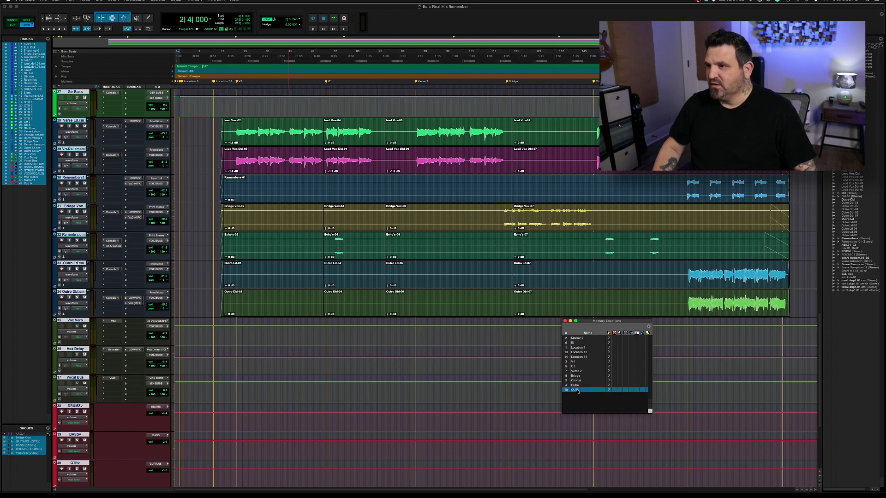
# Open the Bounce Mix settings for the selected range and name the file Remember-Mix-1
pyautogui.scroll(8, 500, 297)
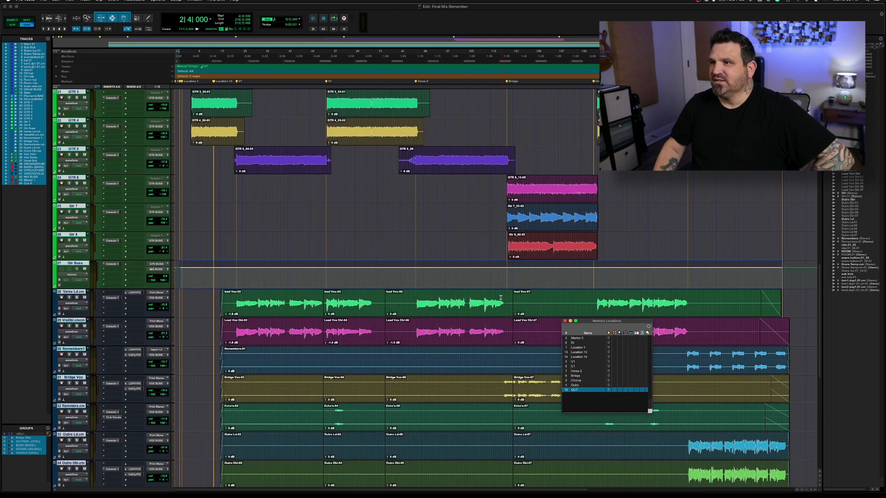
pyautogui.scroll(15, 501, 297)
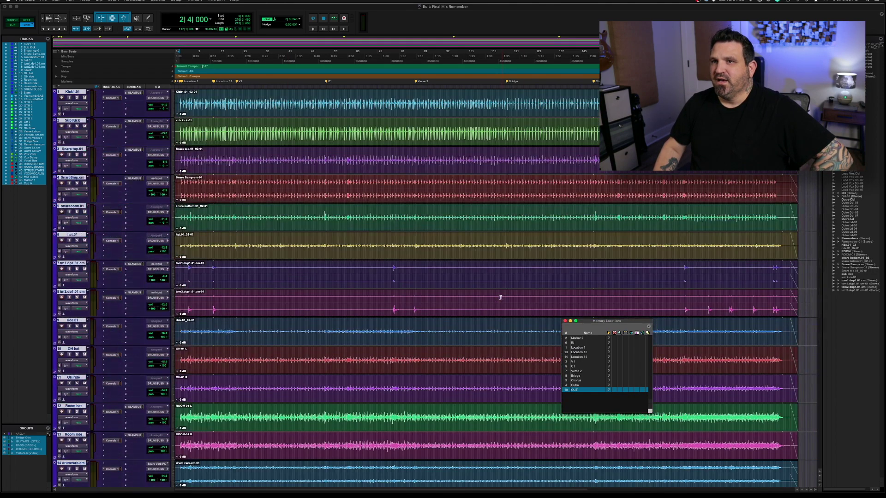
pyautogui.scroll(-20, 501, 298)
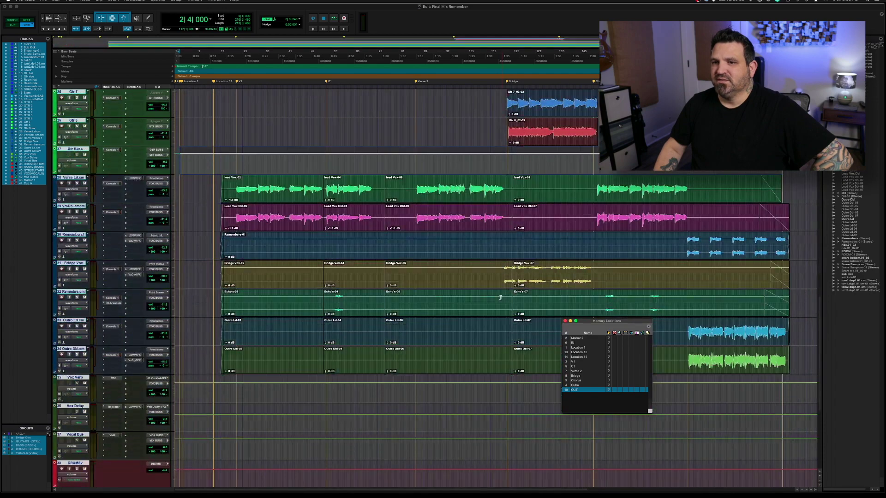
pyautogui.scroll(-1, 501, 297)
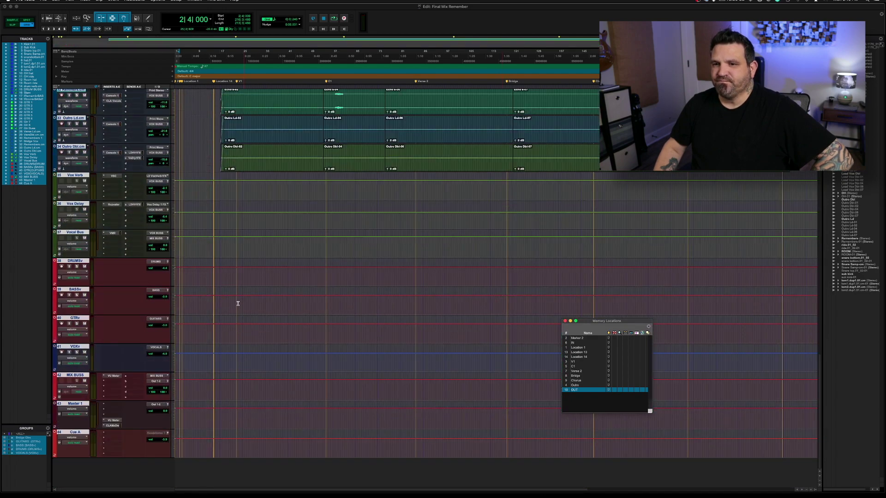
pyautogui.click(44, 1)
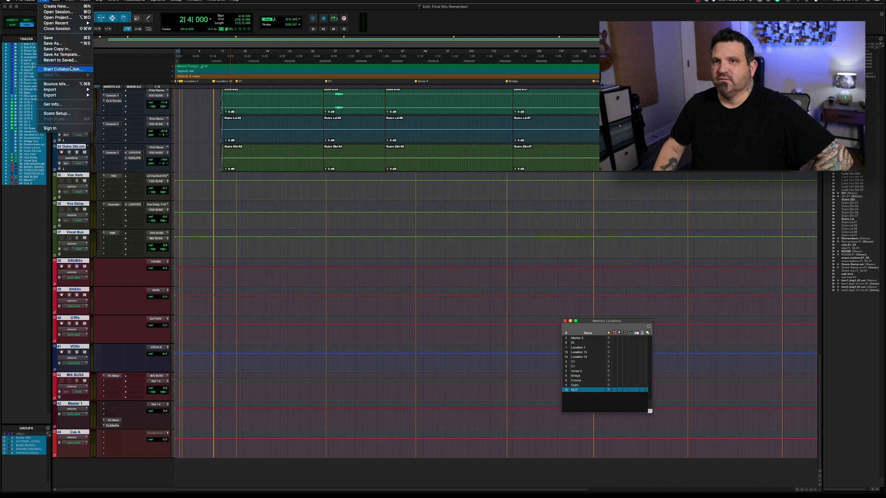
pyautogui.click(67, 84)
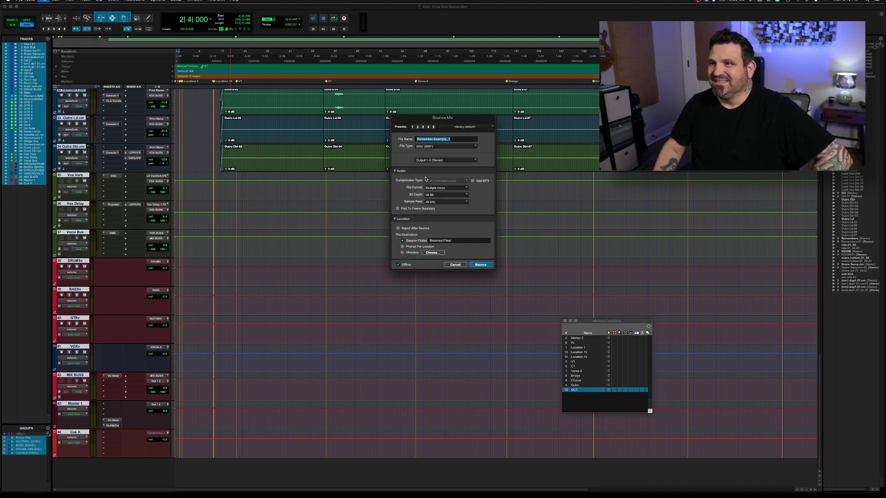
pyautogui.press('Right')
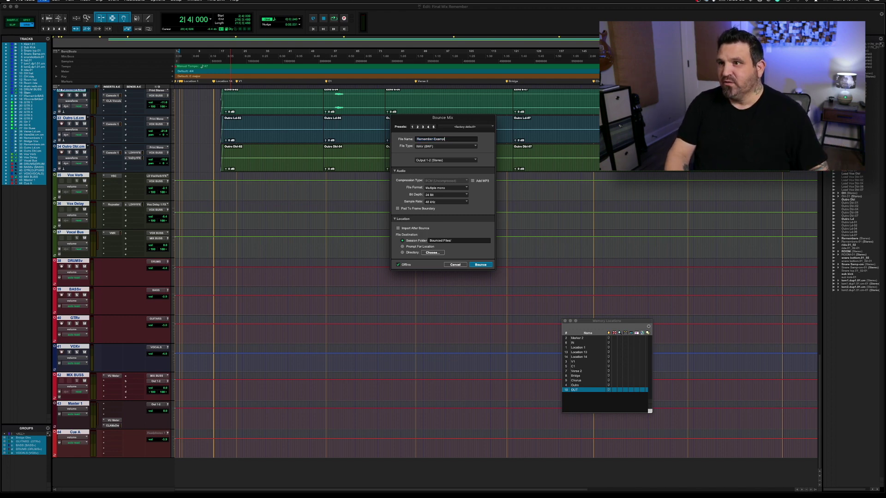
pyautogui.write('-Mix')
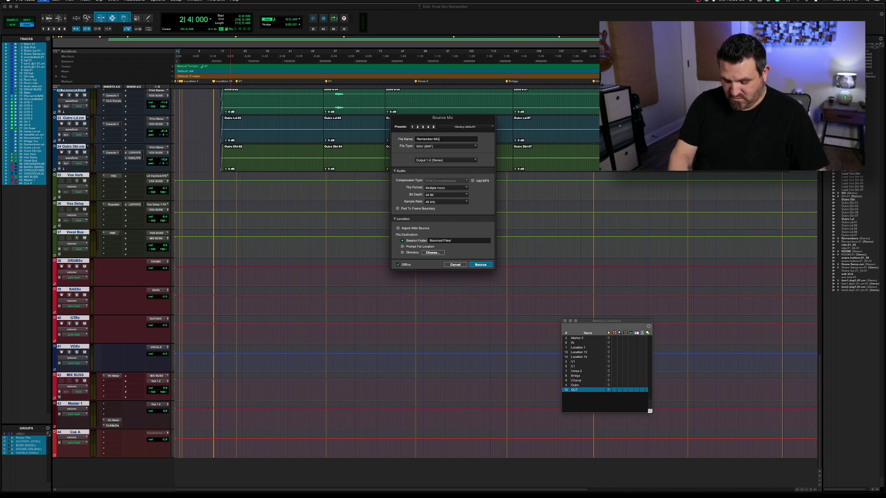
pyautogui.write('-')
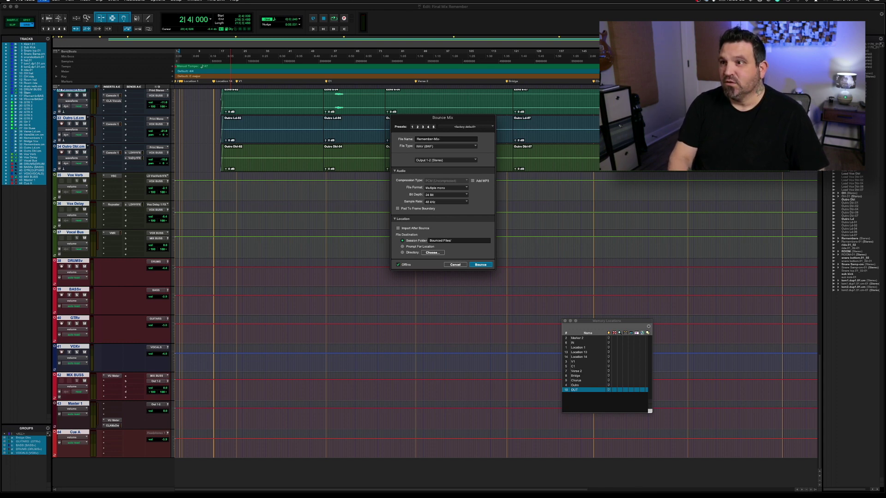
pyautogui.write('1')
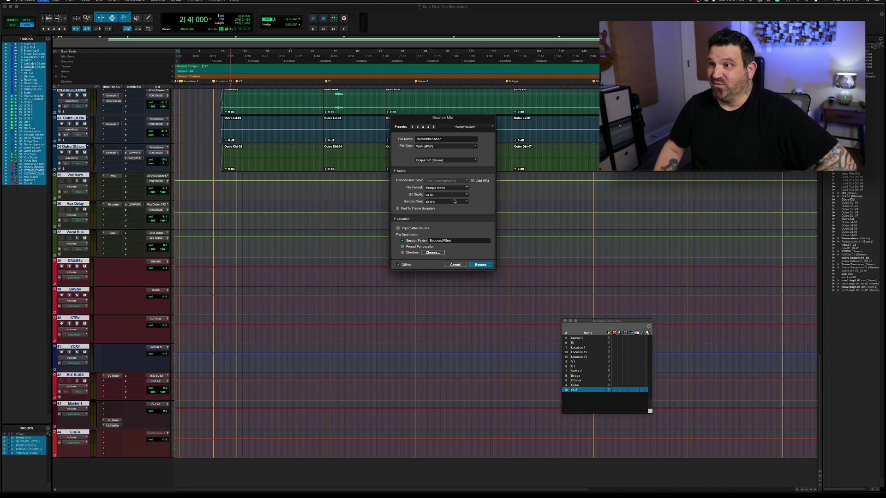
# Keep Output 1-2 (Stereo) as the bounce source and set the file format to Interleaved
pyautogui.click(456, 163)
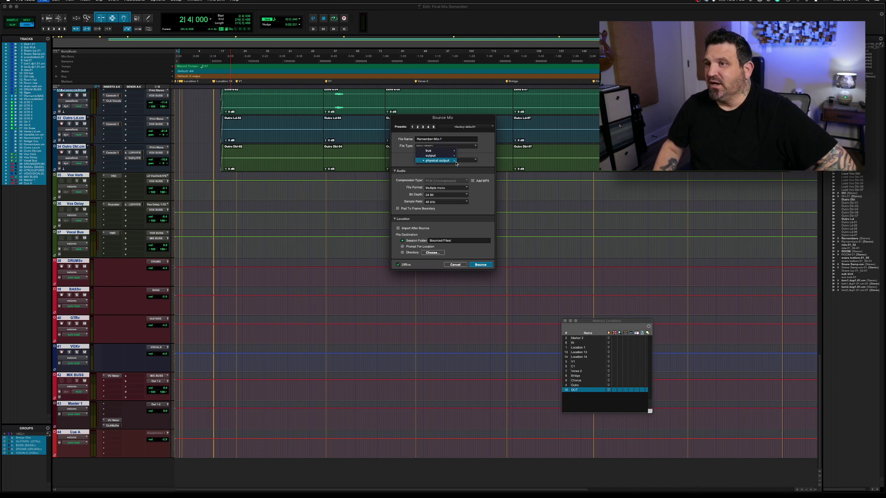
pyautogui.click(473, 162)
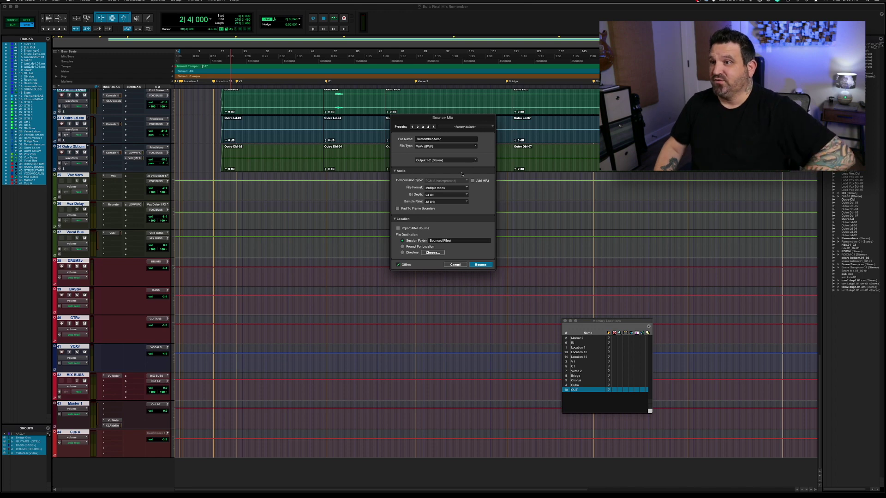
pyautogui.click(451, 189)
pyautogui.click(451, 194)
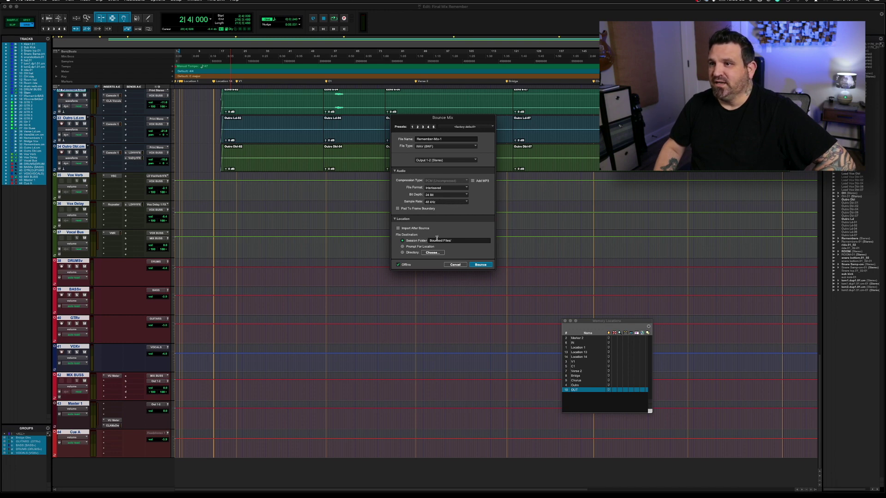
# Run the offline bounce of the selected range as a WAV file into the session's Bounced Files folder
pyautogui.click(480, 265)
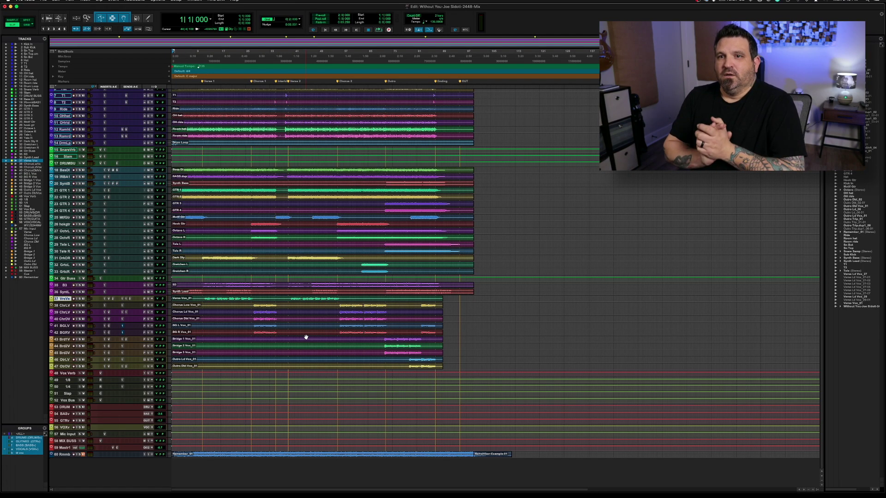
# Look over all tracks of the Without You session, then play the song while viewing its mixer channels
pyautogui.scroll(3, 306, 315)
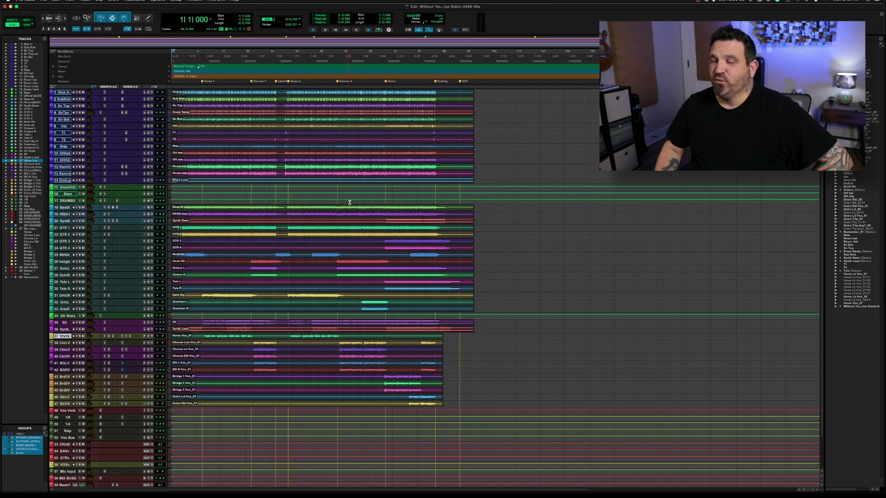
pyautogui.scroll(-3, 350, 202)
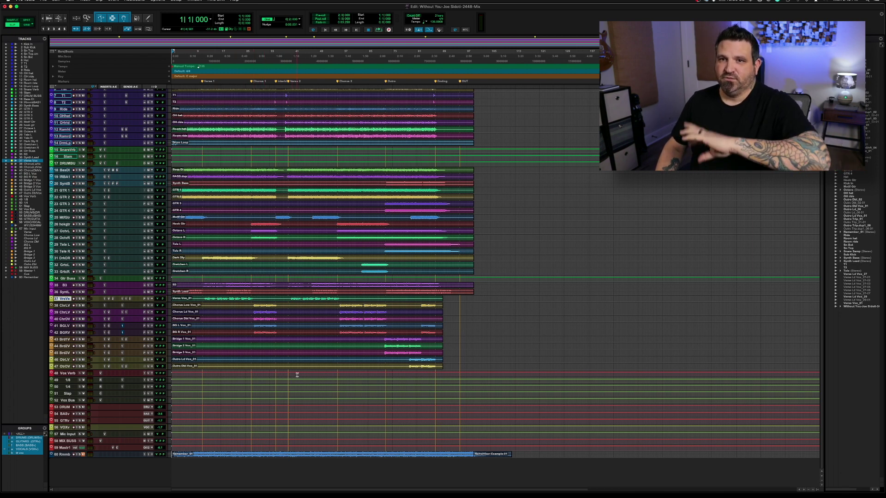
pyautogui.press('super+equal')
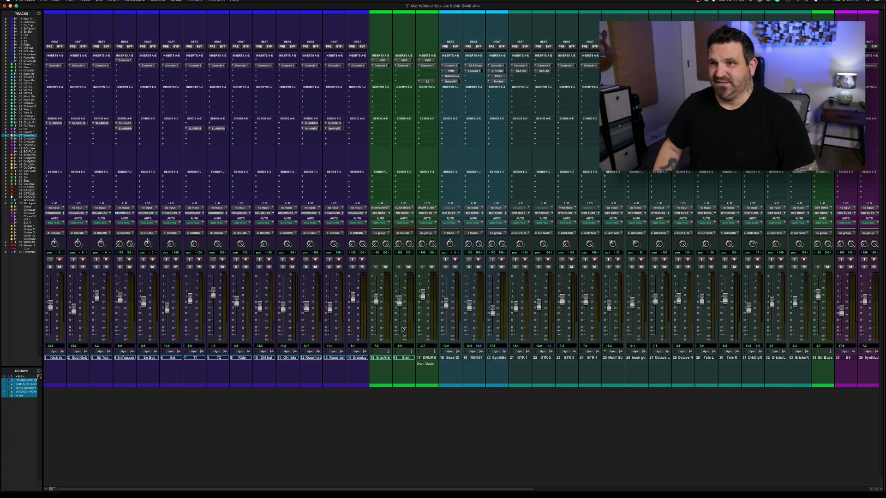
pyautogui.press('space')
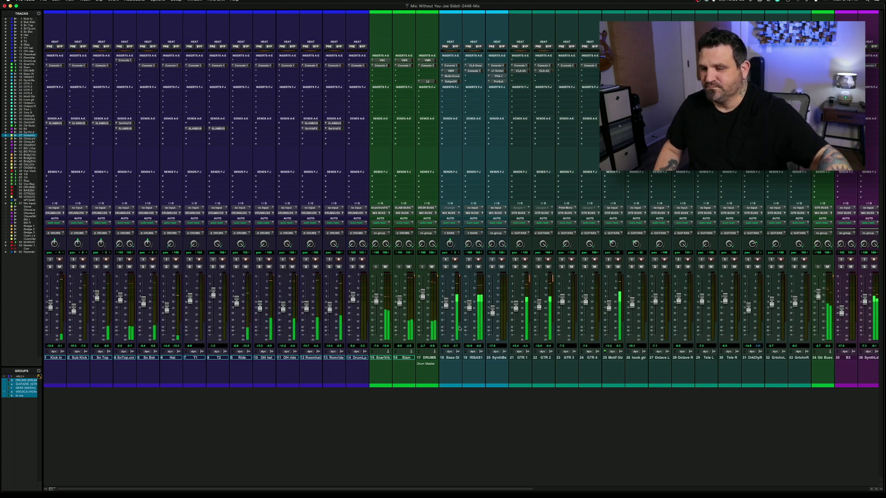
pyautogui.hscroll(10, 498, 327)
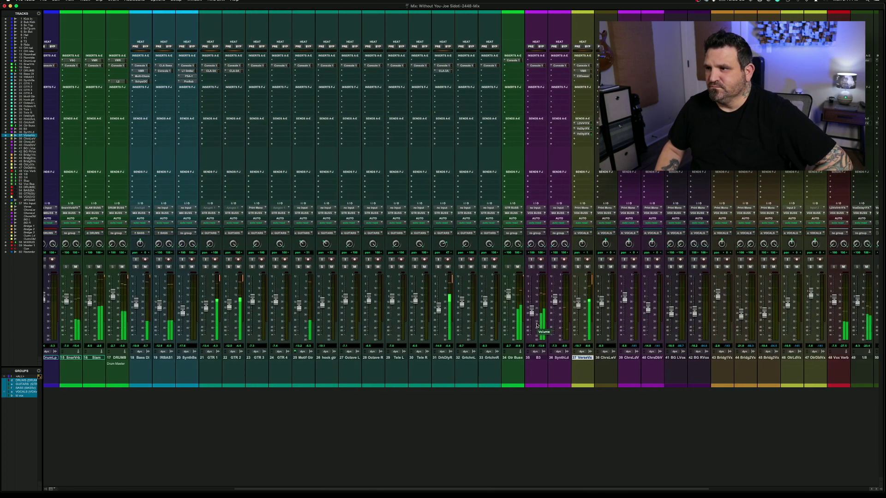
# Inspect the Console 1 plug-in on the Gtr Buss and the CLA MixDown plug-in on Master 1 during playback
pyautogui.click(505, 71)
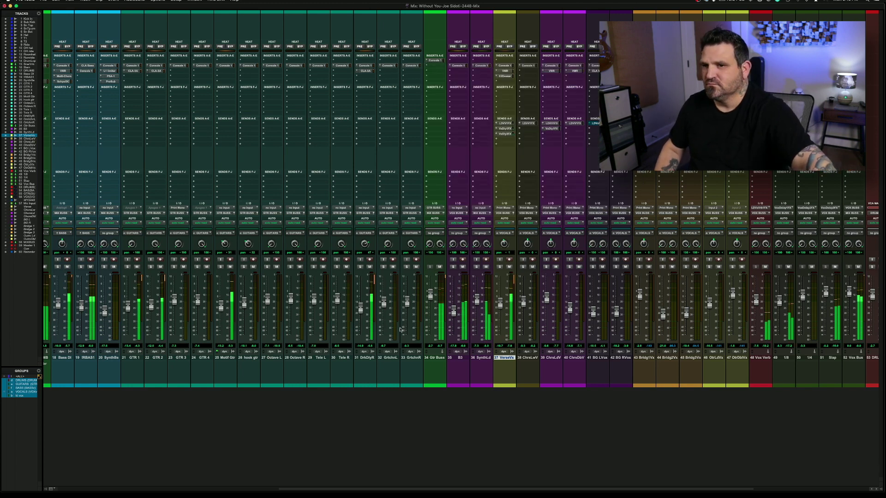
pyautogui.click(434, 61)
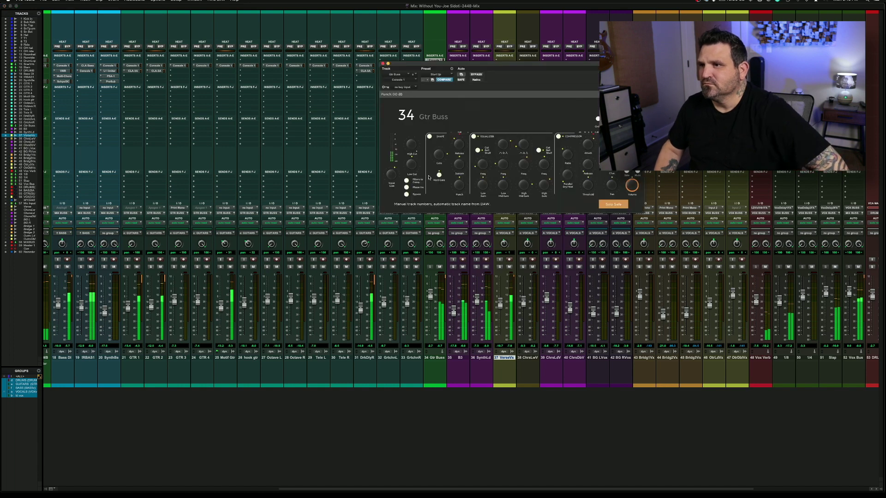
pyautogui.click(383, 64)
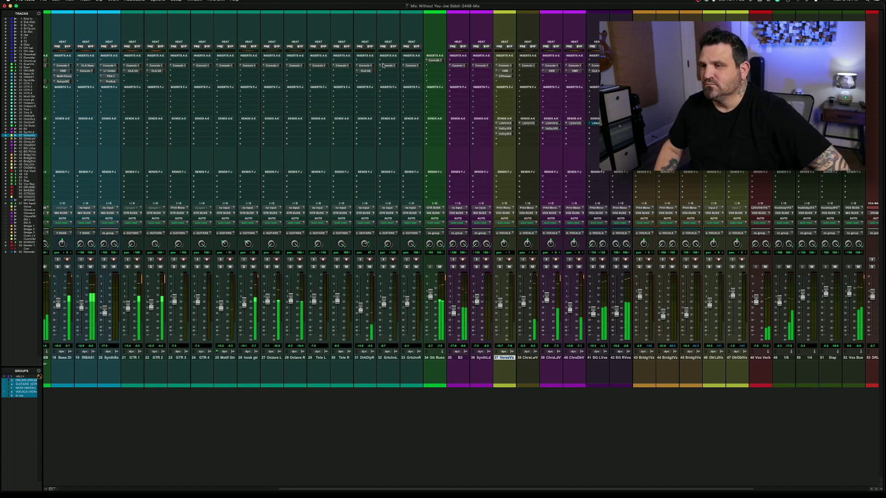
pyautogui.moveTo(871, 358); pyautogui.dragTo(598, 358)
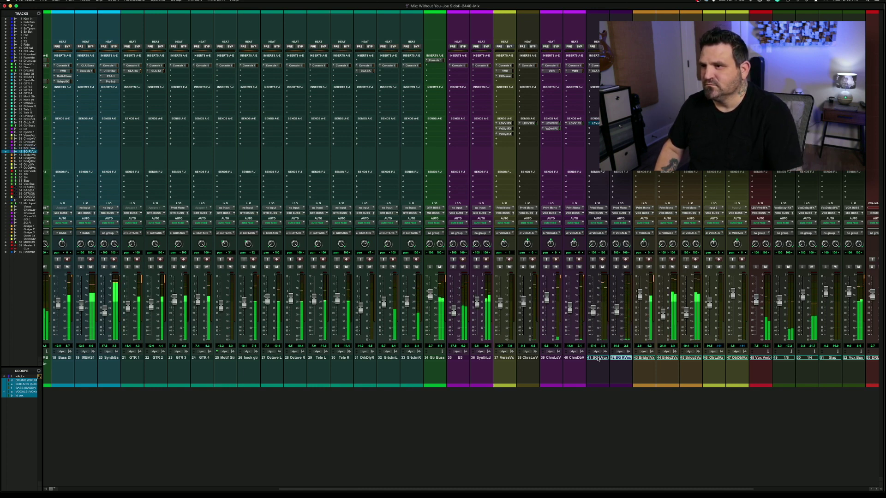
pyautogui.hscroll(5, 604, 335)
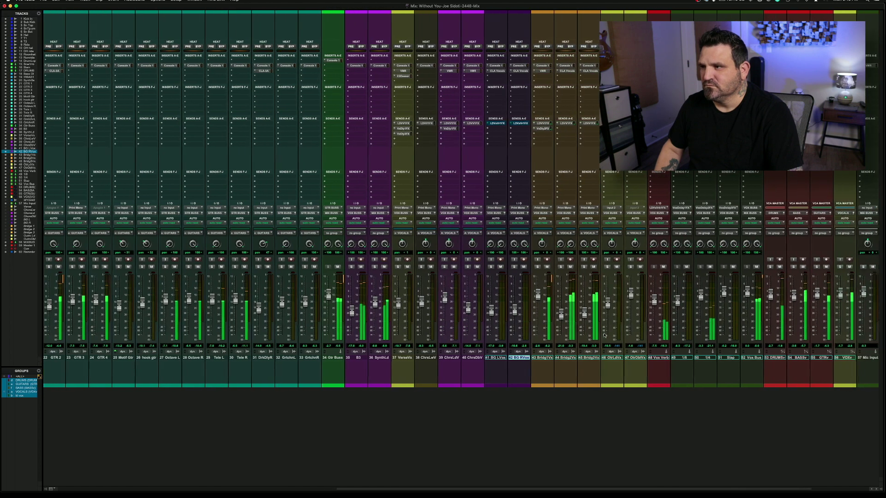
pyautogui.click(812, 66)
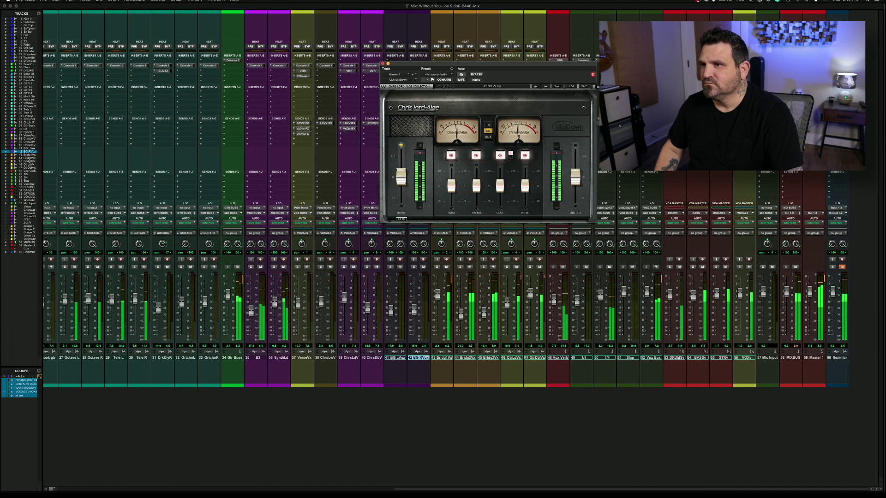
pyautogui.click(383, 64)
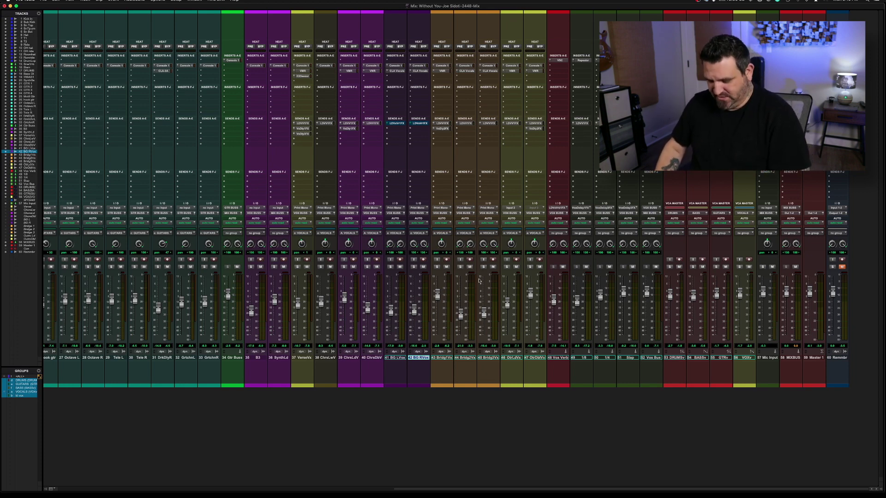
# Return to the Edit window, zoom in on the timeline and enlarge the height of all tracks
pyautogui.press('super+equal')
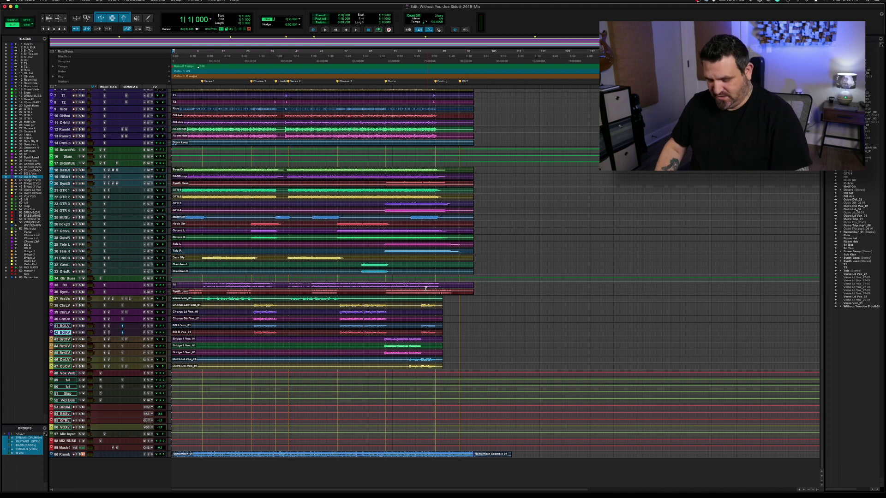
pyautogui.press('super+bracketright')
pyautogui.press('super+bracketright')
pyautogui.press('super+bracketright')
pyautogui.press('super+bracketright')
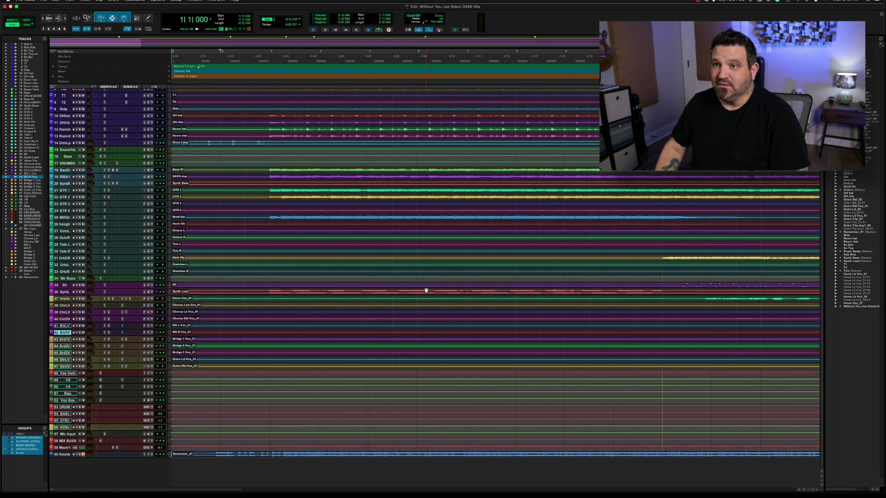
pyautogui.click(169, 152)
pyautogui.keyDown('alt'); pyautogui.click(181, 163); pyautogui.keyUp('alt')
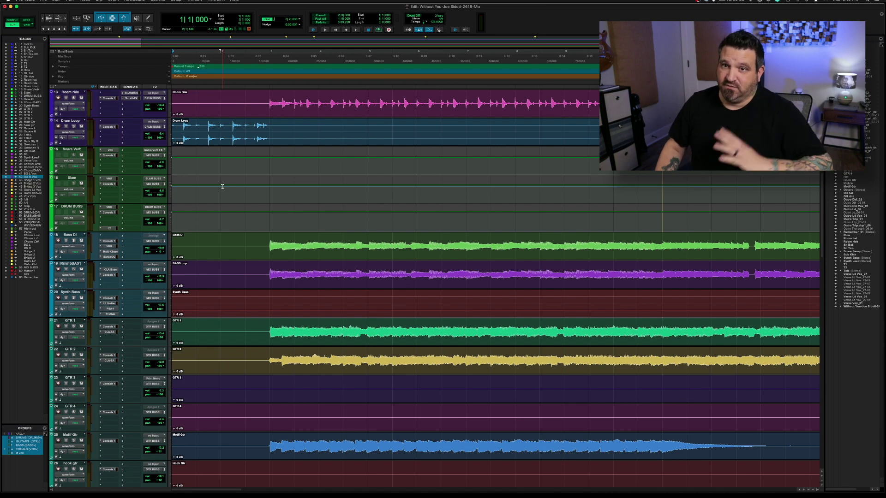
# Audition the song's ending from 86|1|584 and from 87|2|760 while checking where the drum tails stop
pyautogui.press('space')
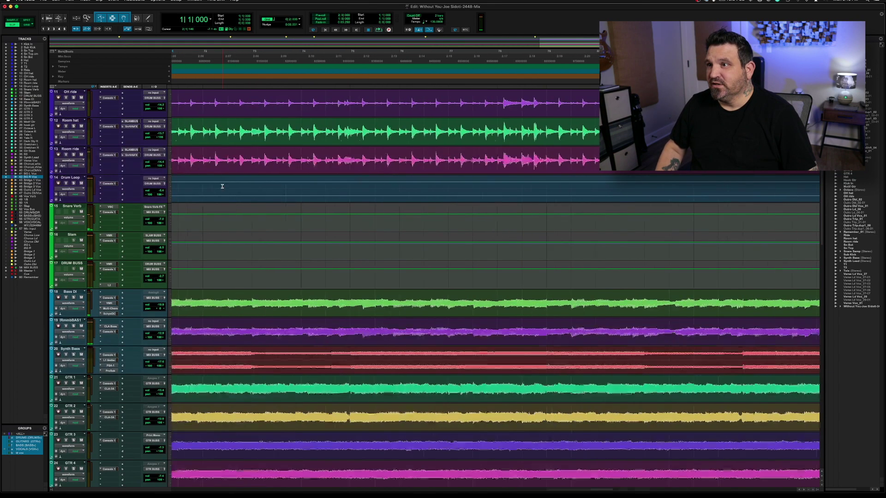
pyautogui.hscroll(10, 222, 186)
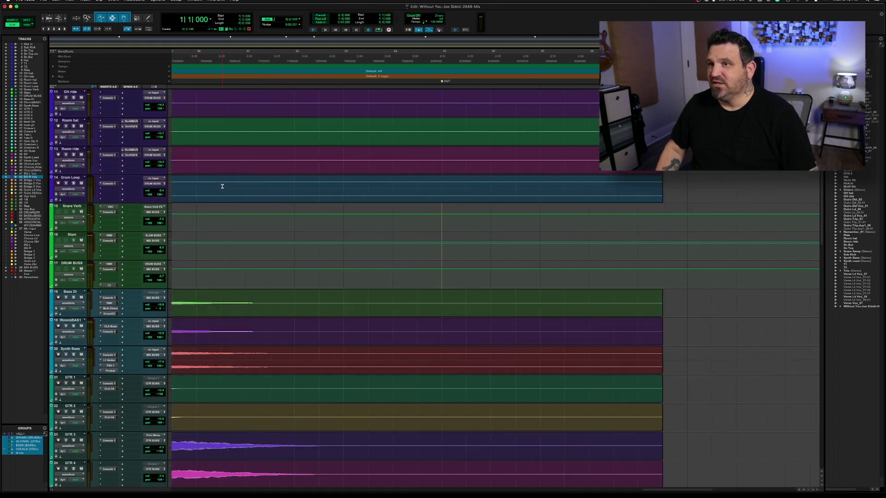
pyautogui.scroll(-3, 222, 186)
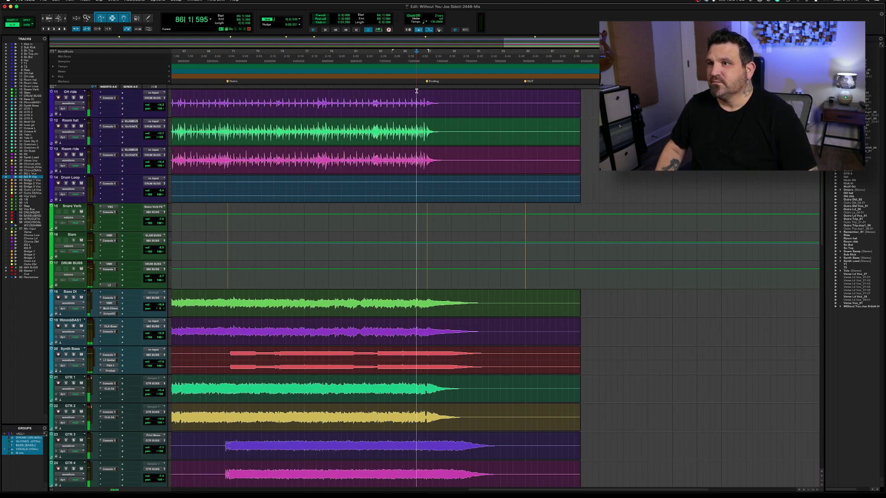
pyautogui.press('space')
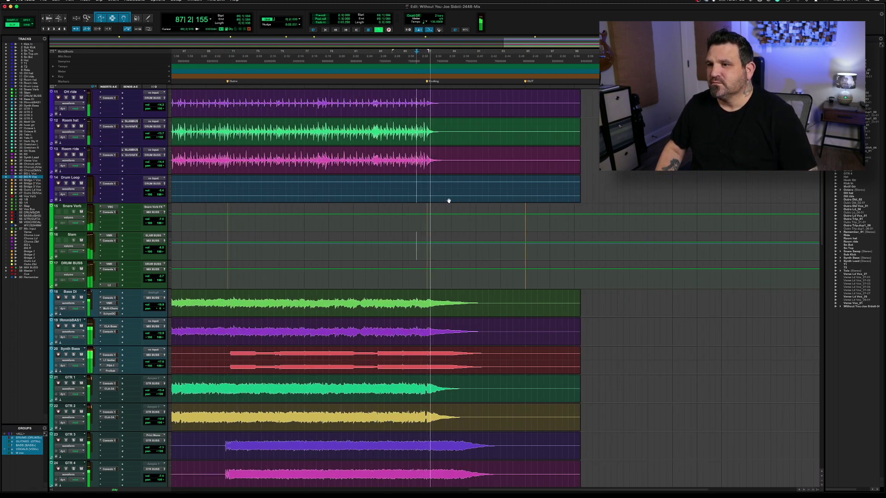
pyautogui.scroll(5, 455, 226)
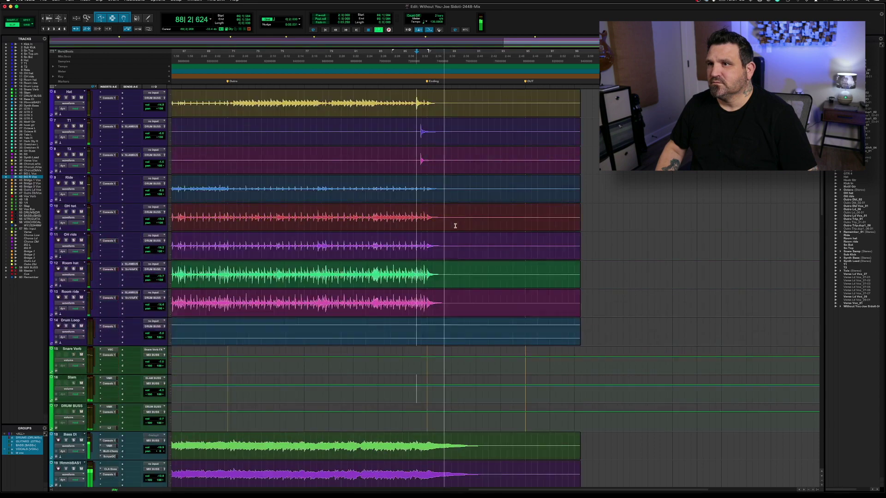
pyautogui.scroll(4, 455, 226)
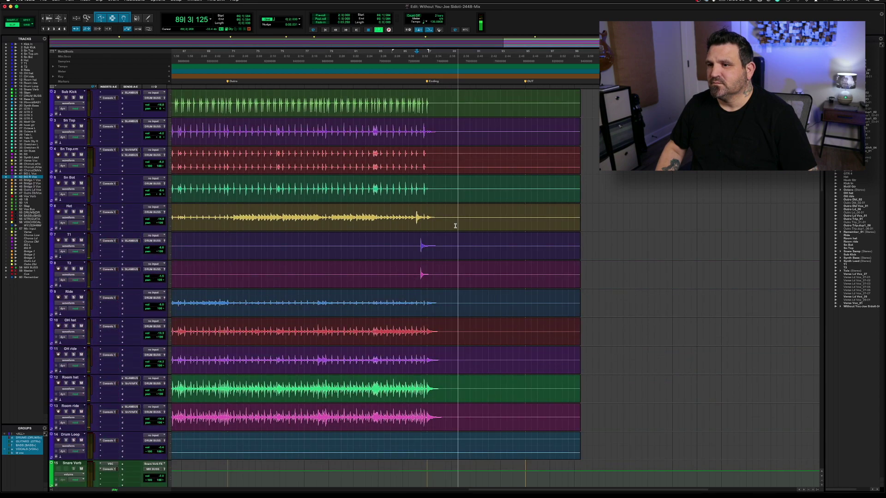
pyautogui.press('space')
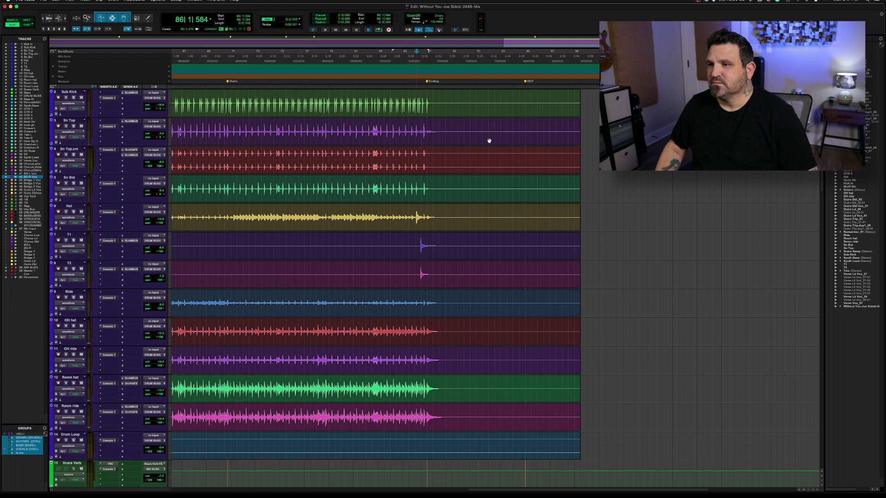
pyautogui.scroll(1, 489, 140)
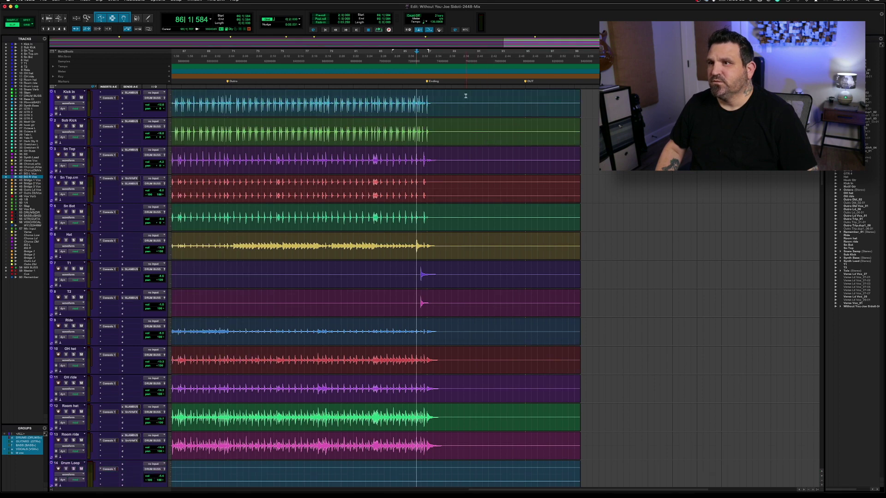
pyautogui.press('space')
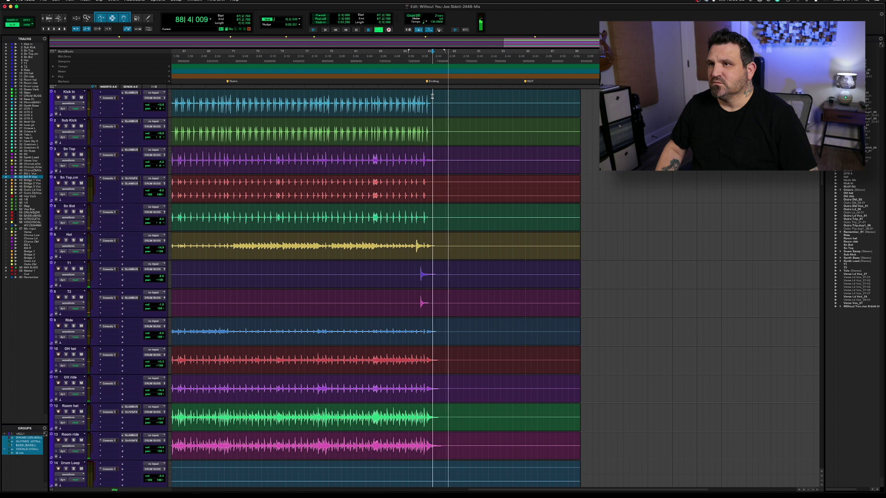
pyautogui.press('space')
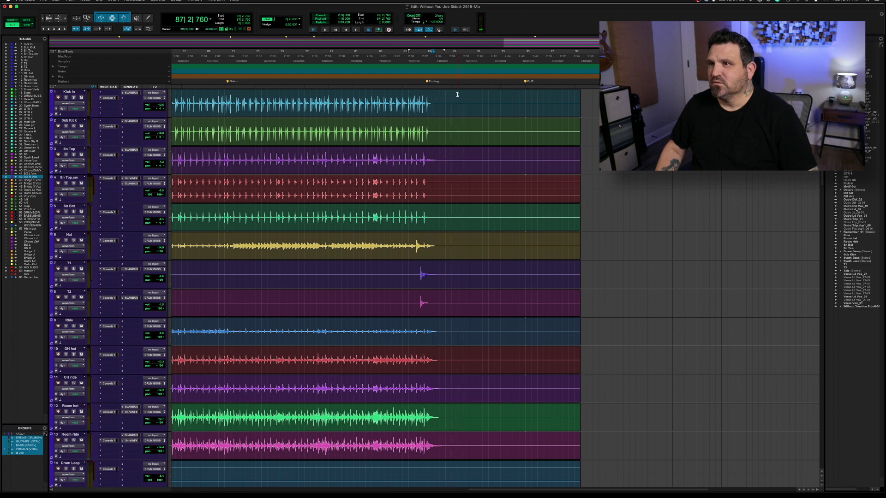
# Delete the audio on all drum tracks from 89|3|046 onward, fade out the clip ends, and audition the result
pyautogui.keyDown('shift'); pyautogui.click(602, 94); pyautogui.keyUp('shift')
pyautogui.scroll(-4, 494, 286)
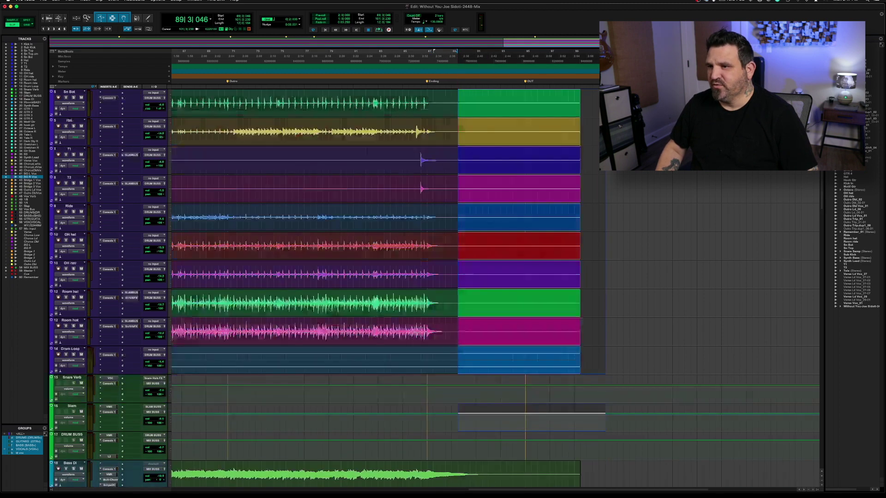
pyautogui.press('Delete')
pyautogui.click(441, 153)
pyautogui.press('g')
pyautogui.press('space')
pyautogui.scroll(-10, 435, 184)
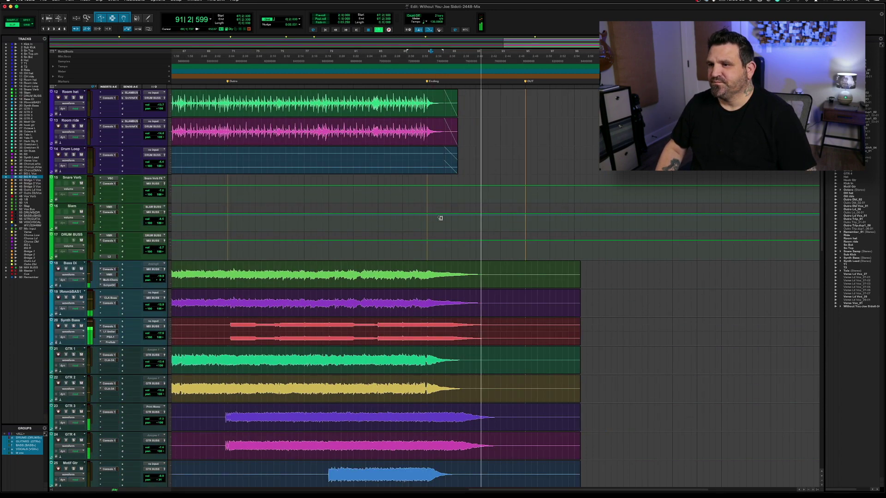
pyautogui.press('space')
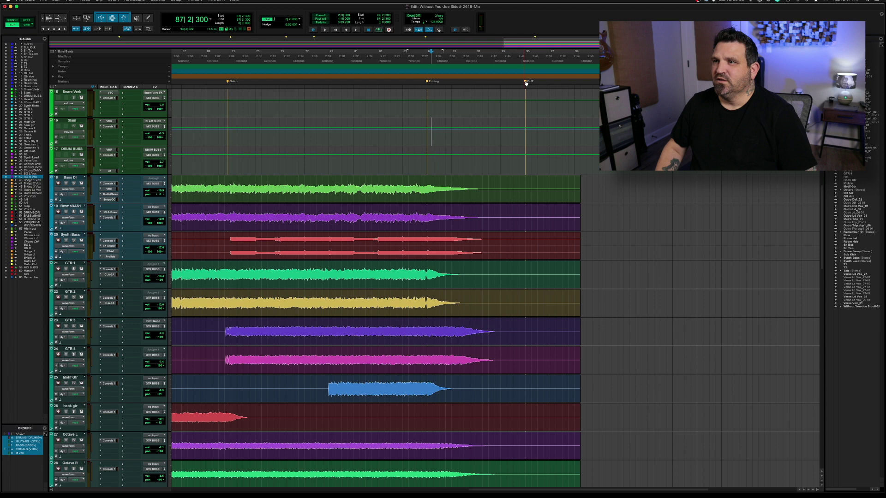
# Delete the leftover audio after the OUT marker on the bass, guitar, B3 and Synth Lead tracks
pyautogui.moveTo(525, 185); pyautogui.dragTo(604, 205)
pyautogui.scroll(-5, 604, 210)
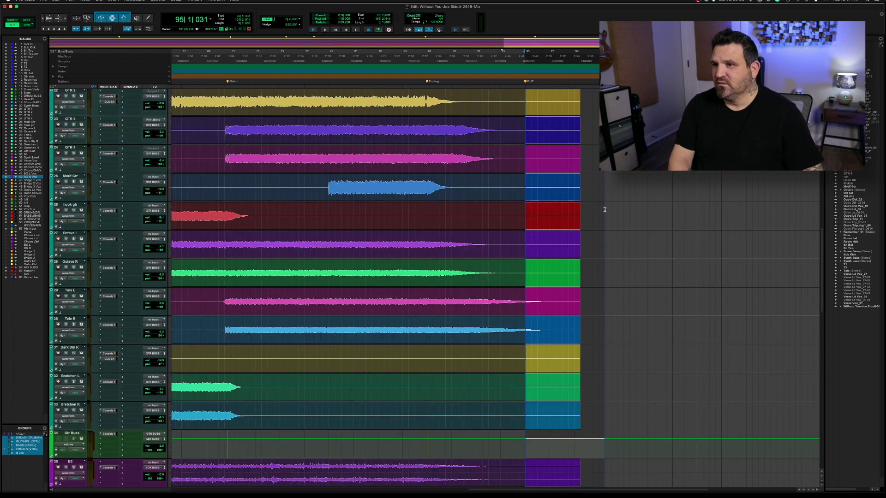
pyautogui.scroll(-10, 605, 209)
pyautogui.click(563, 217)
# Add fade-outs to the B3 and Synth Lead clips leading up to the OUT marker
pyautogui.scroll(3, 563, 217)
pyautogui.moveTo(506, 217); pyautogui.dragTo(538, 243)
pyautogui.press('super+f')
pyautogui.press('Return')
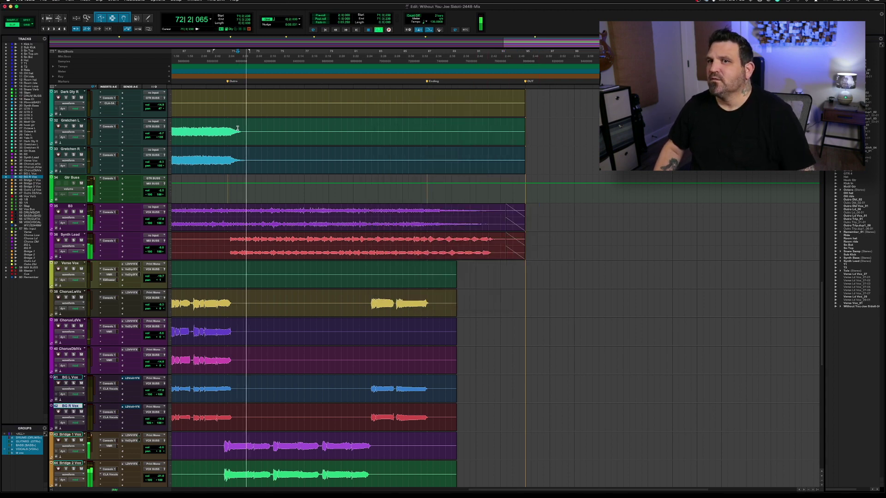
# Narrow the selected range to the Gretchen L and Gretchen R tracks and delete their silent audio from about bar 76 onward
pyautogui.moveTo(297, 92); pyautogui.dragTo(570, 173)
pyautogui.hotkey('shift', 'p')
pyautogui.hotkey('shift', 'p')
pyautogui.hotkey('shift', 'p')
pyautogui.hotkey('shift', 'p')
pyautogui.hotkey('shift', 'p')
pyautogui.hotkey('shift', 'p')
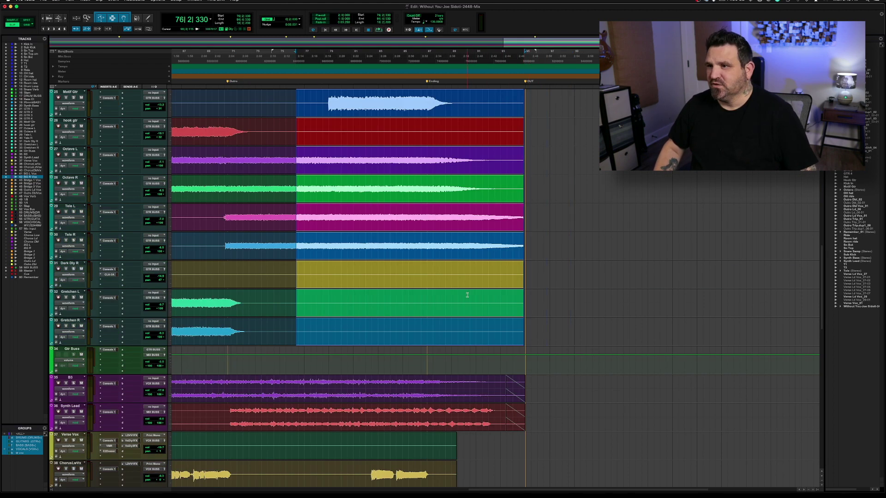
pyautogui.hotkey('shift', ';')
pyautogui.hotkey('shift', ';')
pyautogui.hotkey('shift', ';')
pyautogui.hotkey('shift', ';')
pyautogui.hotkey('shift', ';')
pyautogui.hotkey('shift', ';')
pyautogui.hotkey('shift', ';')
pyautogui.press('Delete')
# Fade out the shortened ends of the Gretchen L and Gretchen R clips
pyautogui.moveTo(273, 295); pyautogui.dragTo(298, 325)
pyautogui.press('super+f')
pyautogui.press('Return')
# Remove the unused end of the Dark Dly R clip and add a fade-out to what remains
pyautogui.moveTo(277, 275); pyautogui.dragTo(544, 274)
pyautogui.press('Delete')
pyautogui.moveTo(229, 272); pyautogui.dragTo(240, 273)
pyautogui.press('super+f')
pyautogui.press('Return')
# Audition the ending, cut the Octave L and Octave R clips after their decay, and add fade-outs to both
pyautogui.click(414, 214)
pyautogui.press('space')
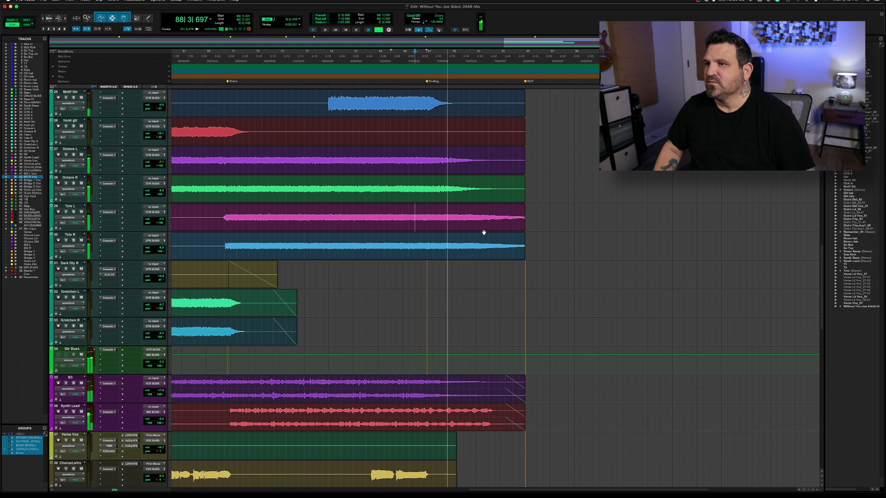
pyautogui.press('space')
pyautogui.moveTo(500, 159); pyautogui.dragTo(464, 153)
pyautogui.press('Delete')
pyautogui.moveTo(499, 177); pyautogui.dragTo(463, 181)
pyautogui.click(457, 180)
pyautogui.press('space')
# Trim the silent tails of the hook gtr and Motif Gtr clips and add a fade-out to each
pyautogui.moveTo(293, 133); pyautogui.dragTo(556, 126)
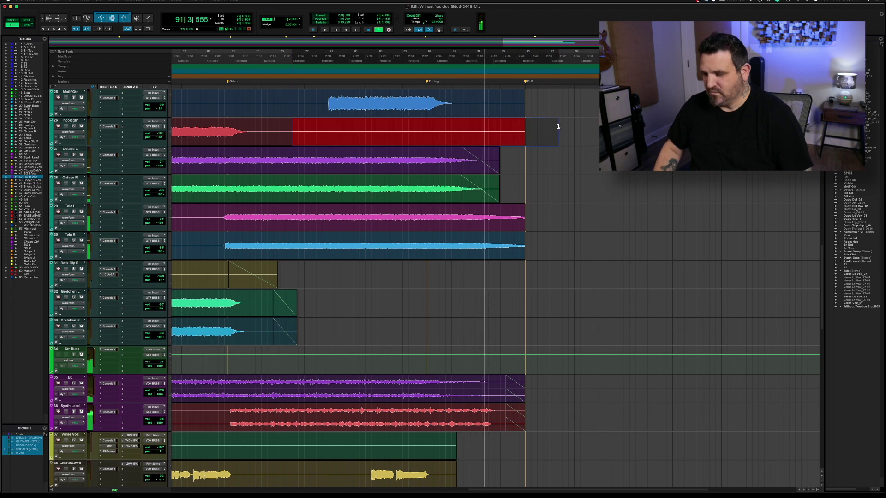
pyautogui.press('Delete')
pyautogui.moveTo(291, 121); pyautogui.dragTo(257, 125)
pyautogui.click(467, 102)
pyautogui.press('s')
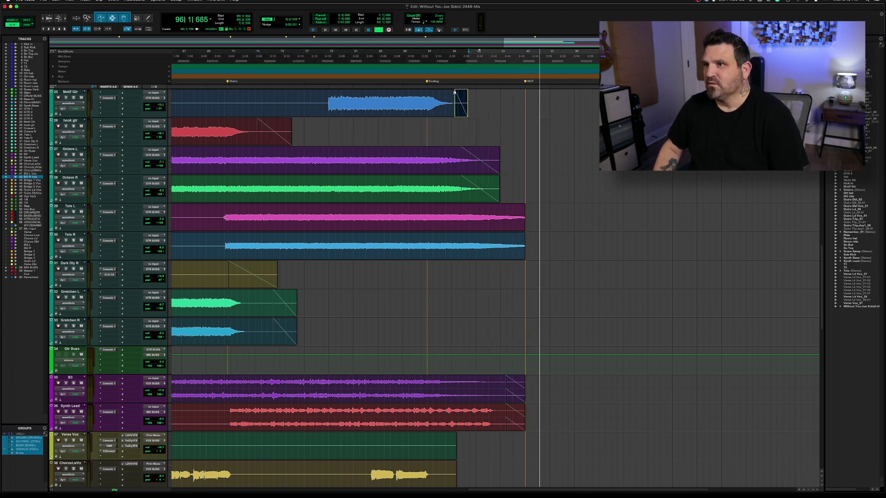
# Audition the ending, trim the silent tails of the RmmbBAS1 and Synth Bass clips, and add fade-outs to both
pyautogui.click(440, 96)
pyautogui.scroll(5, 440, 96)
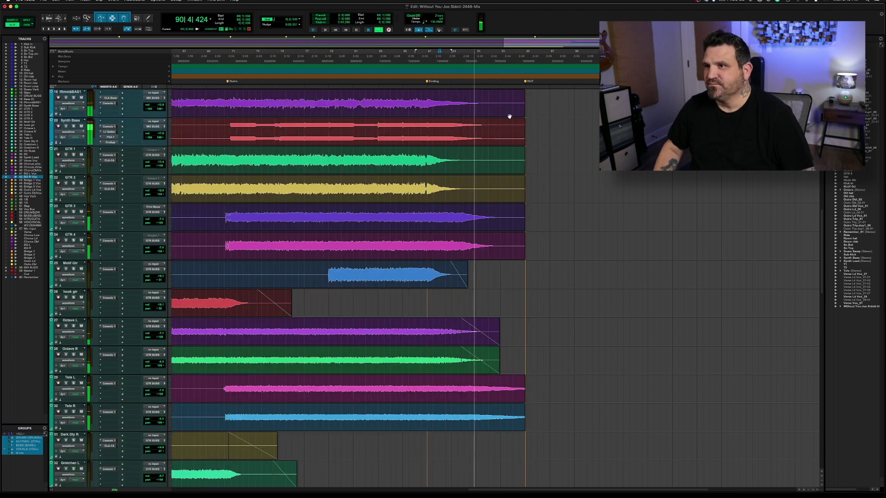
pyautogui.press('space')
pyautogui.moveTo(496, 97); pyautogui.dragTo(475, 121)
pyautogui.press('Delete')
# Play the ending from the GTR 1 decay, cut the GTR 1 and GTR 2 tails, and fade out both clips
pyautogui.click(450, 155)
pyautogui.press('space')
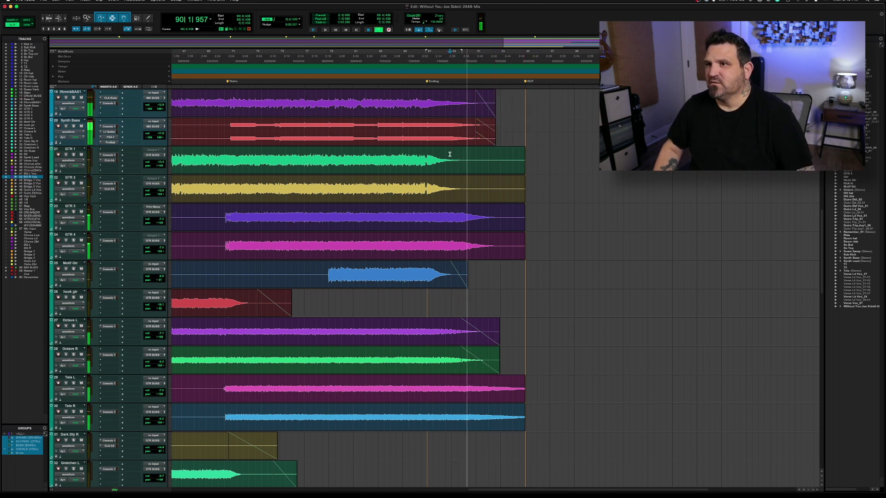
pyautogui.press('space')
pyautogui.press('Delete')
pyautogui.moveTo(473, 152); pyautogui.dragTo(451, 181)
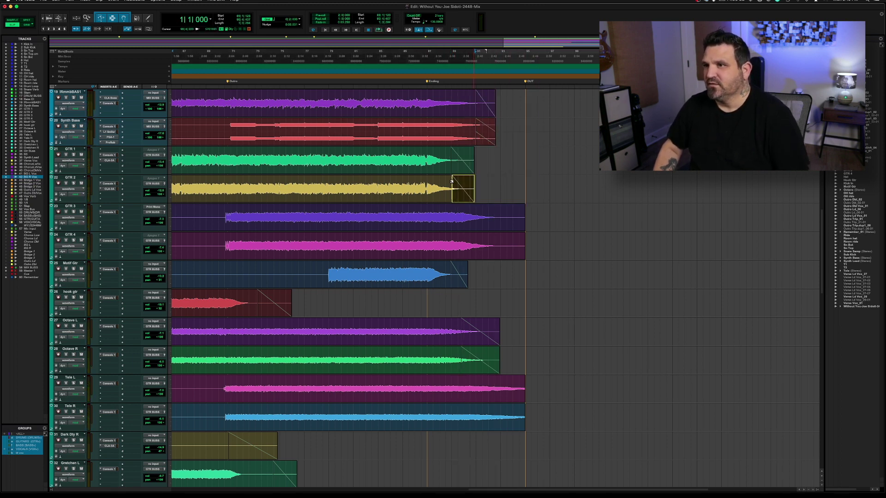
# Audition the GTR 3 and GTR 4 decay, remove the silence after it, and fade out both shortened clips
pyautogui.click(471, 210)
pyautogui.press('space')
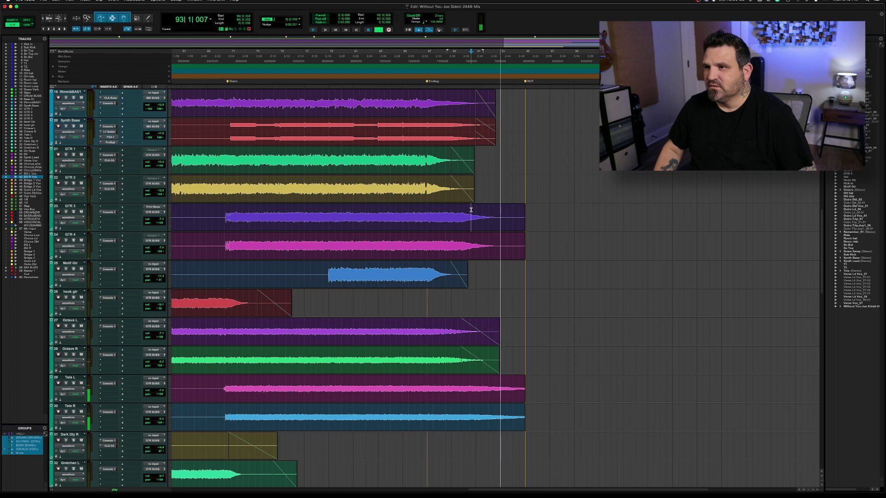
pyautogui.press('space')
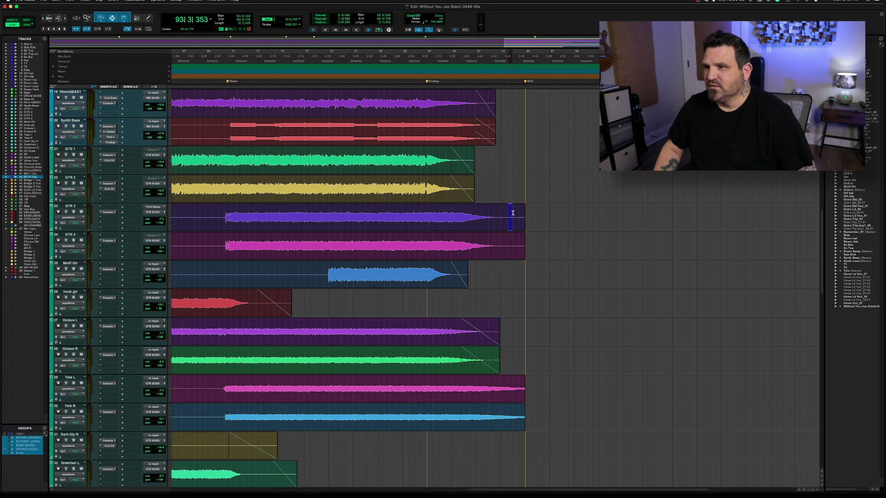
pyautogui.moveTo(509, 214); pyautogui.dragTo(536, 244)
pyautogui.press('Delete')
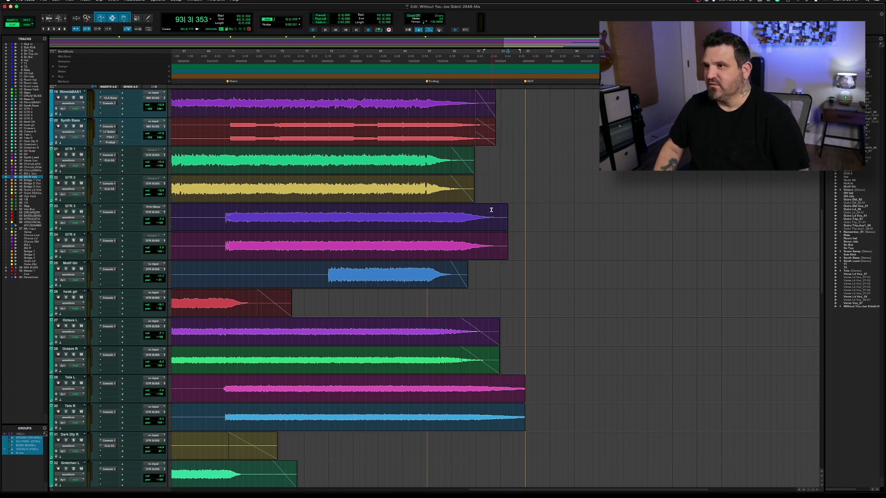
pyautogui.moveTo(516, 229); pyautogui.dragTo(516, 239)
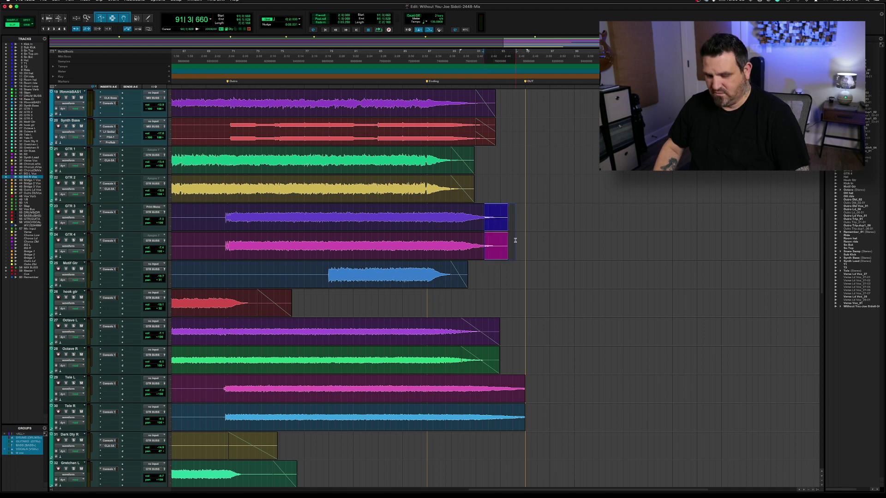
pyautogui.press('super+f')
pyautogui.press('Return')
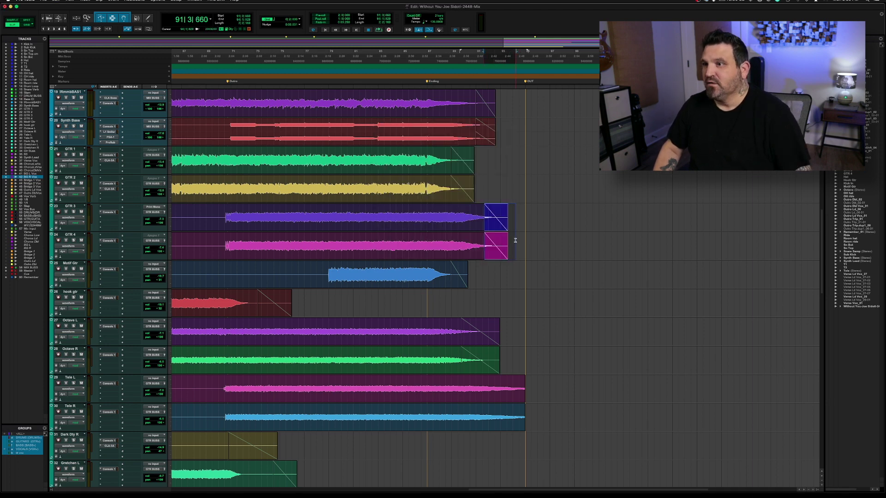
# Audition the ending and fade out the Tele L clip from about bar 89 with a steeper, curved equal-gain fade
pyautogui.click(475, 212)
pyautogui.press('space')
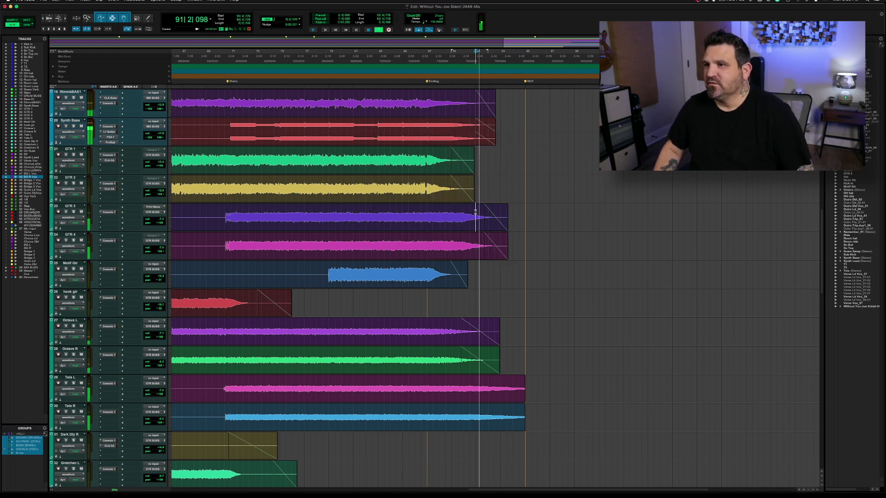
pyautogui.scroll(-5, 466, 258)
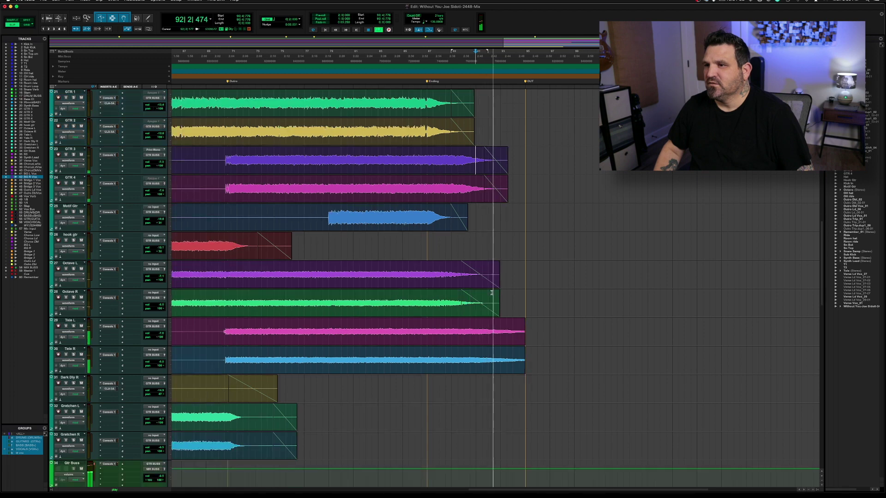
pyautogui.press('space')
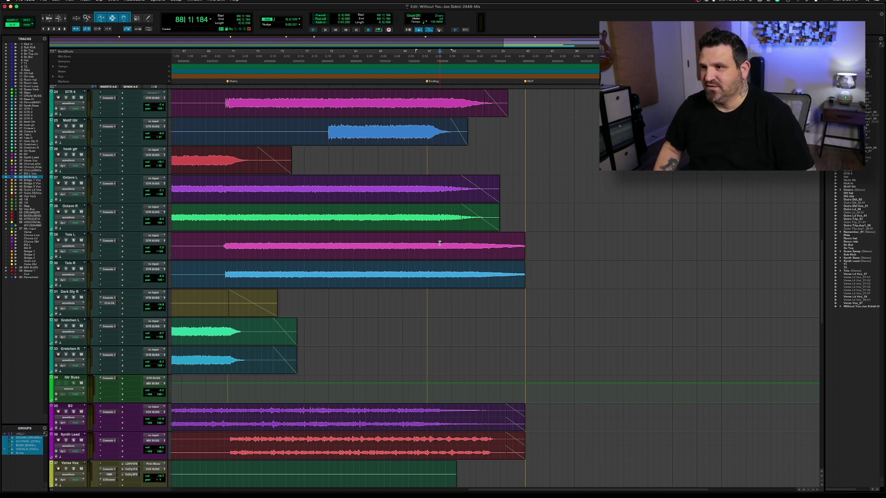
pyautogui.press('space')
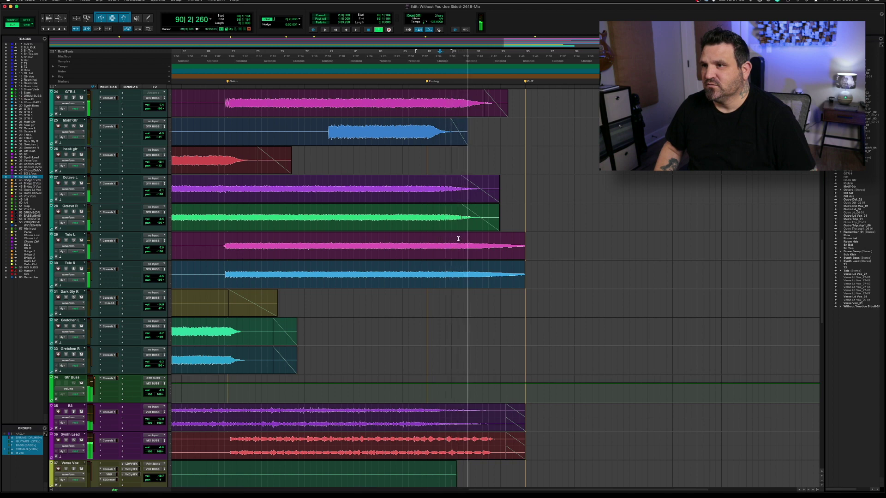
pyautogui.press('space')
pyautogui.moveTo(459, 241); pyautogui.dragTo(529, 243)
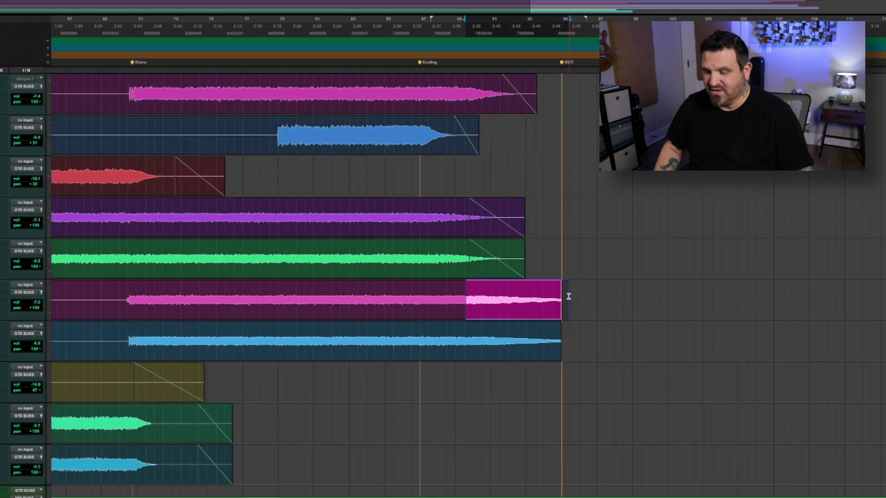
pyautogui.press('super+f')
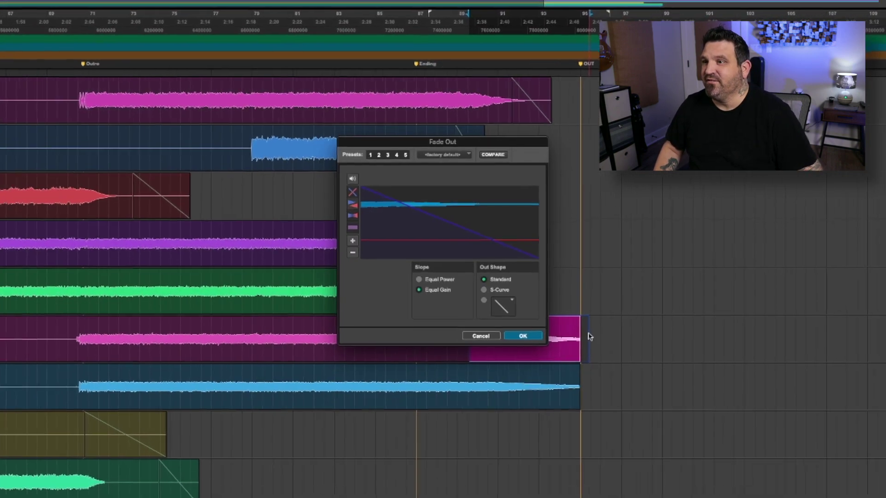
pyautogui.moveTo(452, 228); pyautogui.dragTo(452, 247)
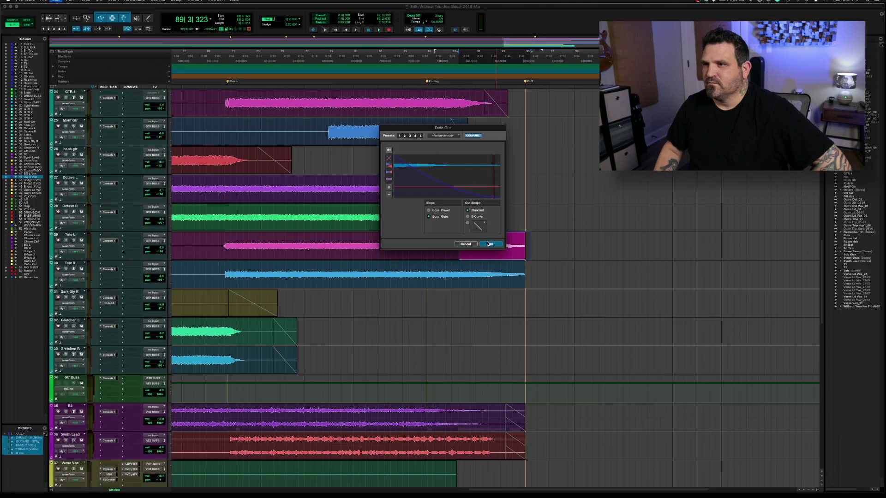
pyautogui.click(501, 264)
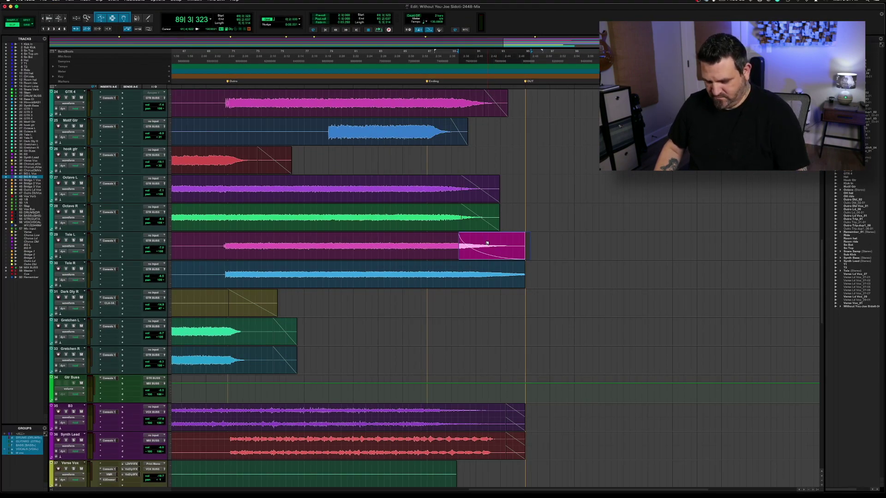
# Apply the same curved fade-out over the matching range at the end of the Tele R clip
pyautogui.press(';')
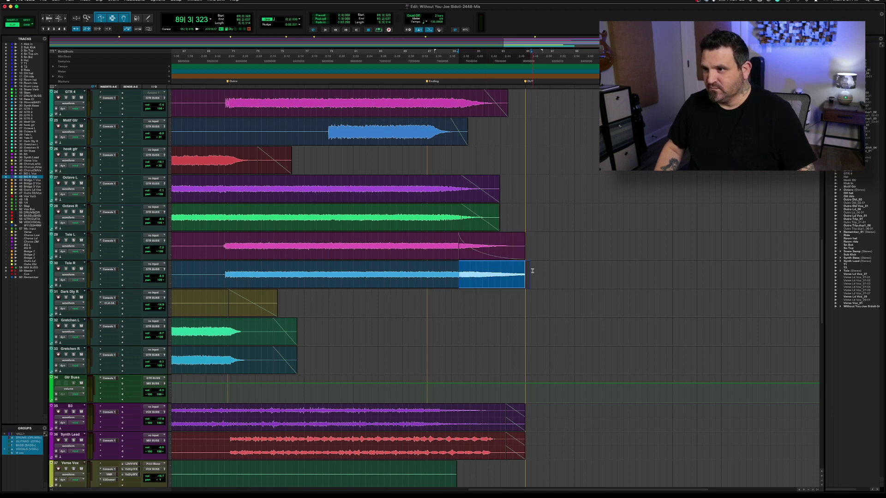
pyautogui.press('super+f')
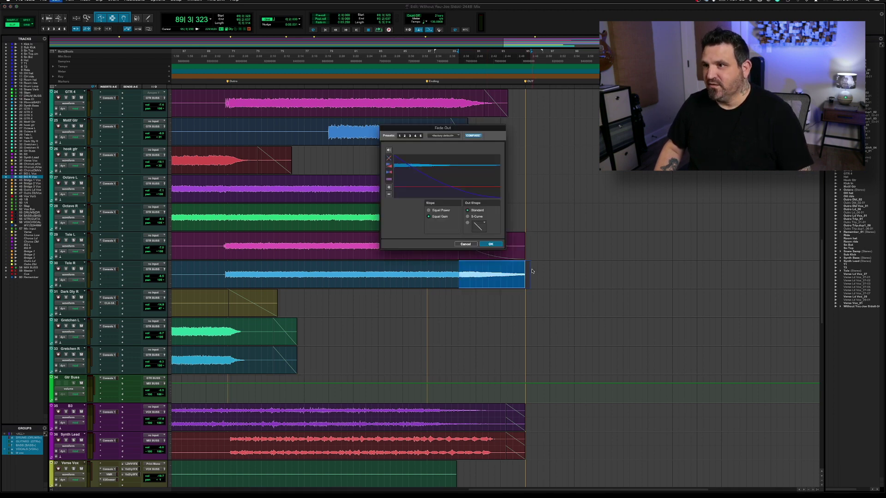
pyautogui.press('Return')
# Audition the ending from about bar 88, checking the guitar tracks and Synth Lead for anything ringing past the others
pyautogui.click(444, 238)
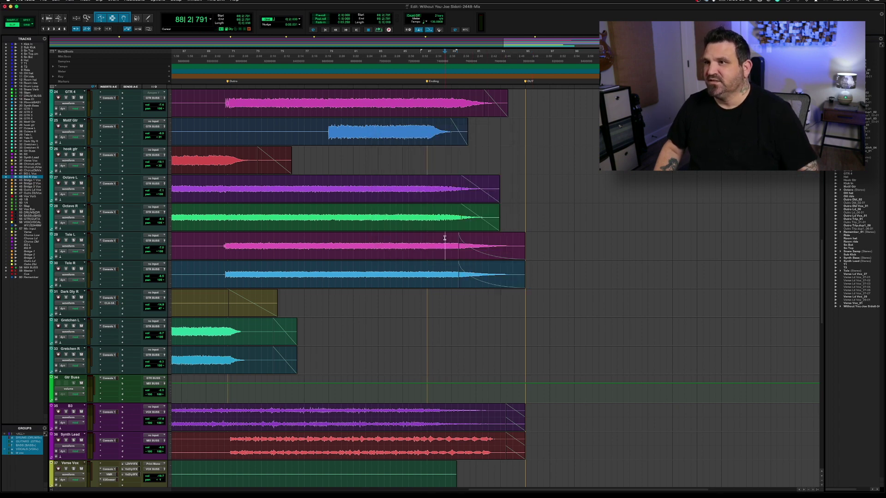
pyautogui.press('space')
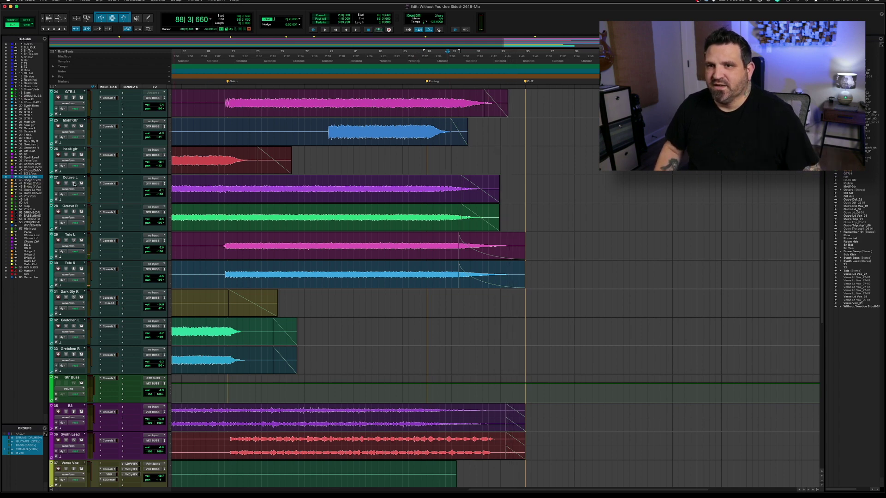
pyautogui.press('space')
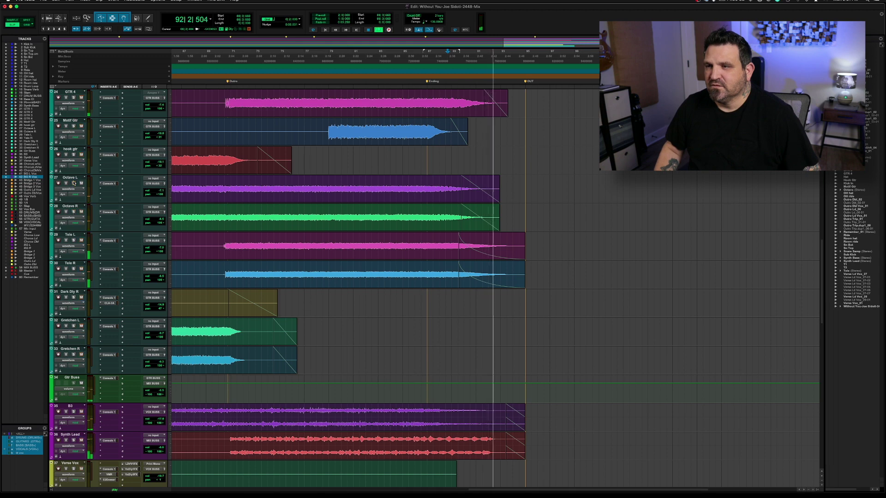
pyautogui.press('space')
pyautogui.scroll(4, 236, 214)
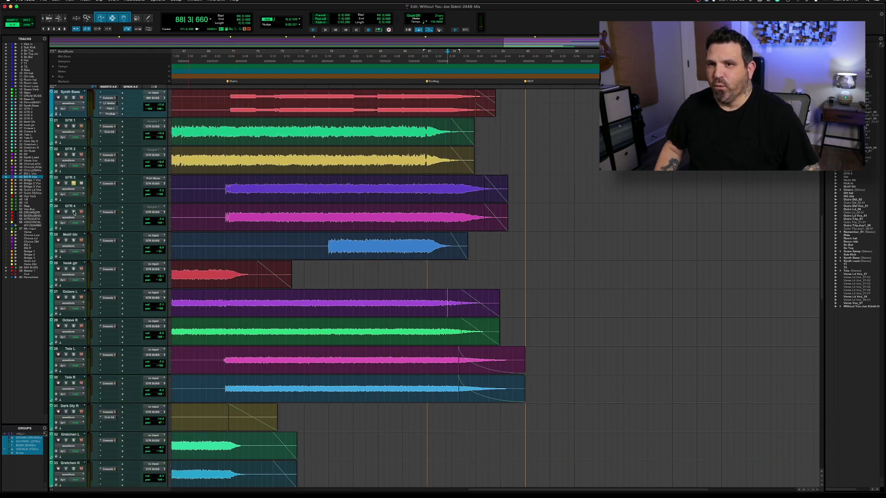
pyautogui.press('space')
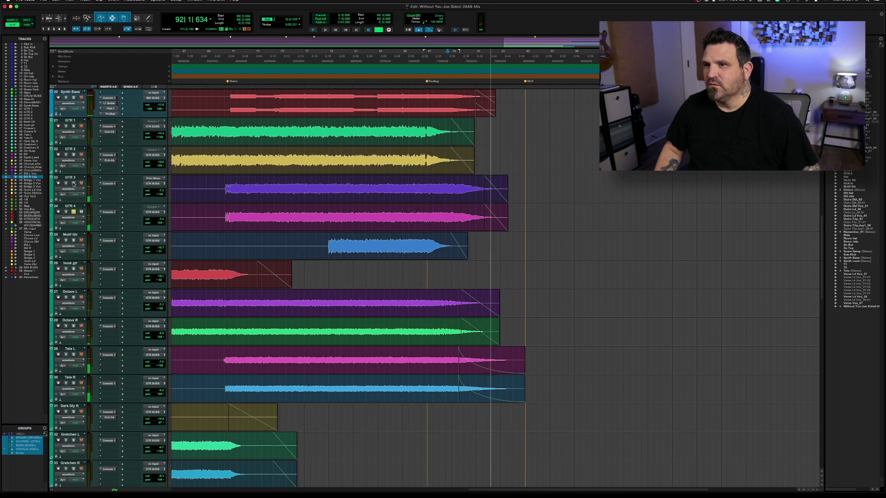
pyautogui.click(73, 212)
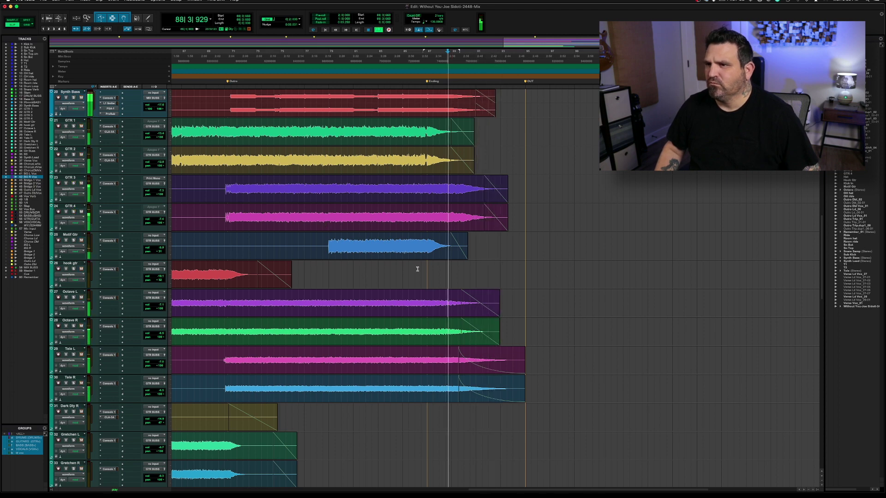
pyautogui.scroll(-3, 418, 269)
pyautogui.scroll(-3, 417, 269)
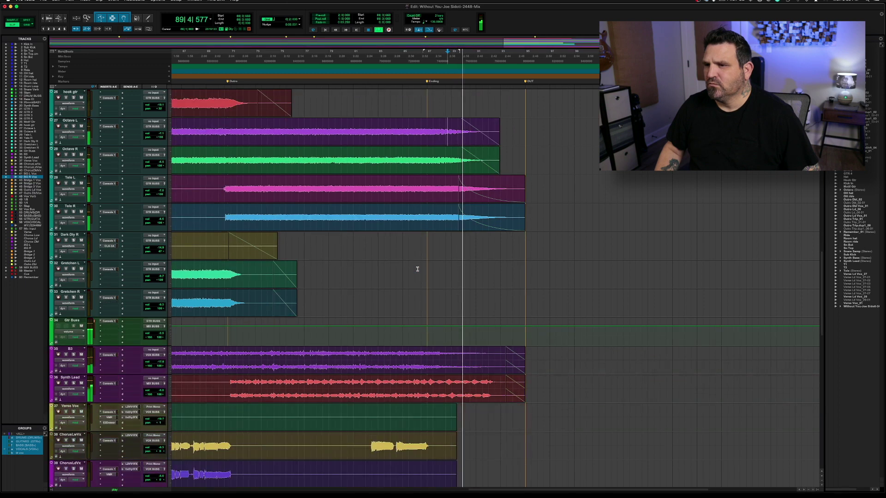
pyautogui.click(74, 383)
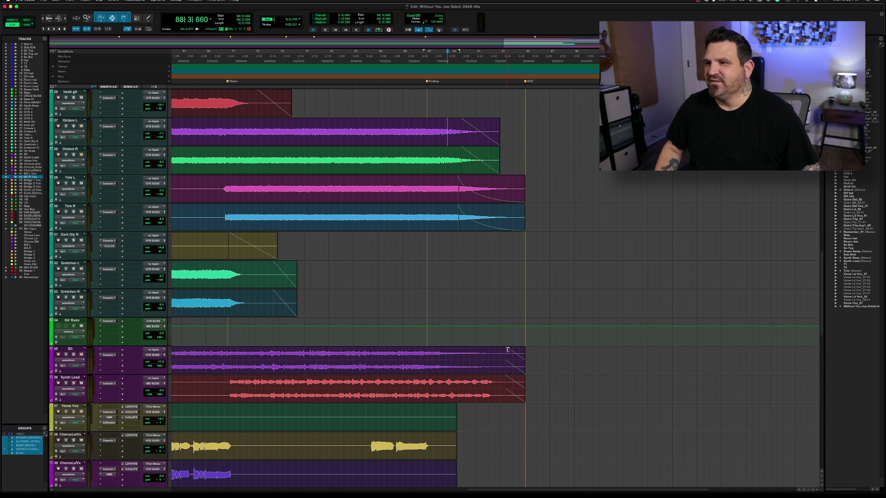
# Start the B3 and Synth Lead fade-outs earlier, near bar 89, and pull both clip ends slightly ahead of the OUT marker
pyautogui.moveTo(507, 353); pyautogui.dragTo(455, 365)
pyautogui.moveTo(507, 382); pyautogui.dragTo(482, 387)
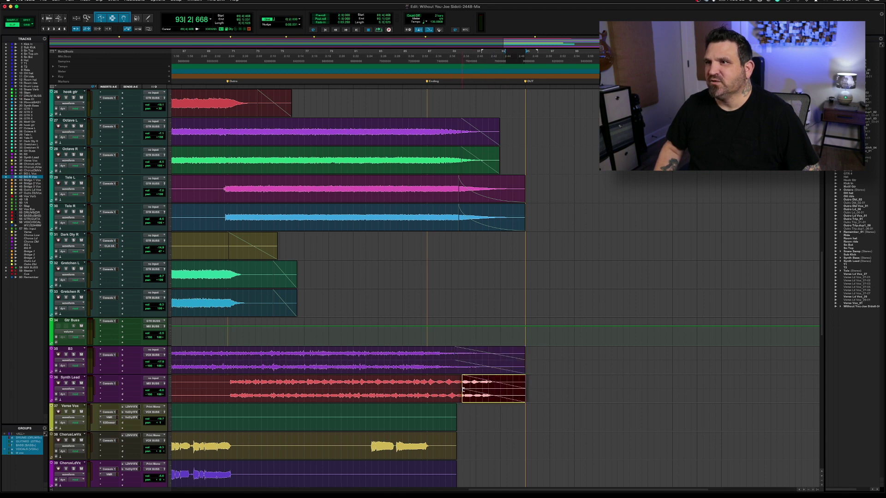
pyautogui.moveTo(463, 388); pyautogui.dragTo(463, 390)
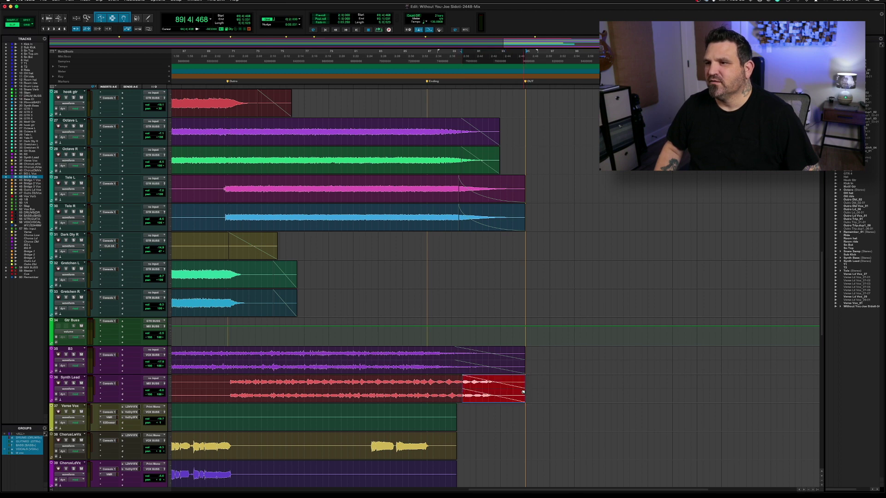
pyautogui.moveTo(524, 378); pyautogui.dragTo(518, 352)
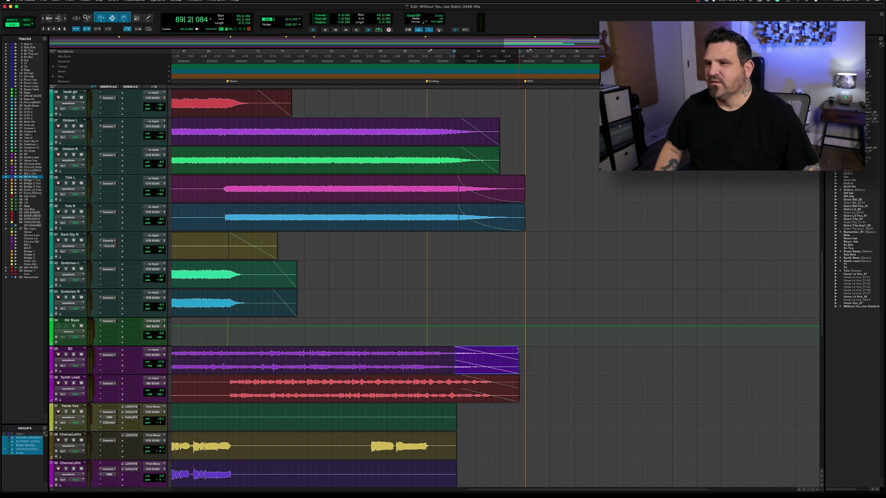
# Play the ending and add fade-outs to the ends of the Verse Vox and ChorusLwVx clips
pyautogui.click(429, 353)
pyautogui.press('space')
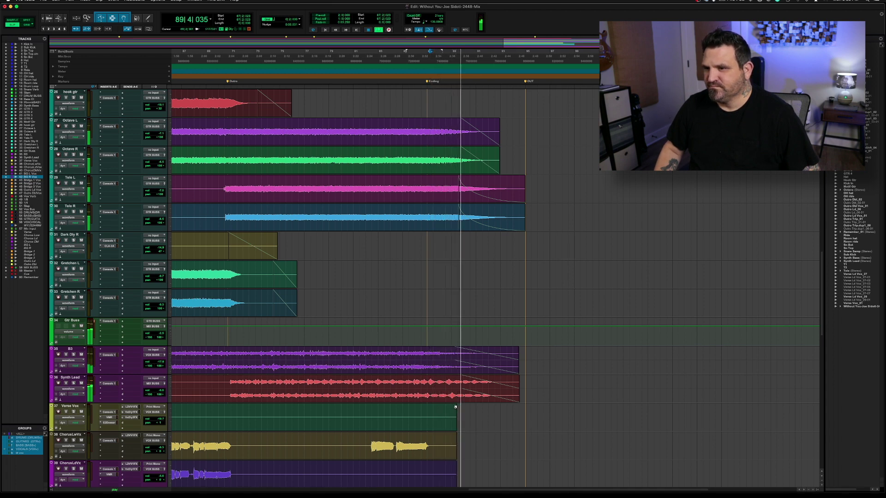
pyautogui.moveTo(454, 407); pyautogui.dragTo(401, 417)
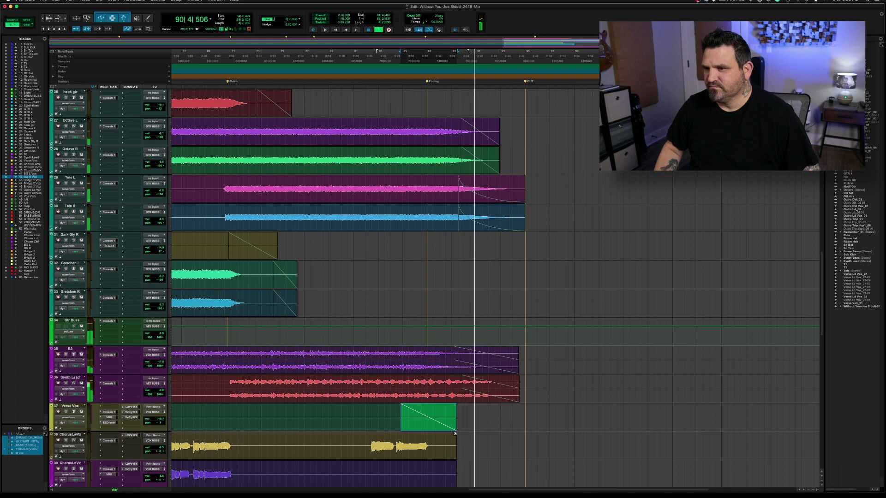
pyautogui.click(454, 435)
pyautogui.moveTo(453, 435); pyautogui.dragTo(440, 438)
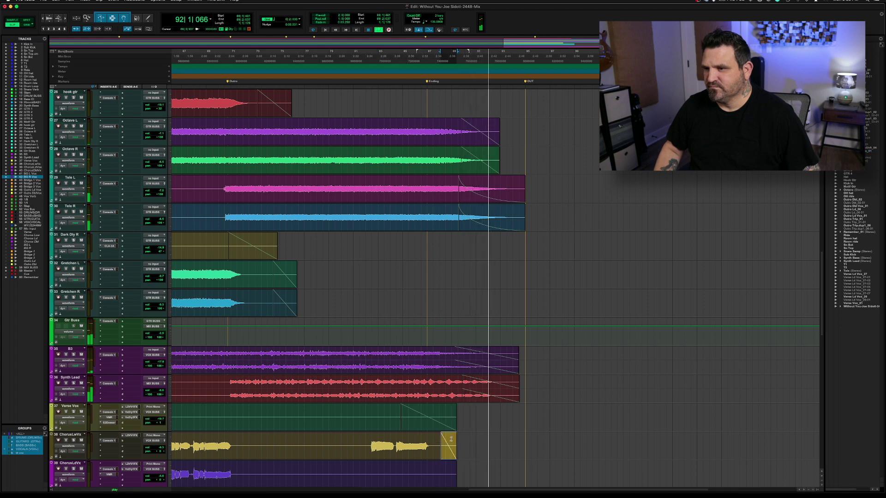
# Shorten the end of the Synth Lead clip further and start its fade-out earlier, just before bar 88
pyautogui.click(516, 383)
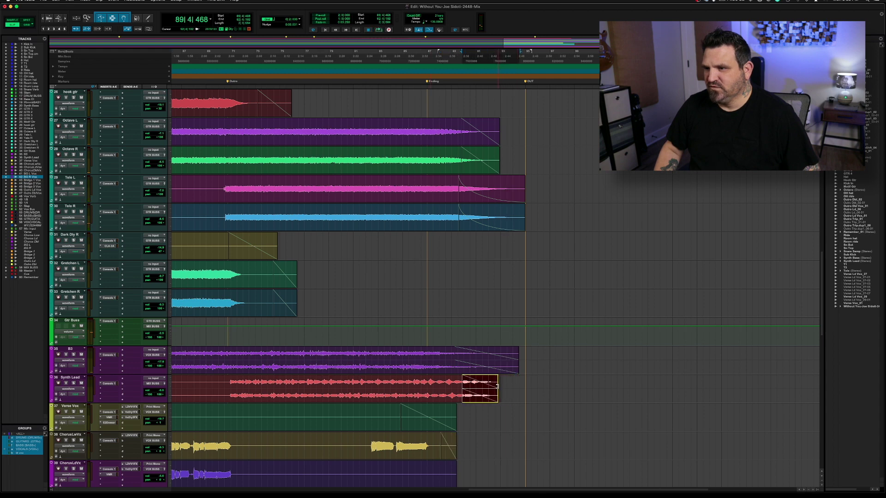
pyautogui.click(481, 385)
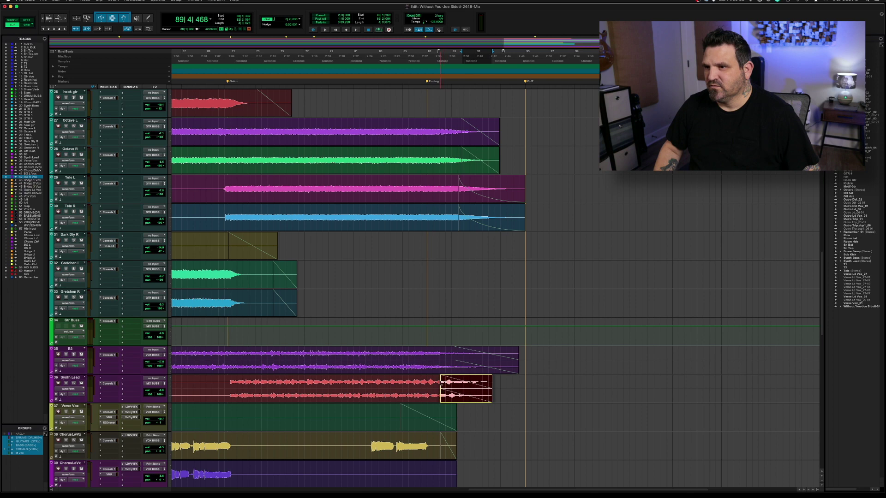
pyautogui.click(484, 394)
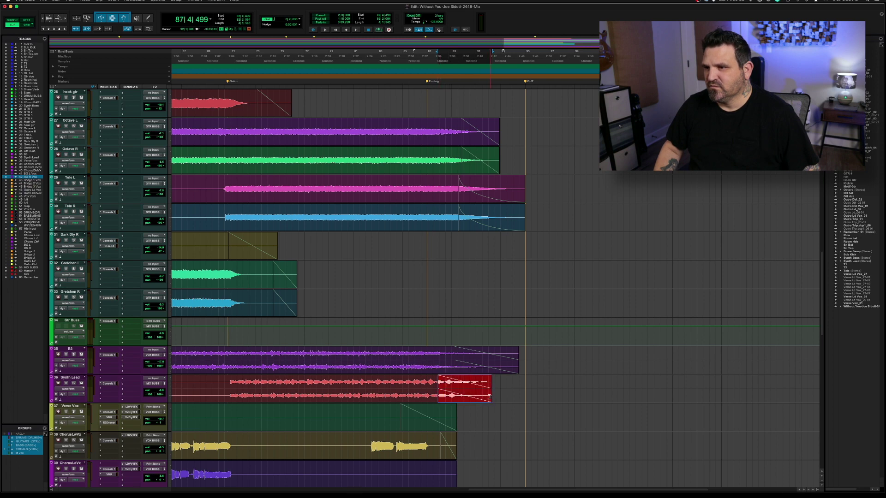
# Pull the end of the Synth Lead clip slightly earlier and play the ending from about bar 87
pyautogui.moveTo(489, 397); pyautogui.dragTo(485, 397)
pyautogui.click(431, 385)
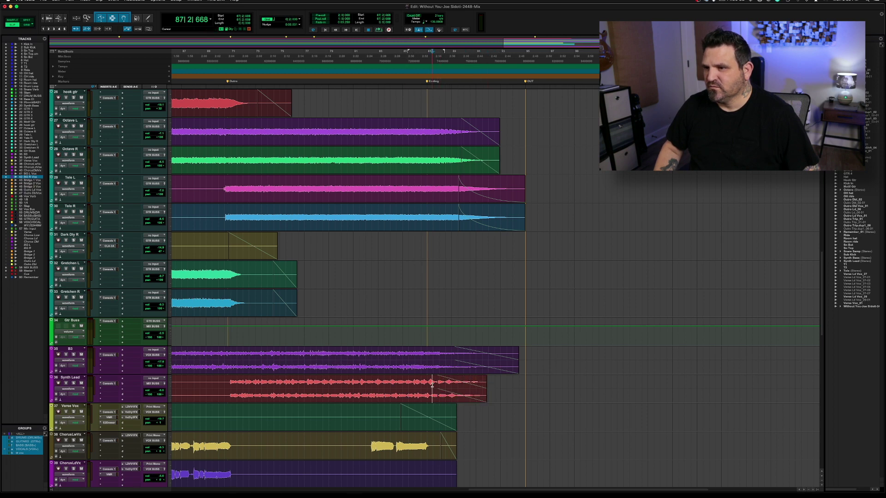
pyautogui.press('space')
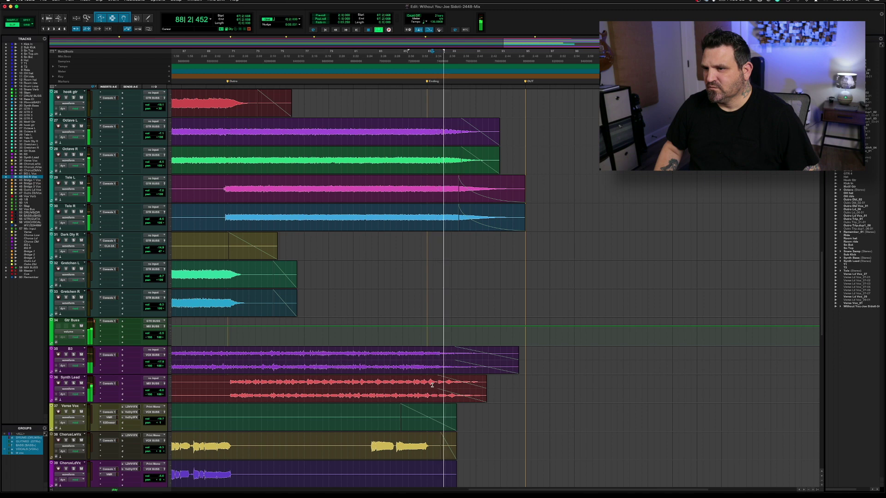
# Add fade-outs from about bar 87 to the end of the ChorusLdVx, ChorusDblVx, BG L, BG R, Bridge 1 and Bridge 2 vocal clips
pyautogui.scroll(-5, 485, 429)
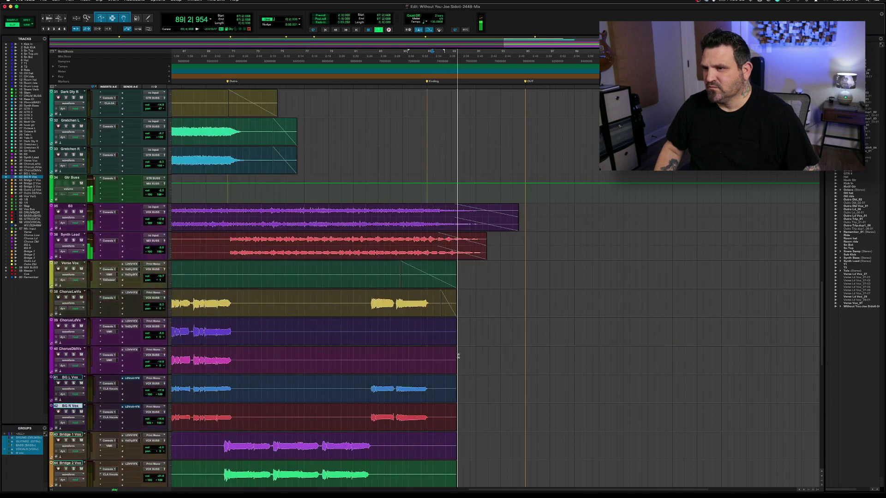
pyautogui.moveTo(456, 323); pyautogui.dragTo(434, 407)
pyautogui.press('space')
pyautogui.moveTo(455, 434); pyautogui.dragTo(433, 462)
# Add matching standard fade-outs to the ends of the Bridge 3, Outro Ld and Outro Dbl vocal clips
pyautogui.scroll(-5, 434, 463)
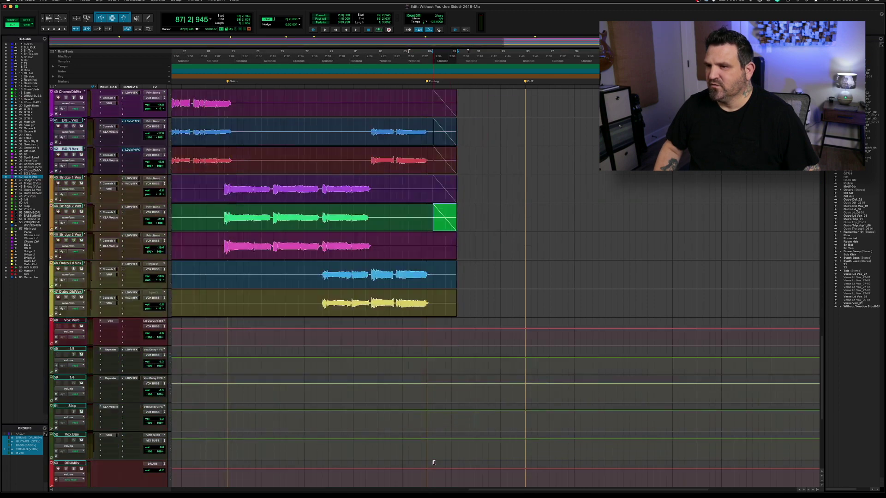
pyautogui.moveTo(433, 240); pyautogui.dragTo(481, 306)
pyautogui.press('super+f')
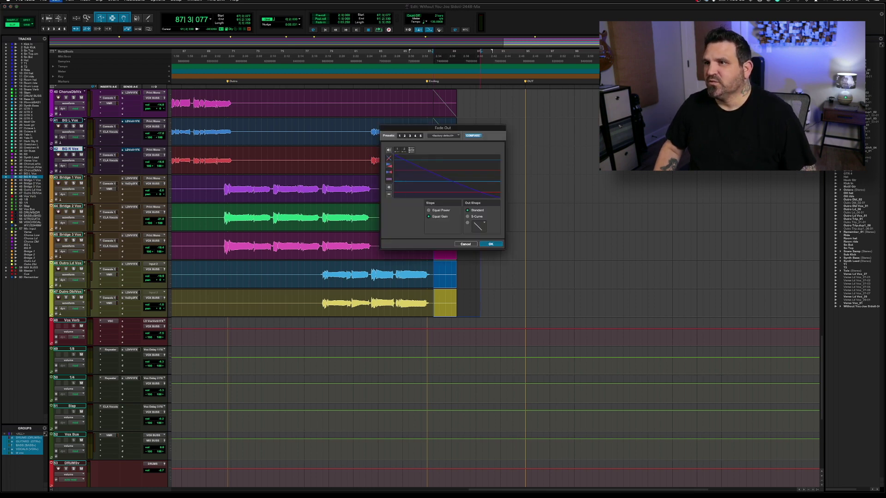
pyautogui.click(489, 244)
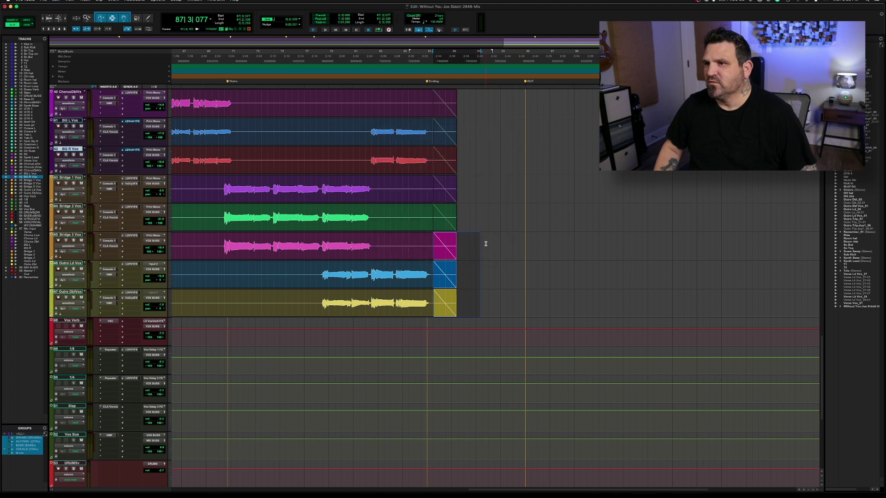
pyautogui.click(428, 241)
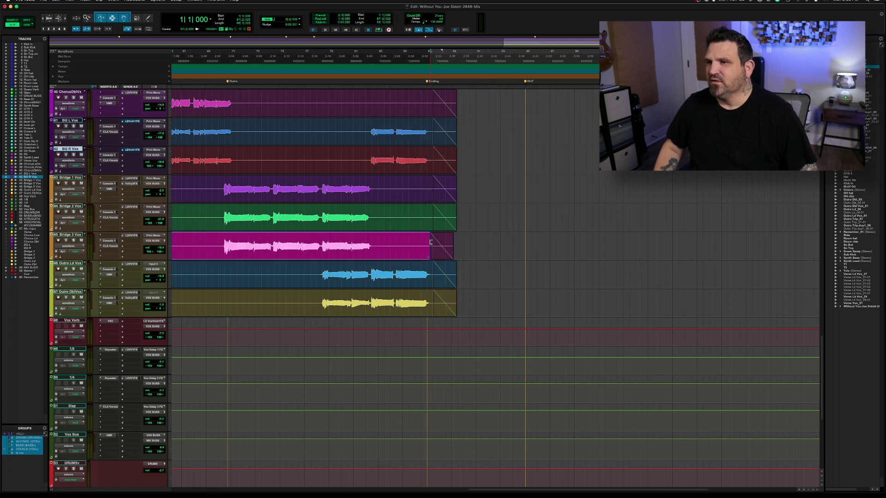
pyautogui.click(487, 243)
# Select the song from its start to the OUT marker, briefly play the beginning and open Bounce Mix
pyautogui.scroll(10, 486, 243)
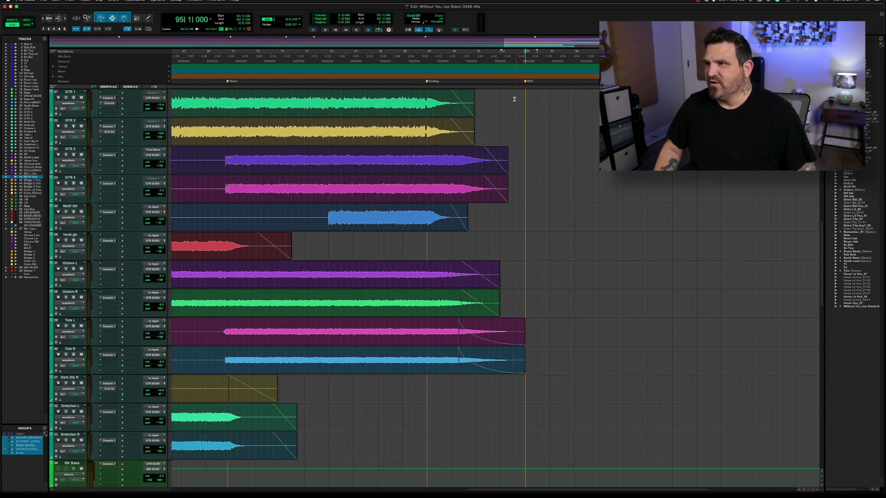
pyautogui.press('Return')
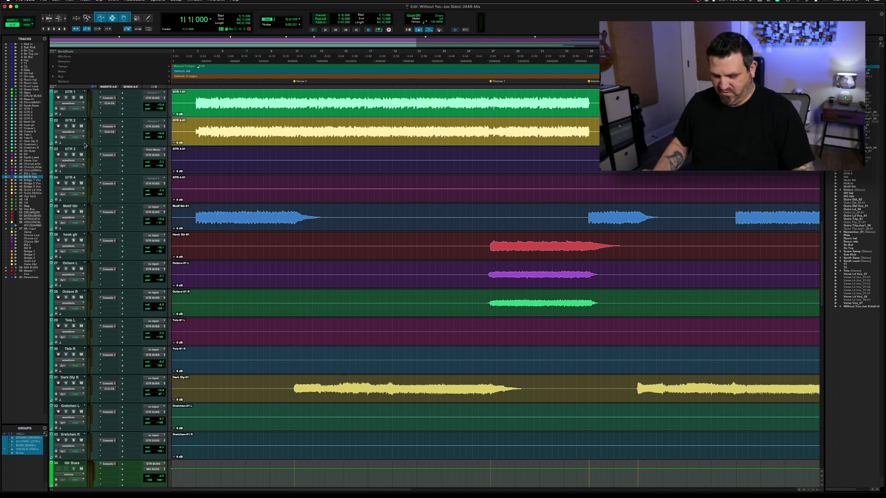
pyautogui.press('r')
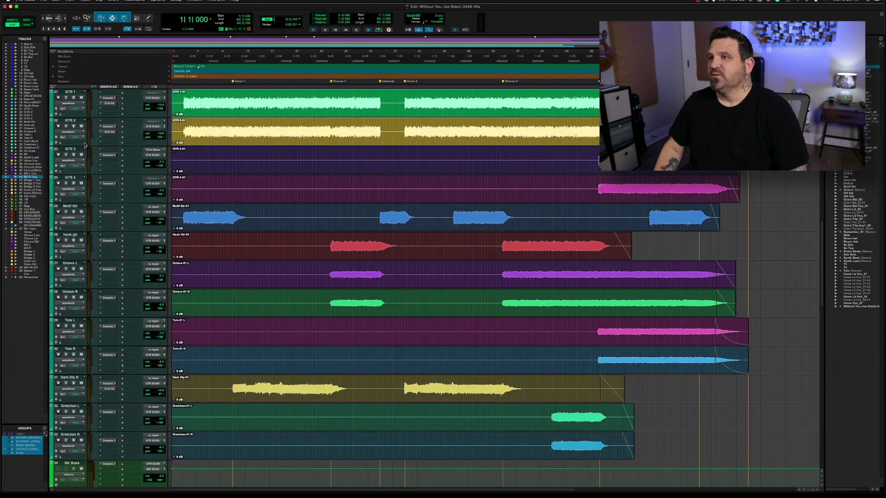
pyautogui.press('space')
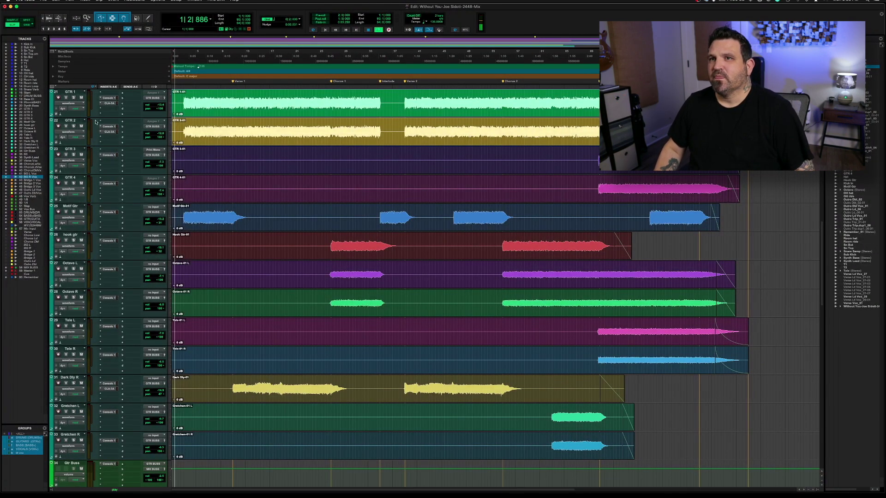
pyautogui.click(44, 1)
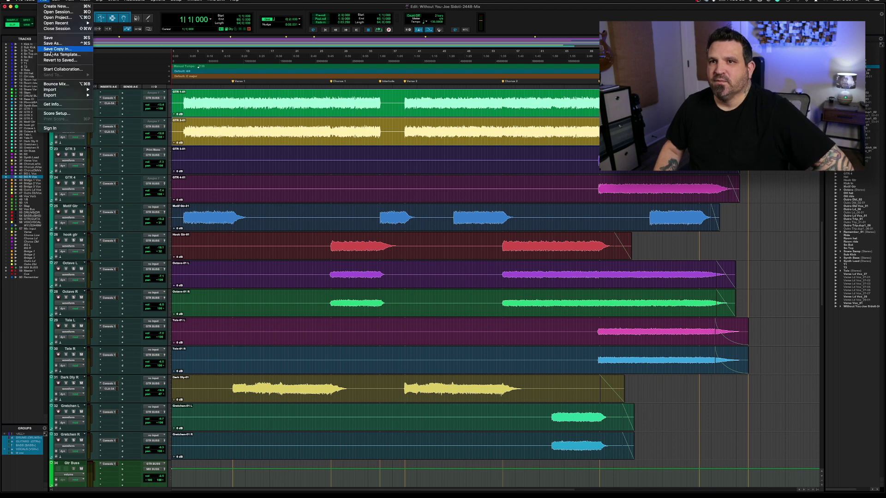
pyautogui.click(52, 84)
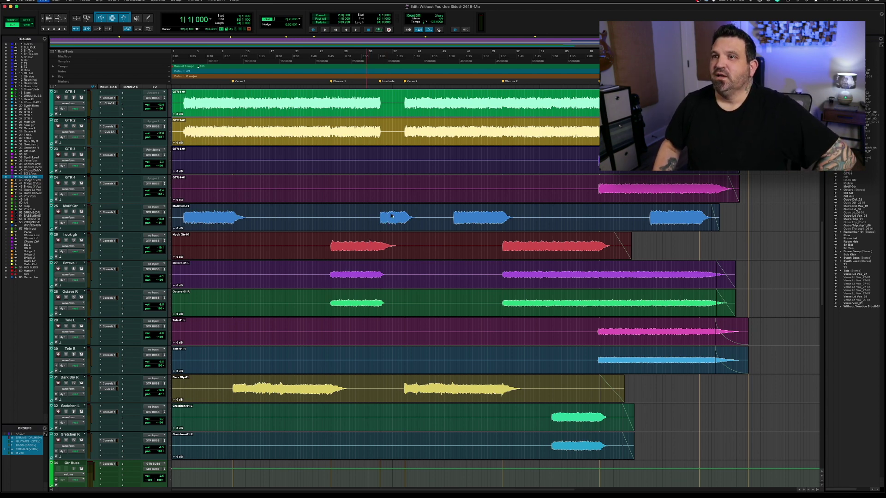
# Close the Without You session and open the recent Christmas Time-Mix session
pyautogui.press('super+shift+w')
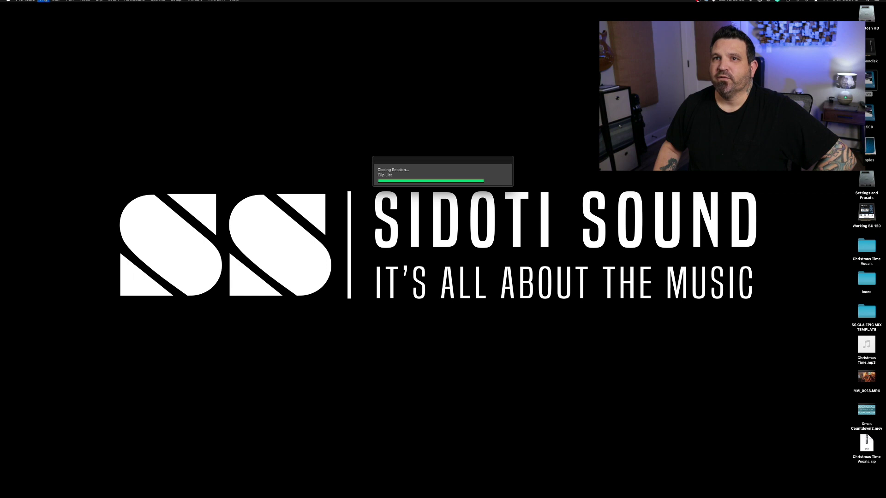
pyautogui.moveTo(63, 23)
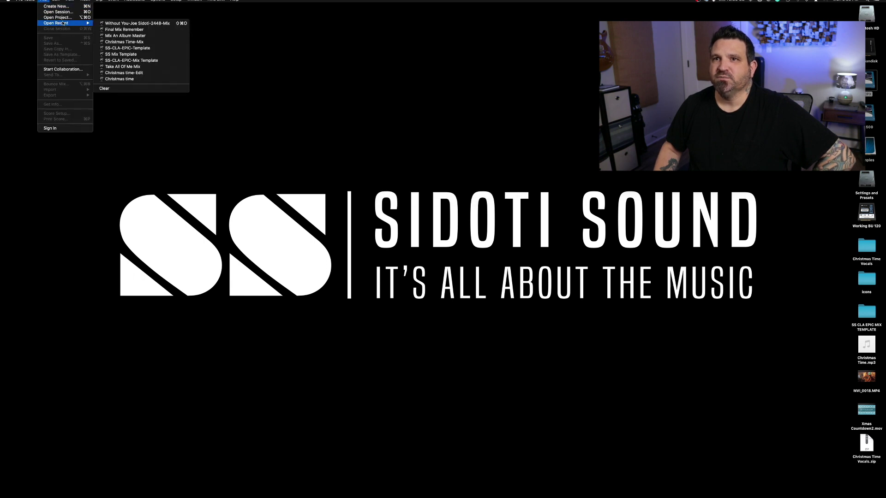
pyautogui.click(120, 41)
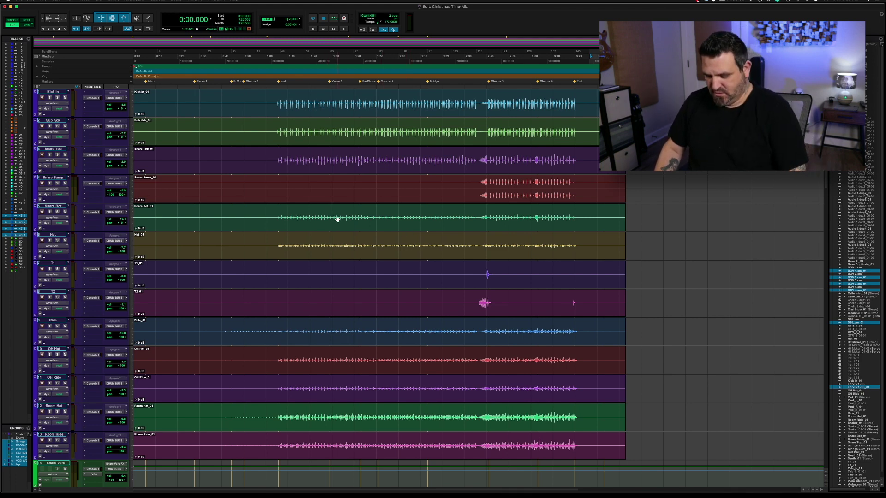
# Play the whole song from its start, review the percussion, bass and string tracks, and view the Clean GTR channel's Console 1 settings
pyautogui.press('super+bracketleft')
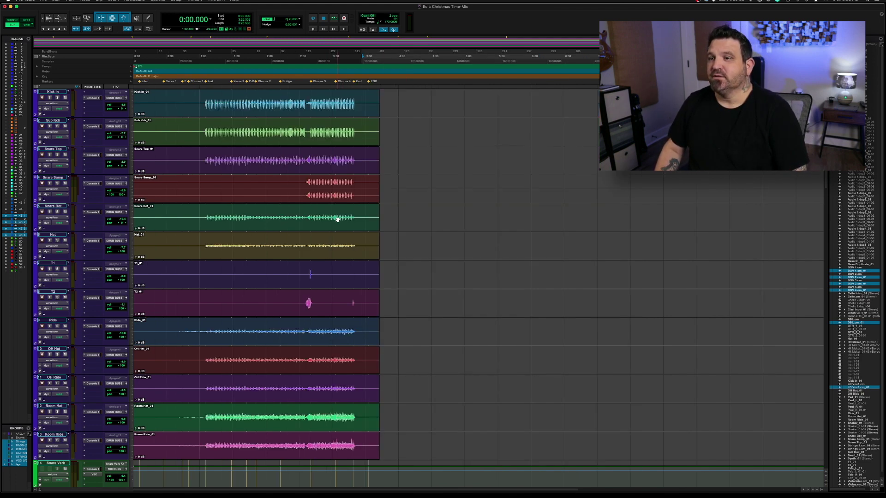
pyautogui.scroll(-6, 337, 219)
pyautogui.scroll(-4, 337, 220)
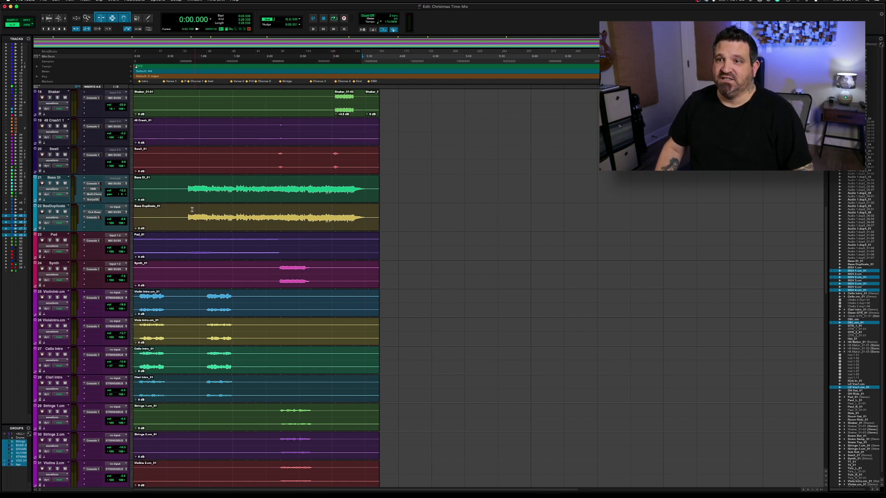
pyautogui.click(144, 187)
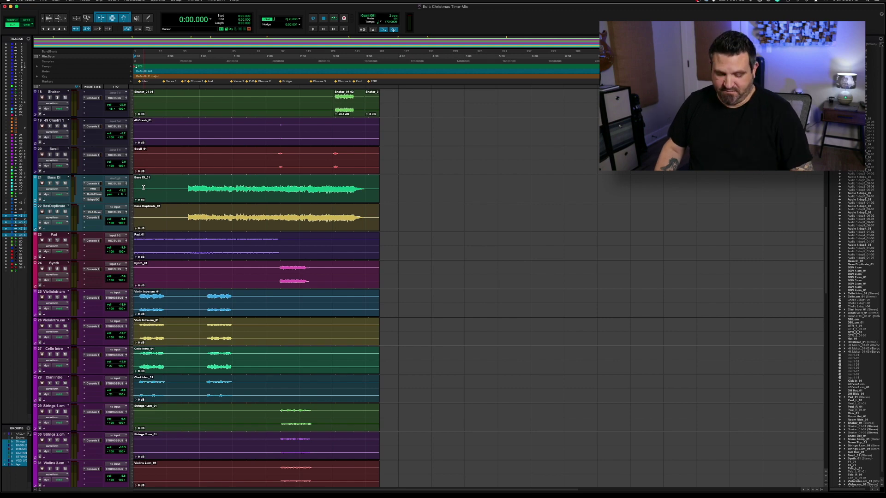
pyautogui.press('space')
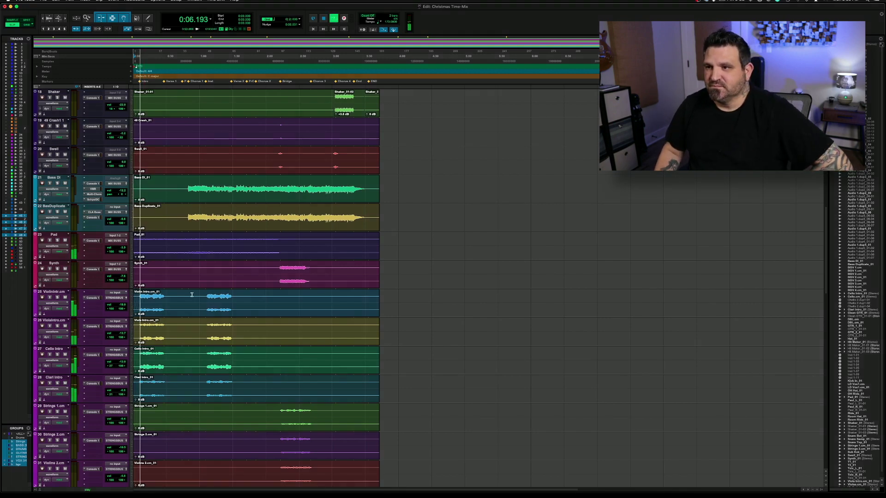
pyautogui.scroll(6, 192, 292)
pyautogui.scroll(-10, 191, 294)
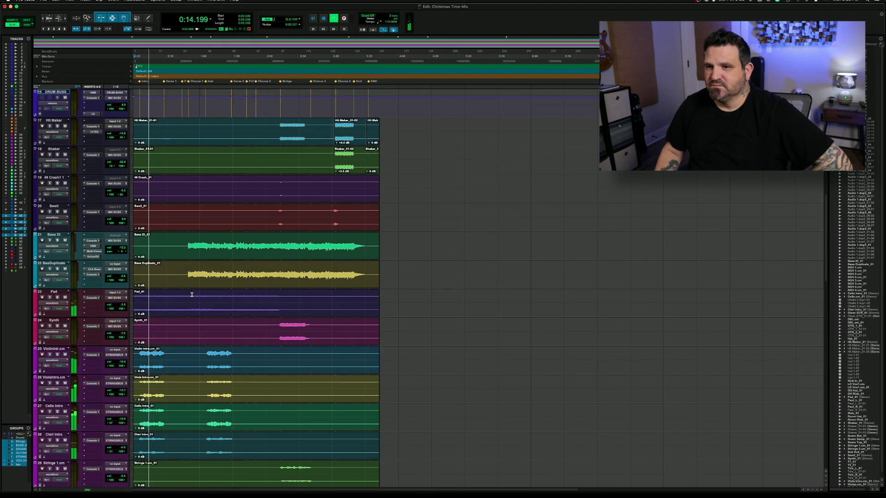
pyautogui.click(95, 383)
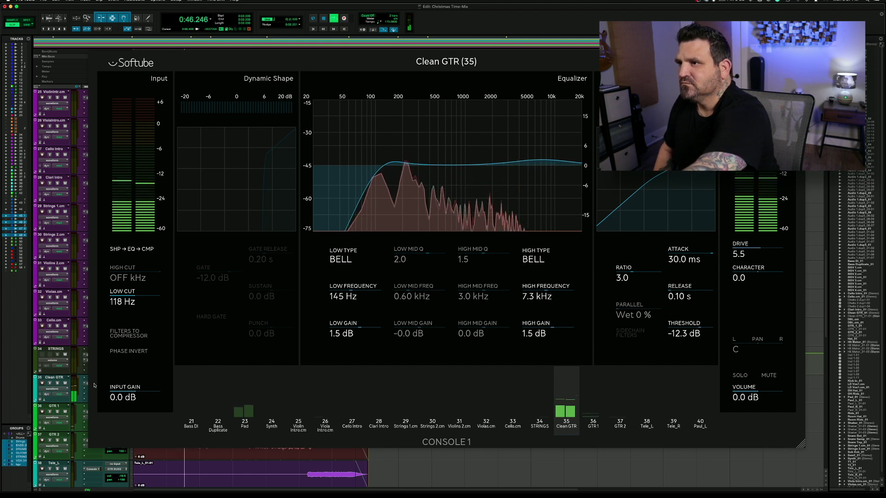
pyautogui.click(94, 384)
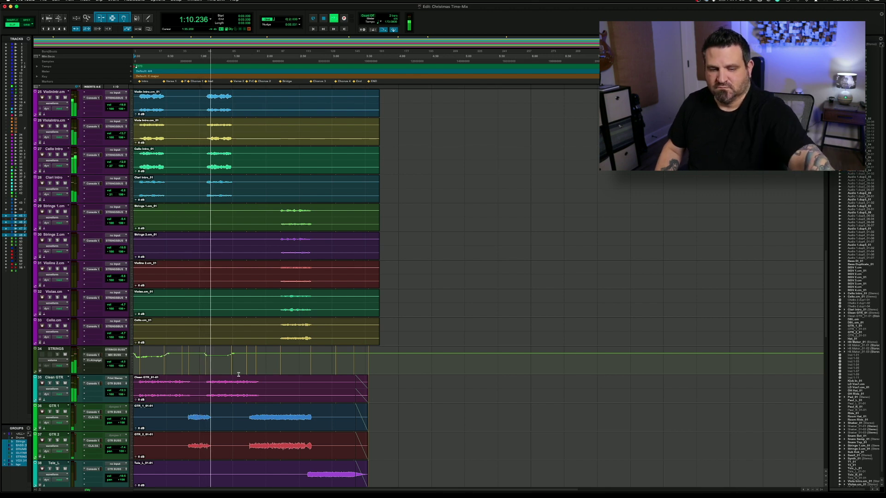
# Examine the drum, bass, string and guitar channel levels in the mixer during playback
pyautogui.press('super+equal')
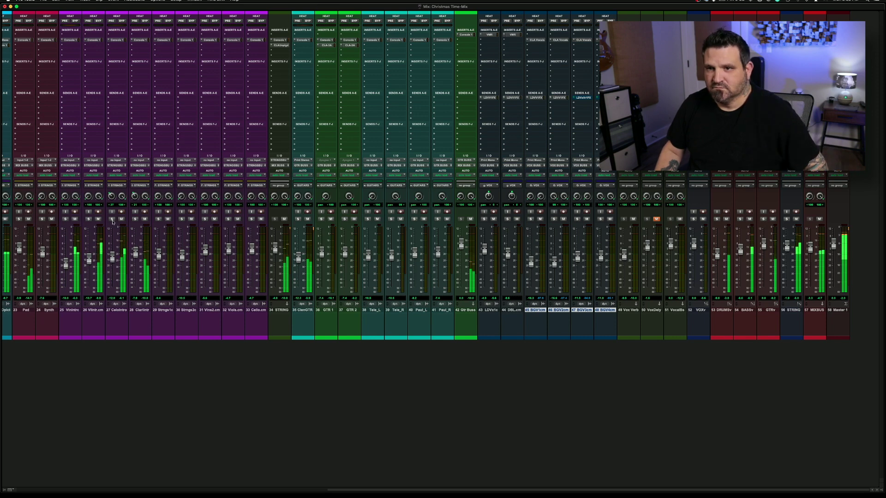
pyautogui.hscroll(-10, 108, 277)
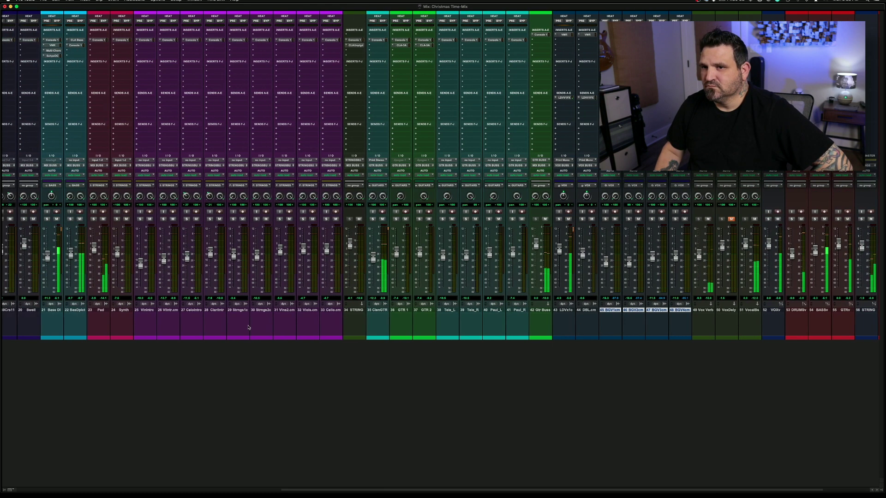
pyautogui.hscroll(-2, 104, 290)
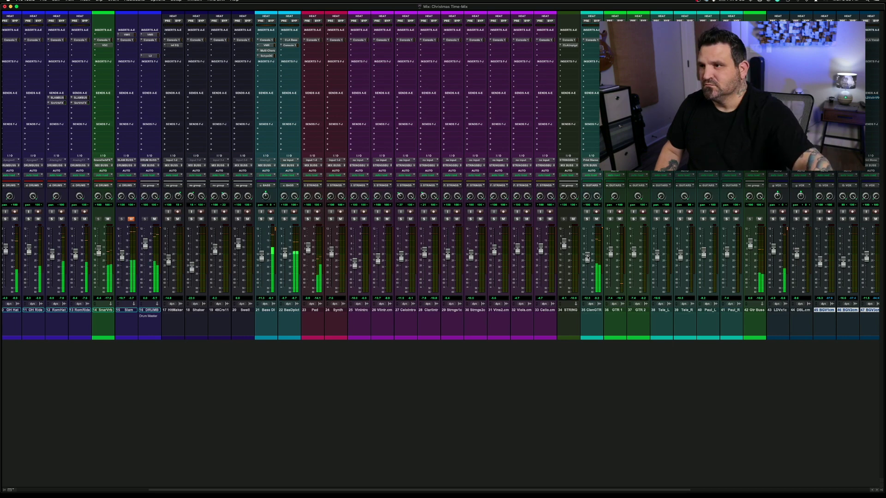
pyautogui.press('super+equal')
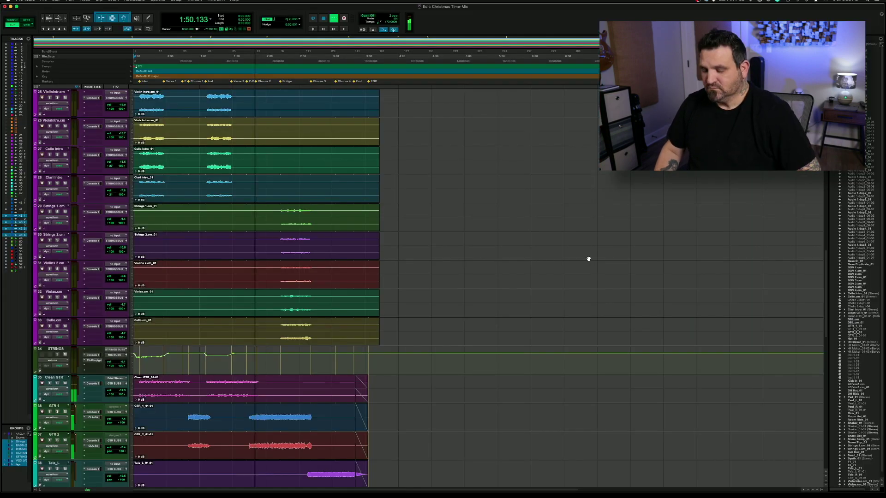
# Lower the BGV 1 background vocal fader slightly in the mixer
pyautogui.press('super+equal')
pyautogui.hscroll(10, 587, 258)
pyautogui.moveTo(533, 266); pyautogui.dragTo(533, 267)
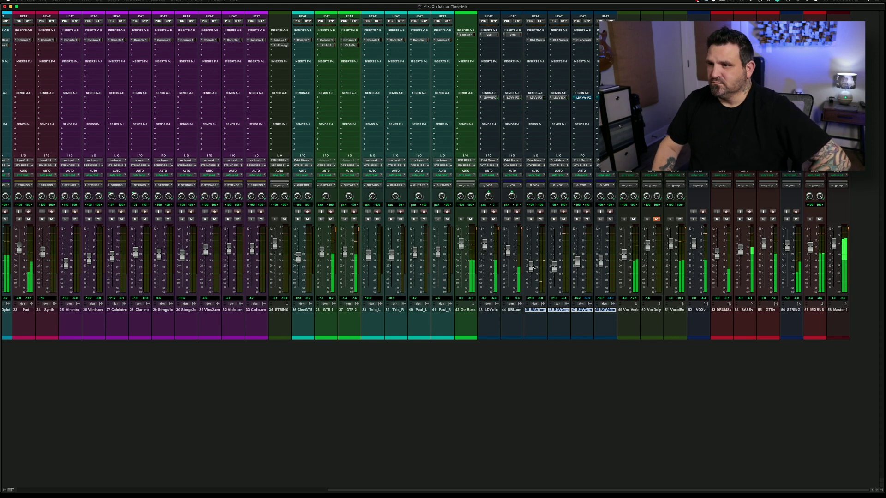
# Audition the song from just before Chorus 2, at about 1:49.9, with the guitar and vocal tracks in view
pyautogui.press('super+equal')
pyautogui.scroll(-4, 254, 354)
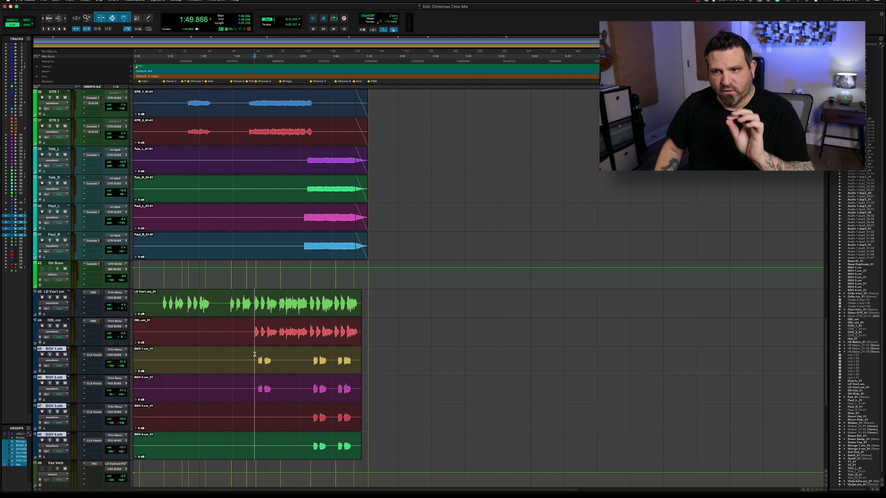
pyautogui.press('space')
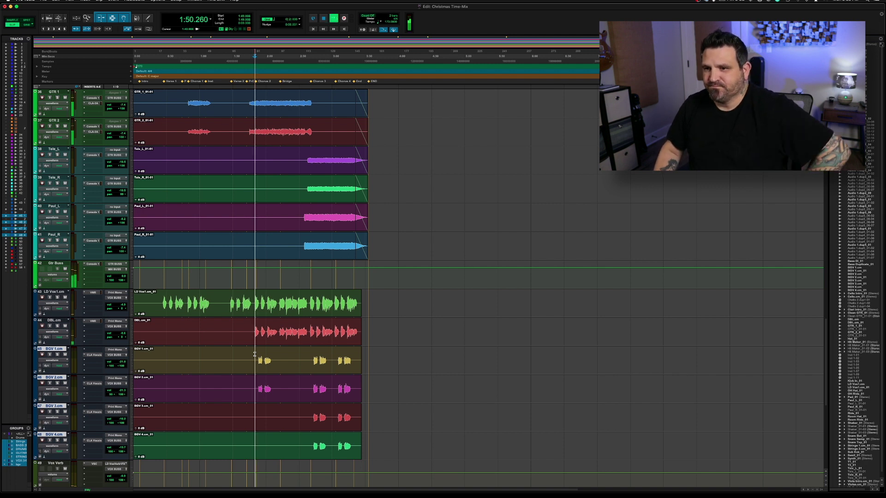
pyautogui.press('space')
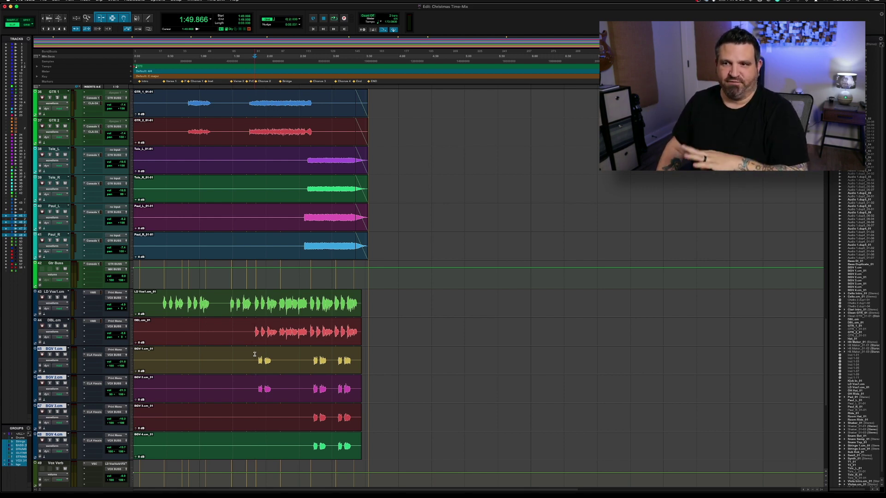
# Check the levels across the whole mixer, from the drums to the vocals, buses and master, during playback
pyautogui.press('super+equal')
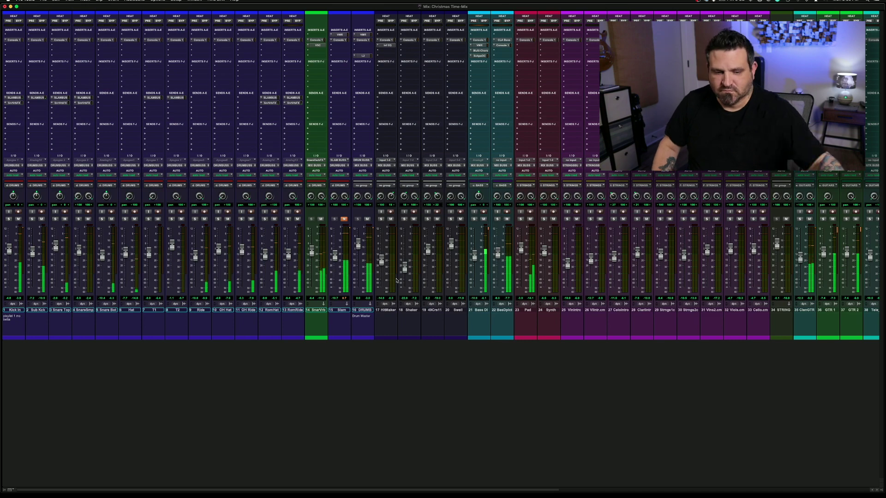
pyautogui.hscroll(10, 396, 280)
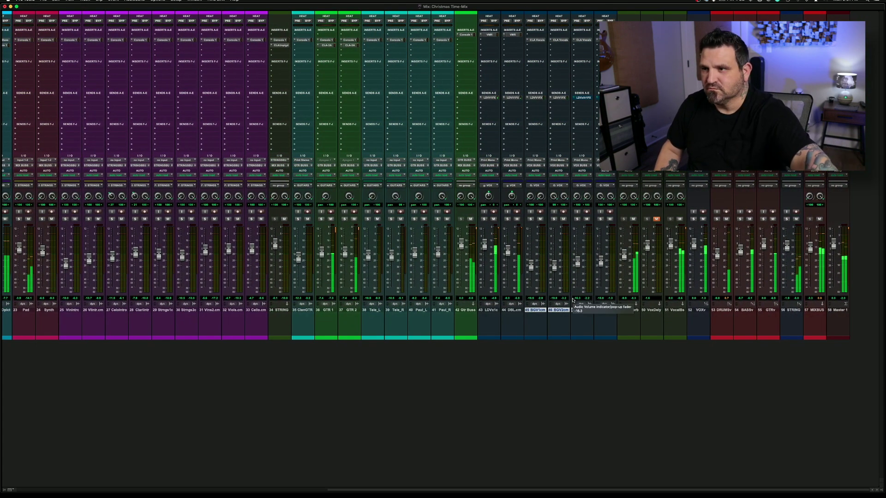
pyautogui.hscroll(-10, 572, 301)
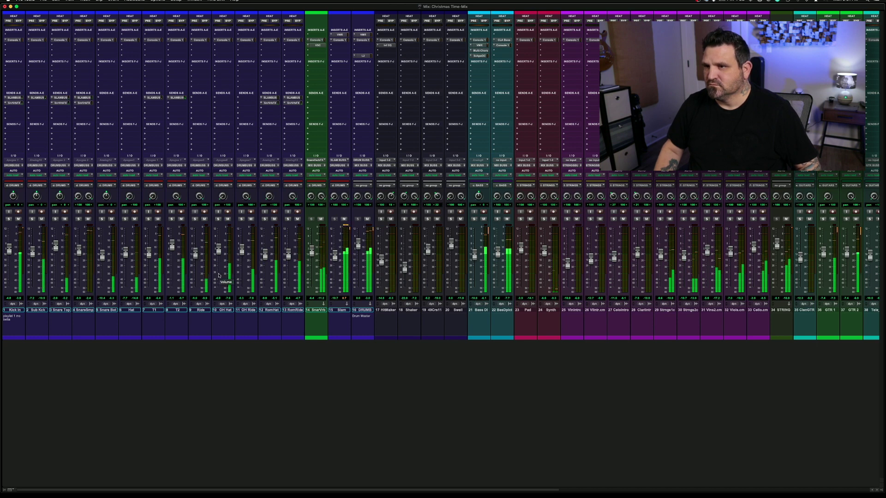
pyautogui.hscroll(10, 415, 276)
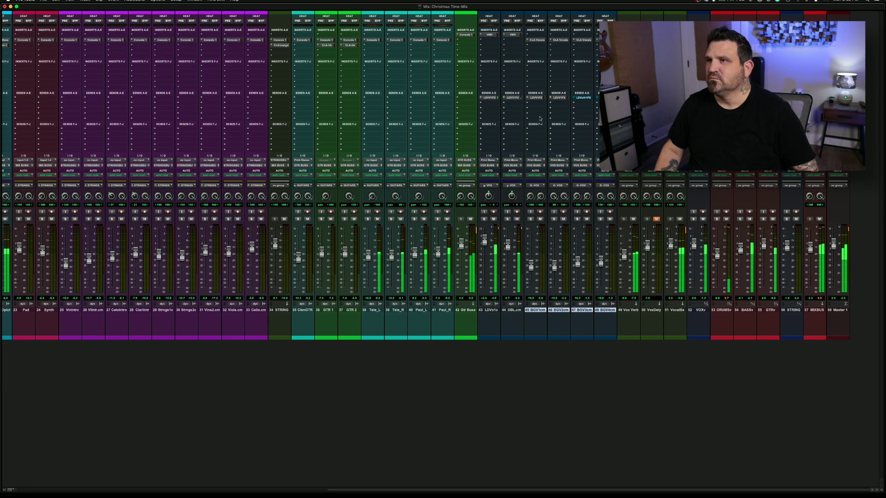
# Stop playback and look over the mixer channels from the vocals and buses back to the drums
pyautogui.press('super+equal')
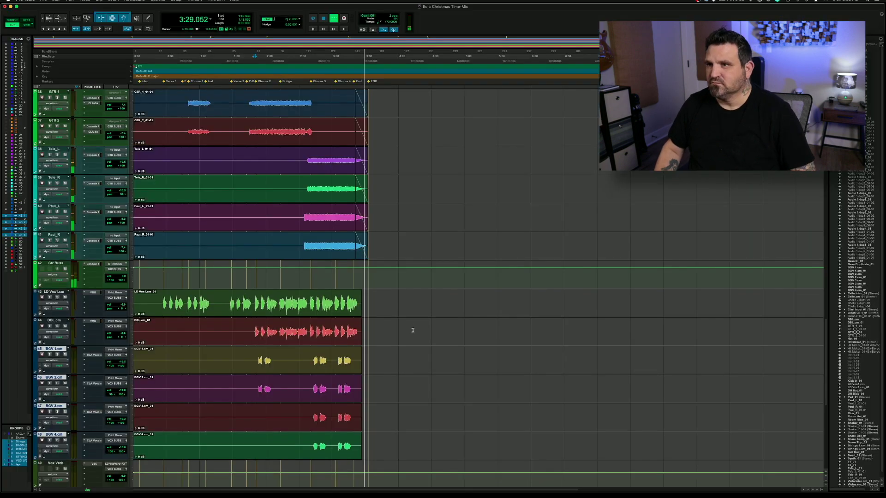
pyautogui.press('space')
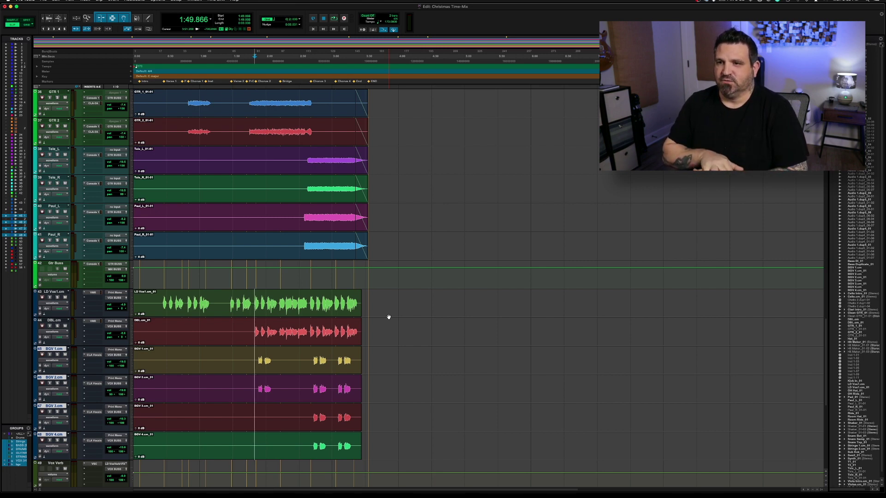
pyautogui.press('super+equal')
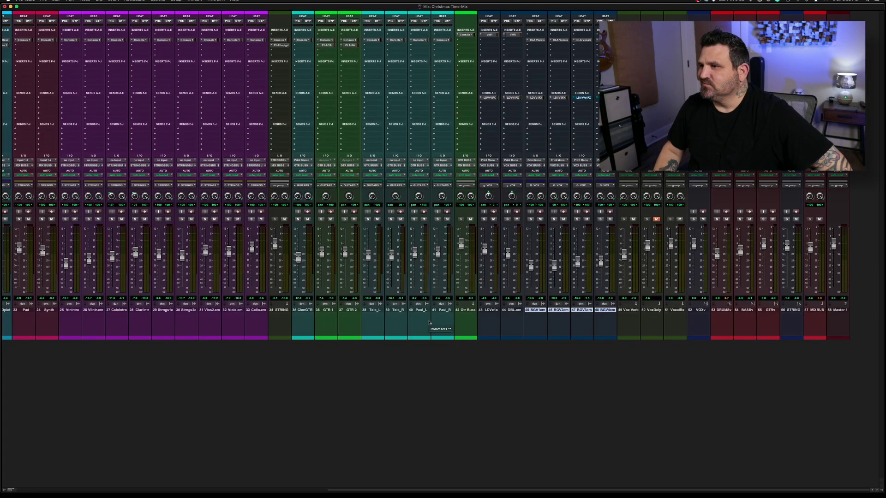
pyautogui.hscroll(-5, 429, 322)
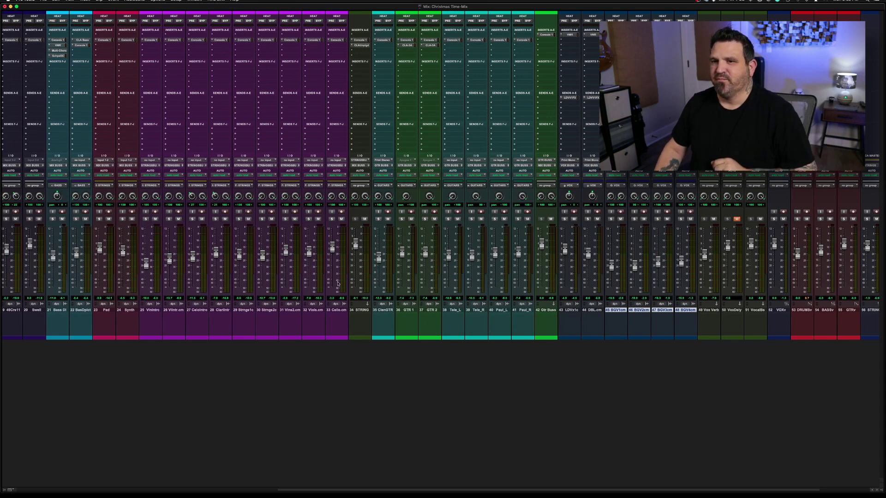
pyautogui.hscroll(-2, 337, 283)
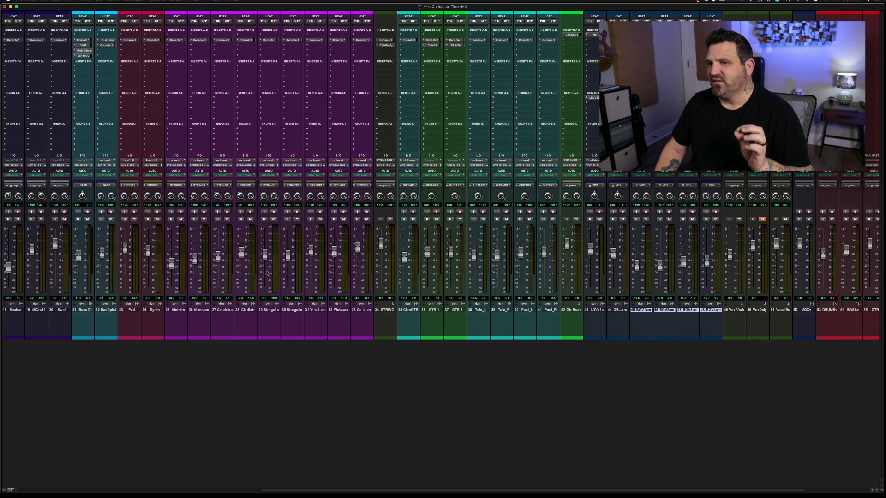
pyautogui.hscroll(-2, 171, 278)
pyautogui.hscroll(-12, 172, 278)
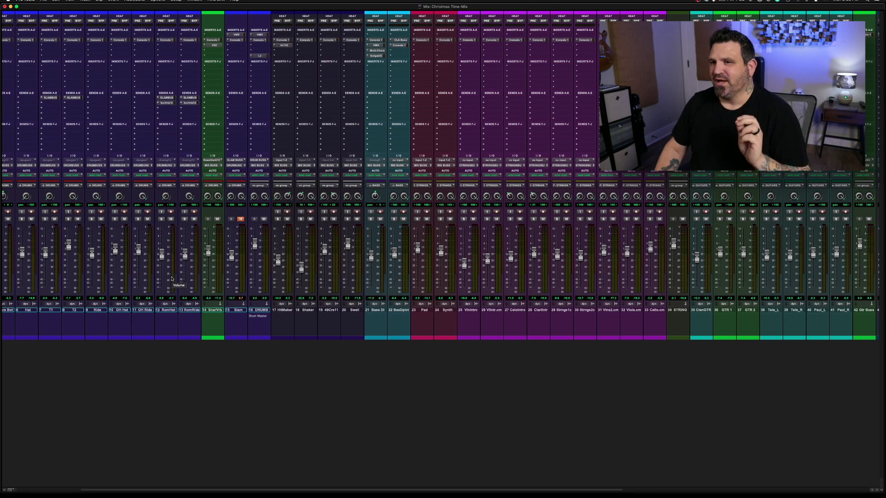
pyautogui.hscroll(2, 172, 278)
pyautogui.hscroll(-3, 171, 278)
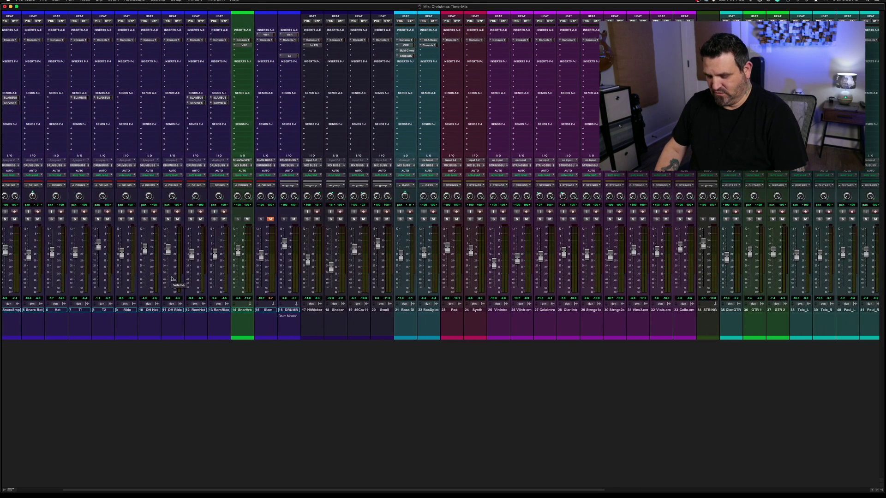
# Play the song from the session start with the timeline focused on the Intro through Chorus 1
pyautogui.press('super+equal')
pyautogui.press('Return')
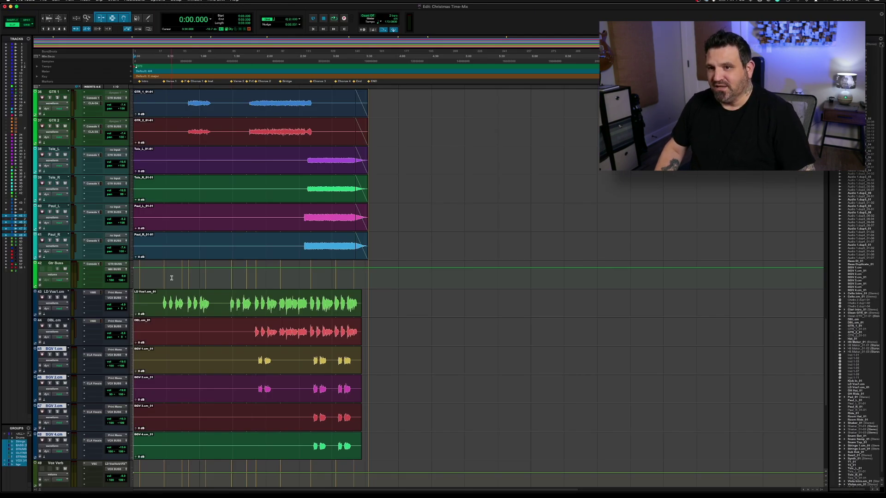
pyautogui.press('super+bracketright')
pyautogui.press('super+bracketright')
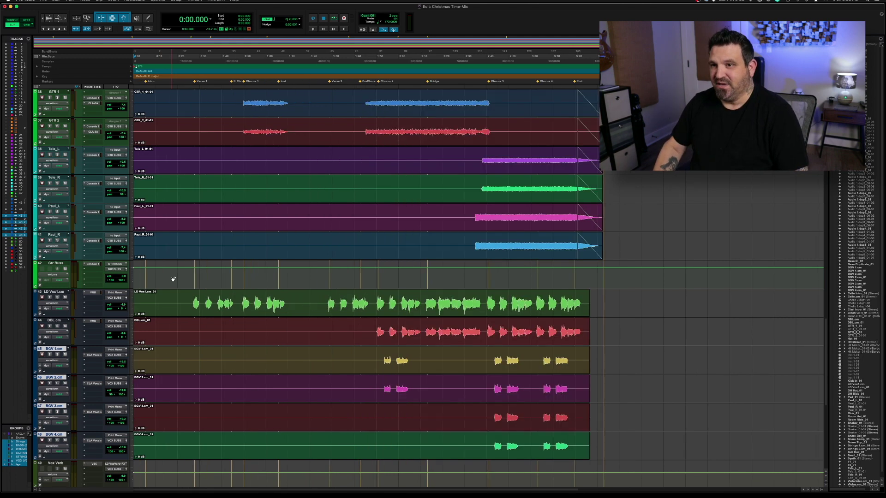
pyautogui.press('super+bracketright')
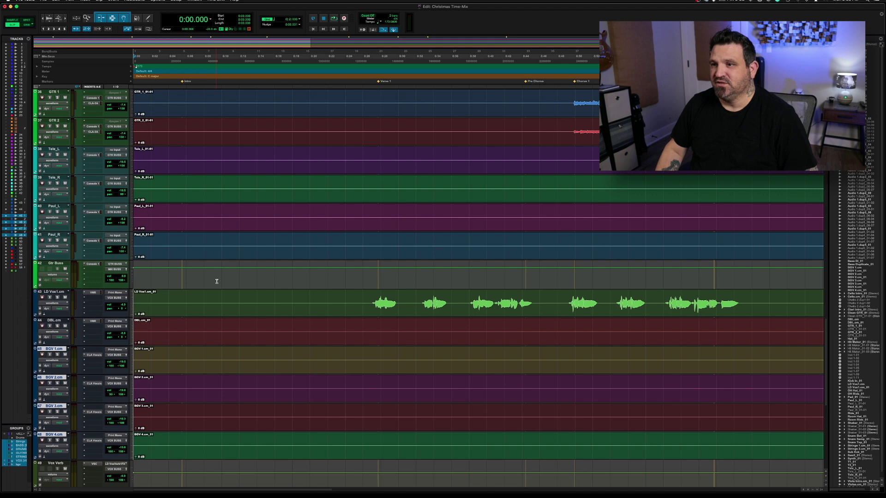
pyautogui.press('space')
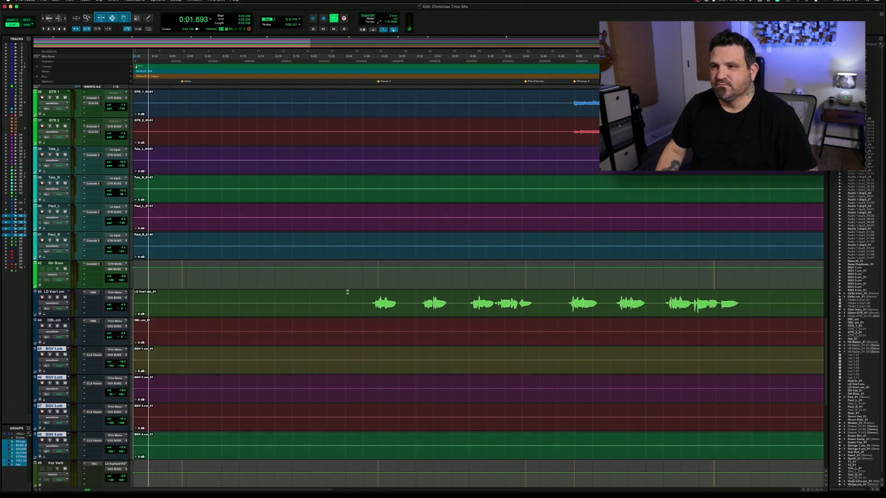
# Delete the silence before Verse 1 on the lead, double and background vocal clips and fade in their new starts
pyautogui.moveTo(360, 295); pyautogui.dragTo(134, 457)
pyautogui.press('Delete')
pyautogui.moveTo(367, 457); pyautogui.dragTo(344, 302)
pyautogui.press('f')
# Delete the silence before Chorus 1 on the electric guitar clips, GTR 1 through Paul_R, and fade in their new starts
pyautogui.scroll(3, 344, 302)
pyautogui.moveTo(555, 149); pyautogui.dragTo(135, 341)
pyautogui.press('Delete')
pyautogui.press('f')
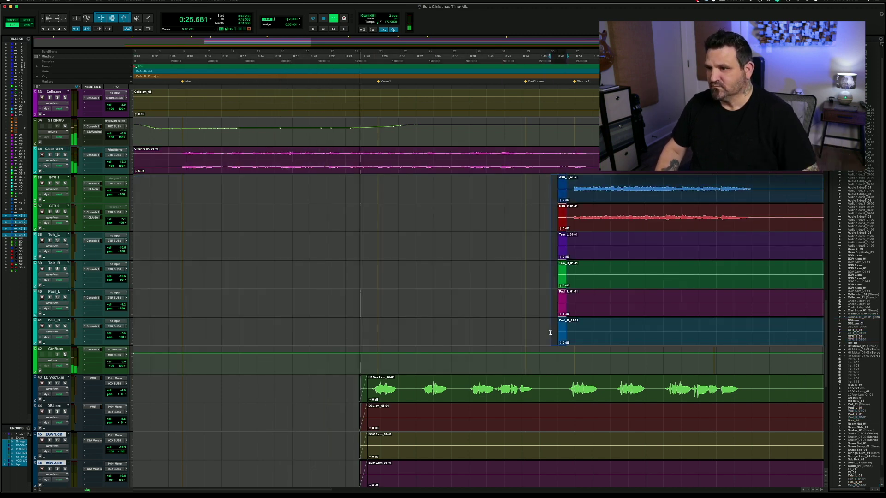
# Remove the silence ahead of the Intro on the Clean GTR clip and fade in its new start
pyautogui.click(175, 157)
pyautogui.moveTo(175, 157); pyautogui.dragTo(134, 157)
pyautogui.press('Delete')
# Delete the first 20 seconds or so of the Strings 1 through Cello clips and give them a long fade-in extending past Verse 1
pyautogui.scroll(5, 187, 205)
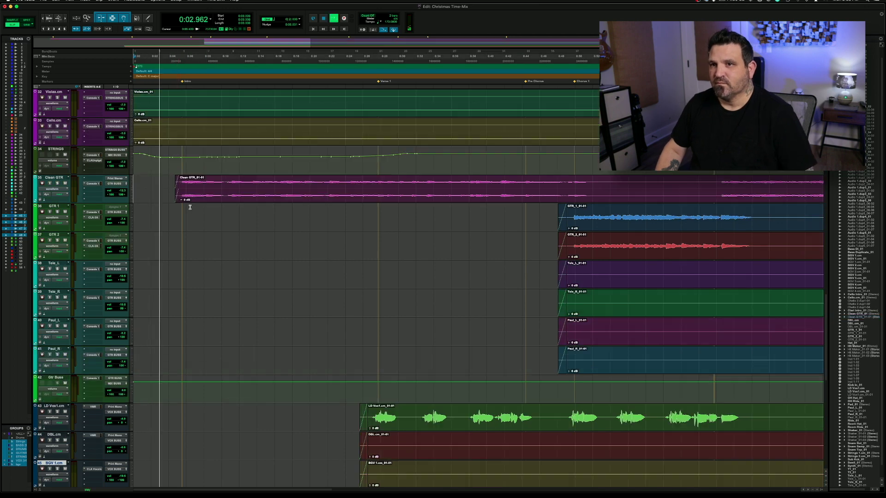
pyautogui.moveTo(309, 122); pyautogui.dragTo(134, 256)
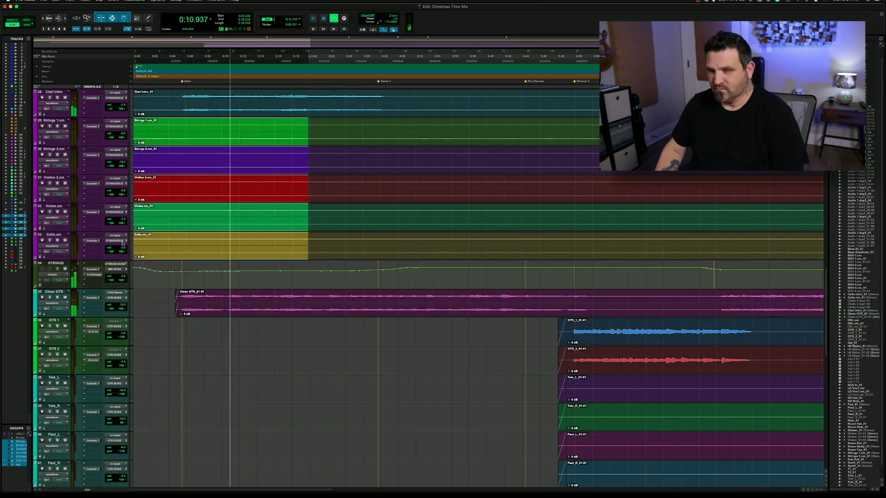
pyautogui.press('Delete')
pyautogui.moveTo(409, 122); pyautogui.dragTo(272, 256)
pyautogui.press('f')
pyautogui.press('Return')
# Remove the silence ahead of the Intro on the clarinet, violin, viola and cello intro clips and fade in their new starts
pyautogui.moveTo(178, 92); pyautogui.dragTo(134, 92)
pyautogui.press('Delete')
pyautogui.scroll(5, 208, 140)
pyautogui.scroll(1, 209, 140)
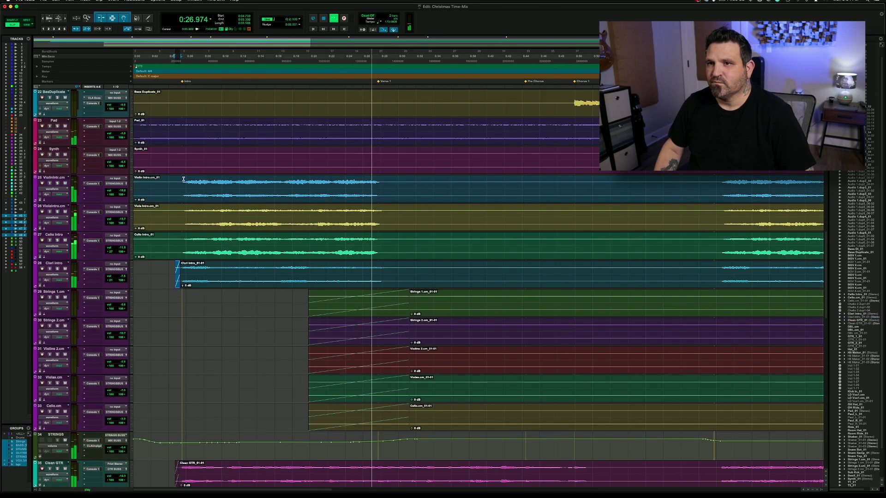
pyautogui.press('space')
pyautogui.moveTo(178, 180); pyautogui.dragTo(160, 253)
pyautogui.press('Delete')
pyautogui.press('f')
pyautogui.press('Return')
pyautogui.press('space')
# Delete the Synth clip's opening up to Verse 1 and add a long fade-in reaching into Chorus 1
pyautogui.moveTo(376, 159); pyautogui.dragTo(133, 159)
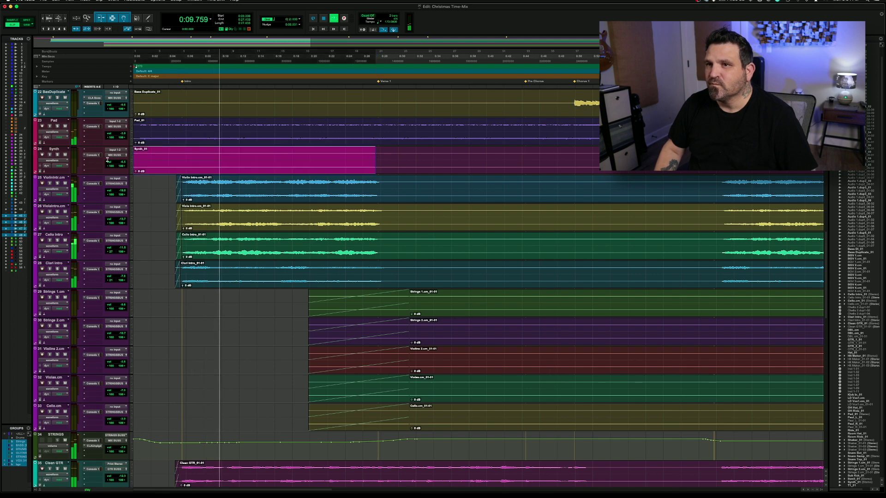
pyautogui.press('Delete')
pyautogui.press('f')
pyautogui.press('Return')
pyautogui.press('space')
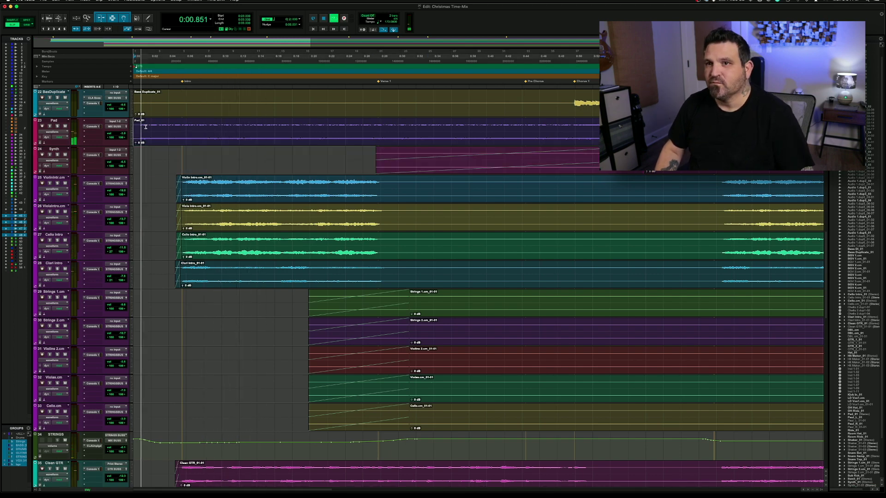
# Delete the silence before Chorus 1 on the Hit Maker, Shaker, 49 Crash, Swell, Bass DI and bass duplicate clips
pyautogui.moveTo(559, 102); pyautogui.dragTo(134, 102)
pyautogui.scroll(6, 78, 107)
pyautogui.hotkey('shift', 'p')
pyautogui.hotkey('shift', 'p')
pyautogui.hotkey('shift', 'p')
pyautogui.hotkey('shift', 'p')
pyautogui.hotkey('shift', 'p')
pyautogui.hotkey('shift', 'p')
pyautogui.hotkey('shift', 'p')
pyautogui.hotkey('shift', 'p')
pyautogui.hotkey('shift', 'p')
pyautogui.hotkey('shift', 'p')
pyautogui.hotkey('shift', 'p')
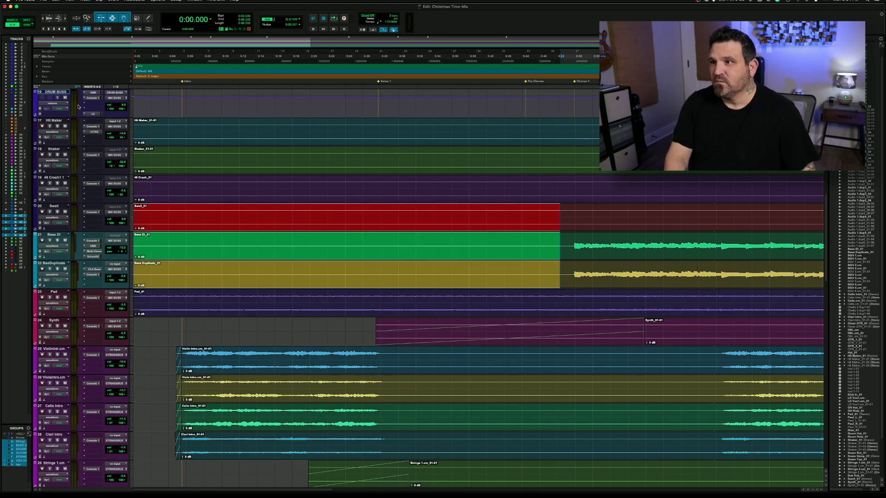
pyautogui.hotkey('shift', ';')
pyautogui.hotkey('shift', ';')
pyautogui.press('p')
pyautogui.press(';')
pyautogui.press(';')
pyautogui.press(';')
pyautogui.press(';')
pyautogui.press(';')
pyautogui.press(';')
pyautogui.press(';')
pyautogui.hotkey('shift', ';')
pyautogui.hotkey('shift', ';')
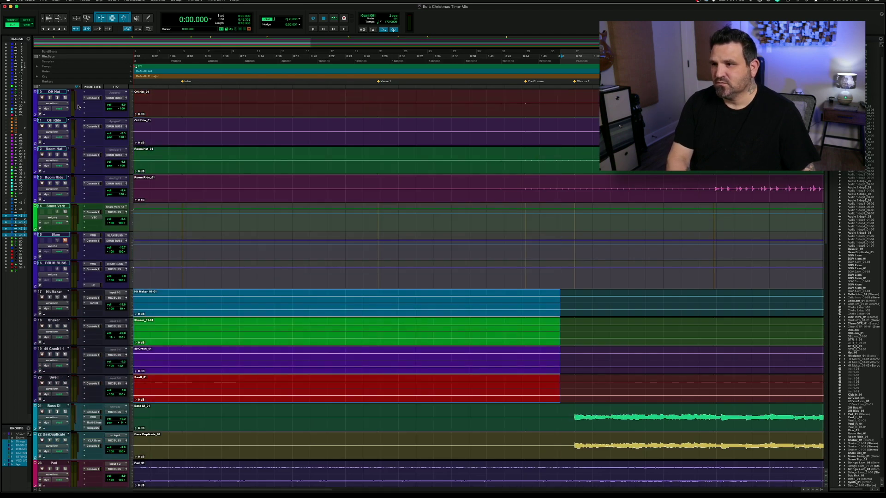
pyautogui.hotkey('shift', ';')
pyautogui.hotkey('shift', ';')
pyautogui.hotkey('shift', ';')
pyautogui.press('Delete')
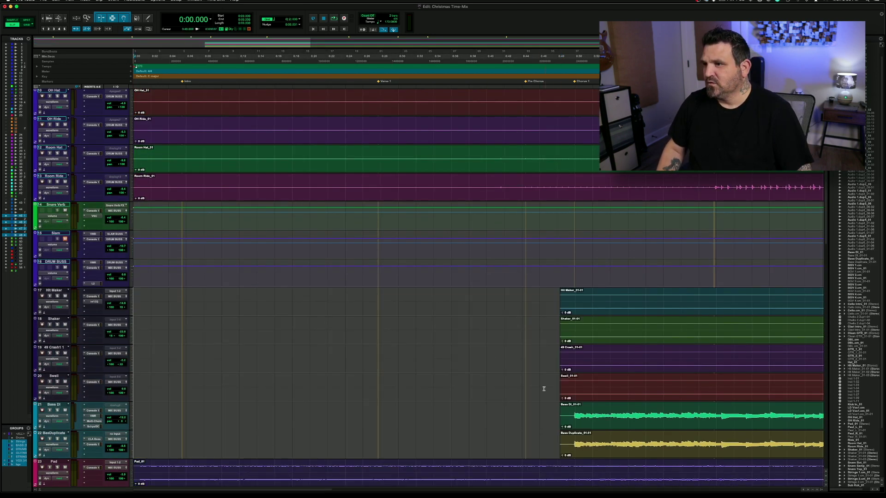
# Fade in the new starts of the two bass clips and the Hit Maker, Shaker, 49 Crash and Swell clips
pyautogui.moveTo(550, 413); pyautogui.dragTo(572, 445)
pyautogui.press('super+f')
pyautogui.press('Return')
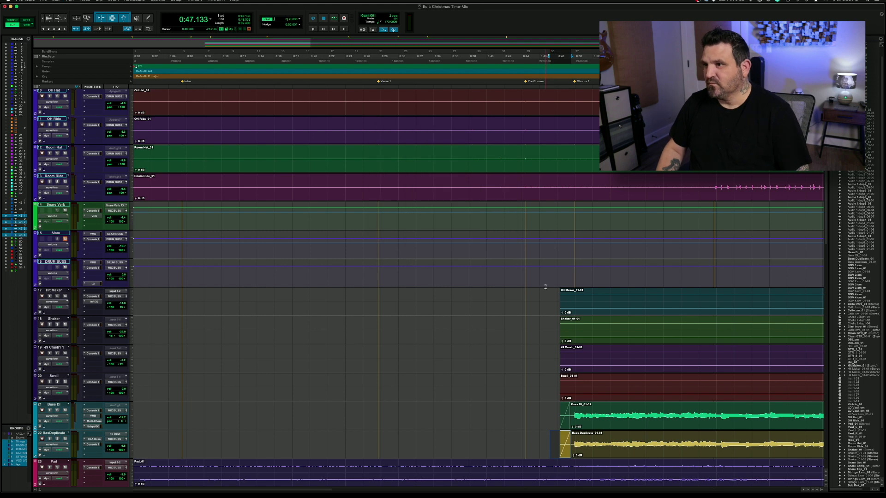
pyautogui.moveTo(547, 290); pyautogui.dragTo(574, 394)
pyautogui.press('super+f')
pyautogui.press('Return')
# Audition the passage around Verse 1, from about 0:26 and again from about 0:18, with the whole song in view
pyautogui.press('r')
pyautogui.press('r')
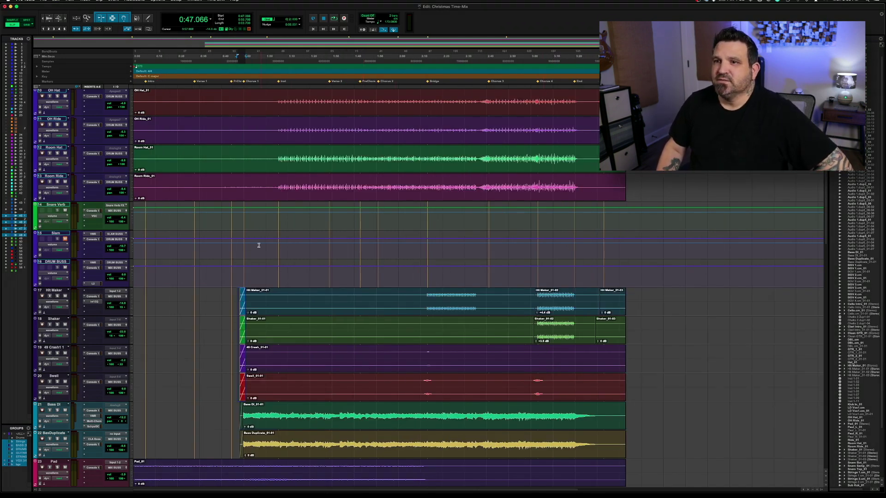
pyautogui.moveTo(194, 95); pyautogui.dragTo(119, 108)
pyautogui.press('space')
pyautogui.click(191, 95)
pyautogui.press('space')
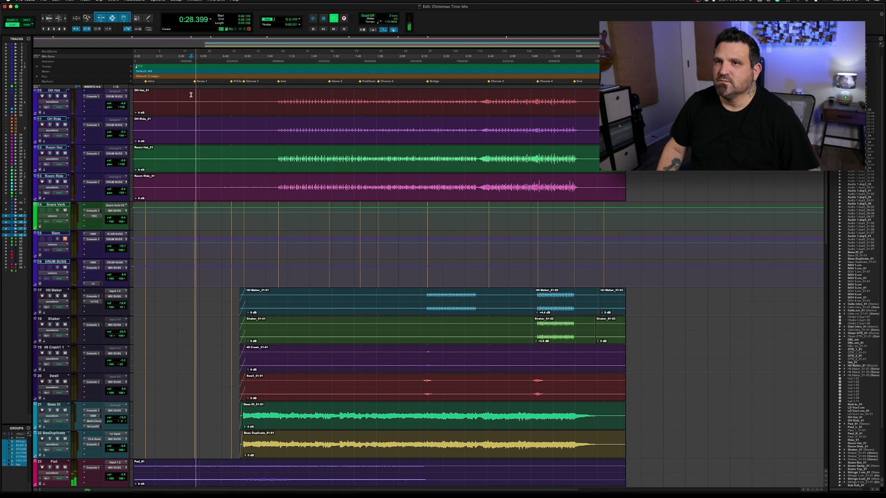
pyautogui.press('space')
pyautogui.press('space')
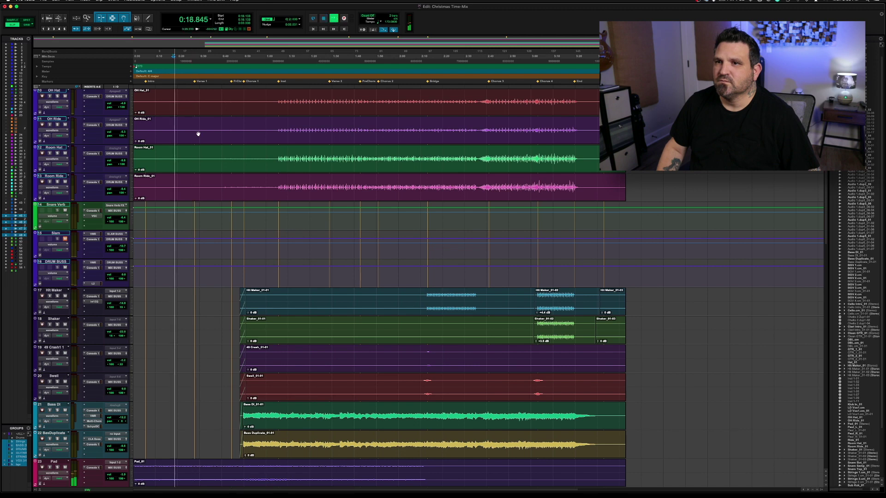
pyautogui.press('space')
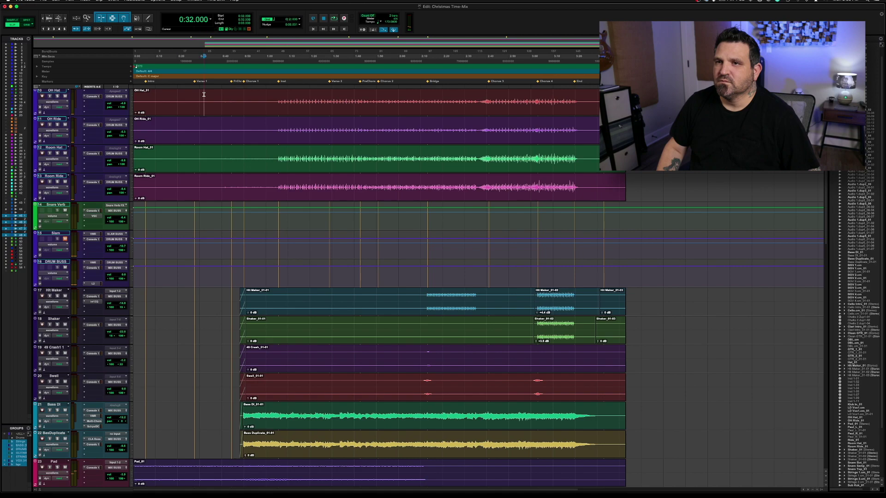
# Delete the opening silence to just past Verse 1 on all drum clips, Kick In through Room Ride, and add standard equal-gain fade-ins
pyautogui.moveTo(203, 94); pyautogui.dragTo(123, 103)
pyautogui.moveTo(201, 185); pyautogui.dragTo(104, 83)
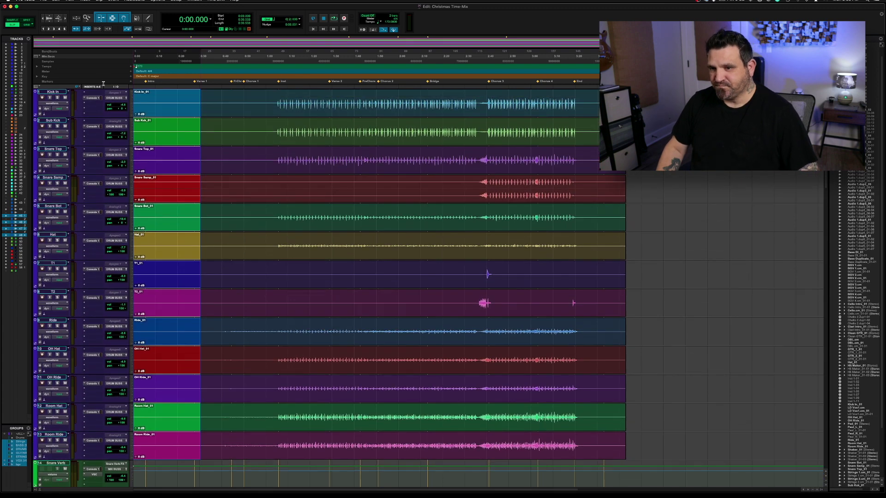
pyautogui.press('Delete')
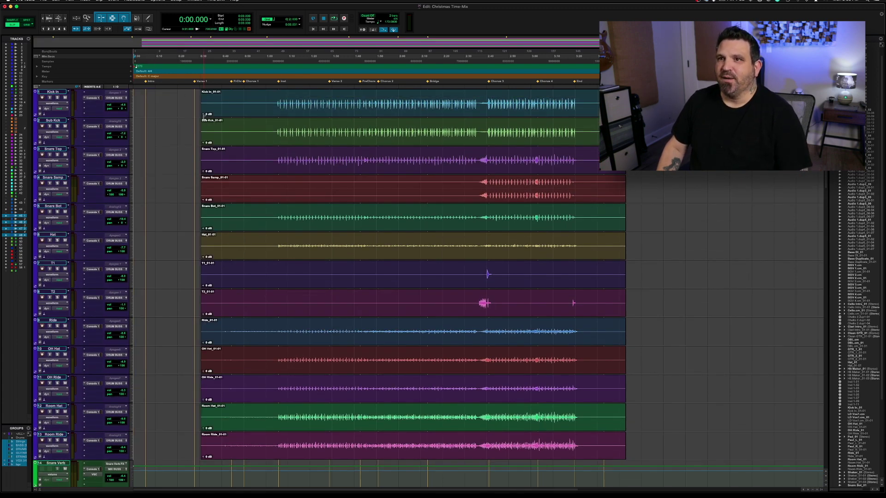
pyautogui.moveTo(204, 101); pyautogui.dragTo(184, 434)
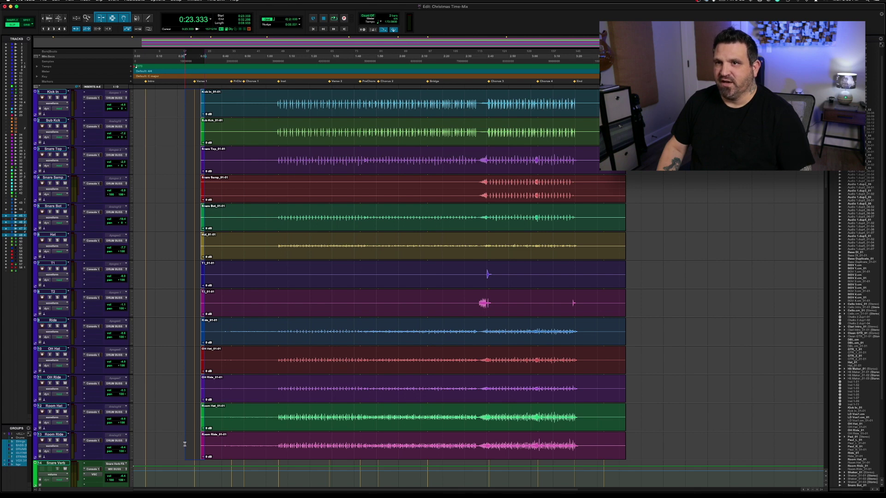
pyautogui.press('super+f')
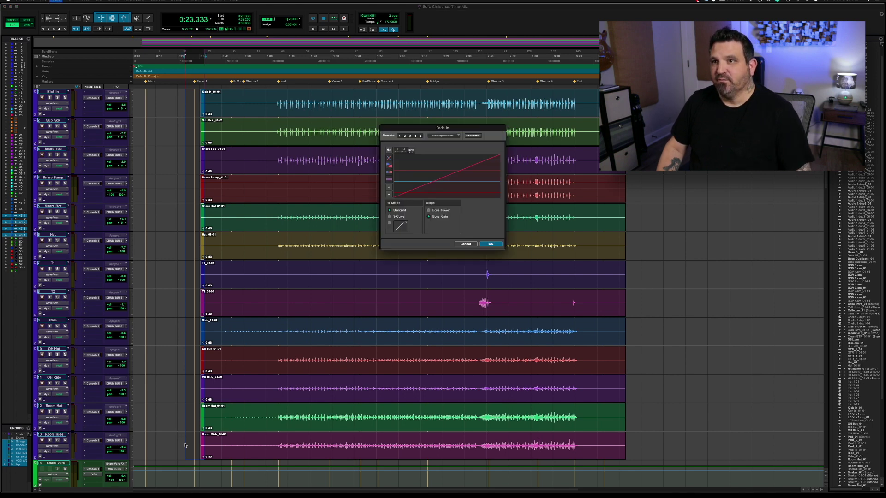
pyautogui.press('Return')
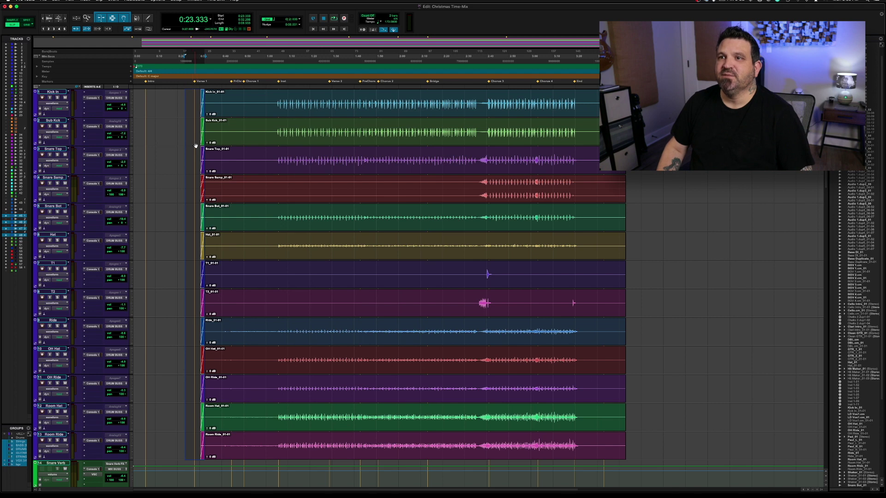
# Audition the song's ending past the End marker, up to about 3:33
pyautogui.click(198, 95)
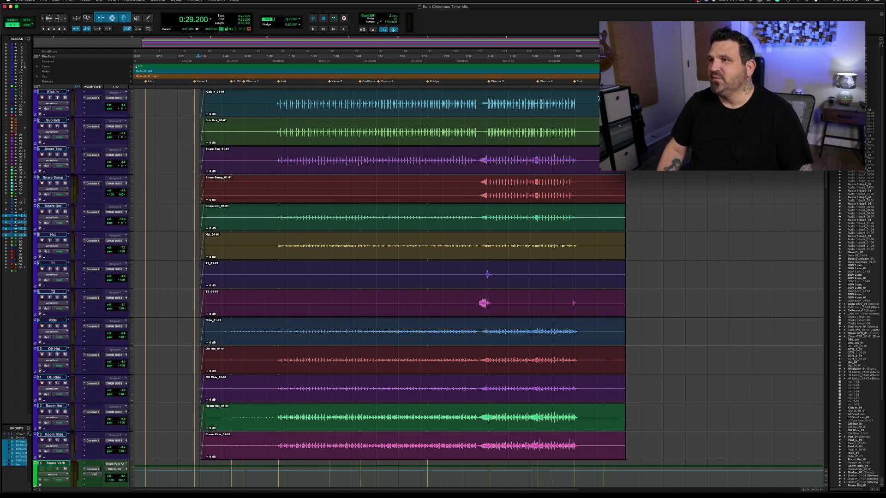
pyautogui.press('space')
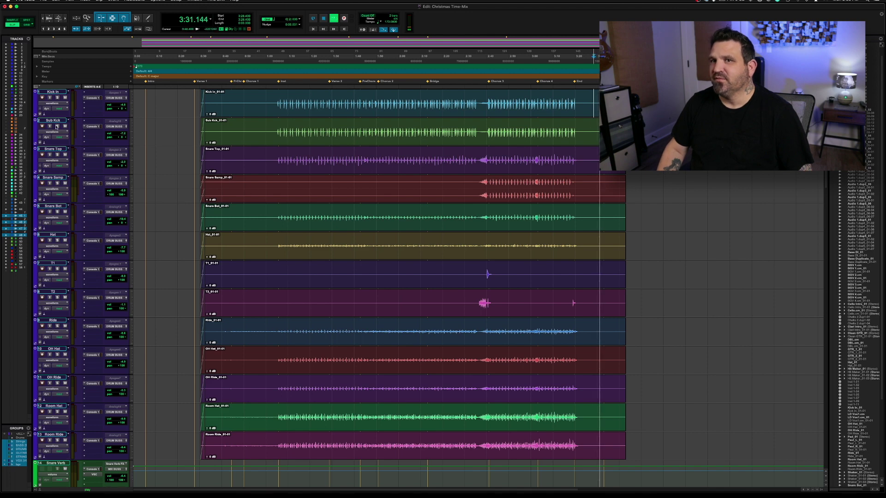
pyautogui.press('space')
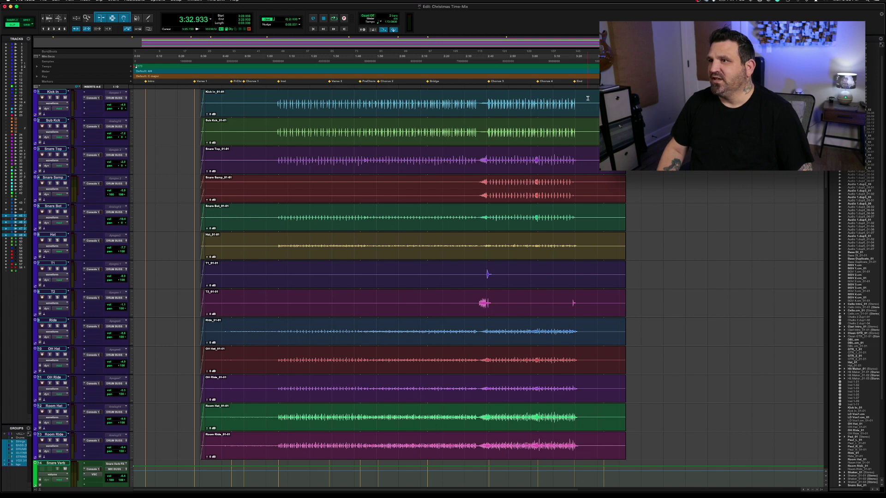
# Select the whole song from its beginning to about 3:33 and bounce the mix
pyautogui.moveTo(587, 98); pyautogui.dragTo(99, 123)
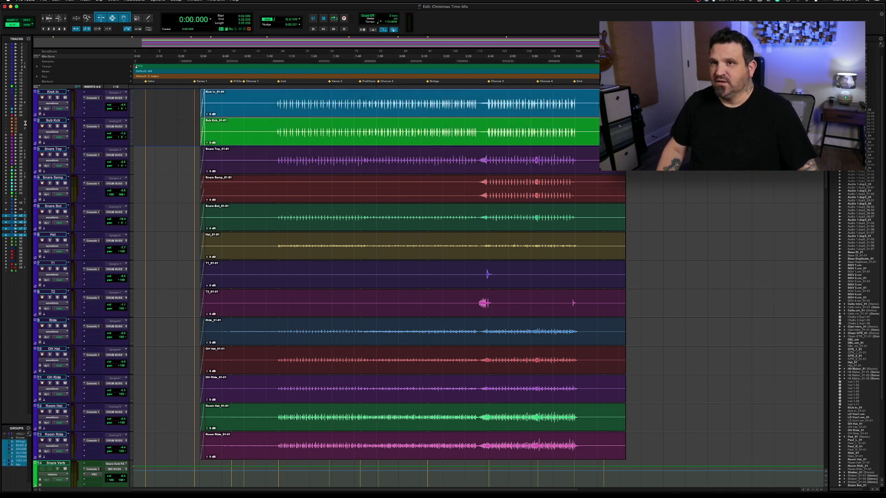
pyautogui.click(44, 1)
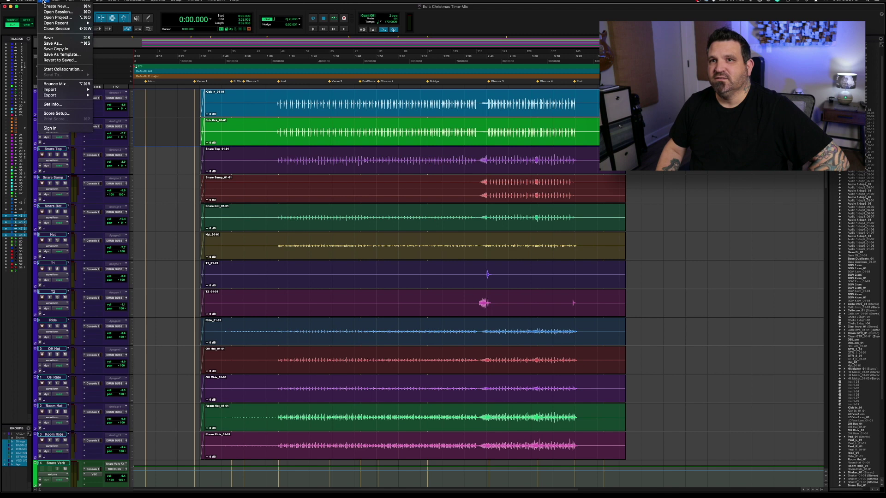
pyautogui.click(55, 84)
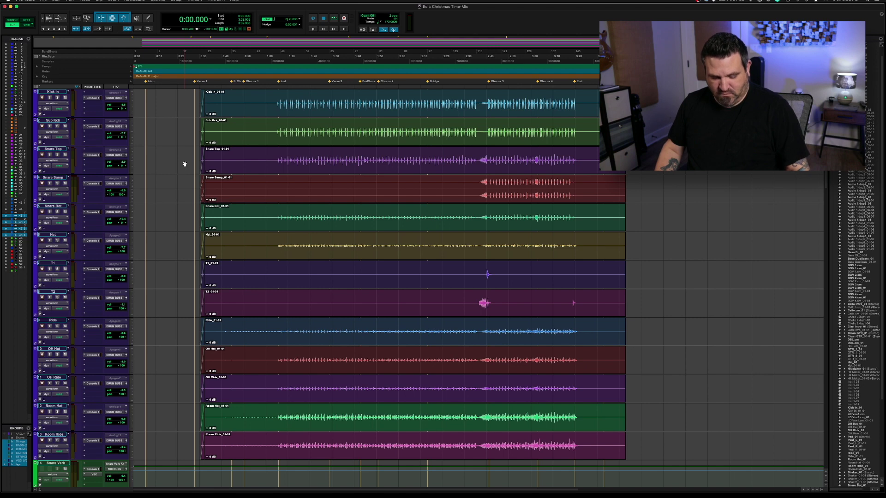
# Close the Christmas Time-Mix session and open the recent session Mix An Album Master, without saving a detailed report
pyautogui.press('super+shift+w')
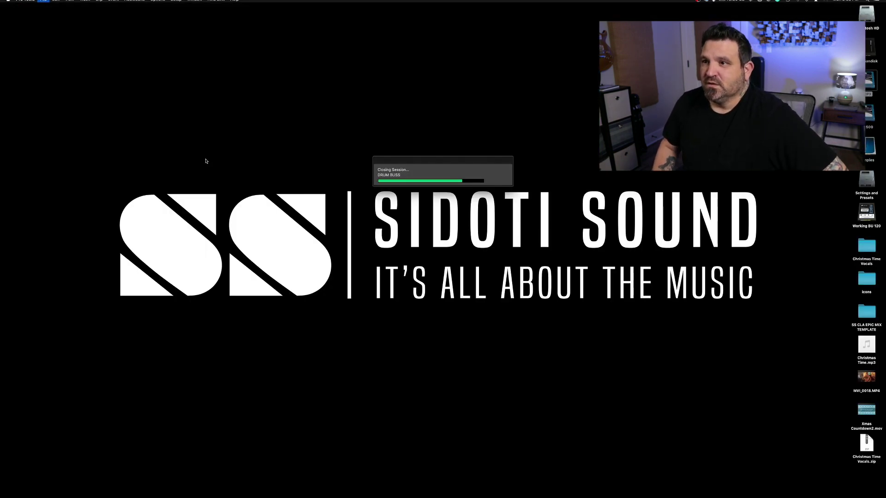
pyautogui.click(44, 1)
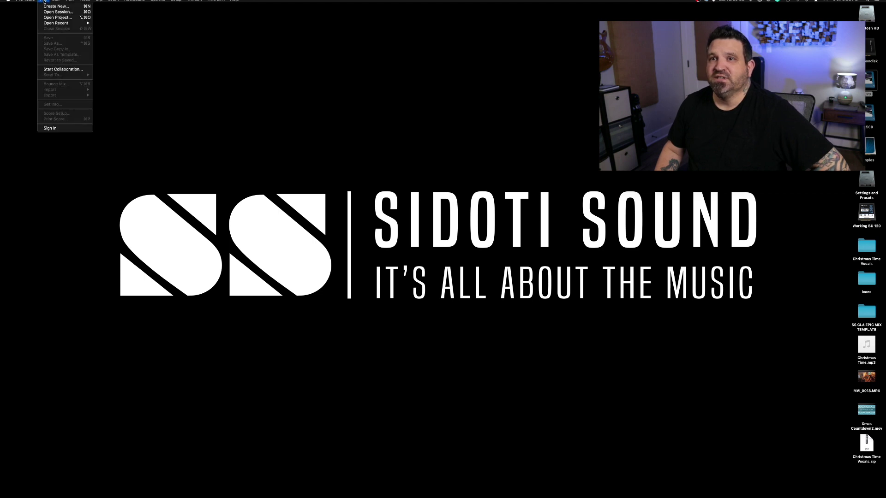
pyautogui.moveTo(65, 23)
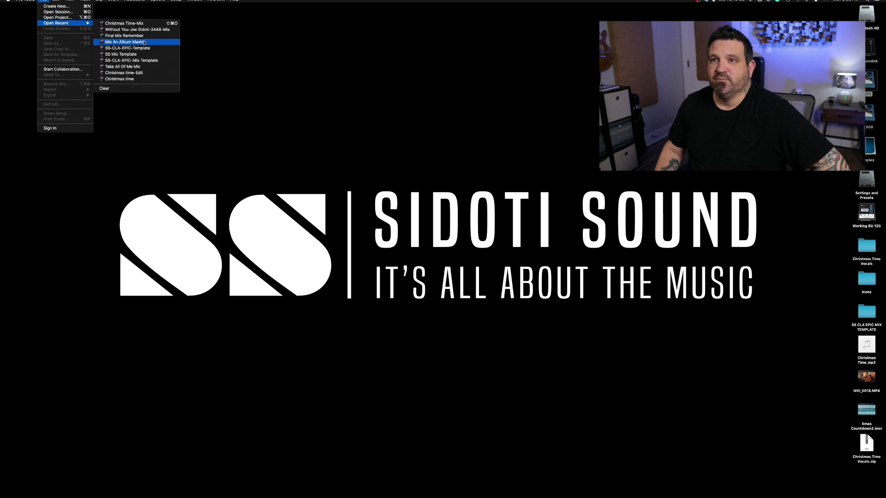
pyautogui.click(144, 43)
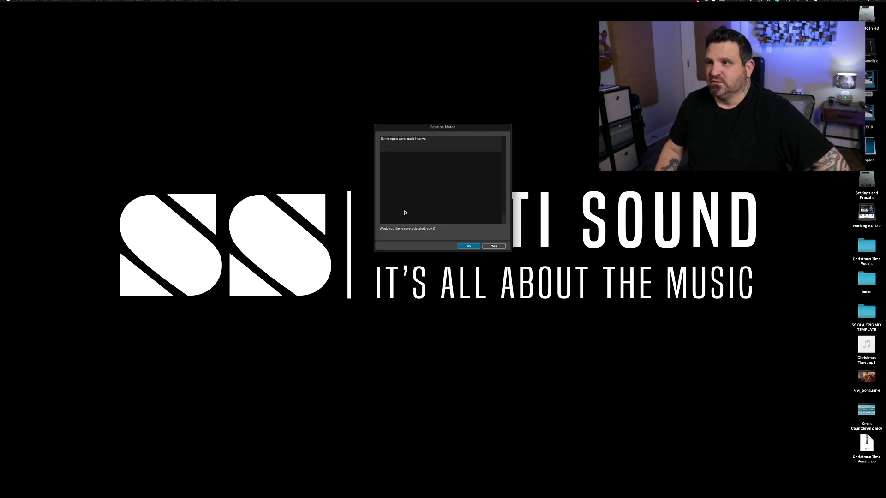
pyautogui.click(474, 249)
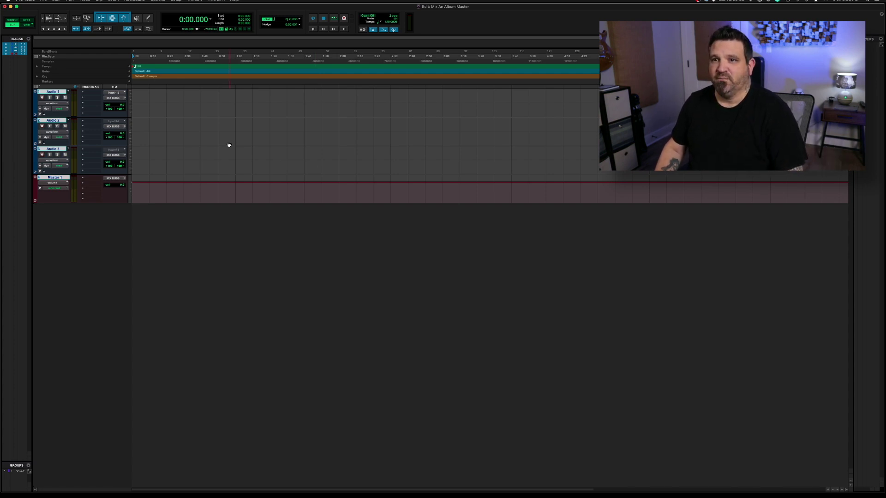
pyautogui.press('super+equal')
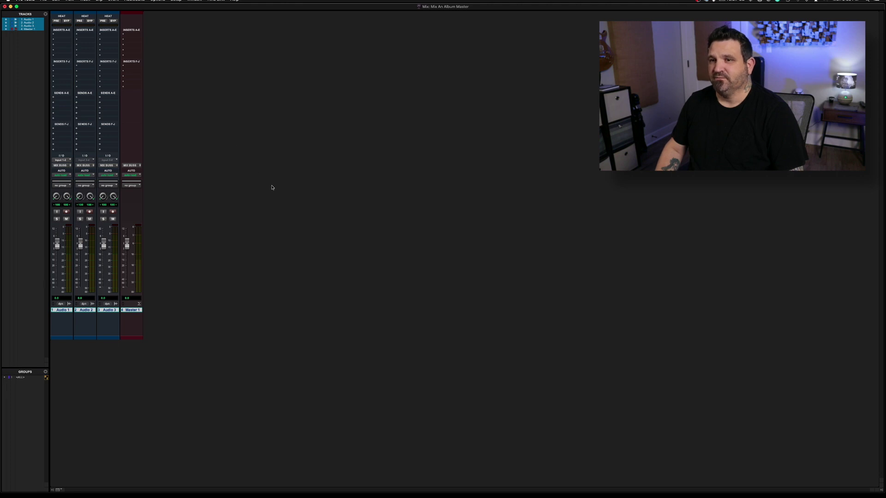
pyautogui.press('super+equal')
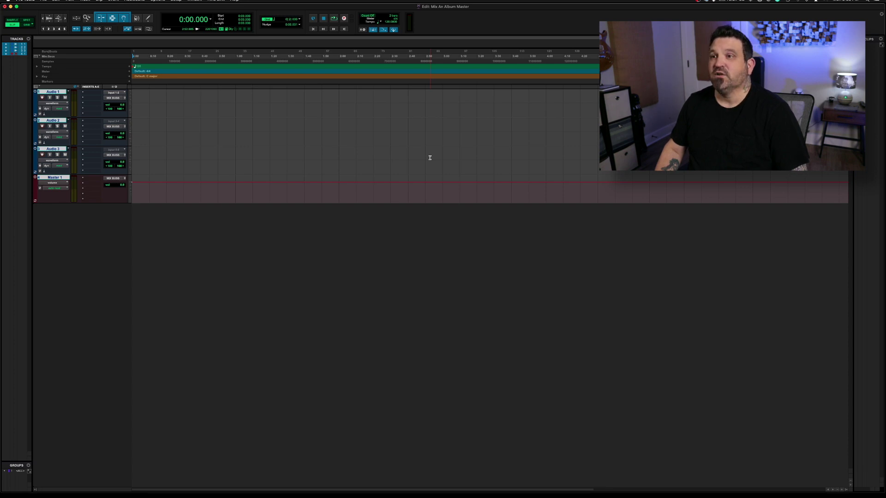
# Import the bounced Christmas Time, Remember and Without You mixes and place each at the start of its own audio track
pyautogui.press('super+shift+i')
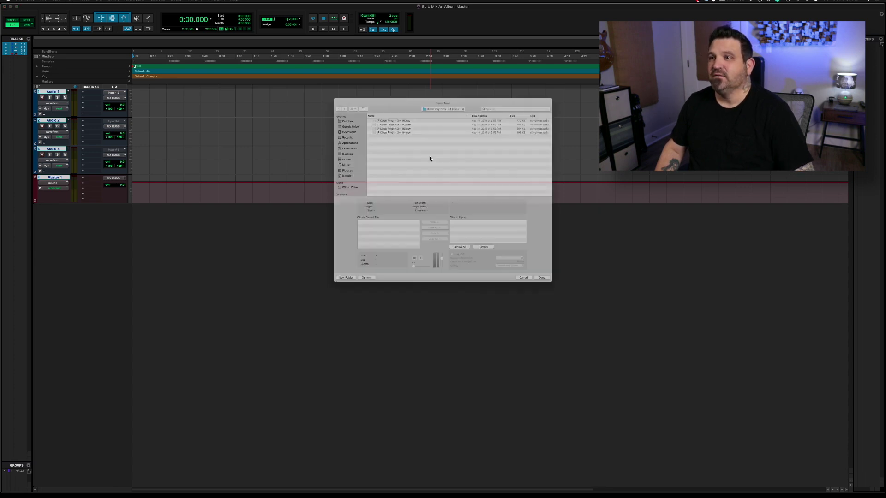
pyautogui.scroll(-3, 314, 147)
pyautogui.click(308, 152)
pyautogui.doubleClick(364, 98)
pyautogui.doubleClick(365, 93)
pyautogui.doubleClick(371, 93)
pyautogui.click(298, 77)
pyautogui.doubleClick(377, 115)
pyautogui.doubleClick(369, 93)
pyautogui.click(297, 76)
pyautogui.doubleClick(355, 104)
pyautogui.doubleClick(364, 98)
pyautogui.click(581, 313)
pyautogui.press('Return')
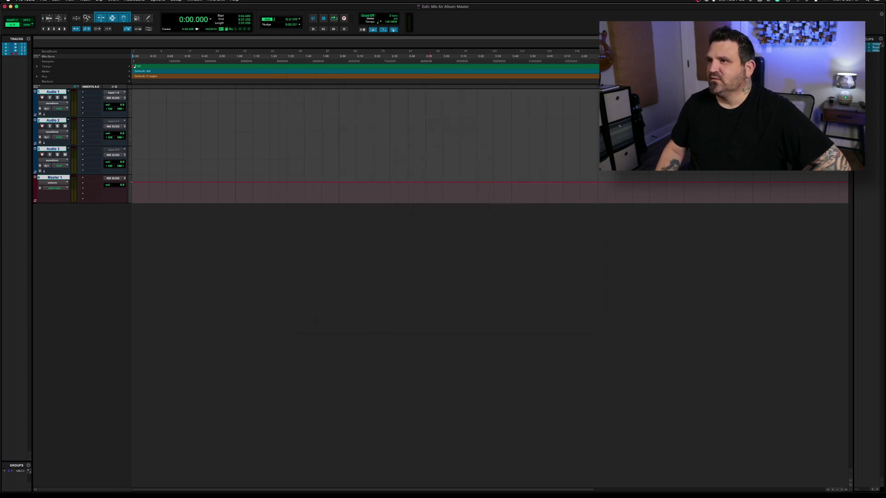
pyautogui.moveTo(873, 48); pyautogui.dragTo(153, 102)
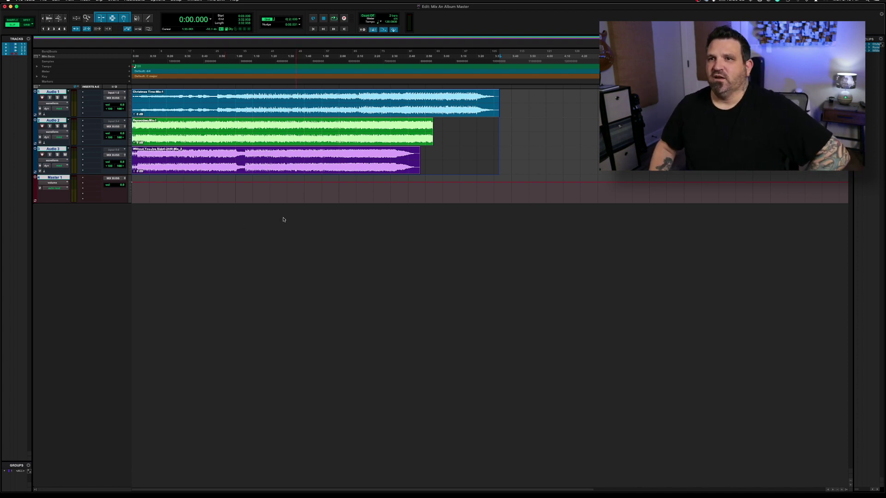
# Rename the three audio tracks Xmas Time, Remember and Without, and reorder them as Remember, Without, Xmas Time
pyautogui.doubleClick(61, 94)
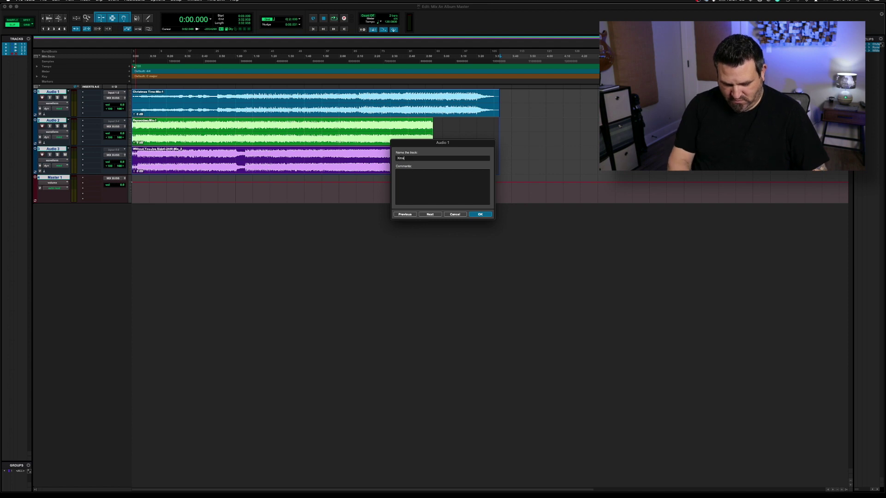
pyautogui.press('Return')
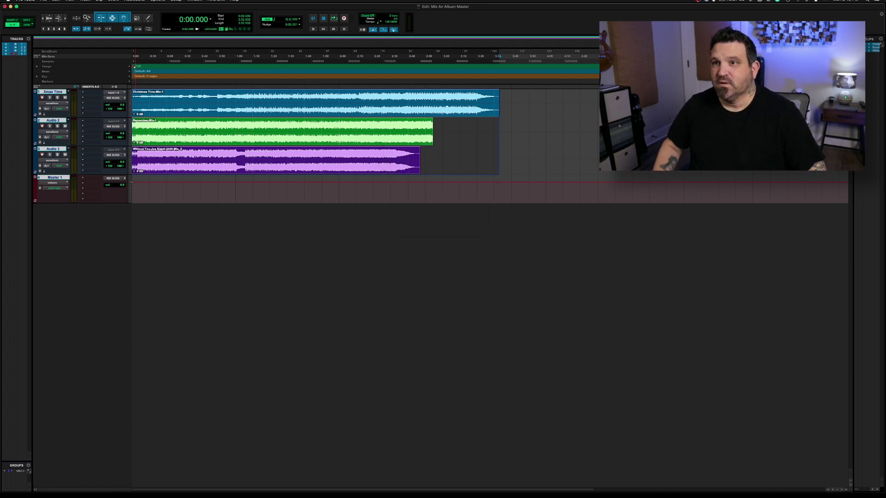
pyautogui.doubleClick(53, 121)
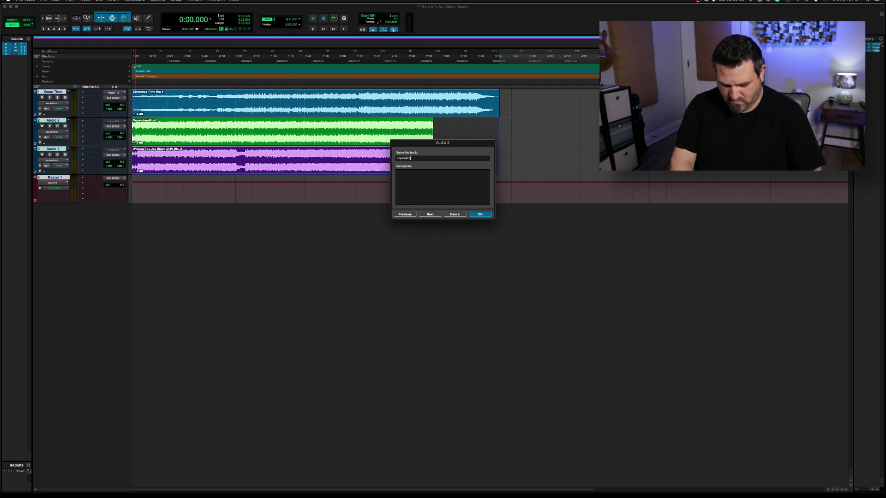
pyautogui.press('Return')
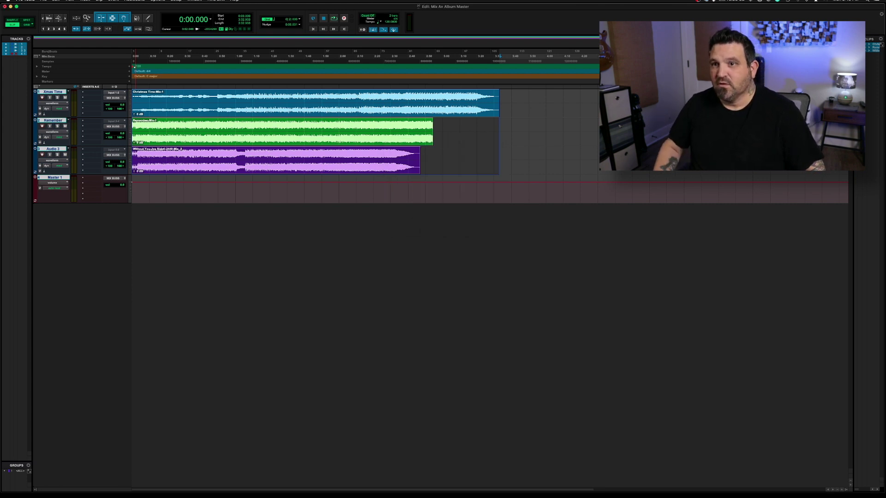
pyautogui.doubleClick(52, 149)
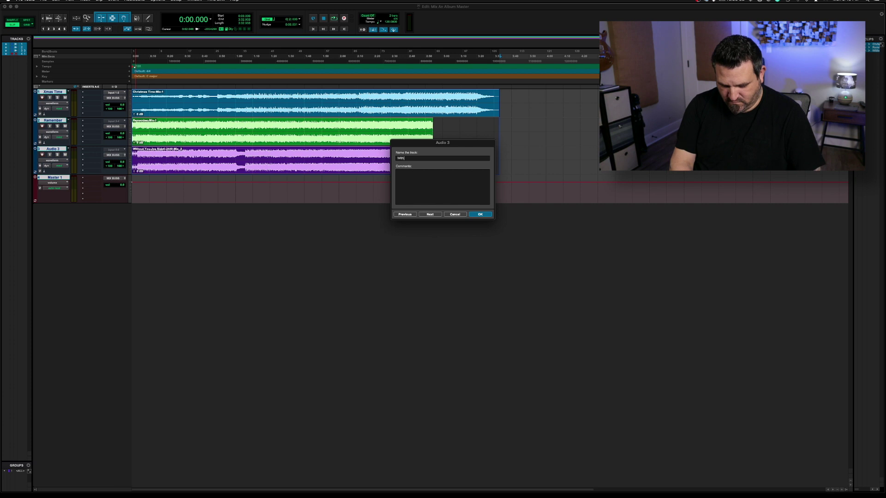
pyautogui.press('Return')
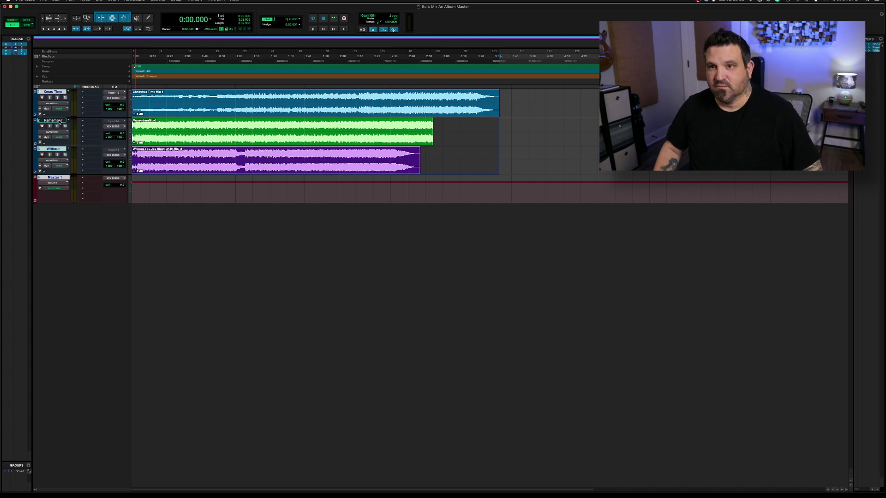
pyautogui.moveTo(59, 122); pyautogui.dragTo(56, 166)
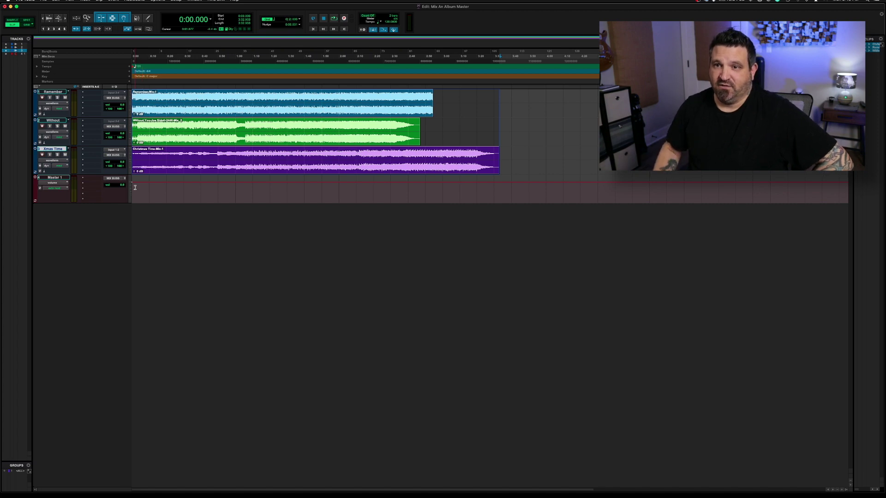
# Insert the multichannel Youlean Loudness Meter 2 plug-in on the Master 1 track
pyautogui.click(90, 180)
pyautogui.moveTo(96, 180)
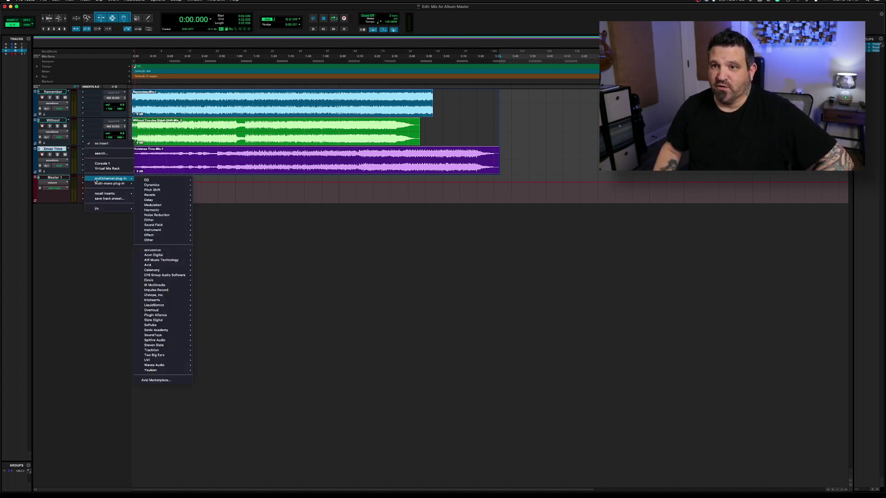
pyautogui.moveTo(176, 253)
pyautogui.click(221, 372)
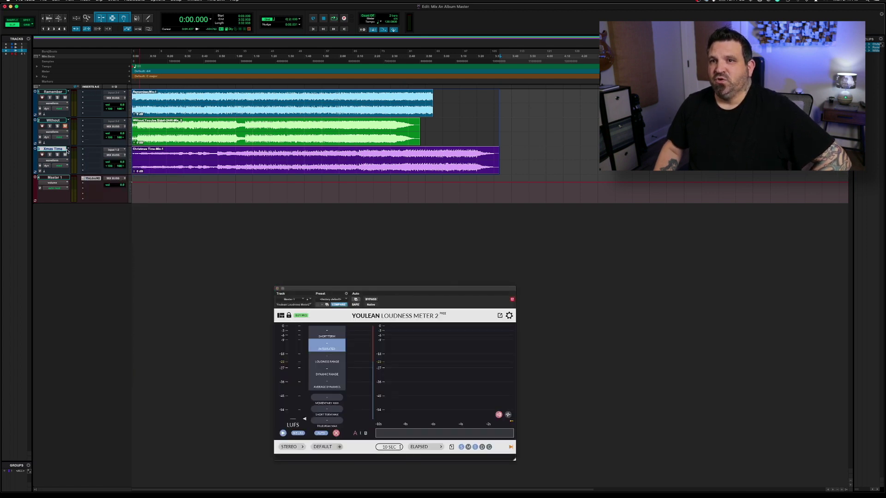
# Insert the stereo bx_digital V3 equalizer on the Remember track and arrange the meter and equalizer windows apart
pyautogui.click(92, 95)
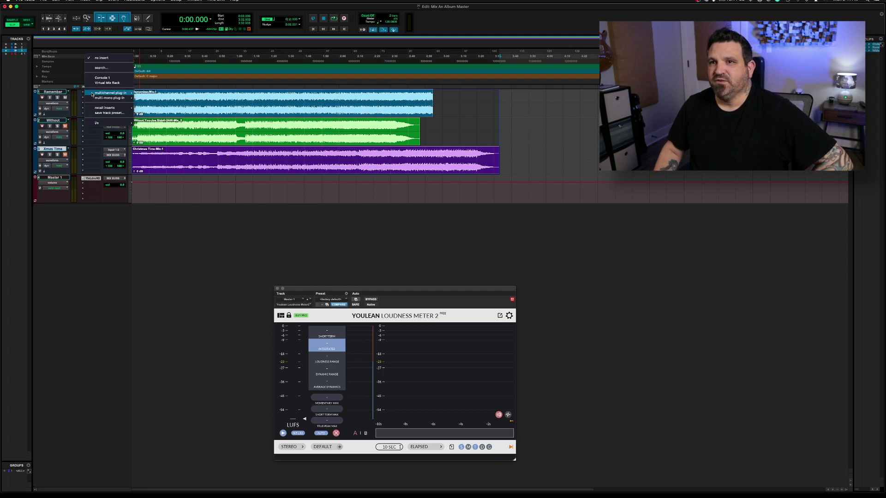
pyautogui.moveTo(95, 94)
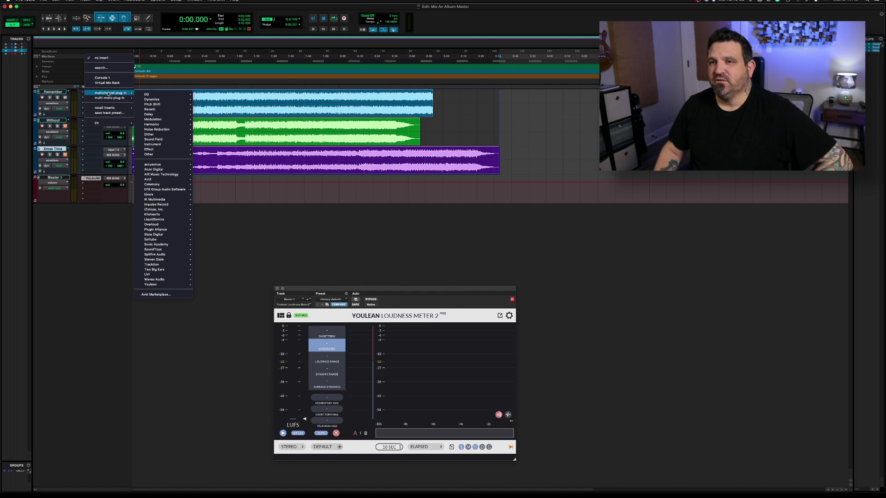
pyautogui.moveTo(175, 99)
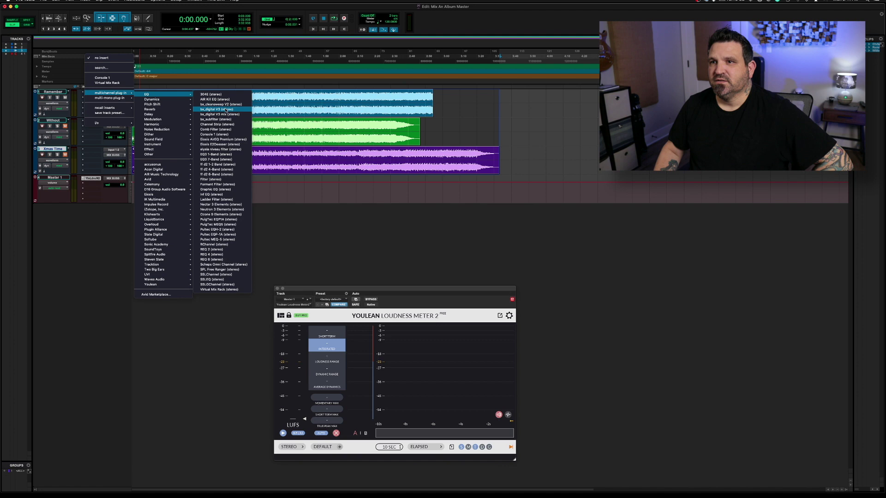
pyautogui.click(229, 111)
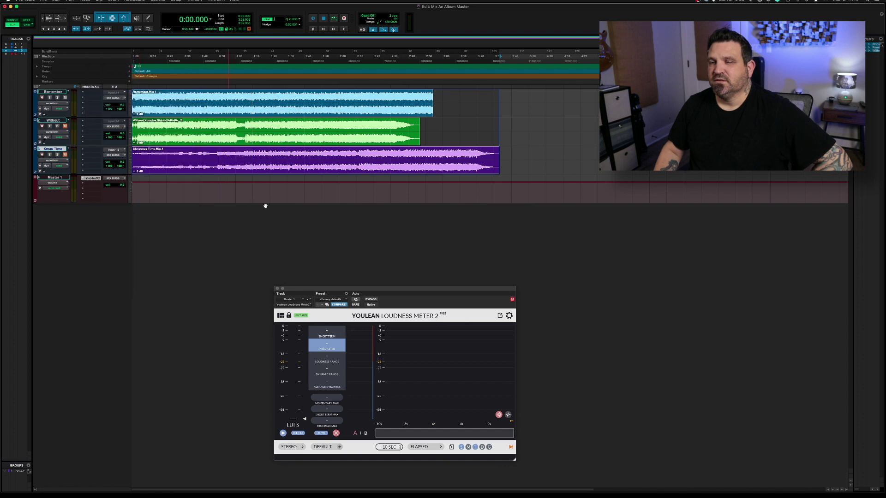
pyautogui.moveTo(405, 289); pyautogui.dragTo(349, 204)
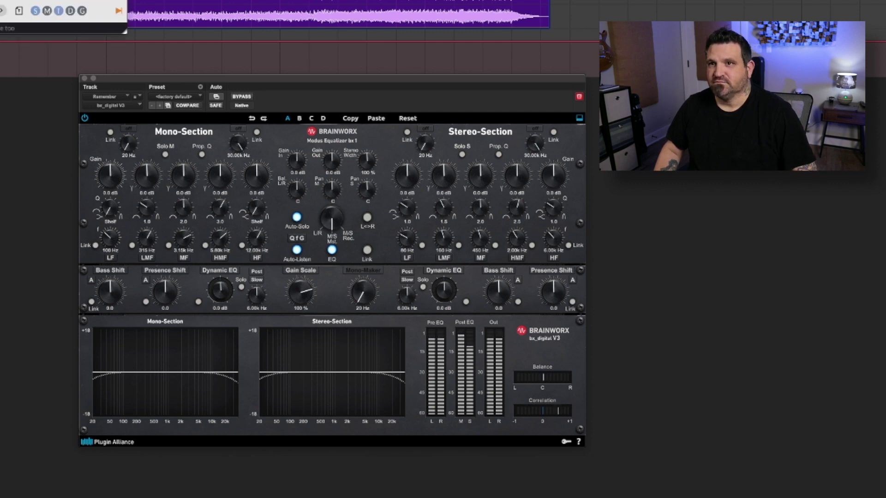
pyautogui.moveTo(100, 220); pyautogui.dragTo(0, 273)
pyautogui.moveTo(277, 77); pyautogui.dragTo(305, 81)
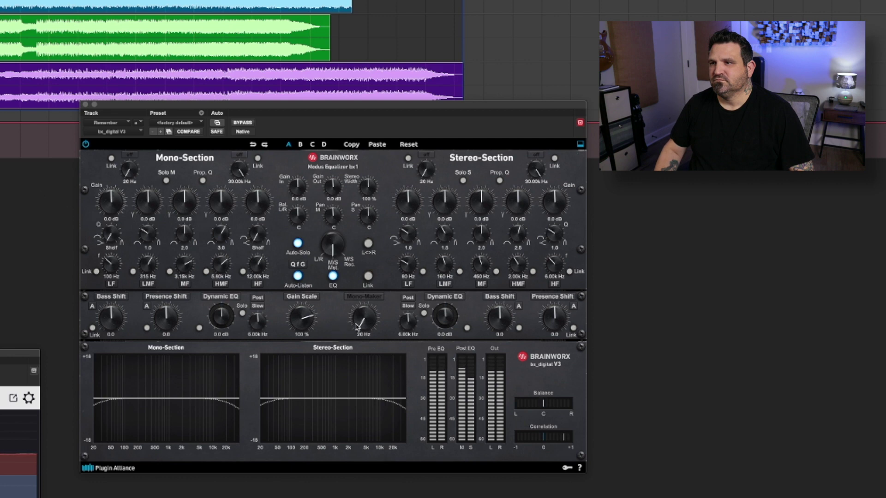
# Set the Remember equalizer's Mono-Maker to 93 Hz, Stereo Width to 114 % and mono-section Presence Shift to -0.1
pyautogui.moveTo(363, 324); pyautogui.dragTo(356, 299)
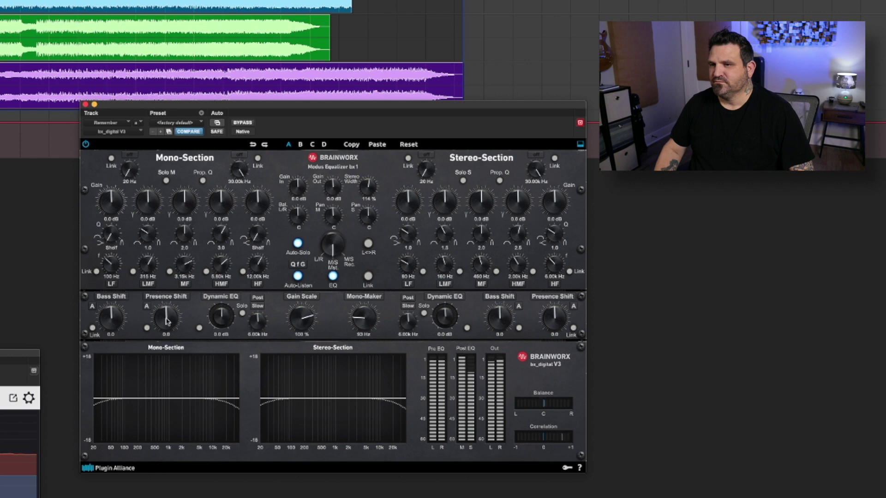
pyautogui.moveTo(167, 321)
pyautogui.mouseDown()
pyautogui.moveTo(169, 362)
pyautogui.moveTo(170, 299)
pyautogui.moveTo(172, 324)
pyautogui.mouseUp()
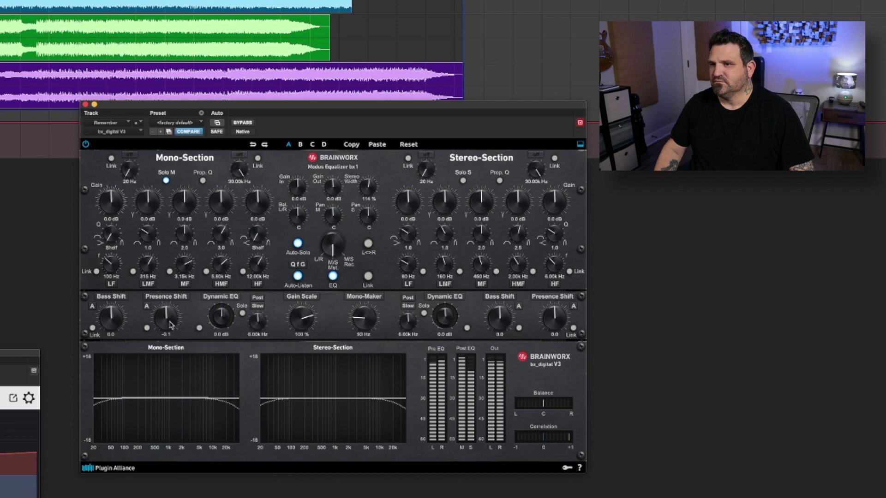
# Boost the mono-section MF band by 3.1 dB at about 6 kHz with a Q of 1.2, and stop playback
pyautogui.moveTo(191, 267); pyautogui.dragTo(186, 252)
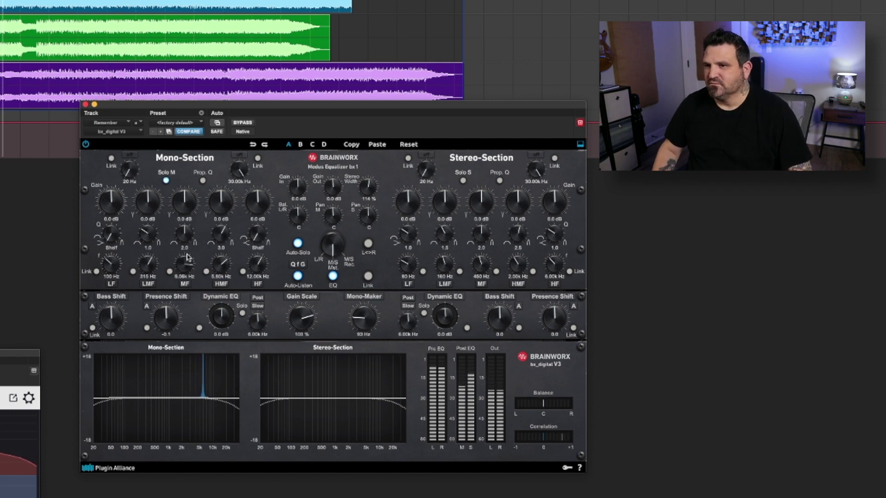
pyautogui.moveTo(187, 211); pyautogui.dragTo(187, 190)
pyautogui.moveTo(187, 234)
pyautogui.mouseDown()
pyautogui.moveTo(185, 254)
pyautogui.moveTo(184, 243)
pyautogui.mouseUp()
pyautogui.scroll(-5, 187, 208)
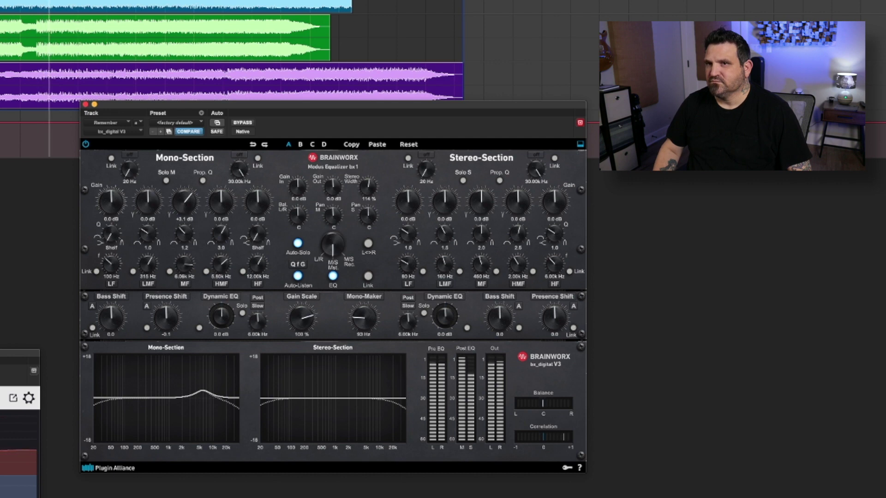
pyautogui.press('space')
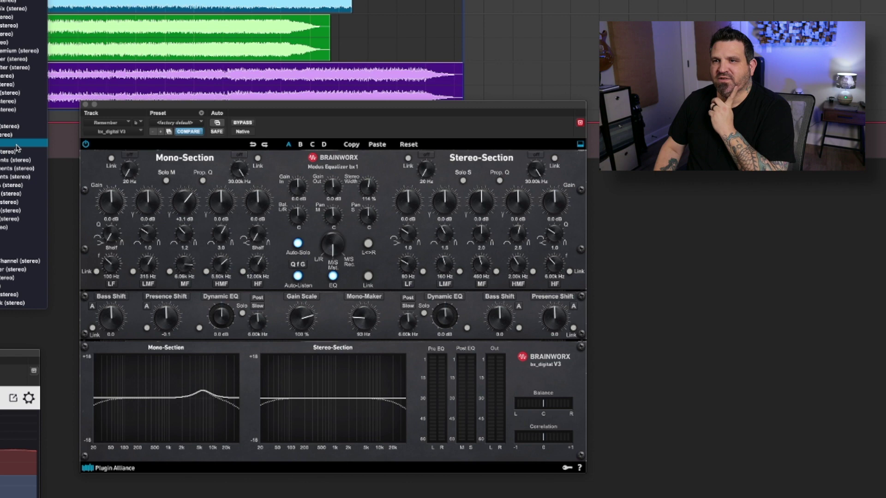
# Add the stereo Eiosis AirEQ Premium to the Remember track and resume playback
pyautogui.click(22, 51)
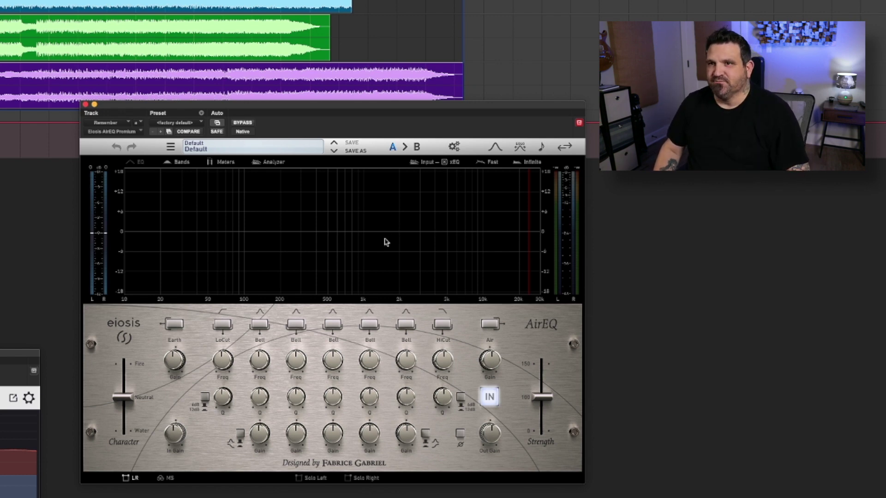
pyautogui.press('space')
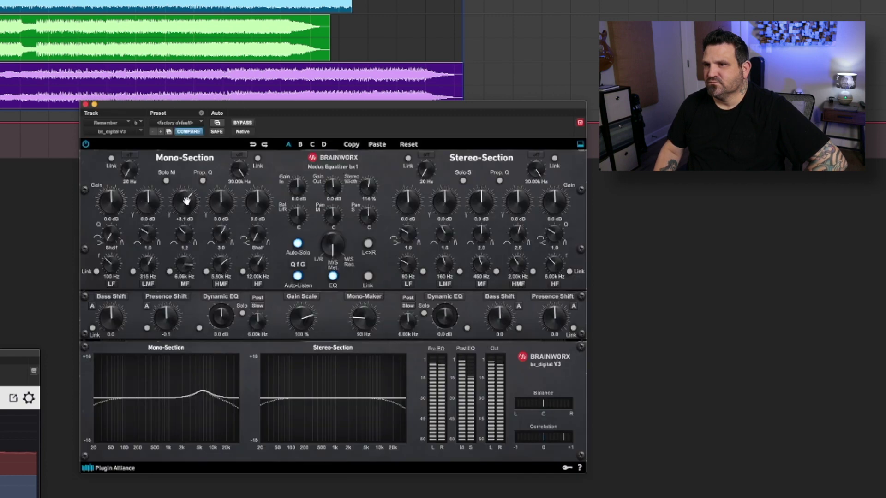
# Lower the Remember equalizer's mono-section MF boost to 1.7 dB, and add gentle AirEQ boosts at 1.66 kHz and in the Air band
pyautogui.moveTo(187, 201); pyautogui.dragTo(187, 205)
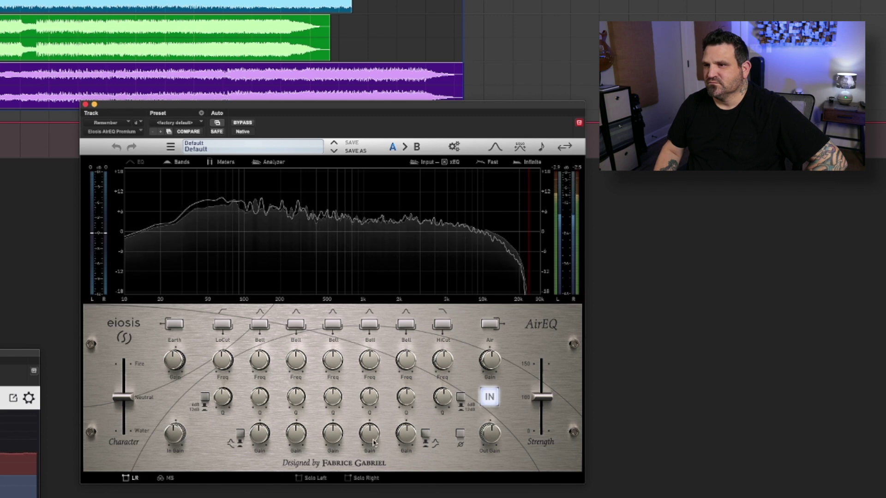
pyautogui.moveTo(373, 442); pyautogui.dragTo(371, 383)
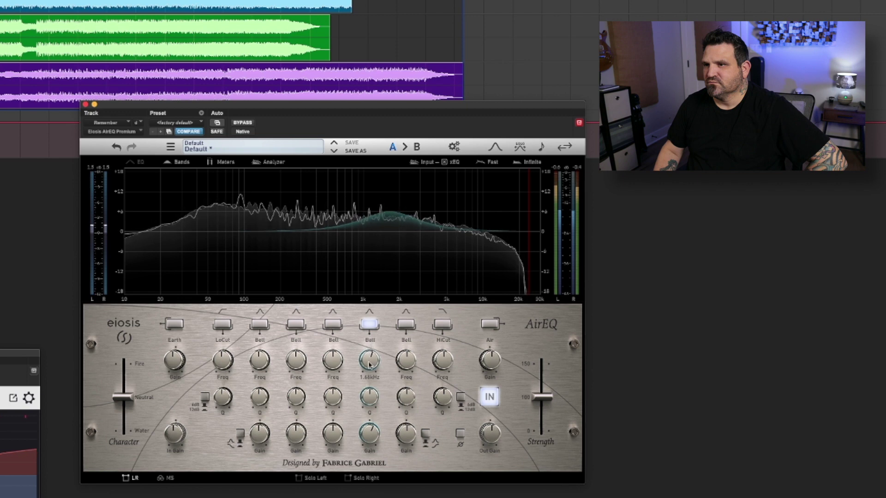
pyautogui.moveTo(370, 436); pyautogui.dragTo(369, 456)
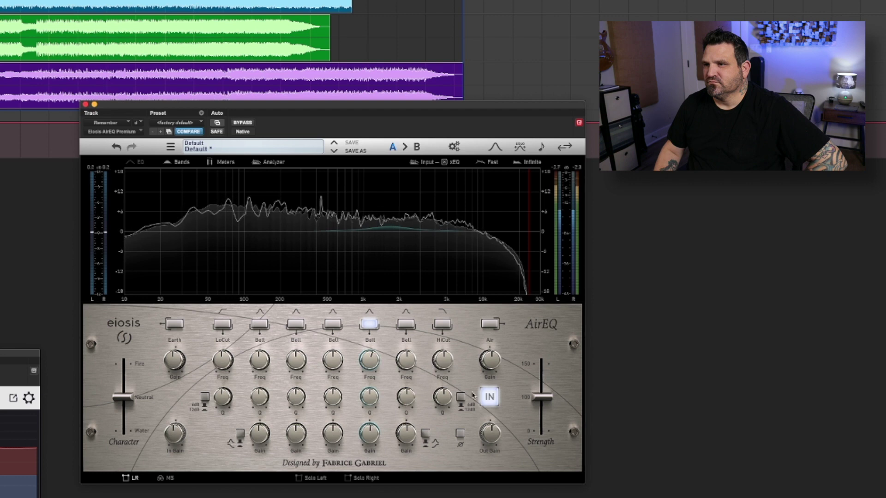
pyautogui.moveTo(492, 359); pyautogui.dragTo(492, 353)
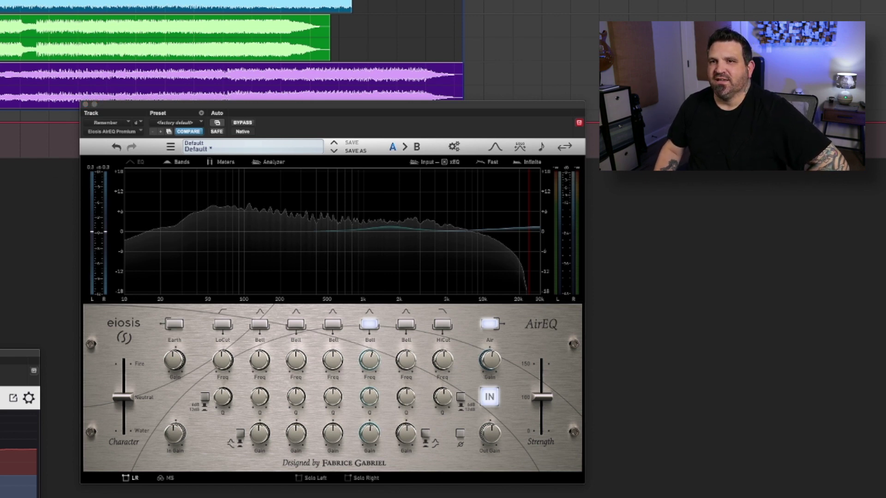
# Resume playback, set the bx_digital V3 mono-section MF gain to -0.5 dB, and raise the linked mono and stereo low-cut filters to 35 Hz
pyautogui.press('space')
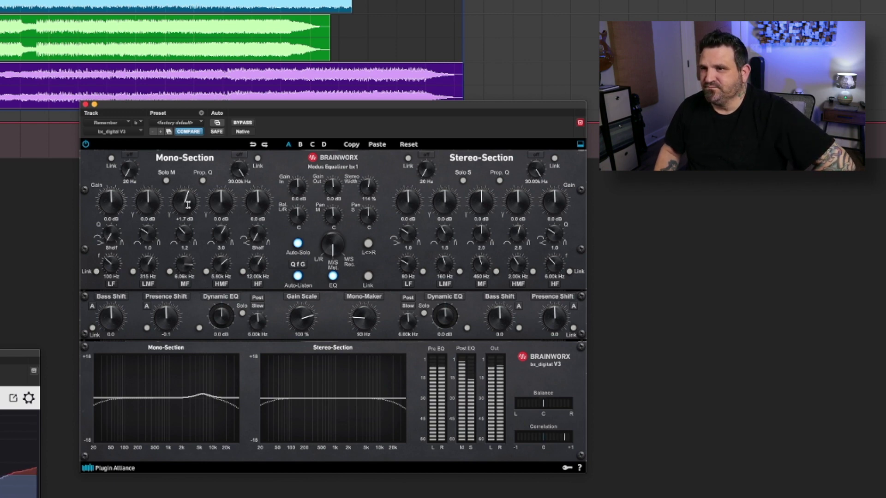
pyautogui.moveTo(186, 202); pyautogui.dragTo(188, 203)
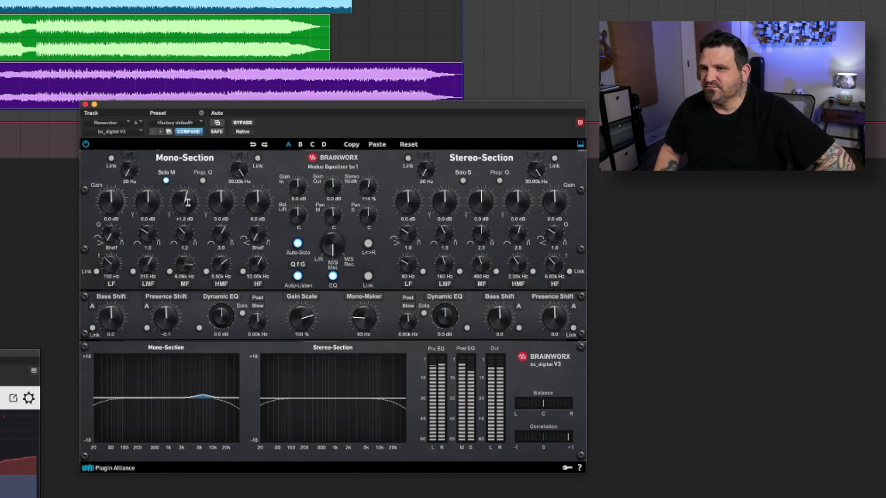
pyautogui.moveTo(188, 203); pyautogui.dragTo(188, 208)
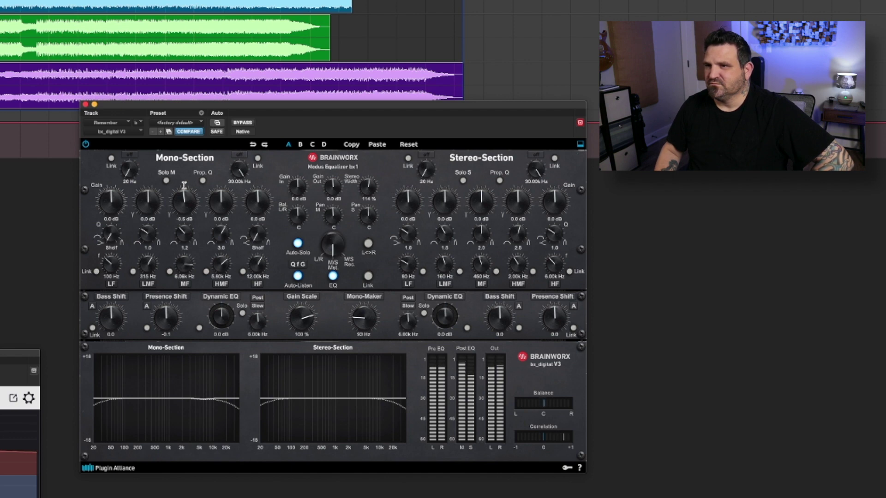
pyautogui.click(111, 158)
pyautogui.moveTo(131, 169); pyautogui.dragTo(125, 157)
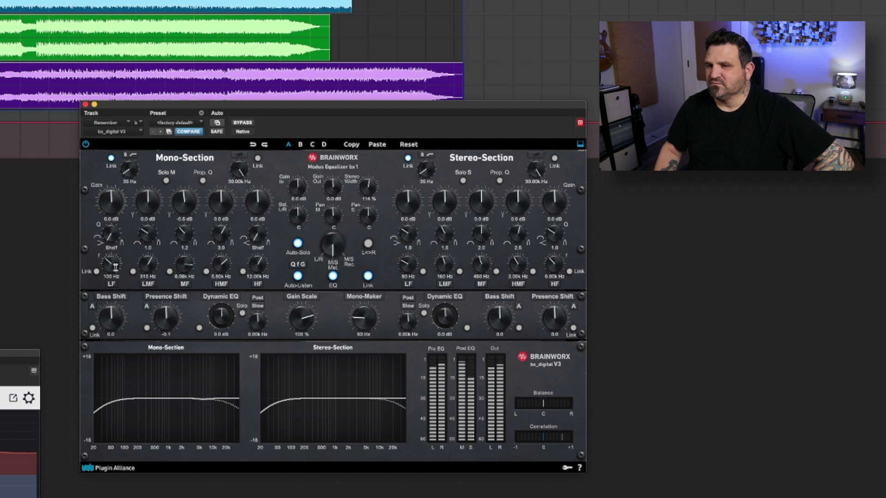
# Boost the mono-section LF band by 3.8 dB at 55 Hz with a Q of 2.8
pyautogui.moveTo(115, 267); pyautogui.dragTo(116, 275)
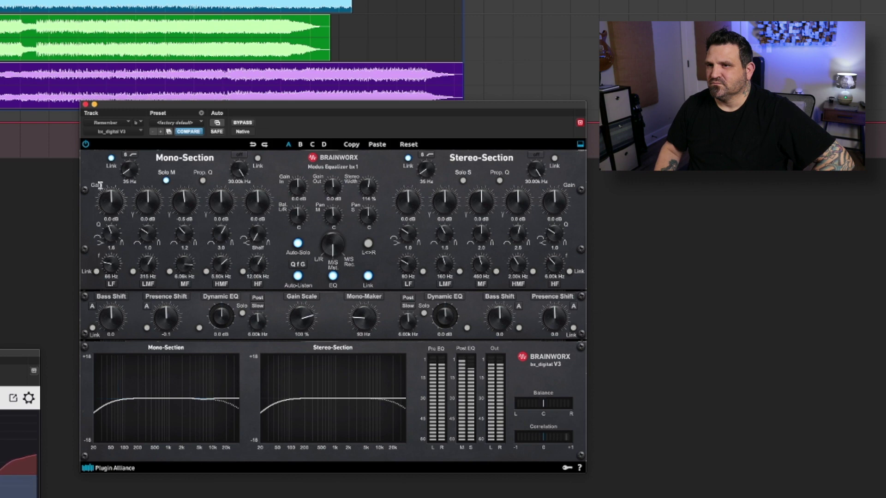
pyautogui.moveTo(111, 200); pyautogui.dragTo(110, 186)
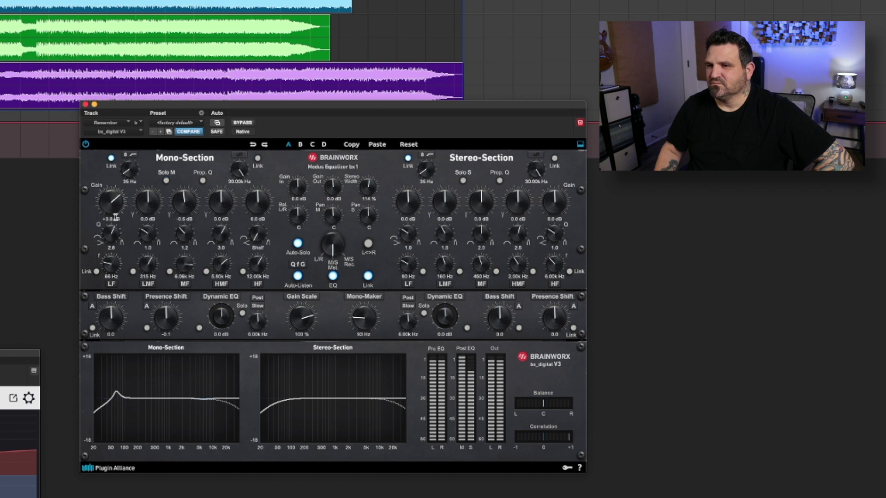
pyautogui.moveTo(113, 263); pyautogui.dragTo(115, 266)
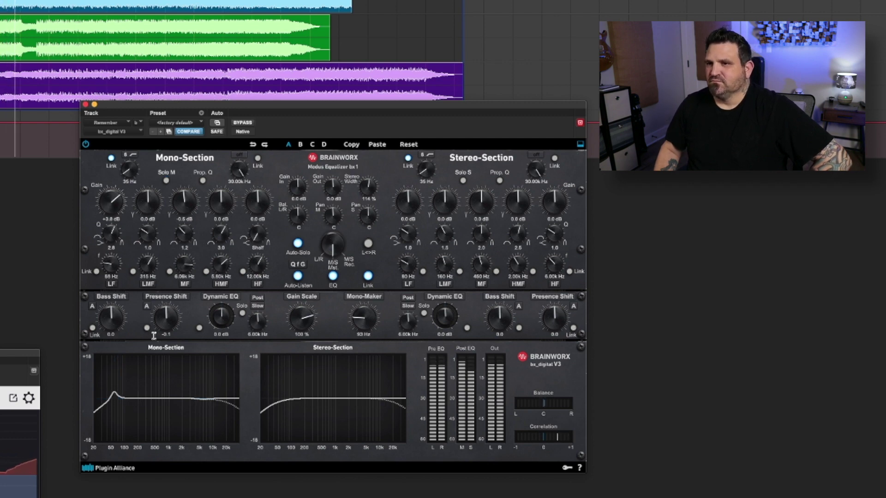
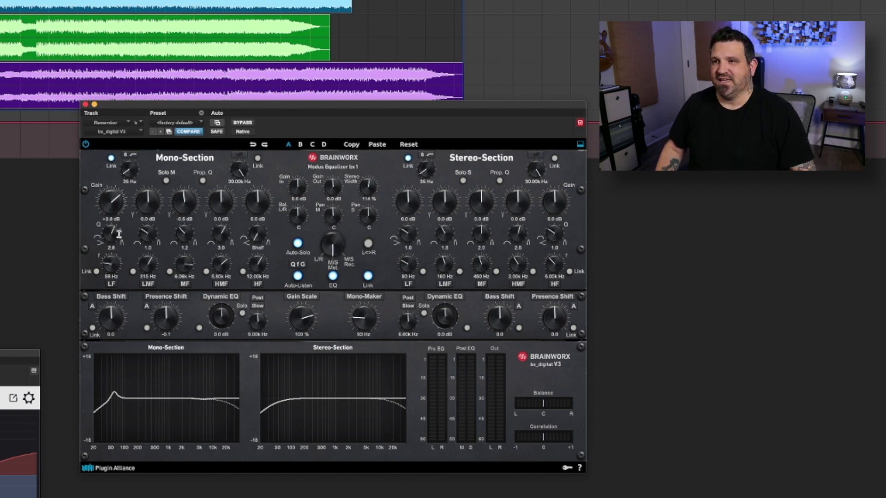
# Resume playback, raise the stereo-section Presence Shift on the Remember equalizer, and stop playback
pyautogui.press('space')
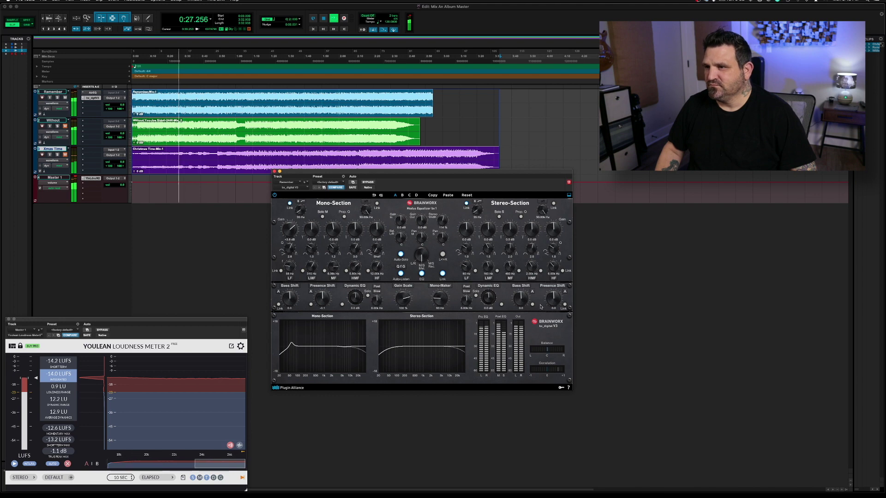
pyautogui.moveTo(555, 298); pyautogui.dragTo(557, 293)
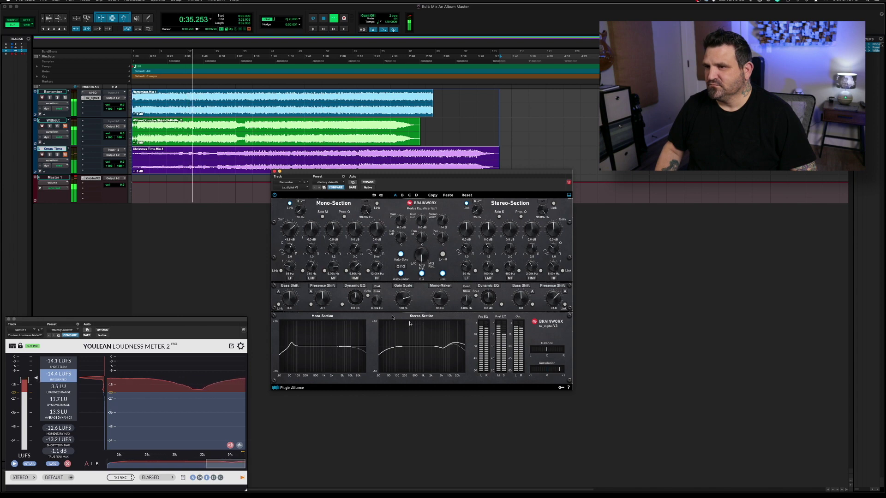
pyautogui.press('space')
# Insert the stereo PuigChild 670 compressor on the Remember track and move its window clear of the tracks
pyautogui.click(94, 105)
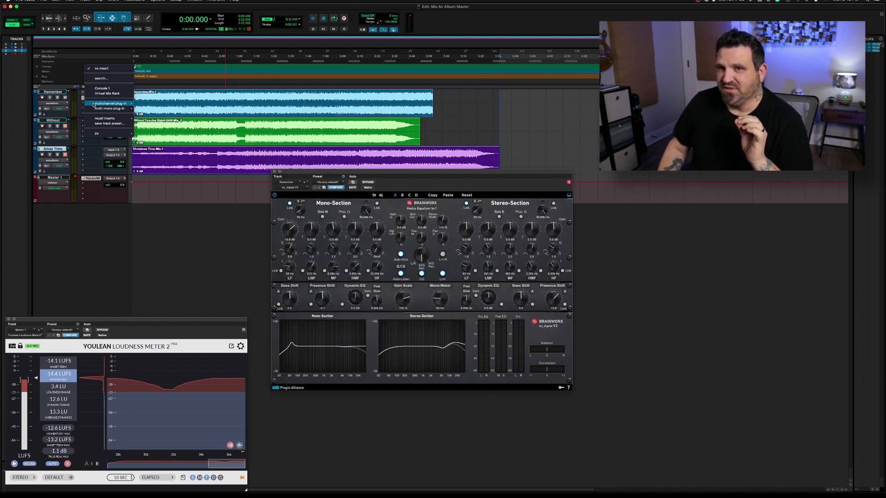
pyautogui.moveTo(101, 105)
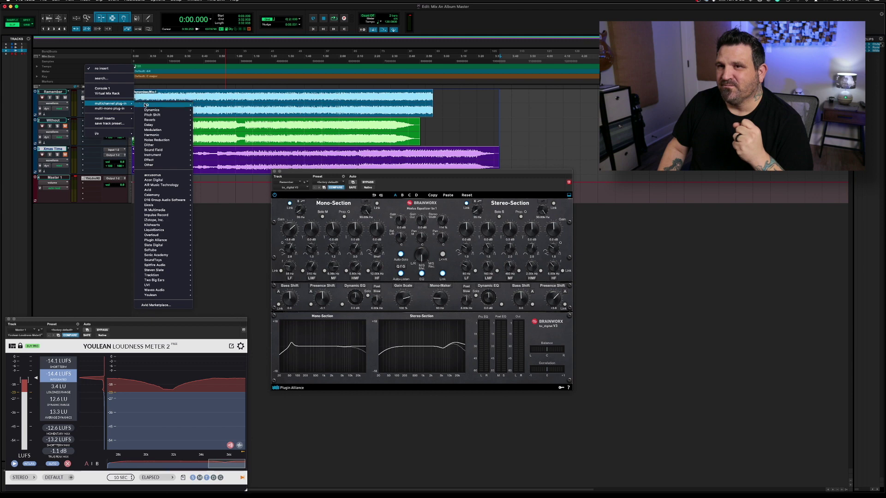
pyautogui.moveTo(167, 111)
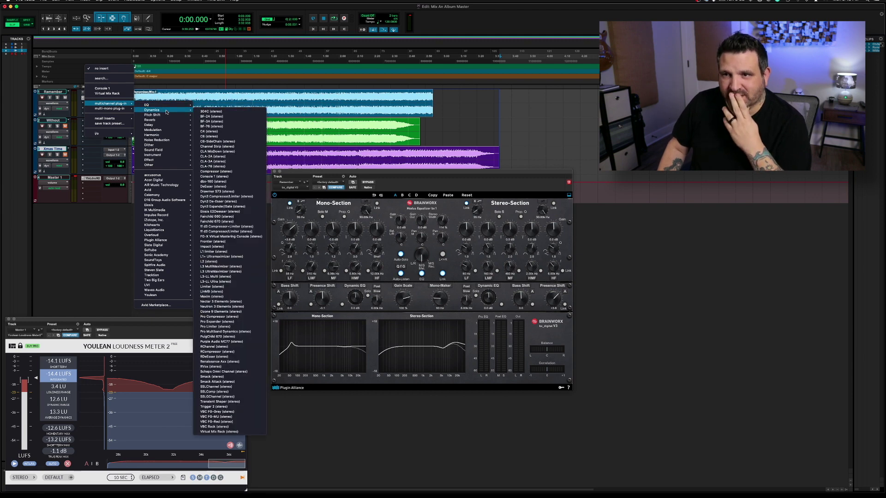
pyautogui.click(238, 336)
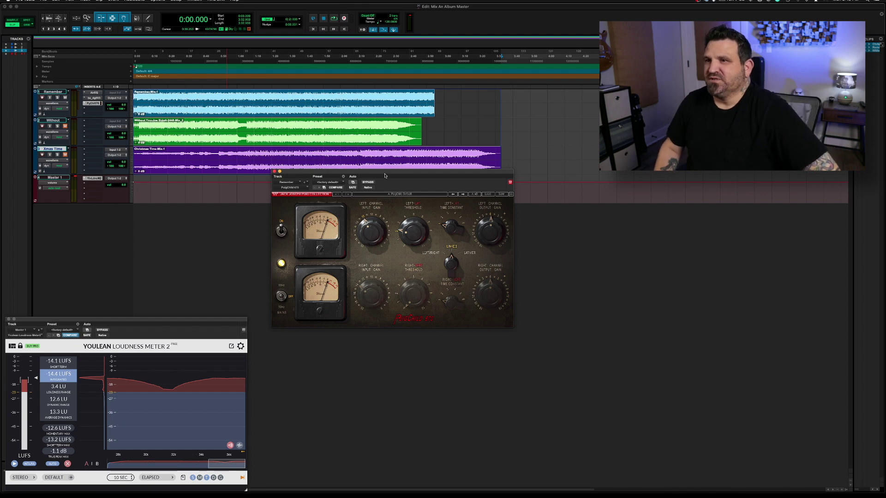
pyautogui.moveTo(388, 171); pyautogui.dragTo(422, 188)
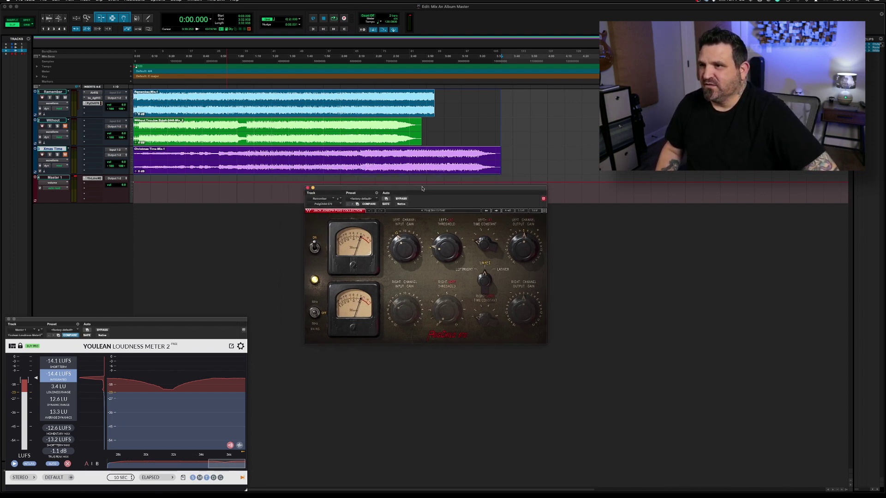
# Load the Drew Lavyne Vintage Mastering Glue preset in the PuigChild 670
pyautogui.click(525, 211)
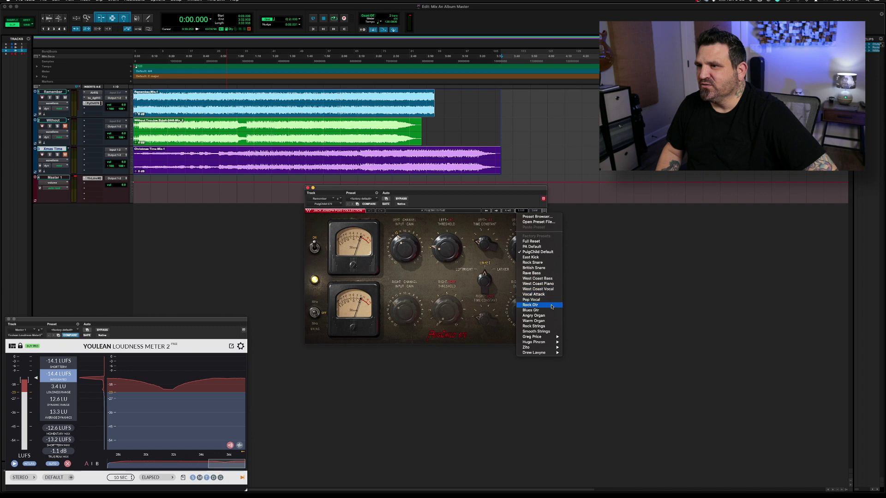
pyautogui.moveTo(541, 355)
pyautogui.click(590, 354)
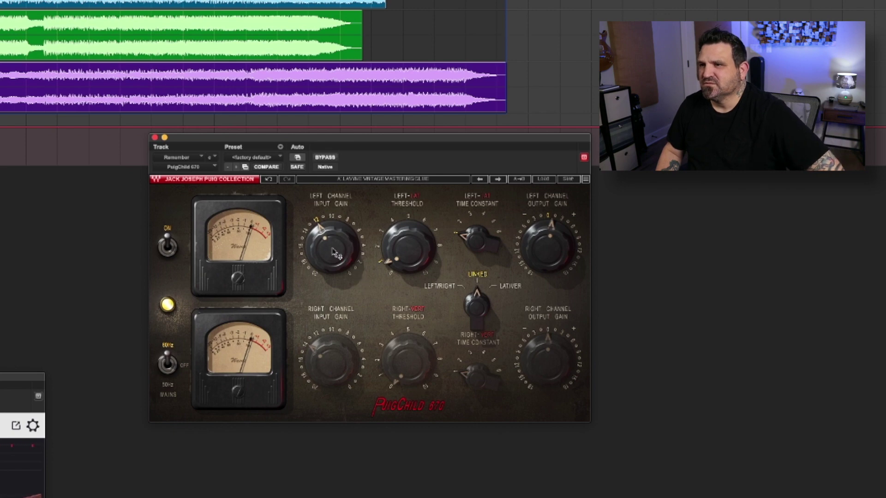
# Fine-tune the PuigChild 670's linked threshold and input gain for very light compression
pyautogui.click(405, 254)
pyautogui.moveTo(405, 255); pyautogui.dragTo(405, 252)
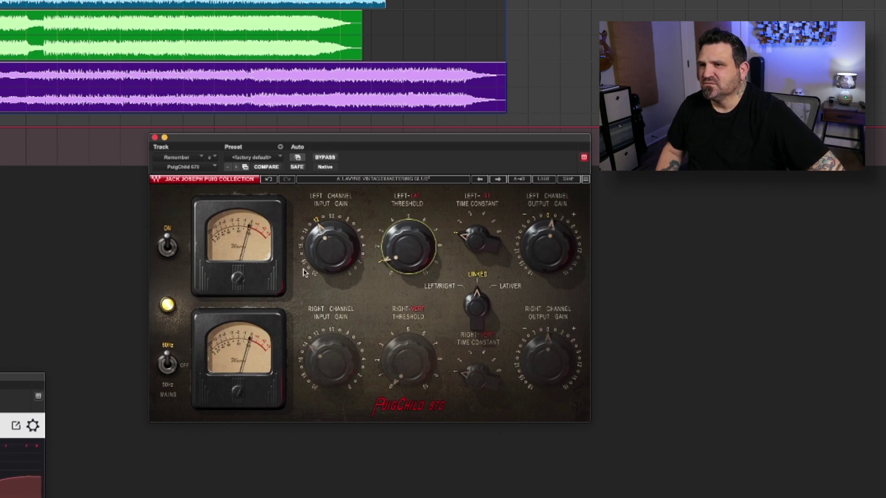
pyautogui.click(324, 252)
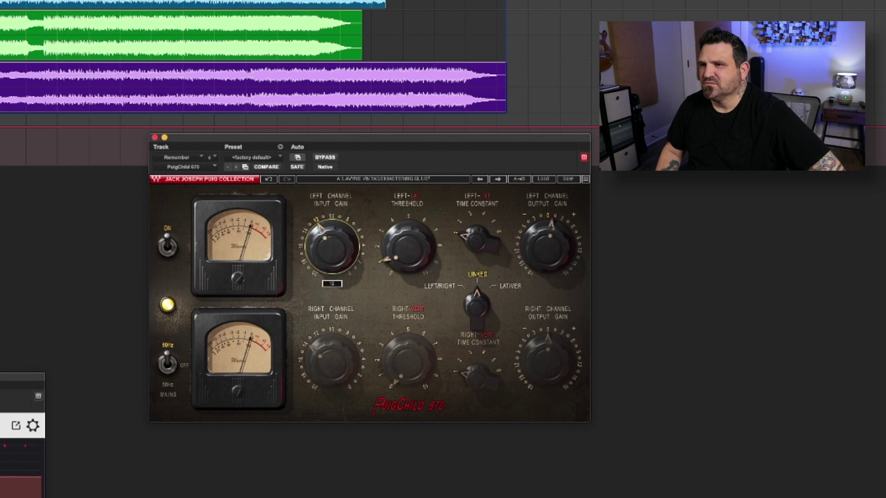
pyautogui.moveTo(324, 252); pyautogui.dragTo(324, 249)
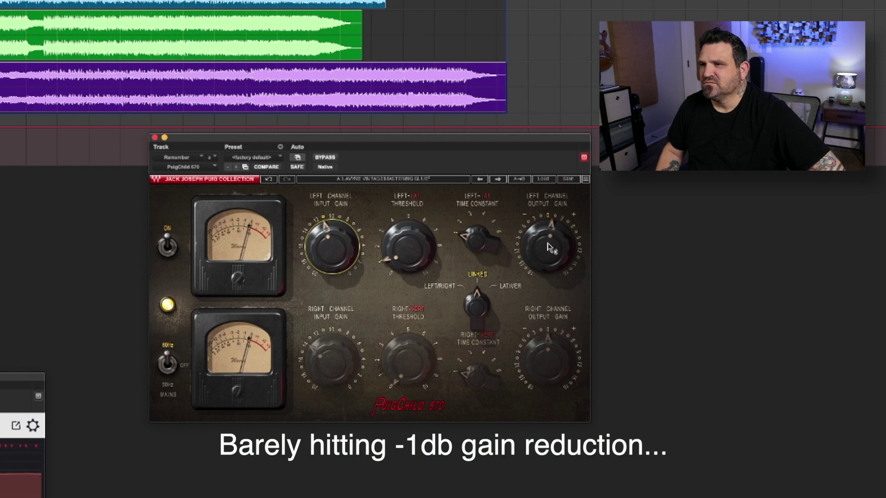
# Set the PuigChild 670's output gain to 0.5 dB, toggling bypass to compare the processed and unprocessed levels
pyautogui.moveTo(549, 247)
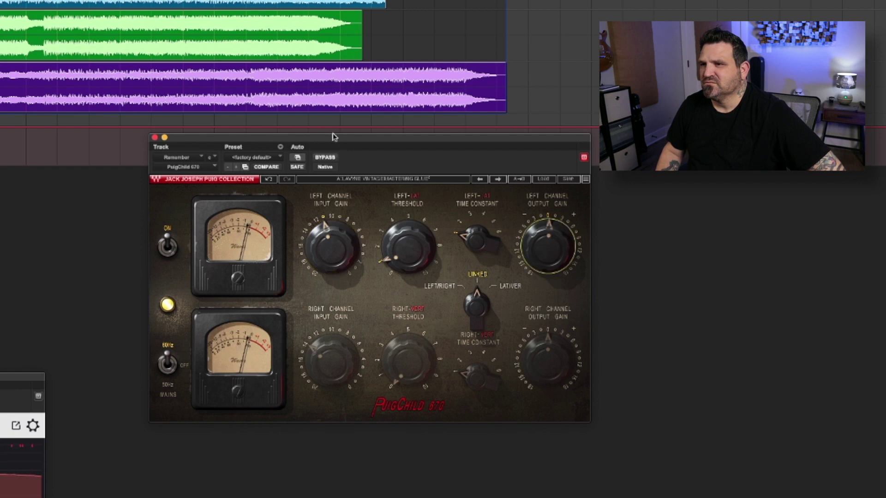
pyautogui.click(324, 157)
pyautogui.click(326, 158)
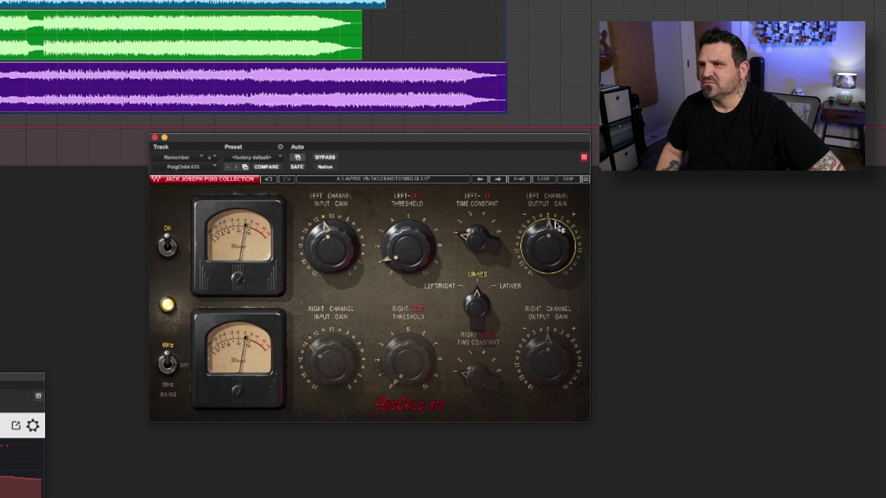
pyautogui.moveTo(548, 225)
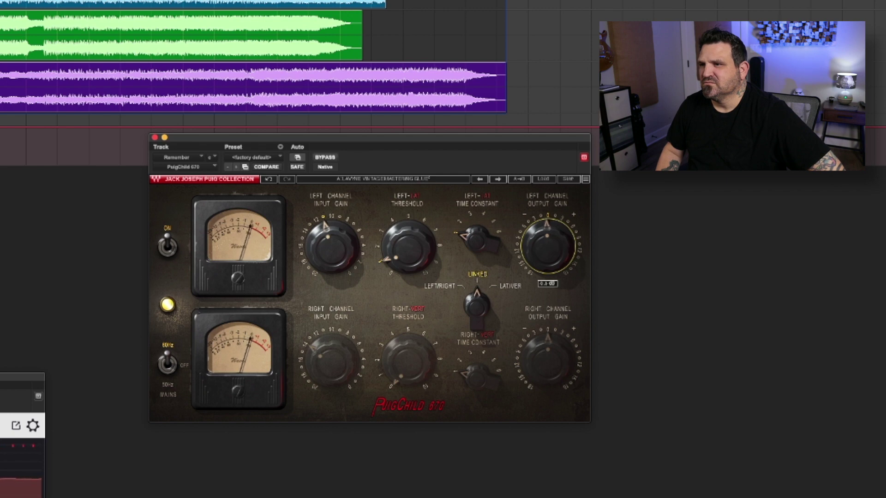
pyautogui.click(326, 158)
pyautogui.click(326, 158)
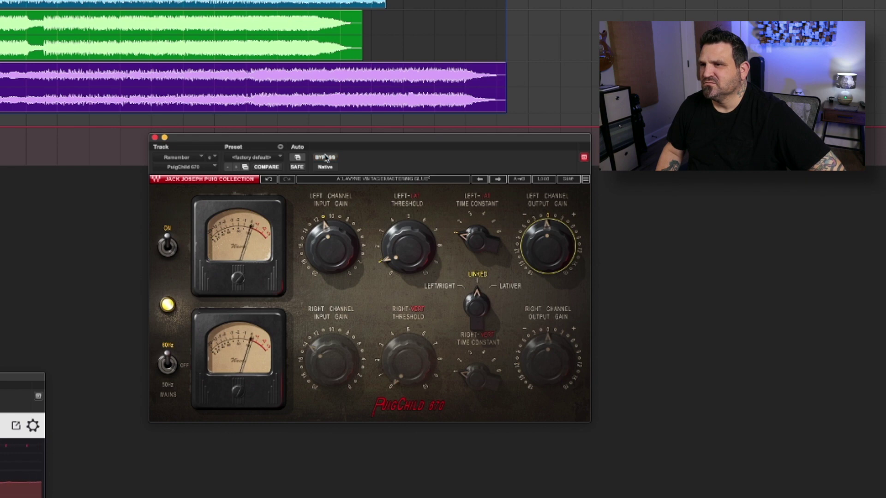
pyautogui.click(326, 158)
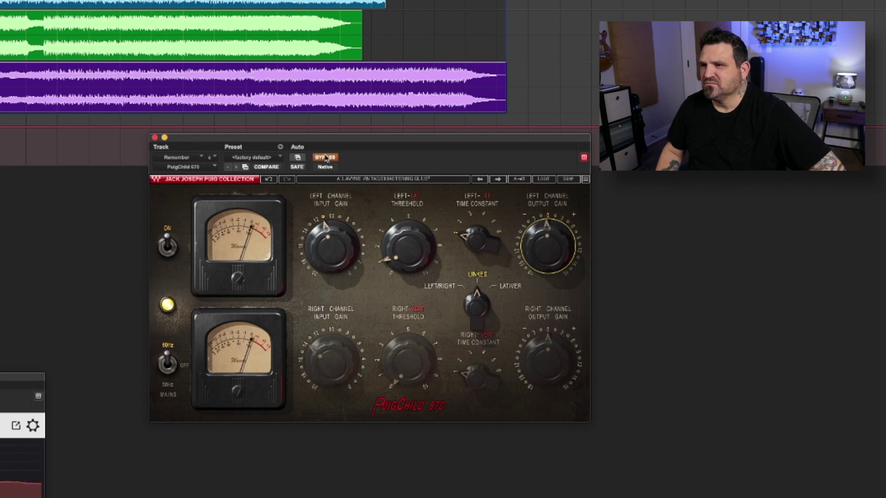
# Play the Remember track from about 0:42 and compare the sound with the PuigChild 670 active and bypassed
pyautogui.click(326, 158)
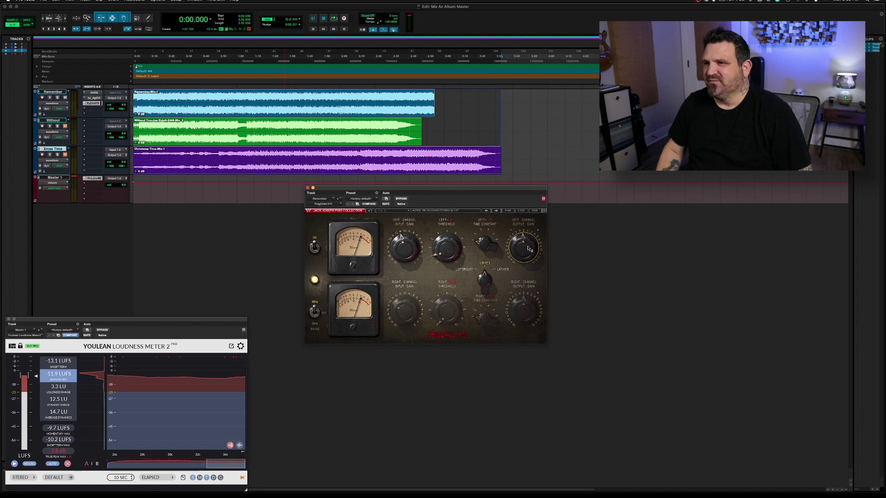
pyautogui.click(207, 102)
pyautogui.press('space')
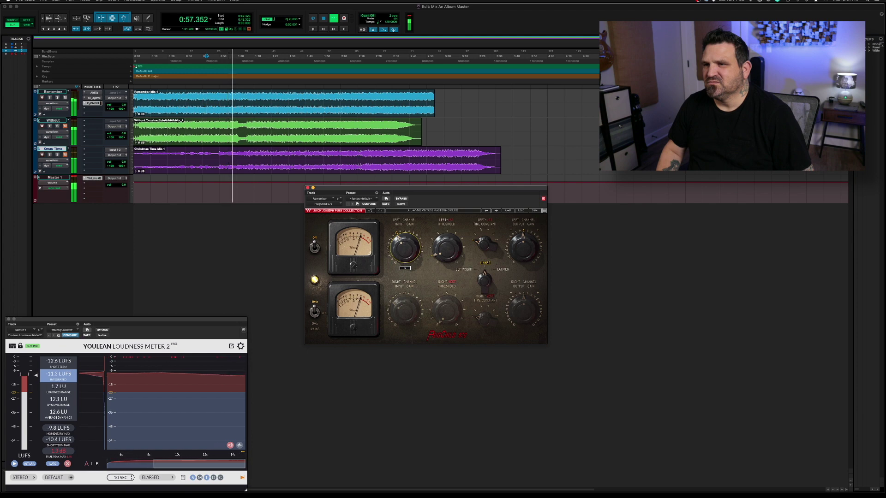
pyautogui.click(400, 199)
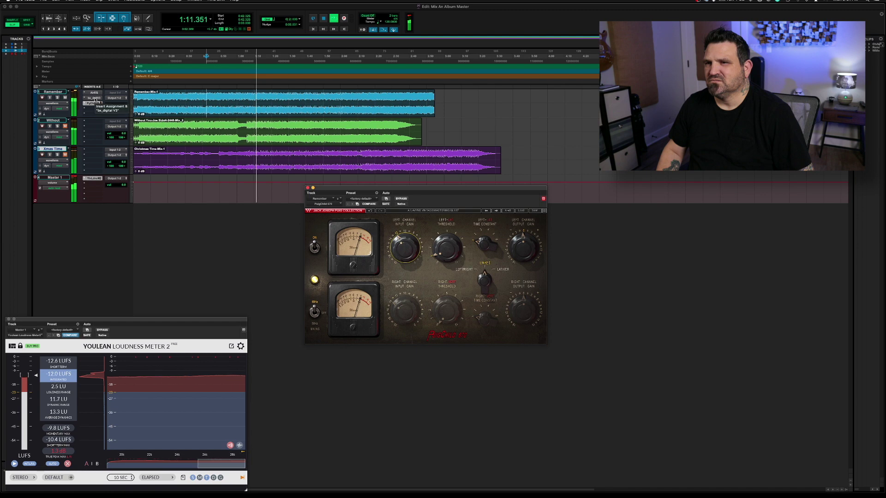
pyautogui.press('space')
# Try placing the PuigChild 670 ahead of bx_digital V3 in the Remember track's insert chain
pyautogui.click(96, 104)
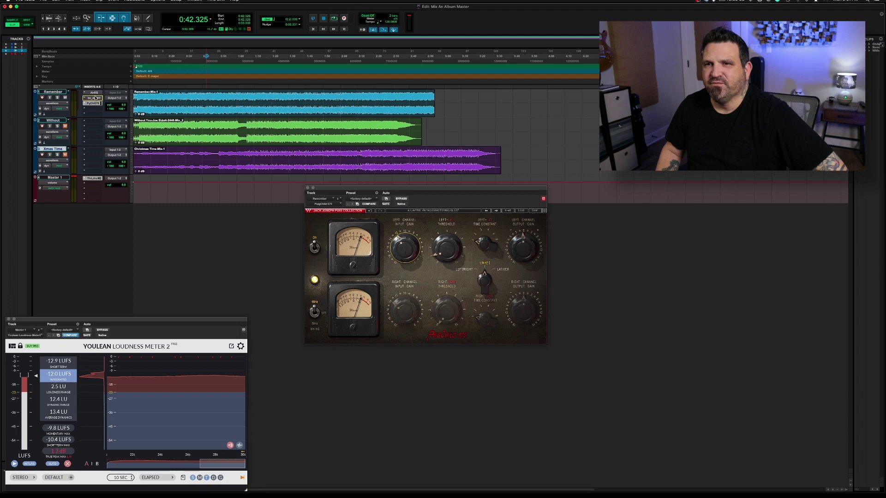
pyautogui.click(94, 106)
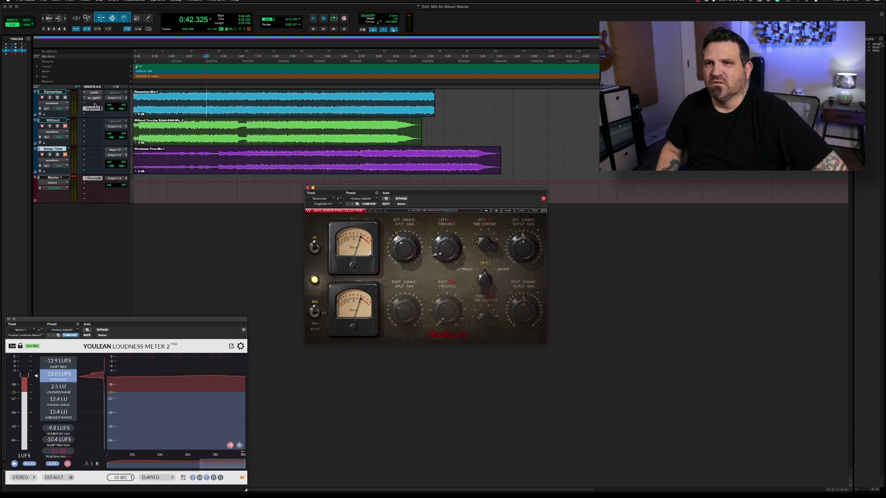
pyautogui.moveTo(97, 104); pyautogui.dragTo(96, 102)
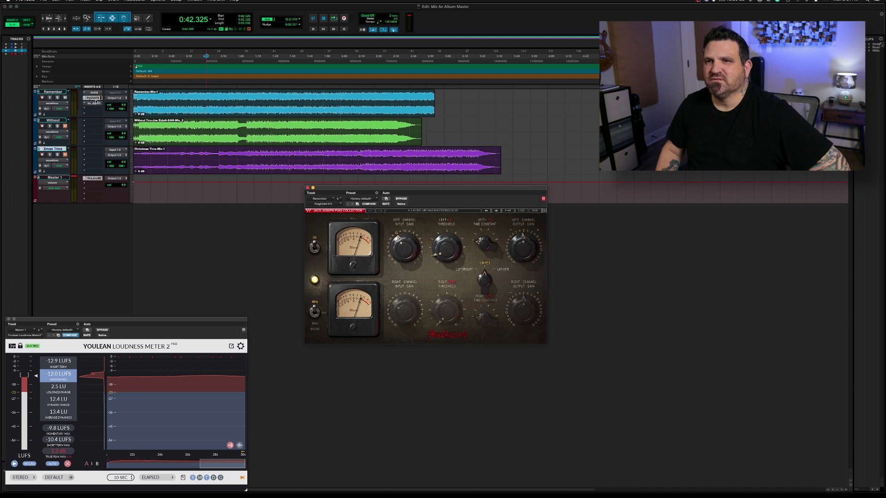
# Audition Remember with the compressor before bx_digital V3, comparing the PuigChild 670 bypassed and active
pyautogui.press('space')
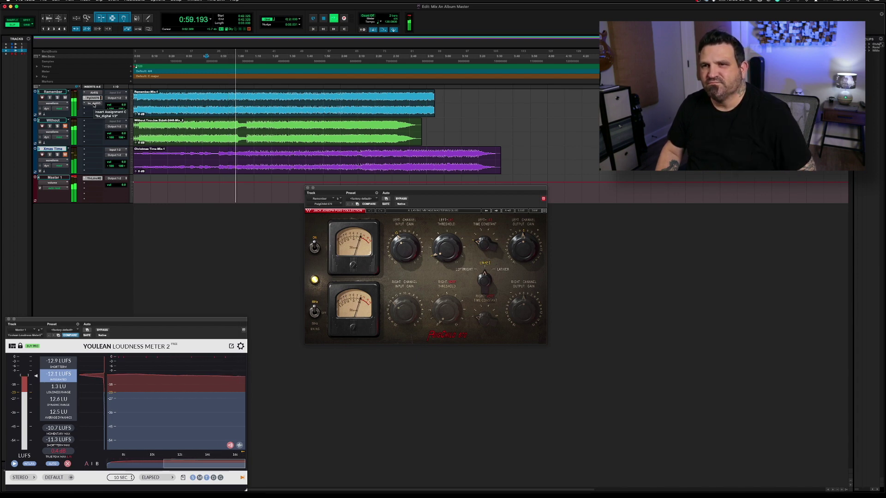
pyautogui.click(94, 104)
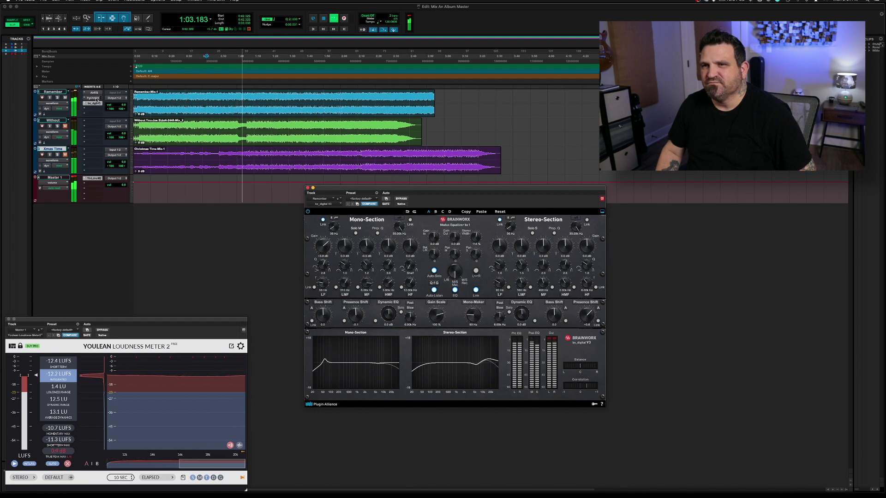
pyautogui.click(94, 98)
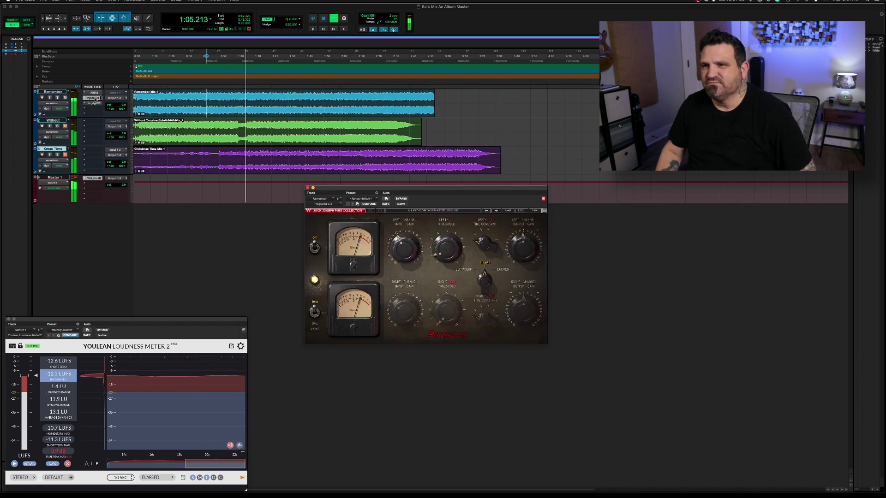
pyautogui.click(401, 199)
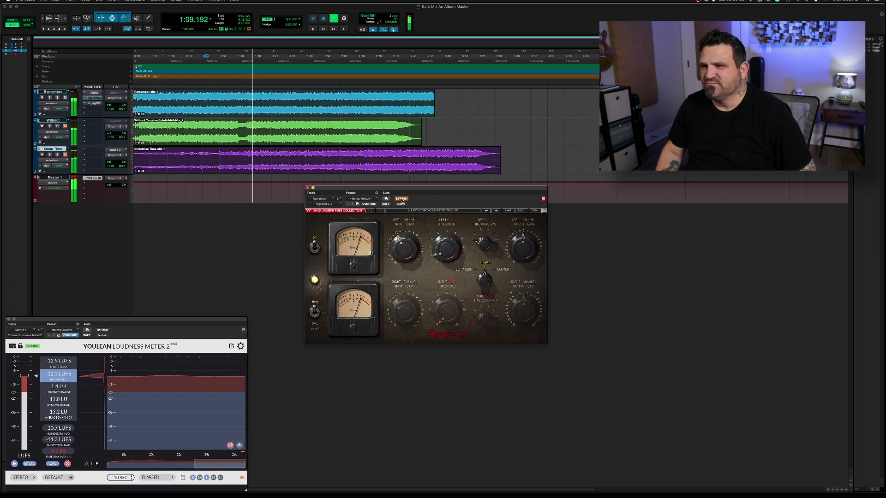
pyautogui.click(401, 199)
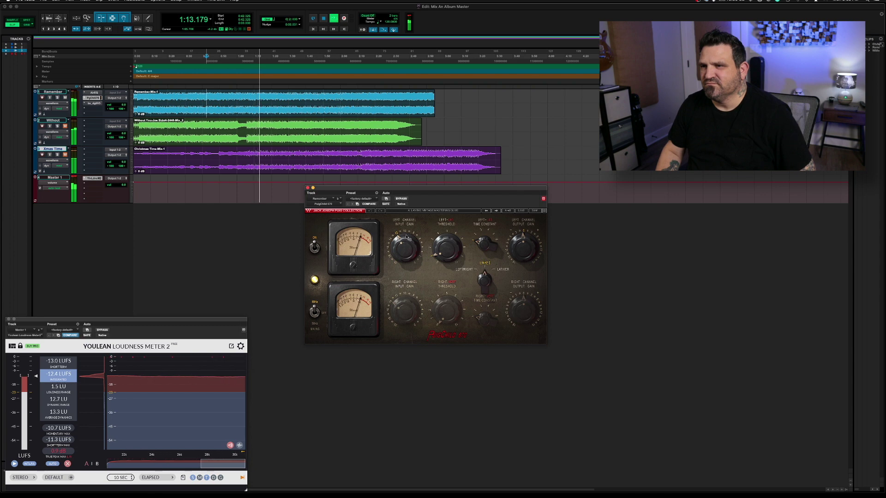
pyautogui.press('space')
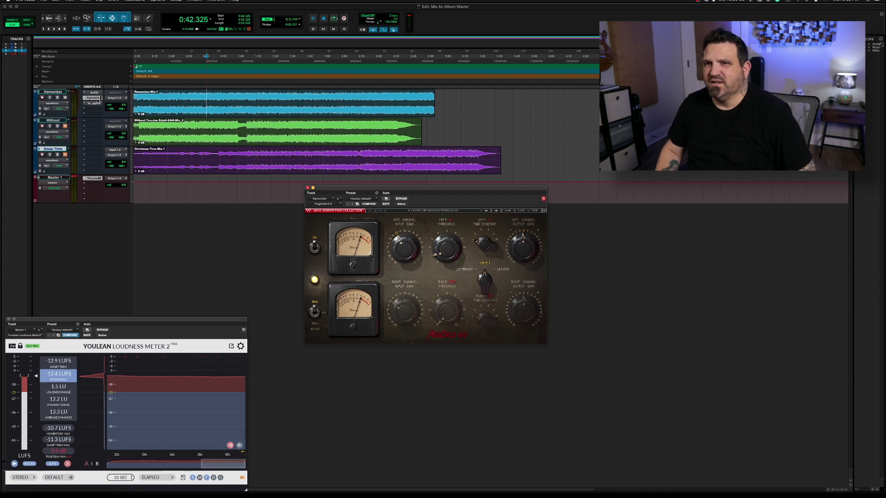
# Move the PuigChild 670 back after bx_digital V3 on Remember and audition it with bypass on and off
pyautogui.moveTo(98, 111); pyautogui.dragTo(95, 104)
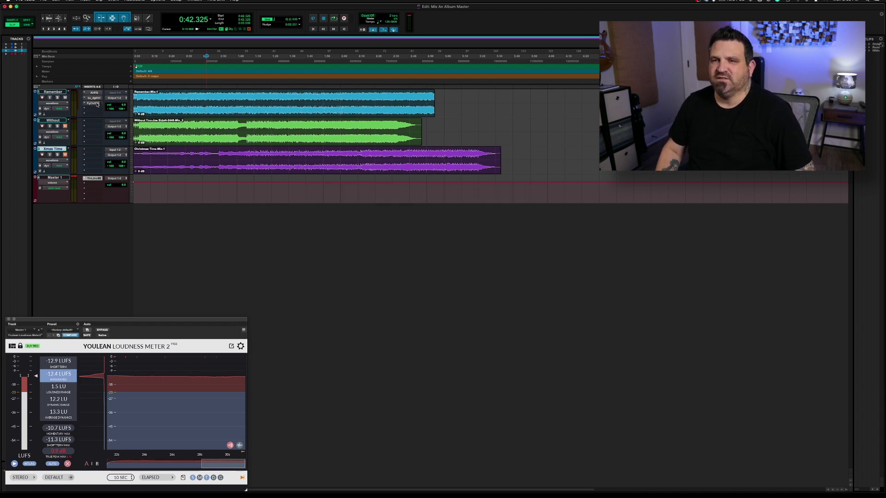
pyautogui.click(95, 104)
pyautogui.press('space')
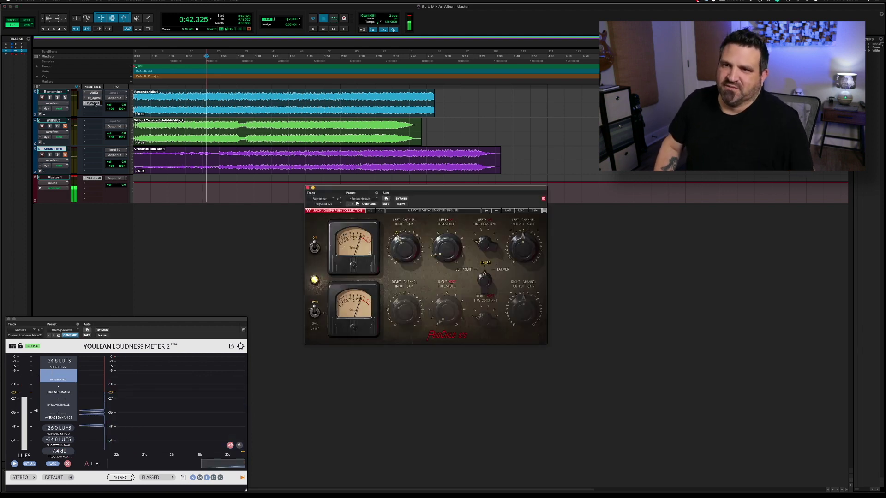
pyautogui.click(400, 199)
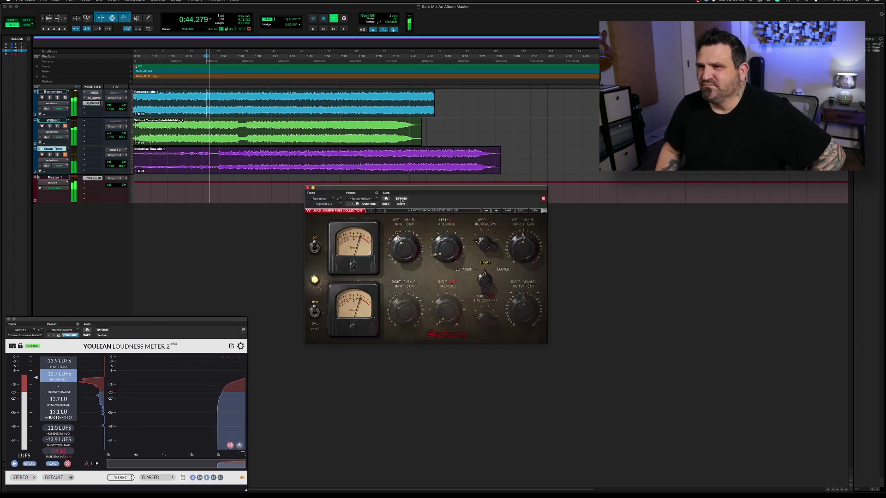
pyautogui.click(401, 198)
pyautogui.press('space')
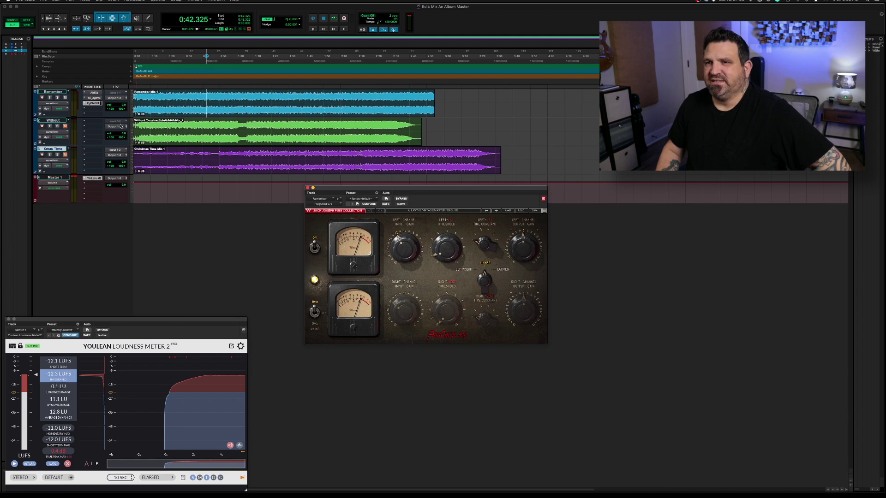
pyautogui.click(98, 105)
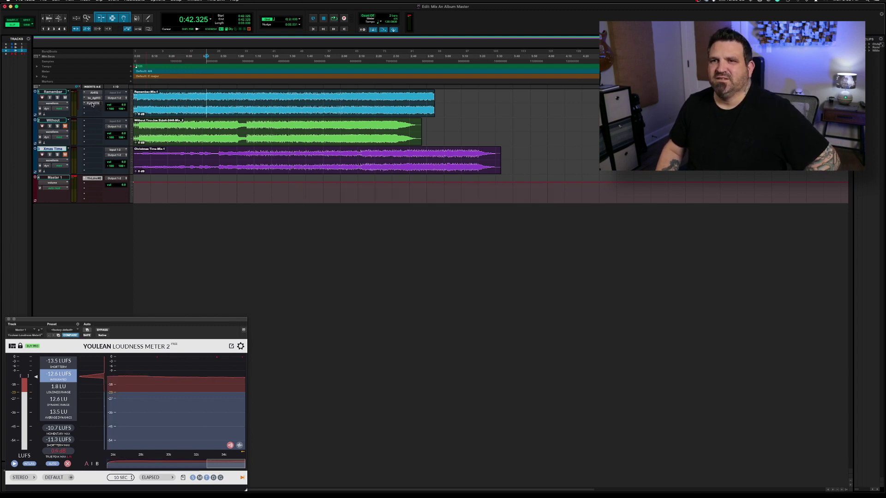
# Review the PuigChild 670, AirEQ and bx_digital V3 settings on the Remember track
pyautogui.click(92, 103)
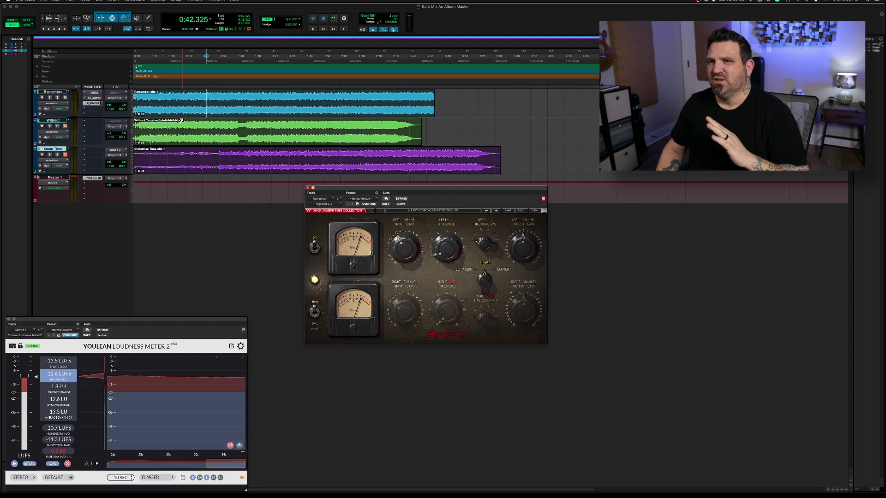
pyautogui.click(94, 93)
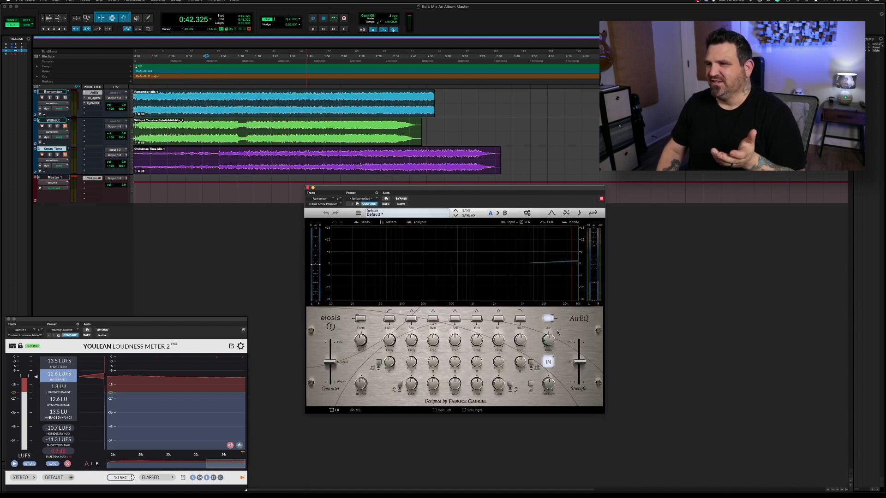
pyautogui.moveTo(550, 340)
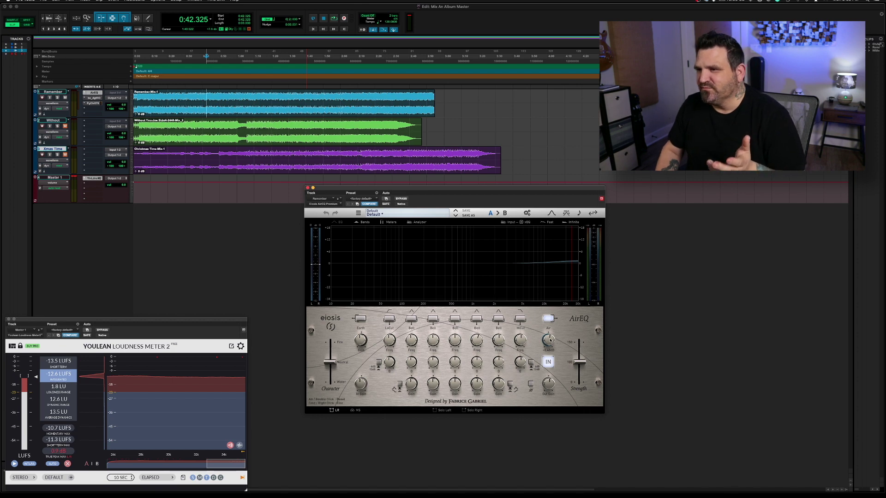
pyautogui.click(308, 188)
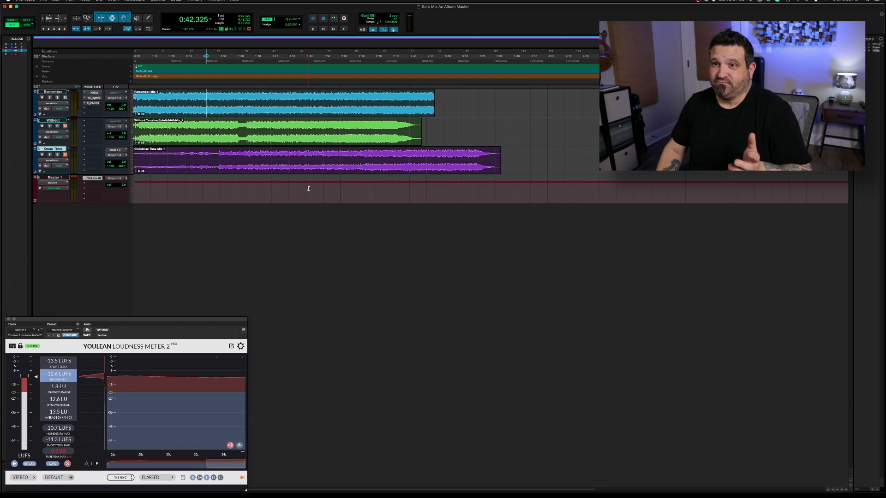
pyautogui.click(95, 98)
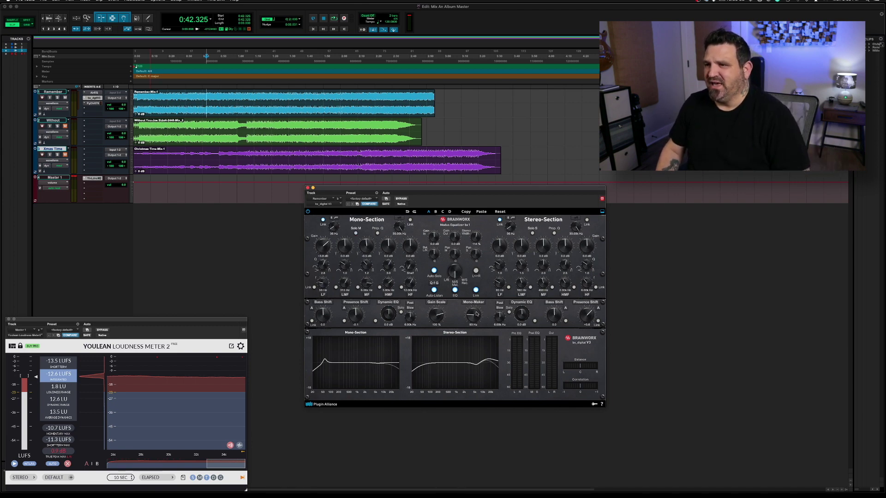
pyautogui.scroll(-2, 476, 314)
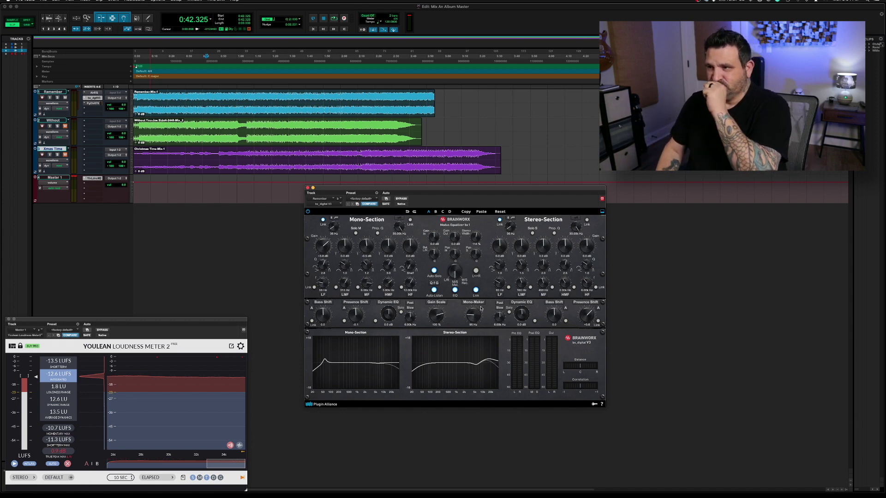
pyautogui.click(95, 98)
# Insert the Slate Digital FG-X Virtual Mastering Console in the Remember track's next free slot after the PuigChild 670
pyautogui.click(93, 110)
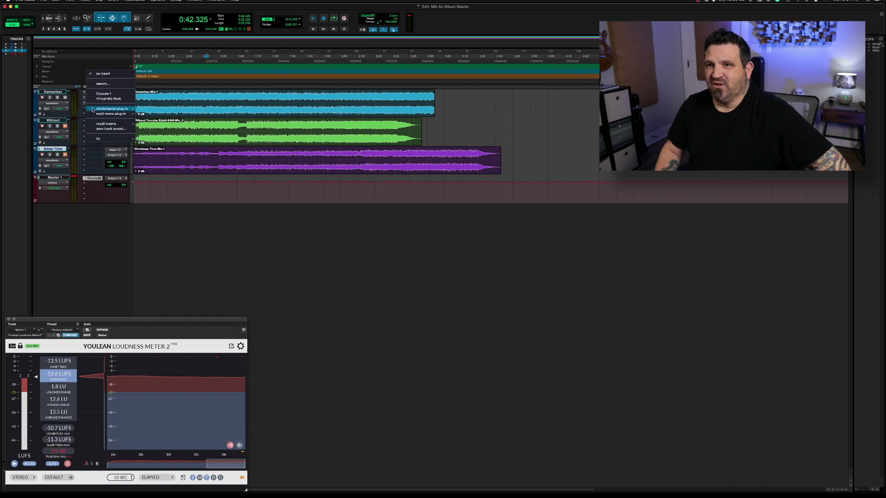
pyautogui.moveTo(104, 110)
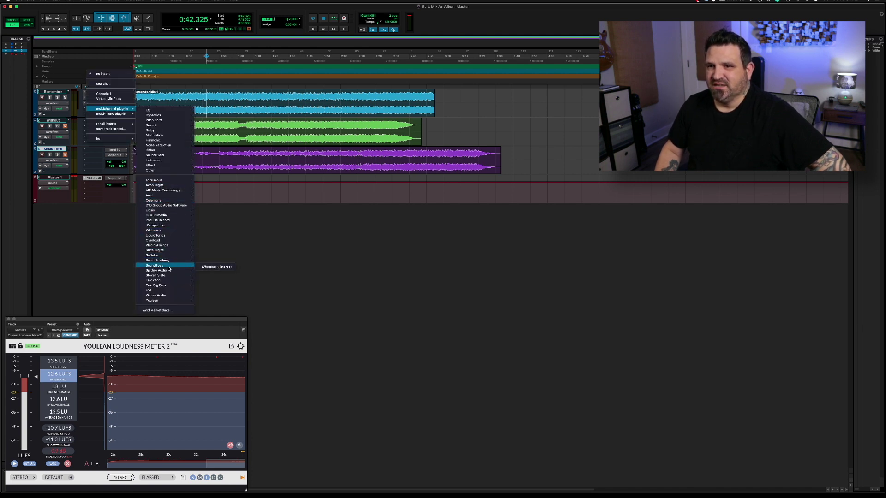
pyautogui.moveTo(167, 272)
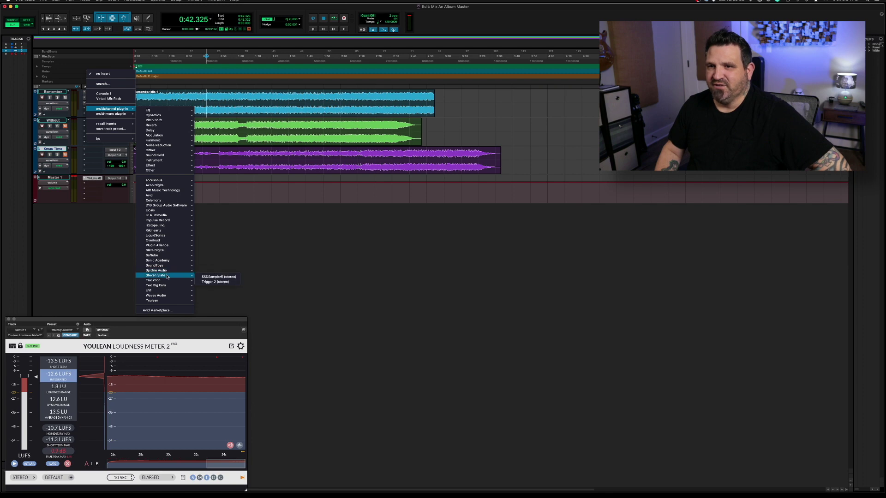
pyautogui.click(213, 277)
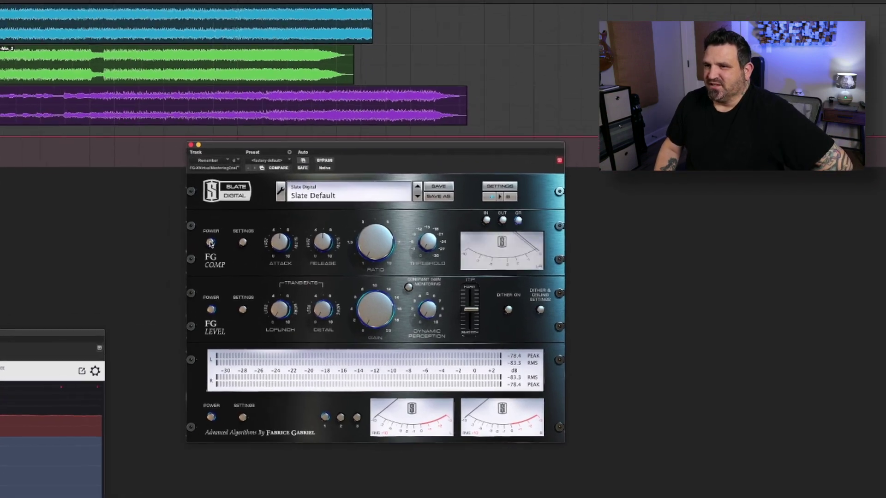
# Switch off the FG Comp section of FG-X and review its dither and ceiling settings without saving changes
pyautogui.click(322, 256)
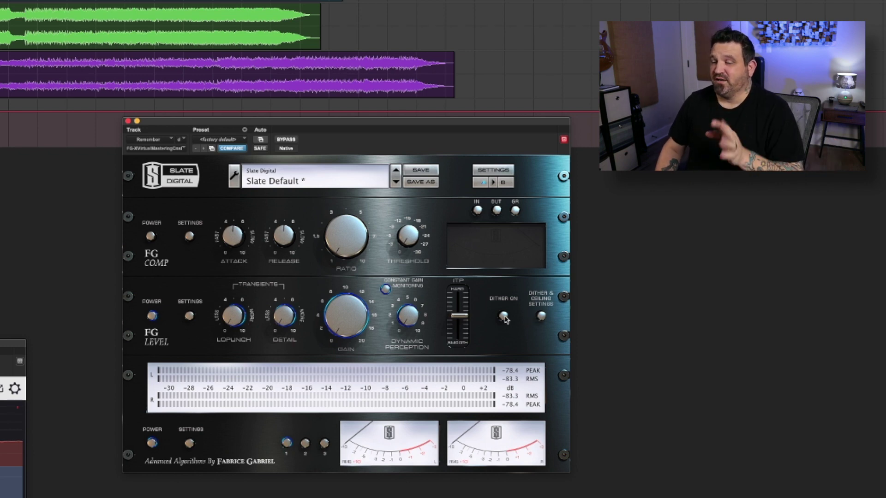
pyautogui.click(541, 317)
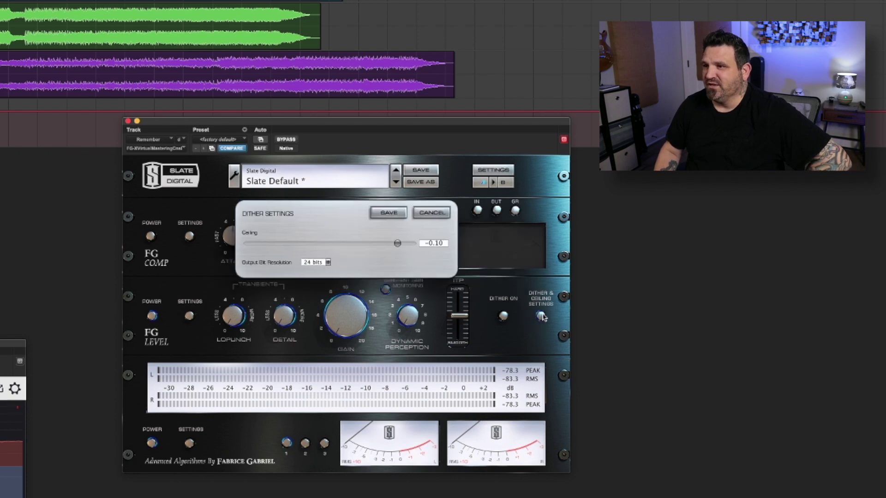
pyautogui.click(426, 213)
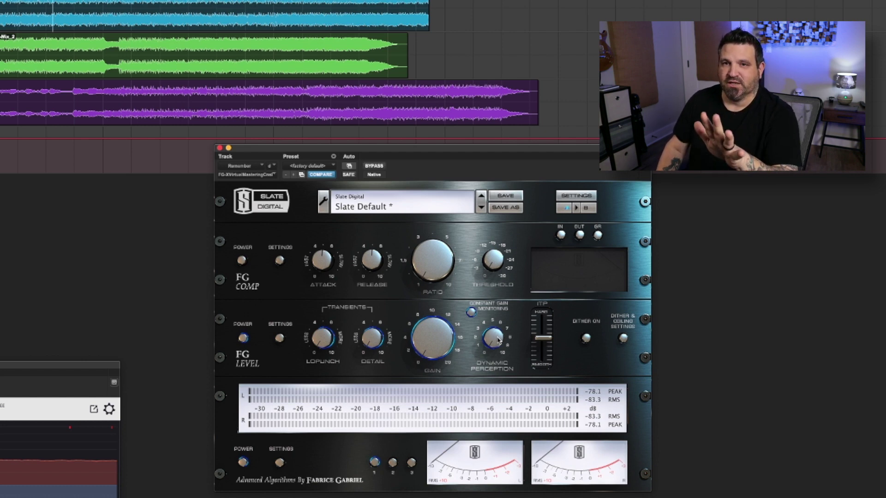
# Play Remember, raise the FG Level gain and compare the level using Constant Gain Monitoring
pyautogui.press('space')
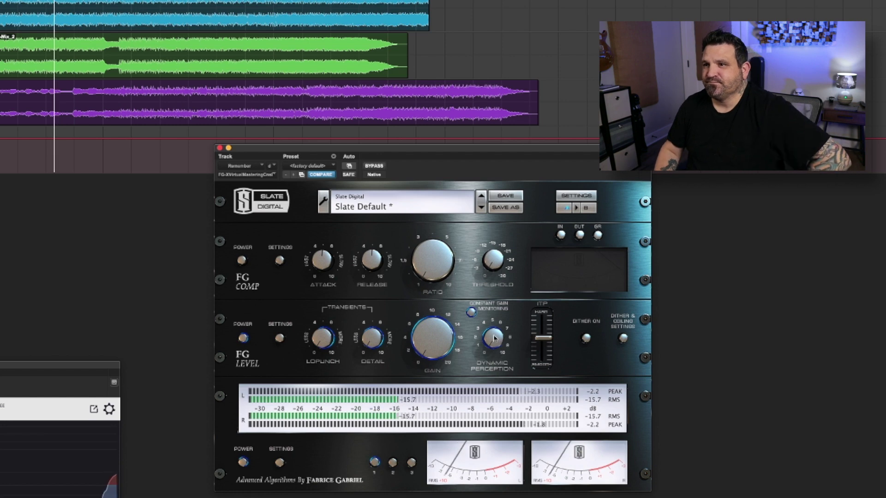
pyautogui.moveTo(427, 342); pyautogui.dragTo(427, 321)
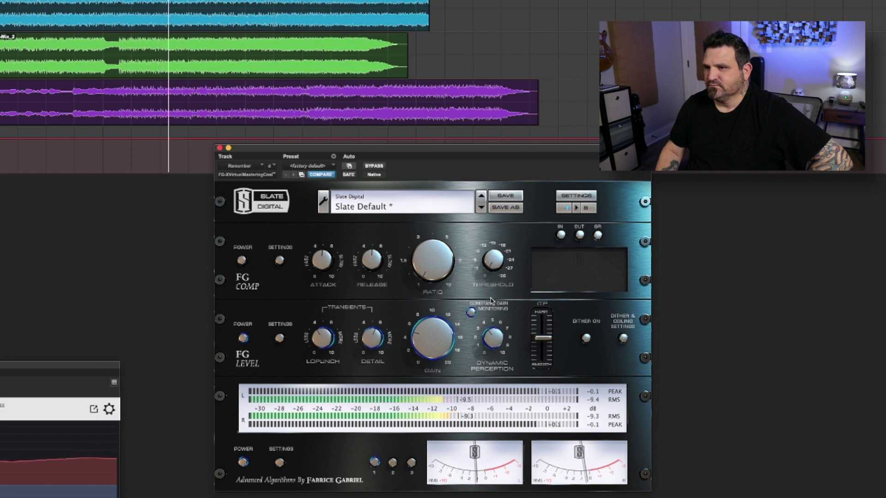
pyautogui.click(472, 312)
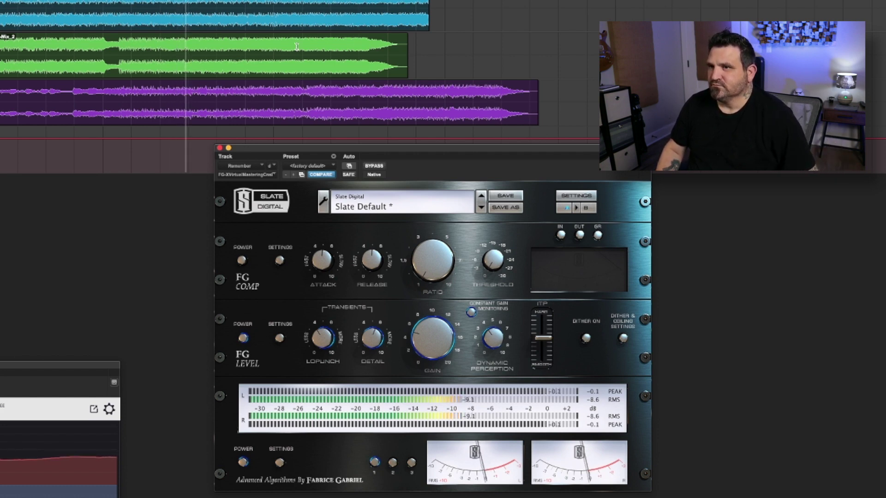
pyautogui.press('space')
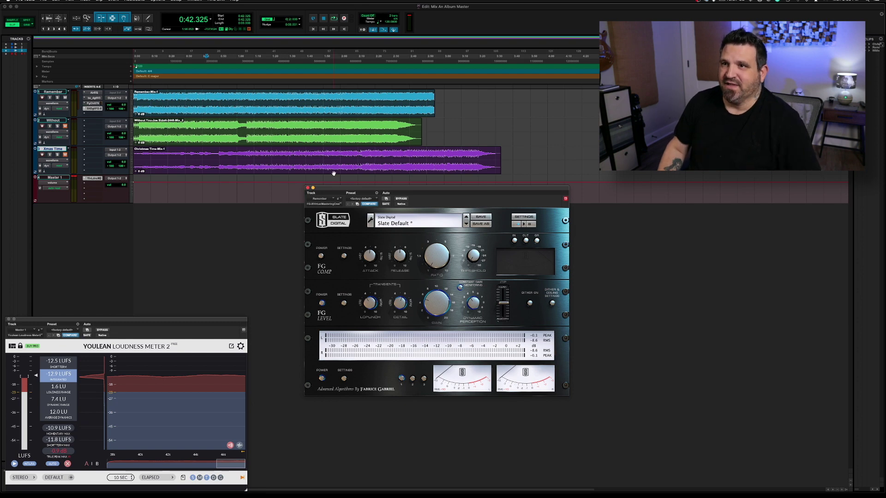
pyautogui.click(333, 120)
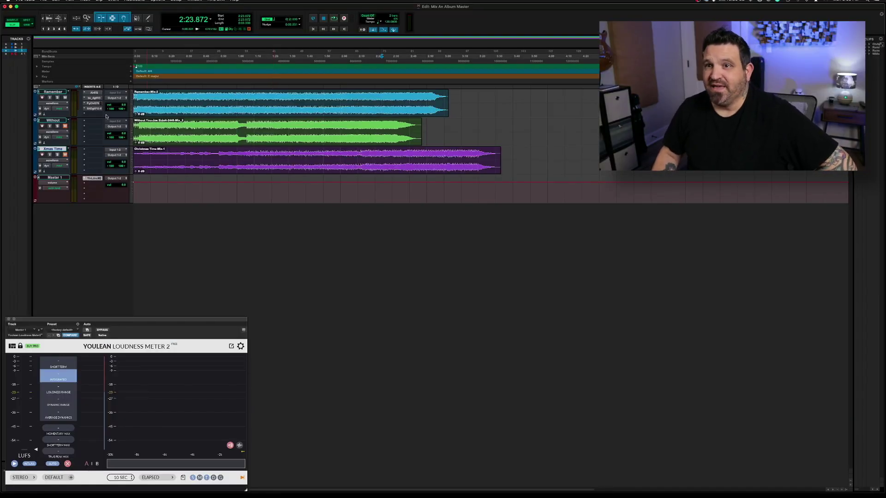
# Insert the L3 UltraMaximizer (stereo) in the Remember track's next free slot after FG-X and select its Profile setting
pyautogui.click(95, 114)
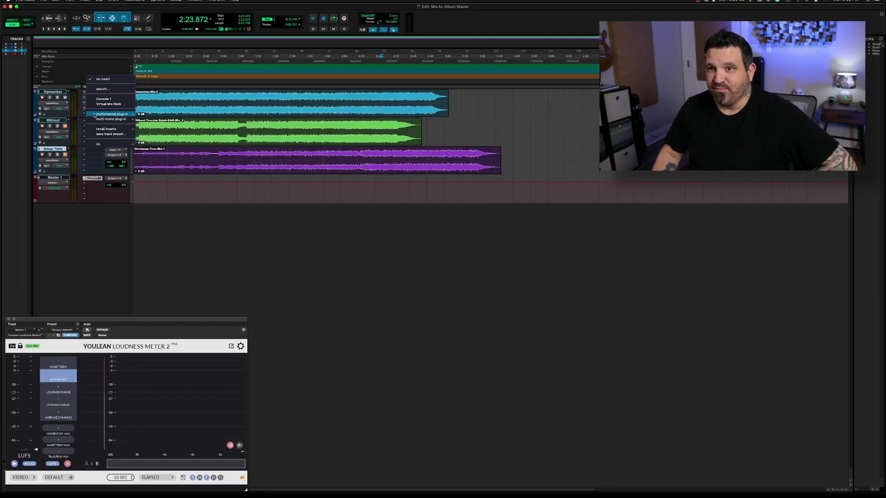
pyautogui.moveTo(106, 115)
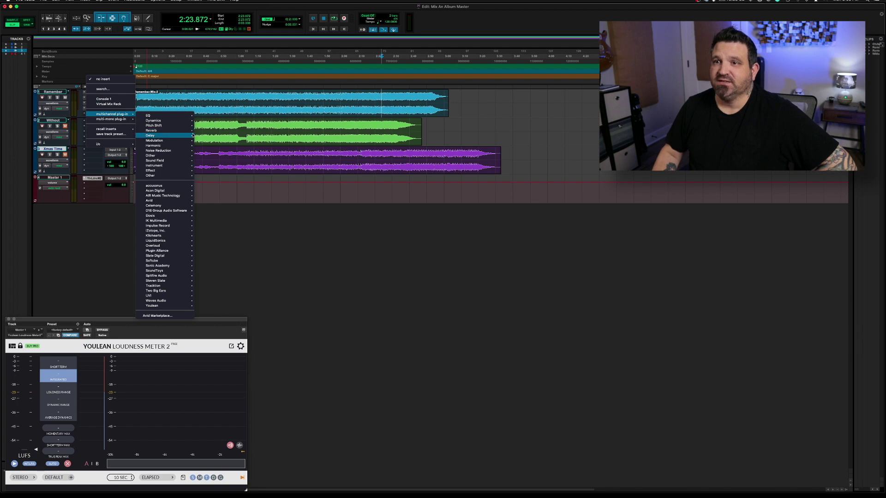
pyautogui.moveTo(188, 301)
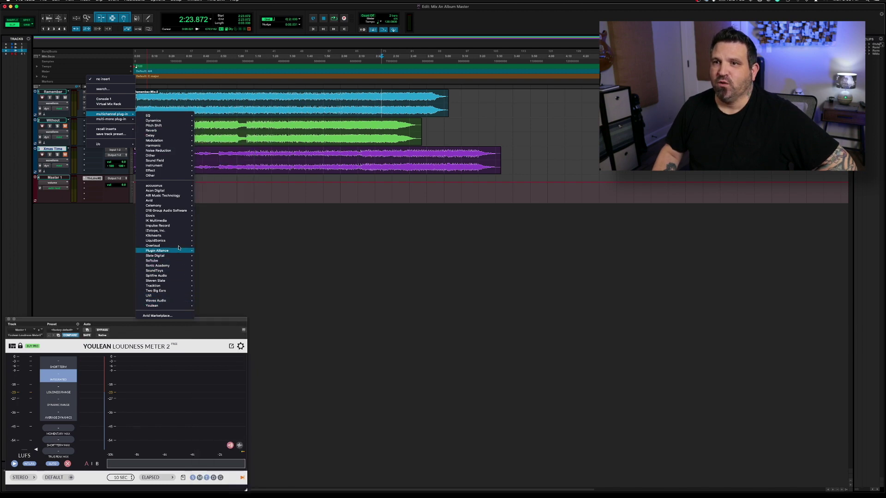
pyautogui.moveTo(175, 121)
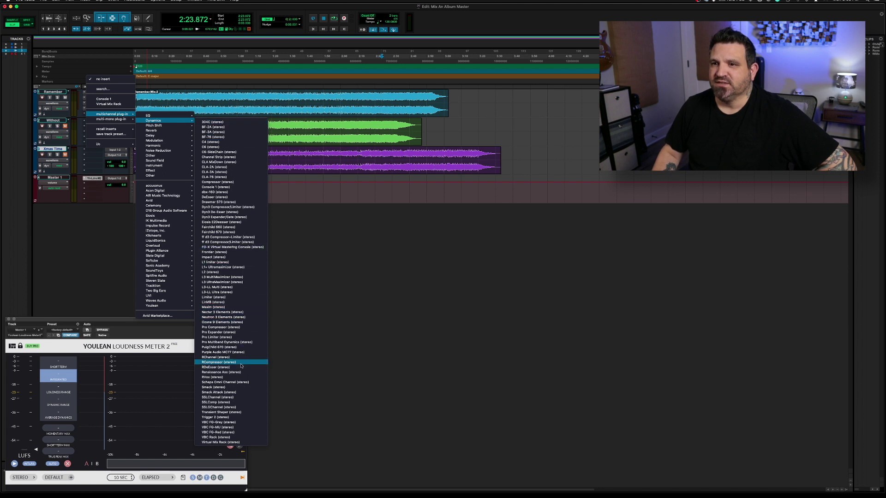
pyautogui.click(217, 282)
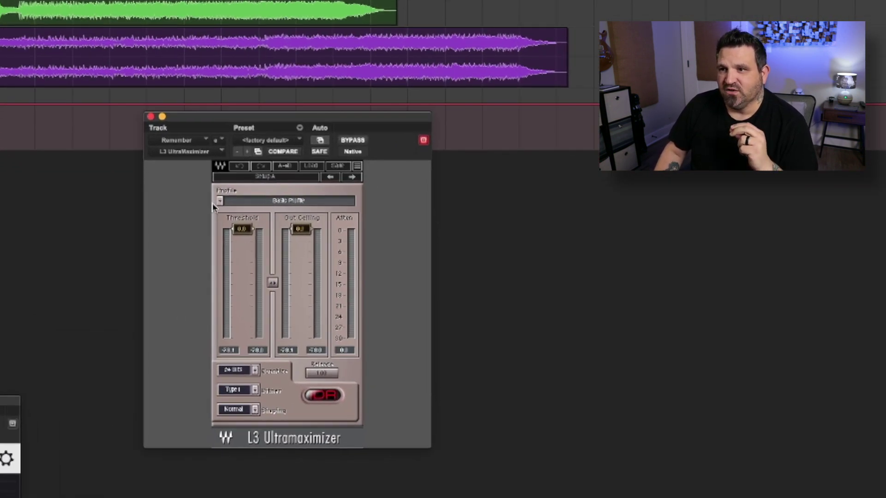
pyautogui.click(247, 204)
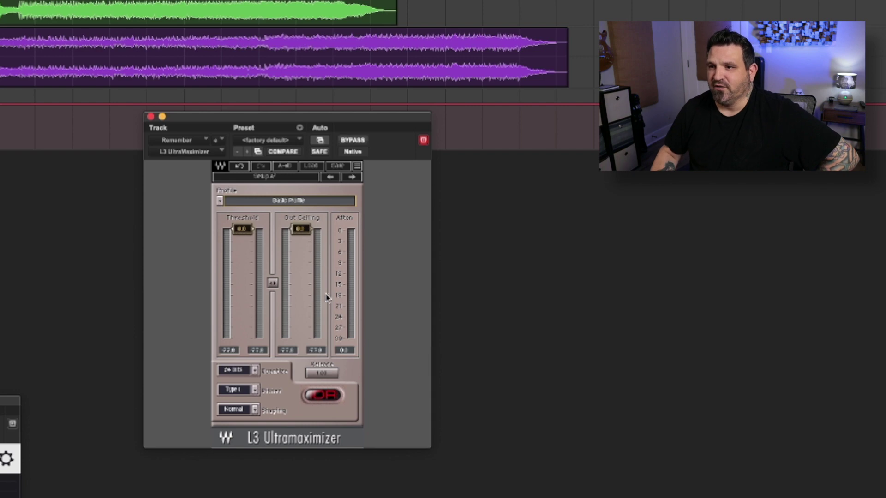
# Set the L3's dither to Type2, its shaping to Ultra and its quantize to 16 Bits
pyautogui.click(255, 391)
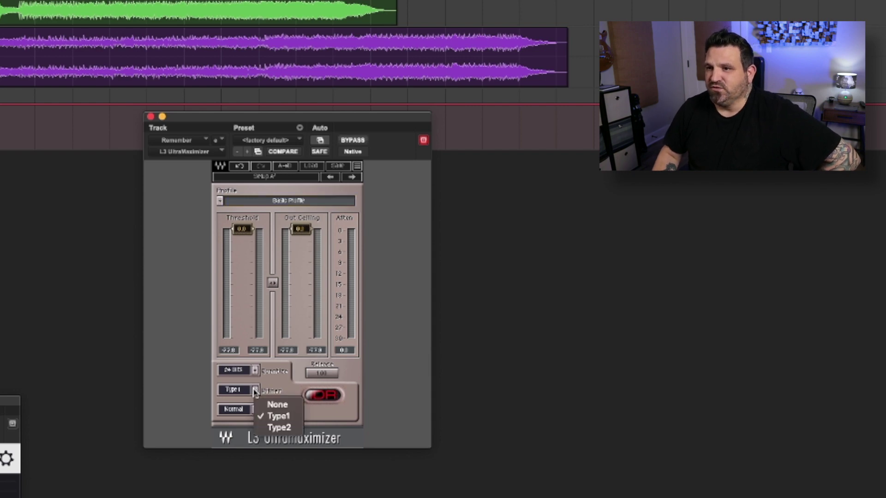
pyautogui.click(283, 428)
pyautogui.click(256, 409)
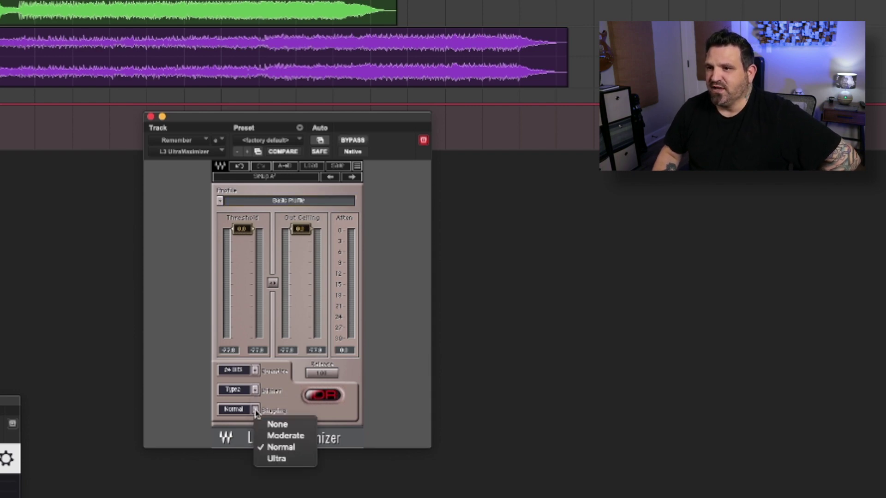
pyautogui.click(289, 460)
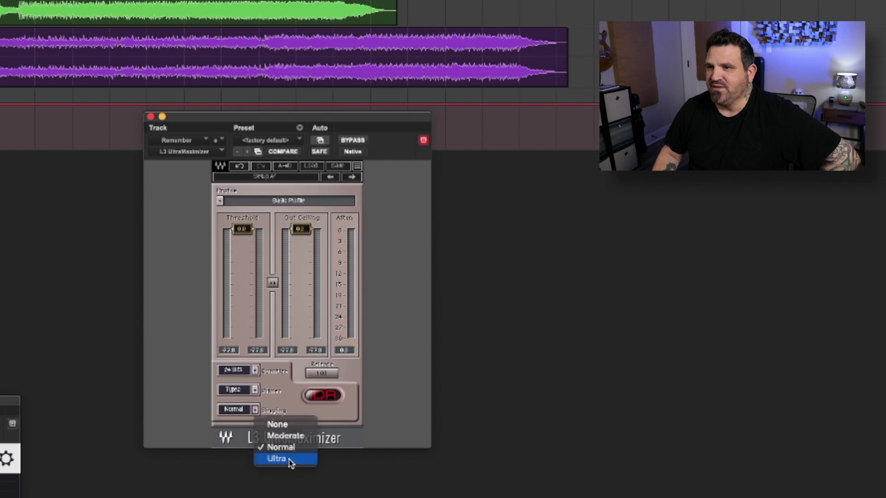
pyautogui.click(256, 372)
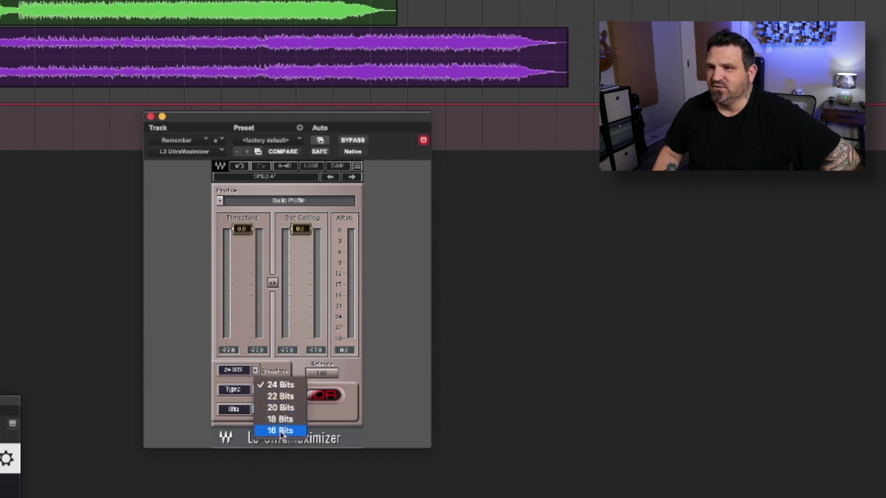
pyautogui.click(281, 431)
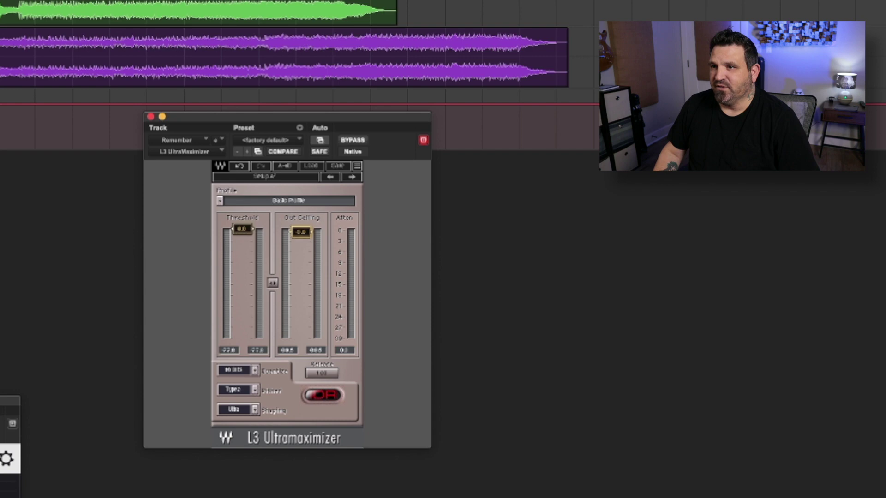
# Set the L3's threshold and output ceiling to -1.0 and play Remember to hear the limiting
pyautogui.click(243, 232)
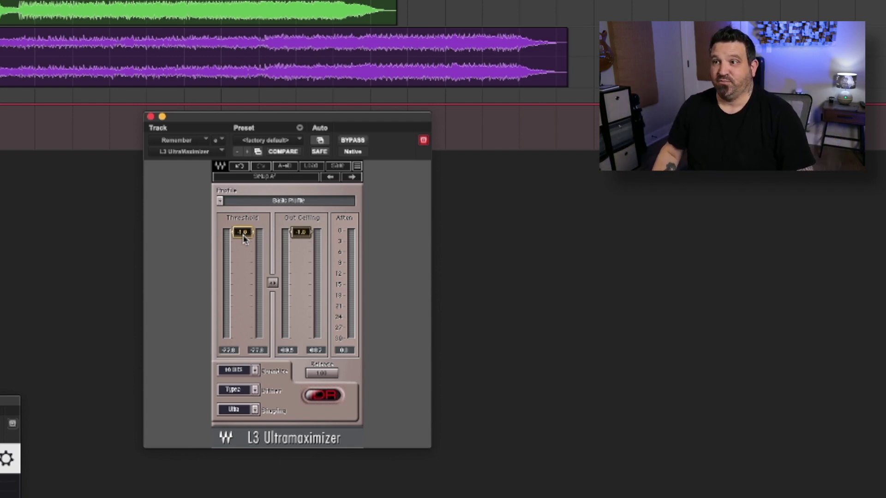
pyautogui.press('space')
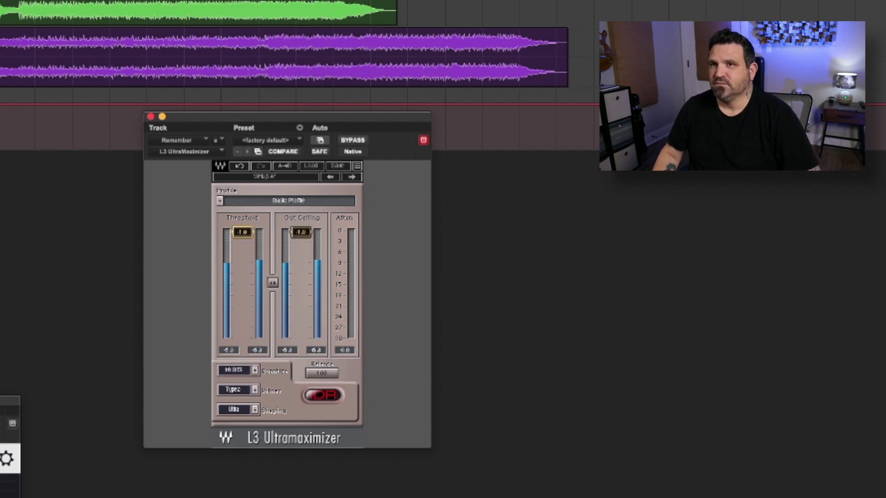
pyautogui.press('space')
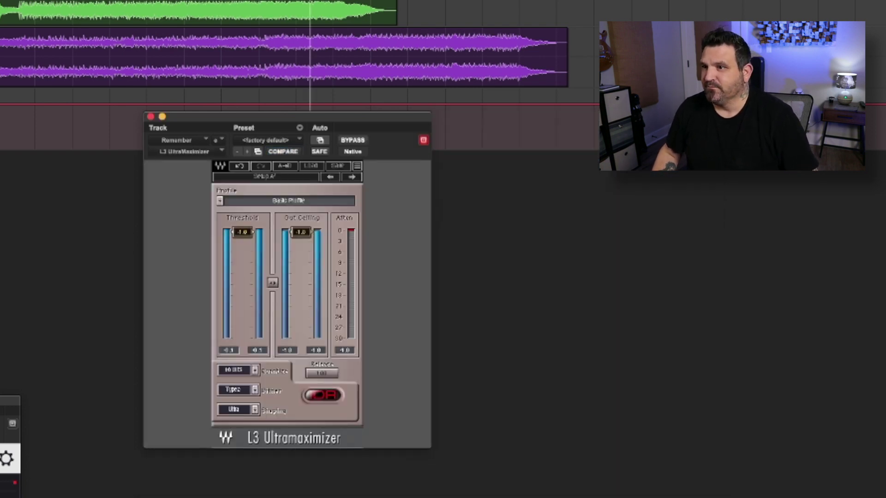
pyautogui.press('space')
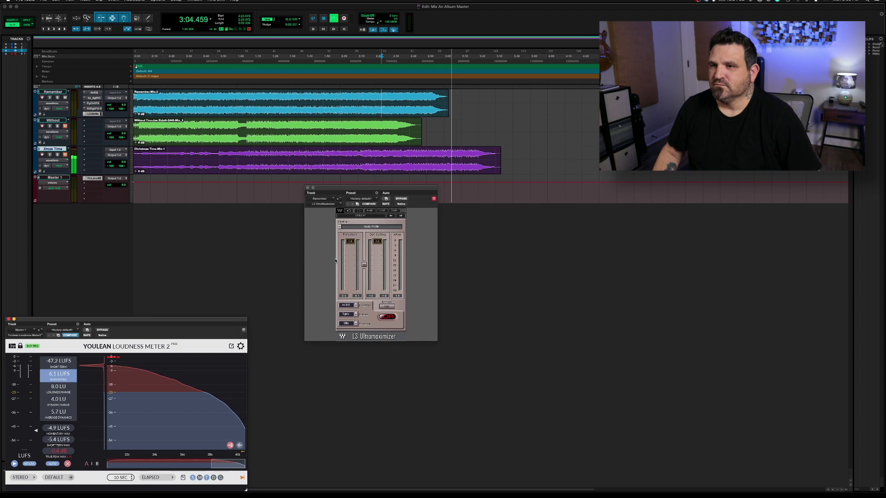
pyautogui.press('space')
# Replay Remember from the selected position and examine its loudness on the Youlean Loudness Meter 2
pyautogui.moveTo(162, 384)
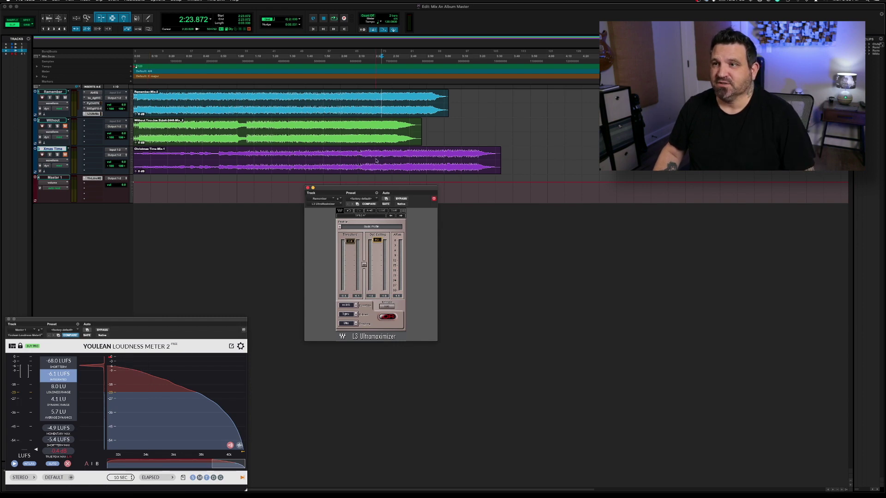
pyautogui.press('space')
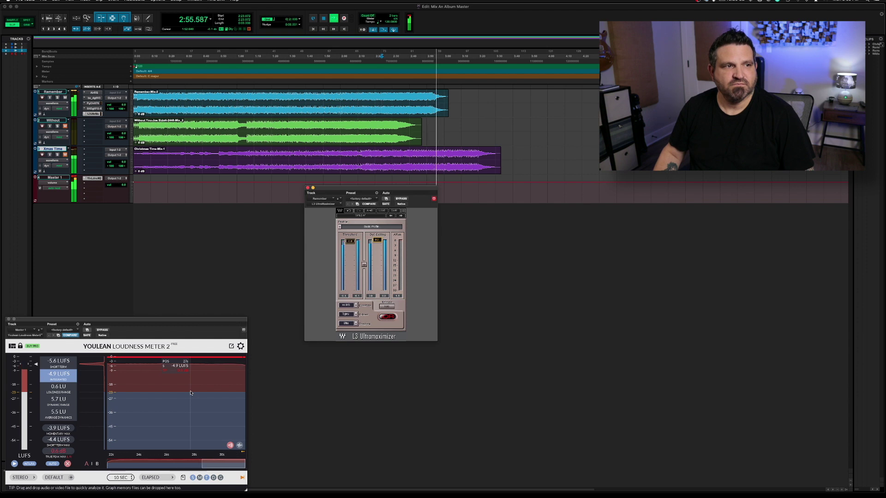
pyautogui.press('space')
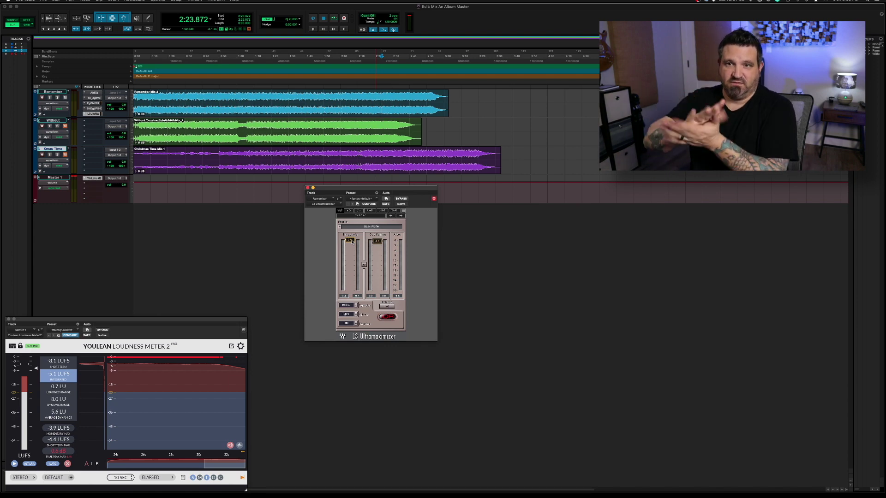
# Play Remember with a cleared loudness reading and adjust the L3 to a -1.0 output ceiling and a -0.2 threshold
pyautogui.press('space')
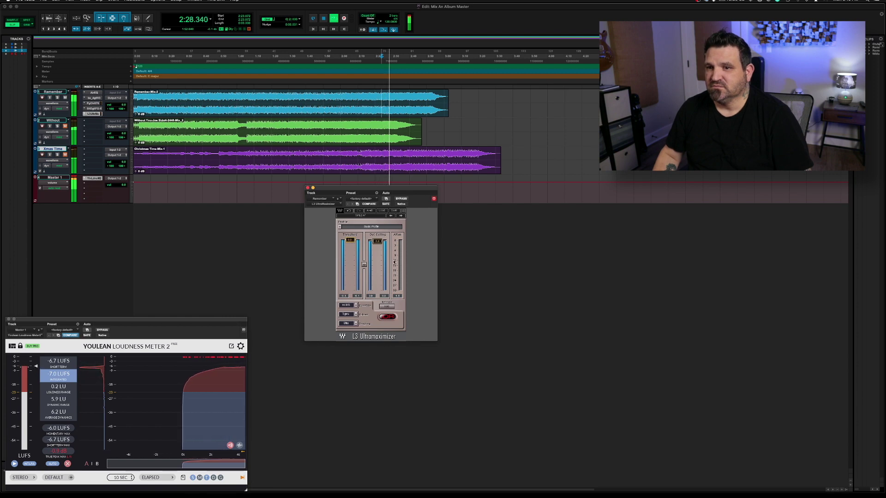
pyautogui.click(67, 463)
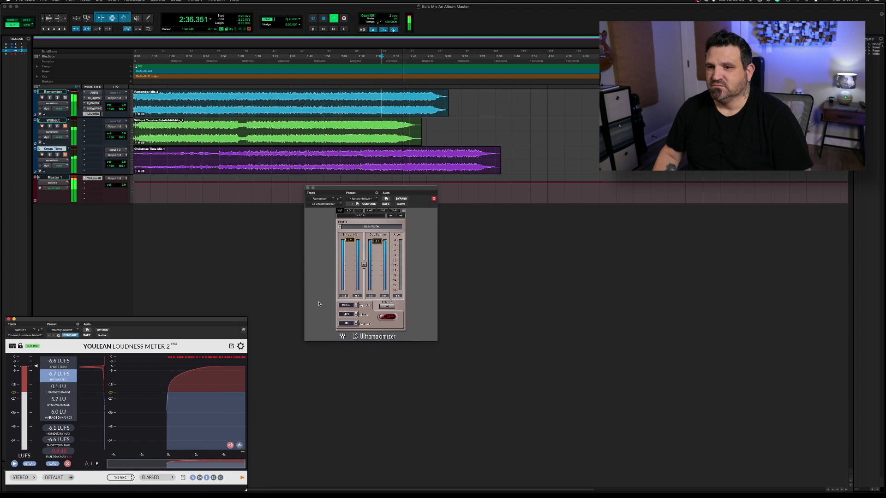
pyautogui.moveTo(377, 240); pyautogui.dragTo(377, 242)
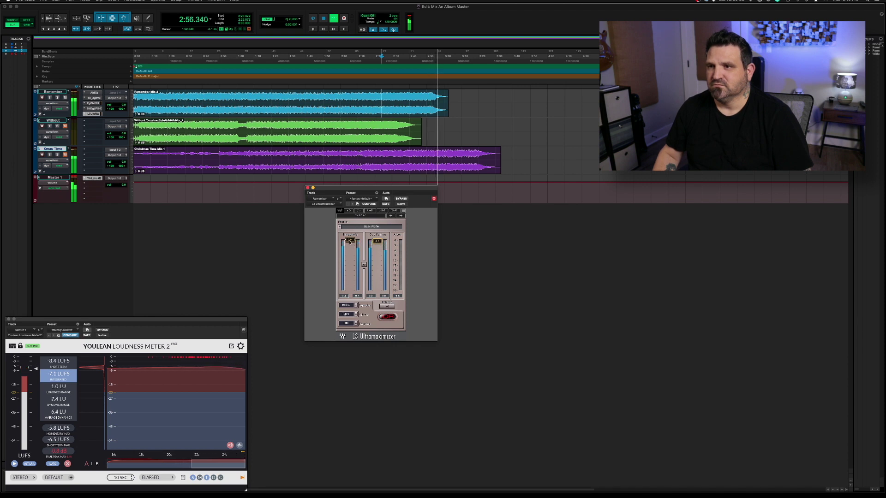
pyautogui.press('space')
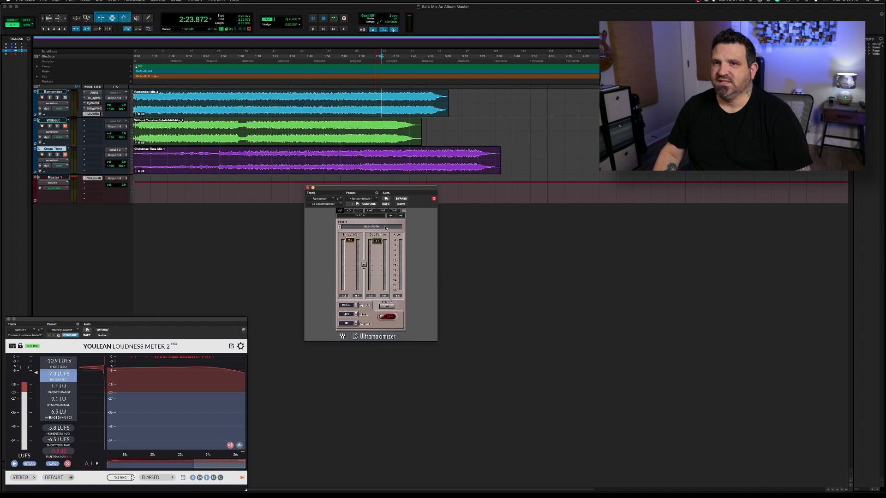
# Play Remember and audition the L3's limiting profiles, cycling from Extreme Analog through Low Level Loudness and back around to Extreme Analog
pyautogui.press('space')
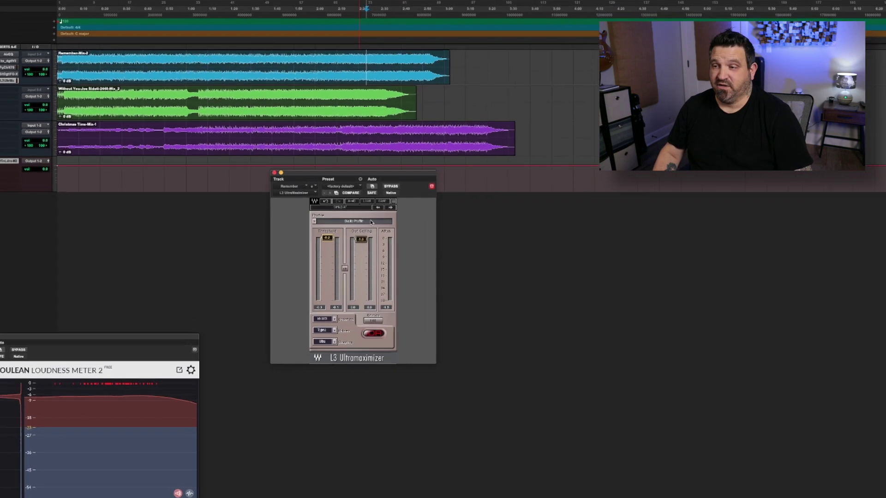
pyautogui.click(351, 214)
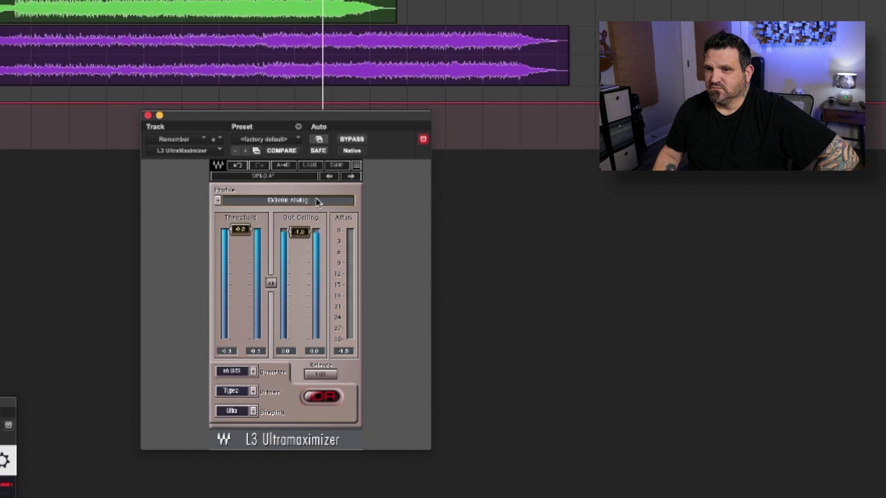
pyautogui.click(318, 202)
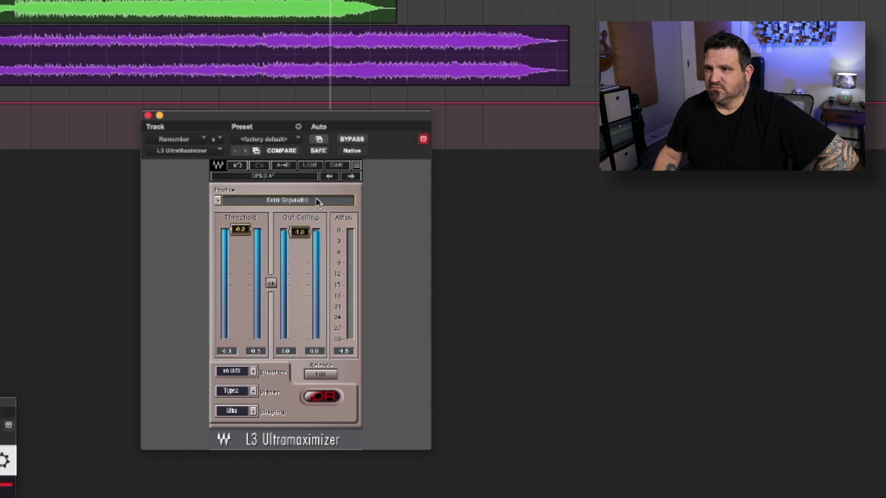
pyautogui.click(317, 203)
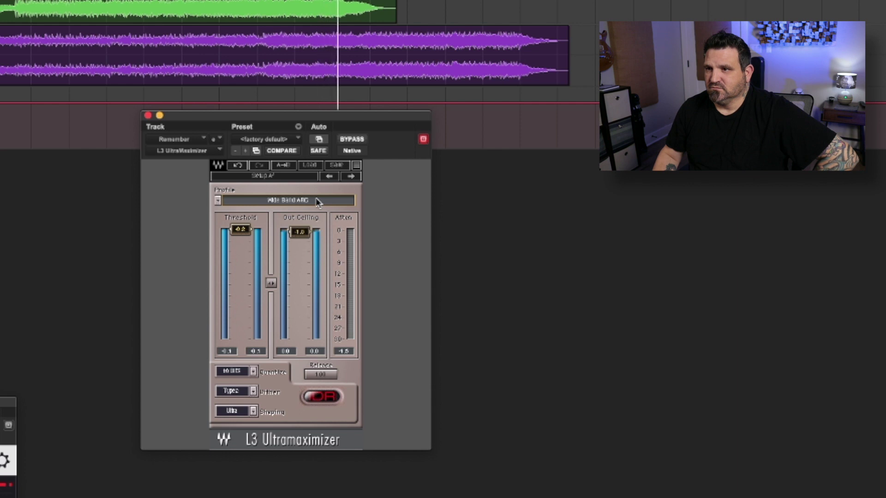
pyautogui.click(317, 202)
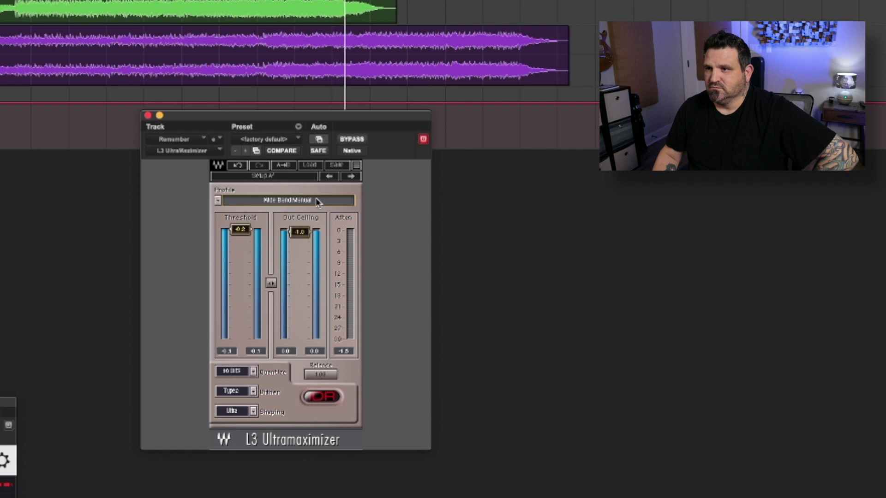
pyautogui.click(318, 202)
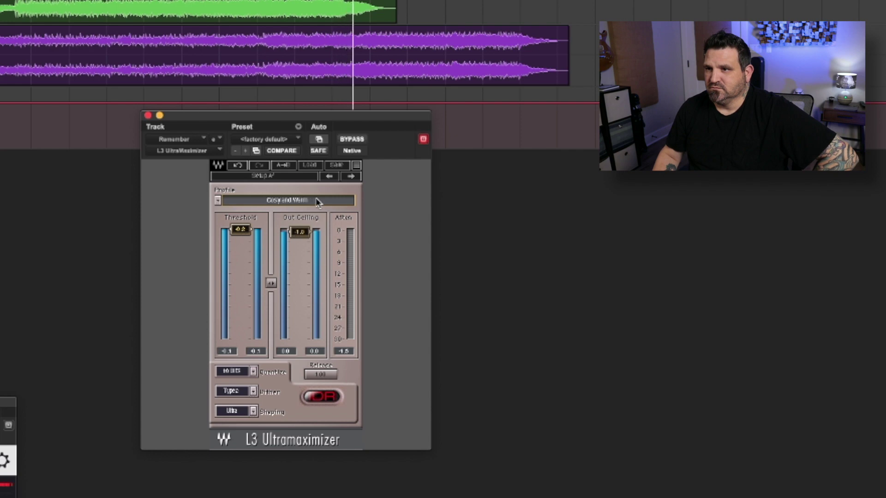
pyautogui.click(318, 202)
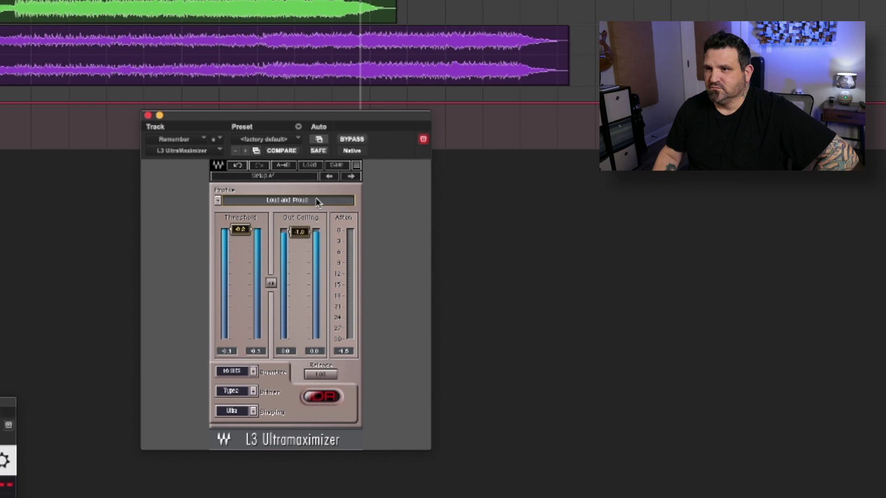
pyautogui.click(318, 202)
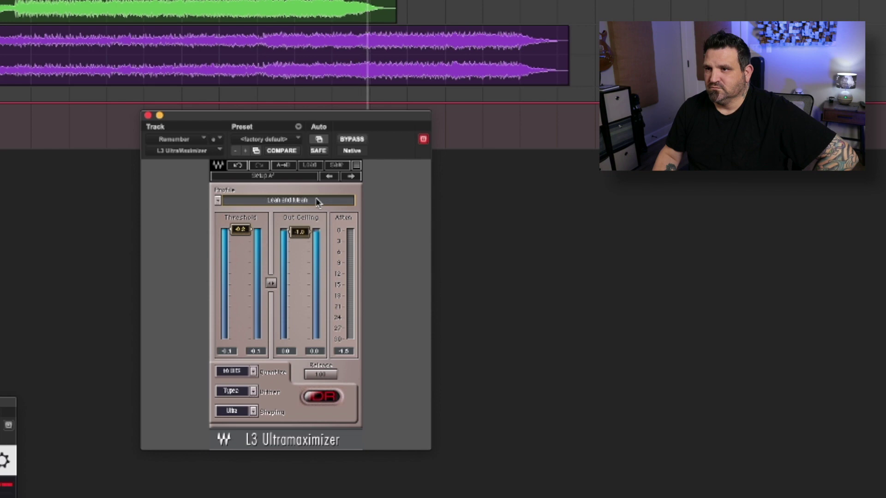
pyautogui.click(318, 202)
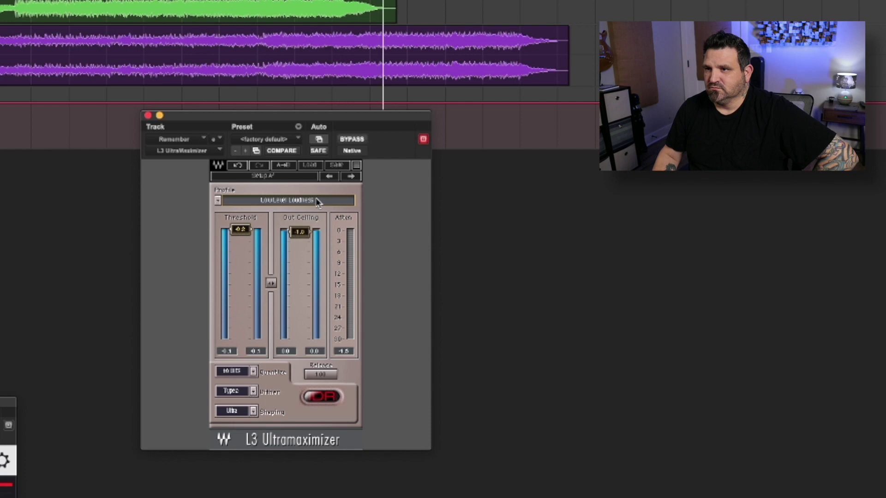
pyautogui.click(318, 202)
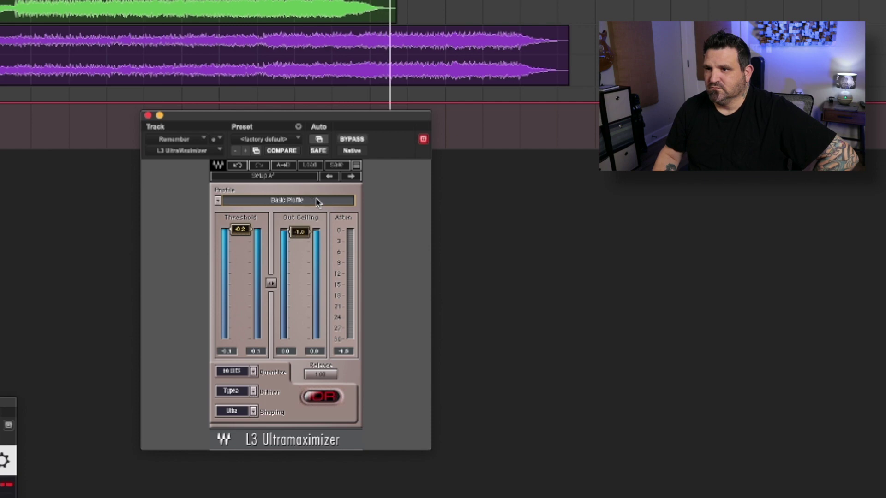
pyautogui.click(318, 202)
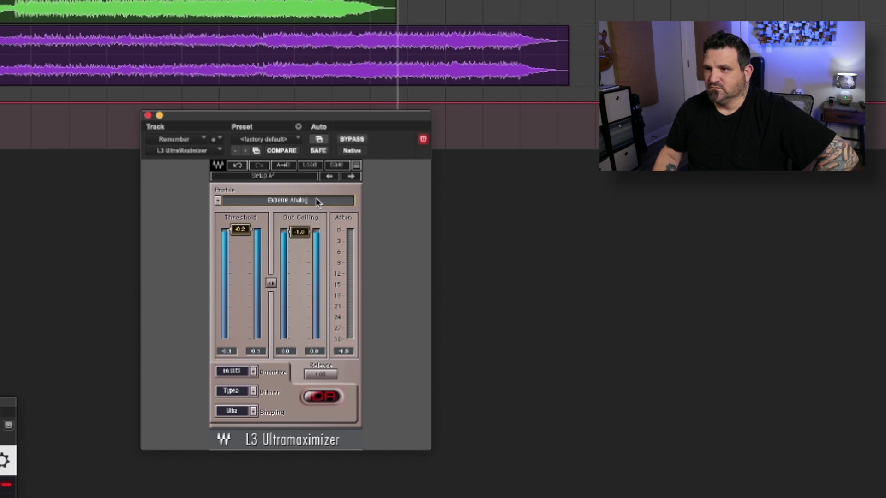
pyautogui.click(318, 202)
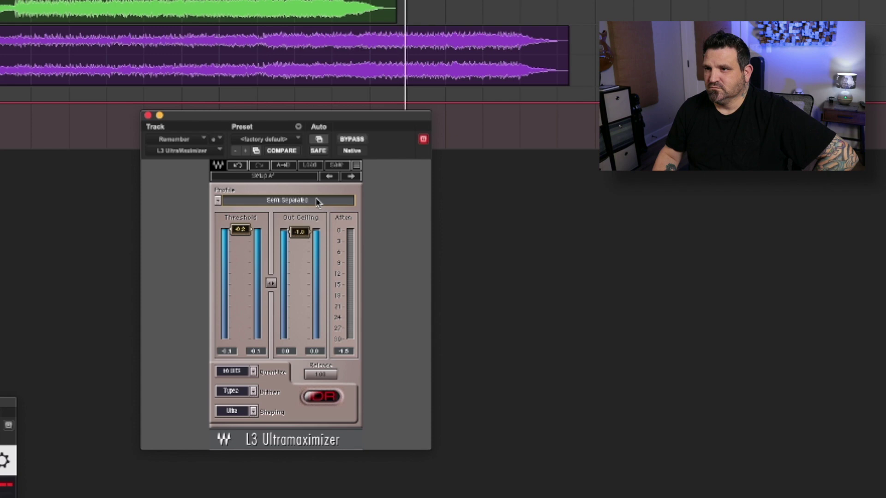
pyautogui.click(318, 202)
pyautogui.click(318, 202)
pyautogui.click(318, 202)
pyautogui.click(318, 202)
pyautogui.click(318, 202)
pyautogui.click(318, 202)
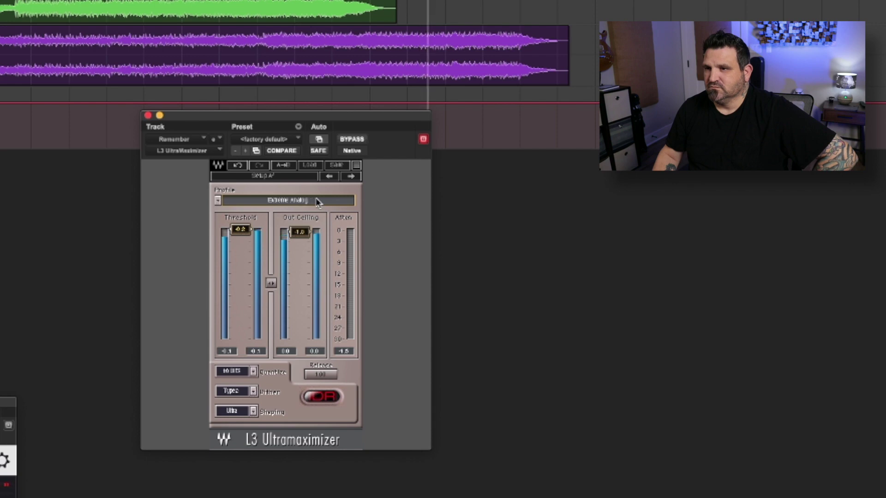
pyautogui.press('space')
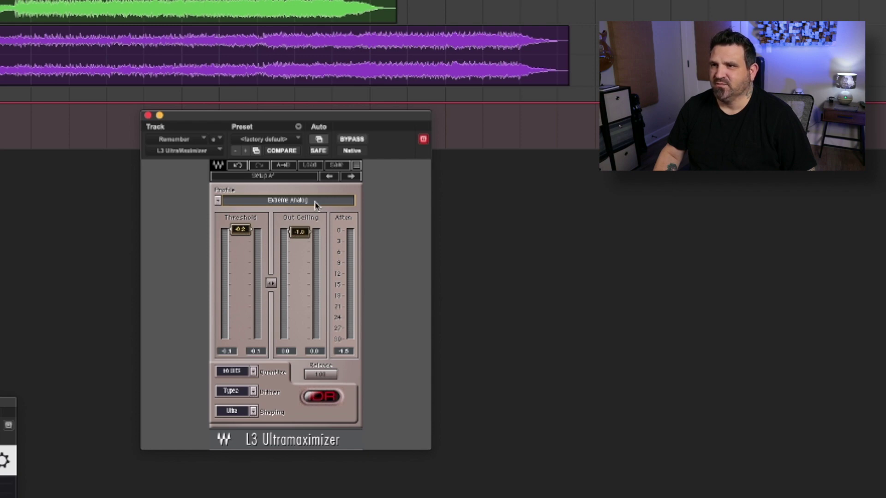
# Replay Remember, compare the L3's profiles again and choose Wide Band ARC
pyautogui.press('space')
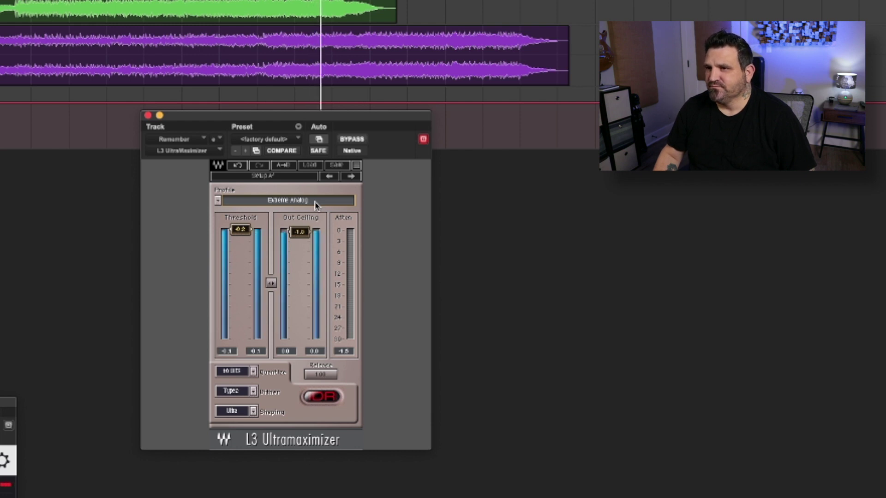
pyautogui.scroll(-1, 316, 204)
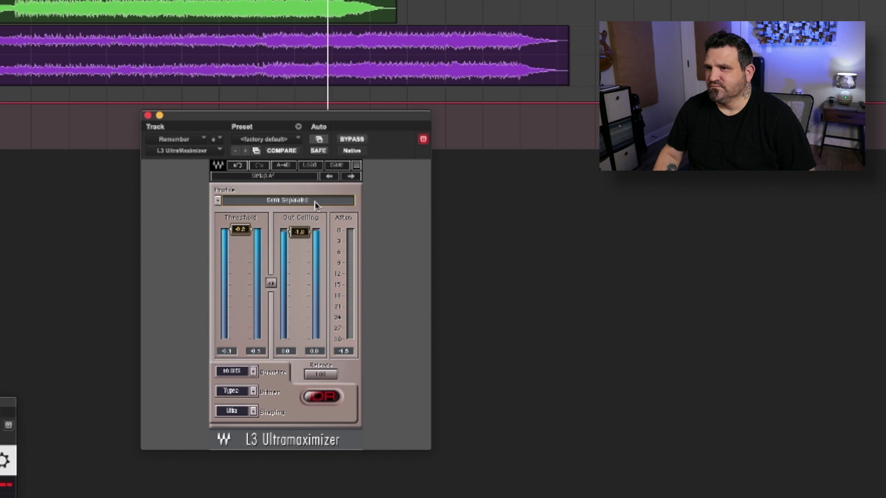
pyautogui.scroll(-1, 316, 204)
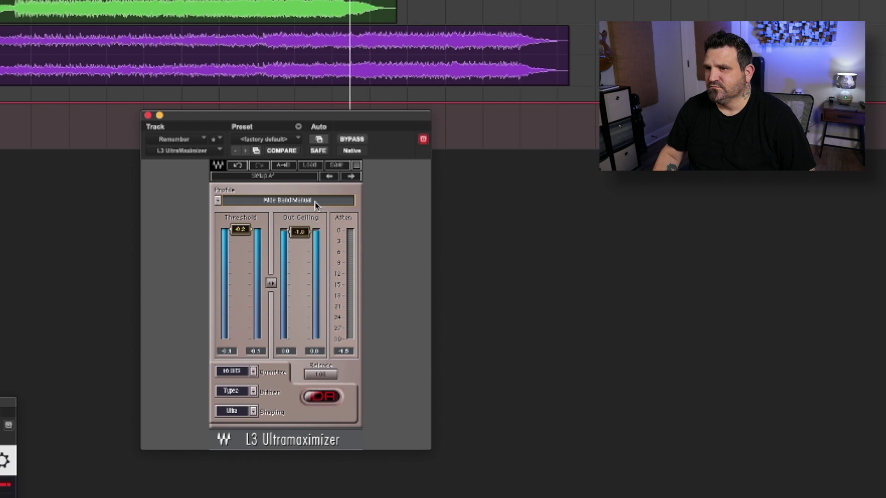
pyautogui.scroll(-1, 316, 204)
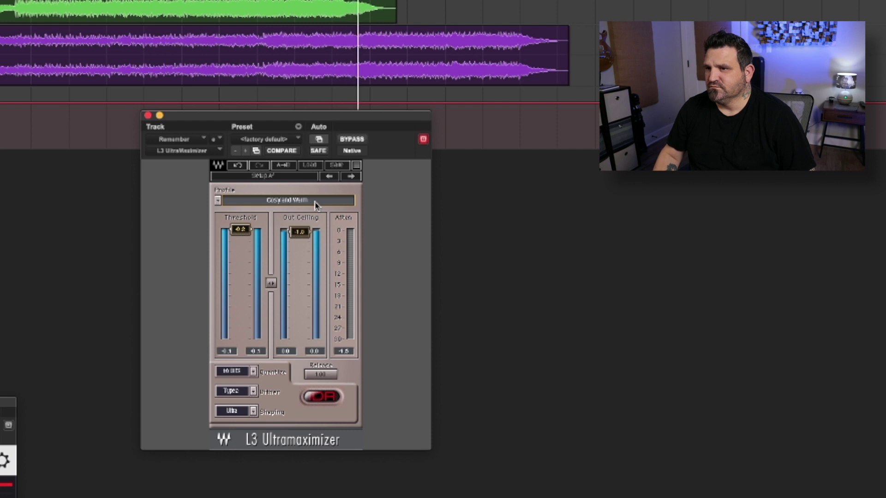
pyautogui.scroll(-1, 316, 204)
pyautogui.scroll(-2, 316, 205)
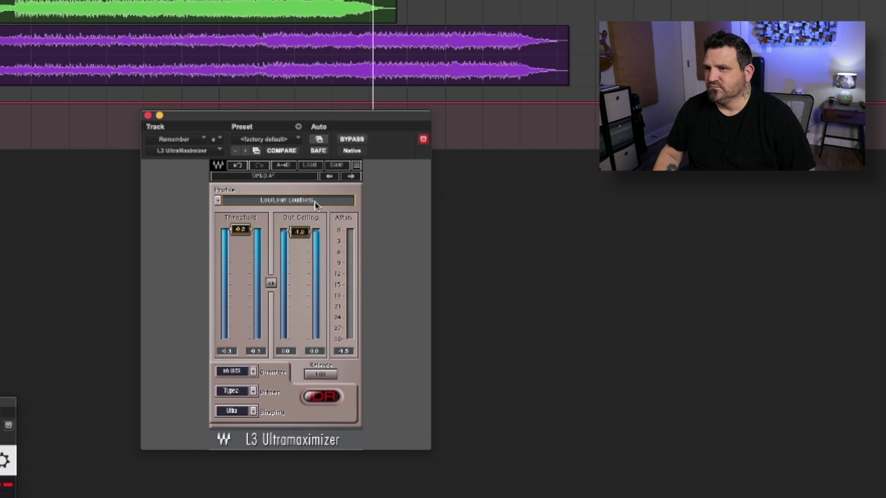
pyautogui.scroll(-2, 316, 204)
pyautogui.scroll(-1, 316, 205)
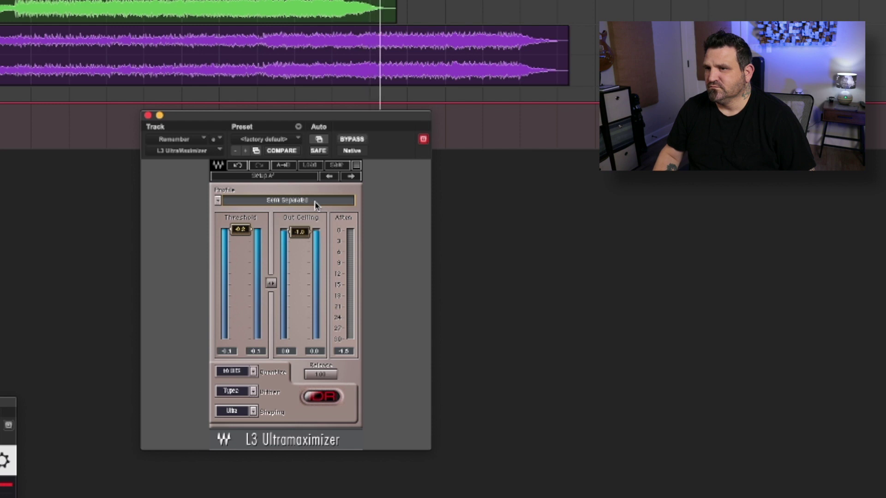
pyautogui.scroll(-1, 316, 204)
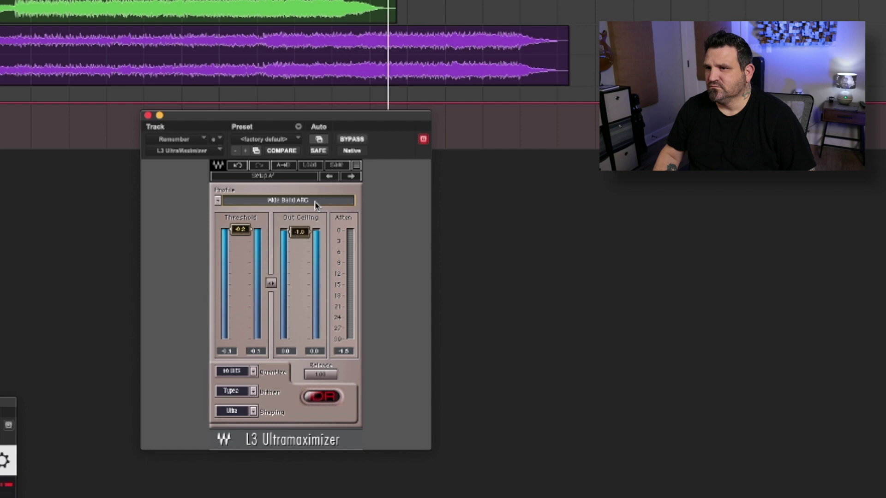
pyautogui.click(217, 201)
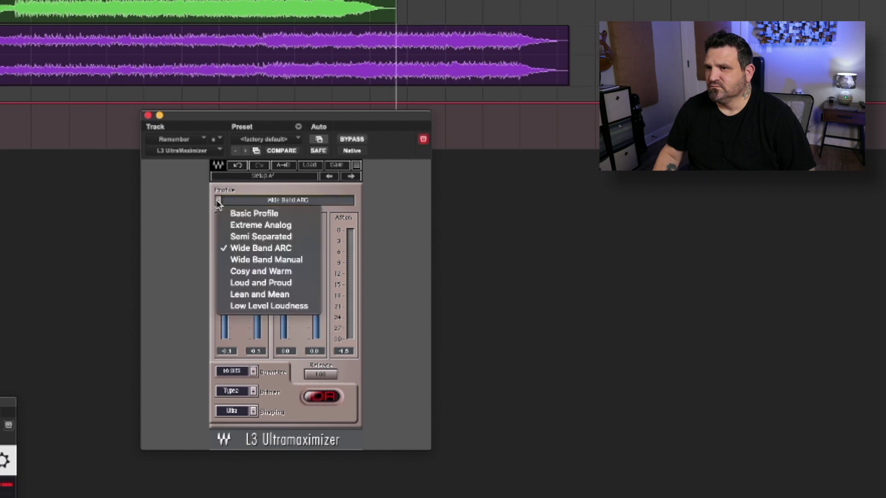
pyautogui.click(241, 249)
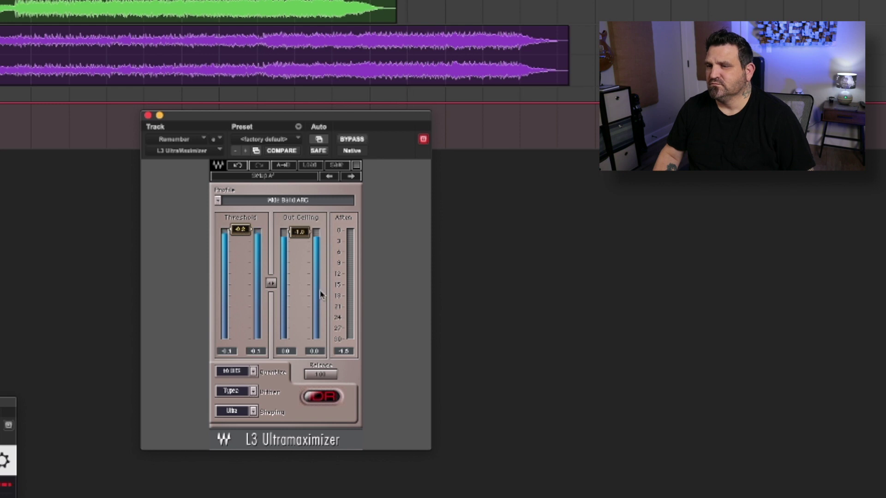
pyautogui.press('space')
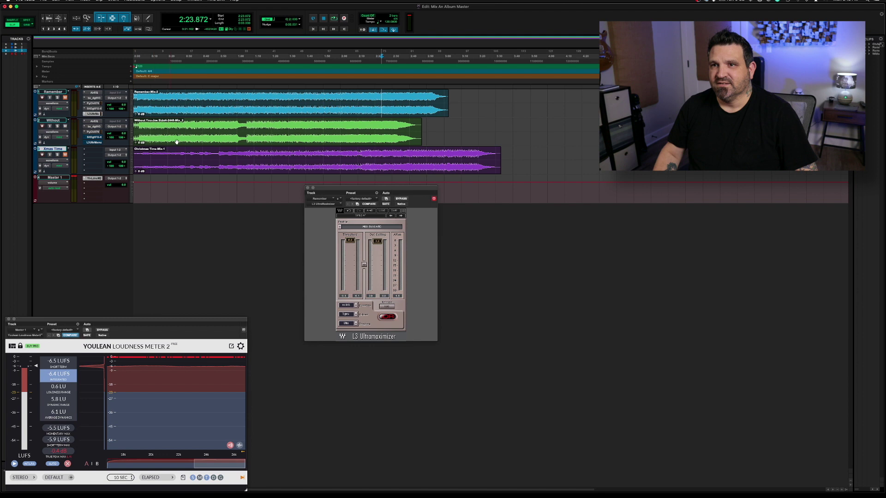
# Play Without from about 1:45.8 and switch off the Air band in that track's AirEQ
pyautogui.click(316, 128)
pyautogui.click(93, 114)
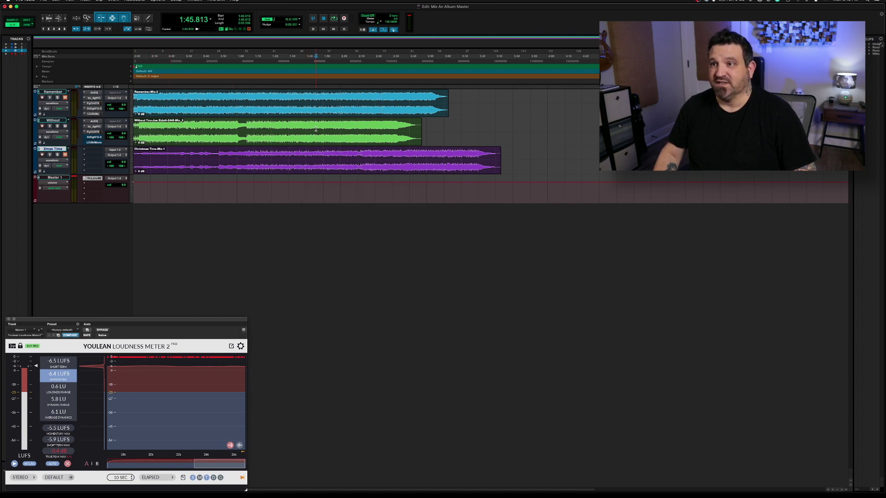
pyautogui.click(98, 123)
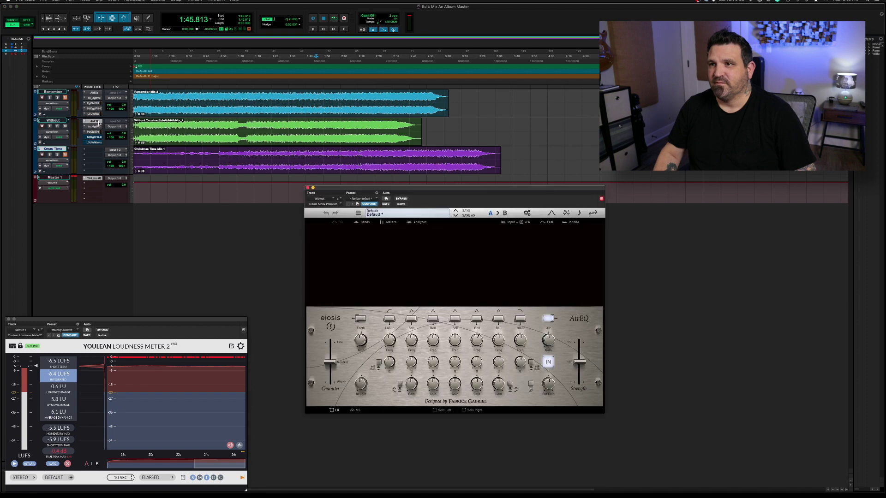
pyautogui.press('space')
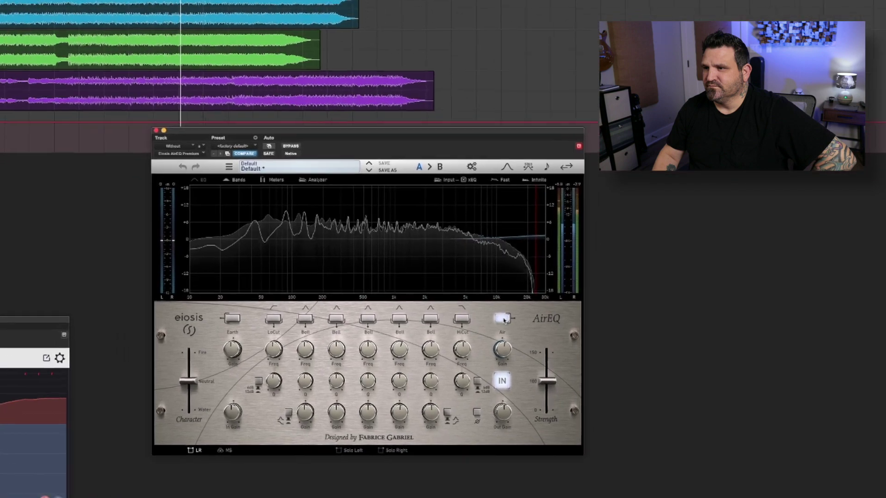
pyautogui.click(503, 319)
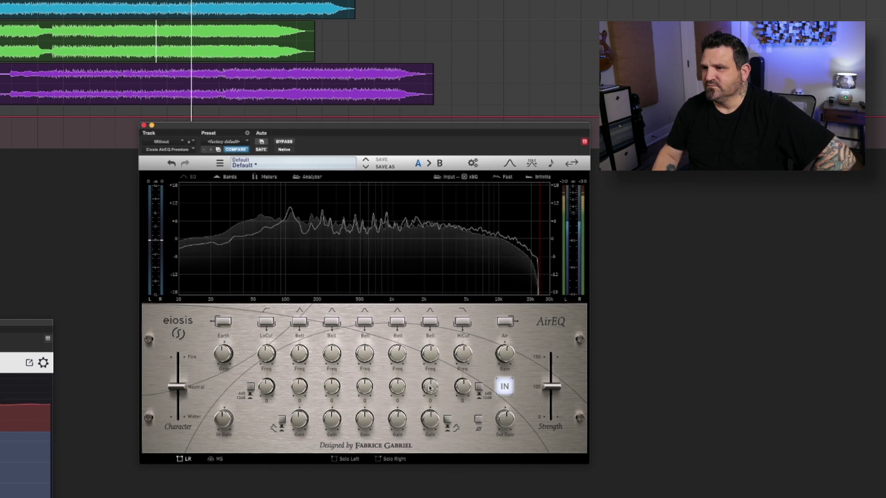
# Set the highest bell band of Without's AirEQ to about 6.85 kHz, boost it slightly and narrow its Q
pyautogui.moveTo(430, 351)
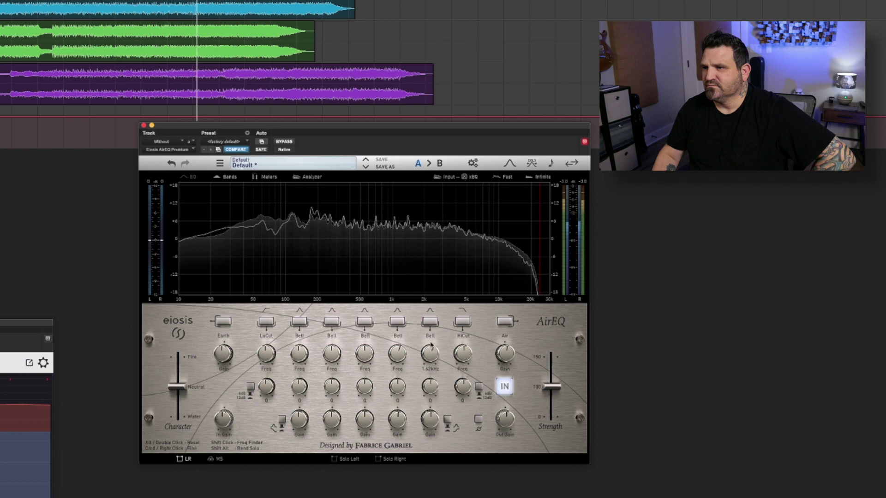
pyautogui.moveTo(430, 367); pyautogui.dragTo(431, 353)
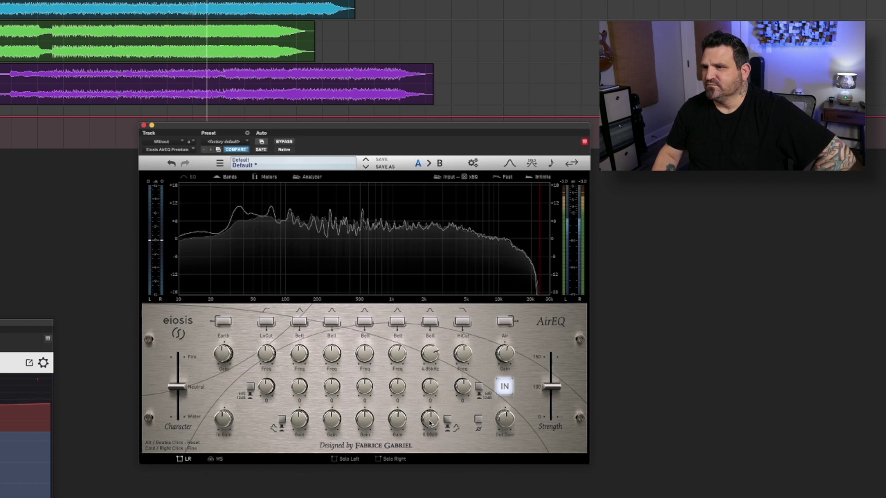
pyautogui.moveTo(431, 419)
pyautogui.moveTo(429, 387); pyautogui.dragTo(428, 365)
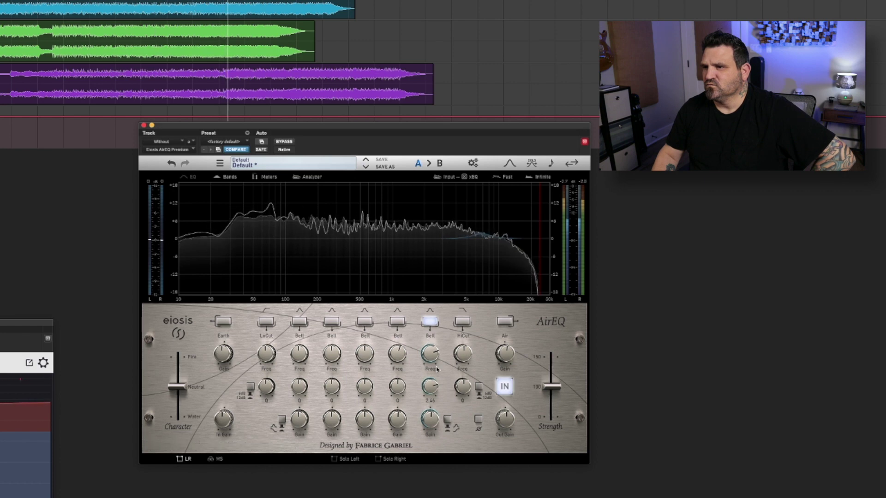
pyautogui.moveTo(432, 389); pyautogui.dragTo(433, 393)
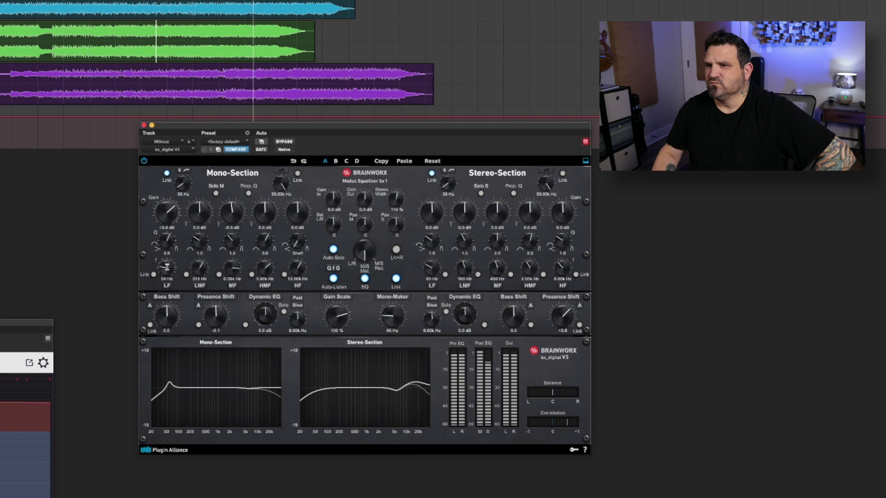
# Sweep and fine-tune the Mono-Section LF frequency in Without's bx_digital V3 while listening to the soloed bass band
pyautogui.click(167, 267)
pyautogui.moveTo(167, 267); pyautogui.dragTo(167, 271)
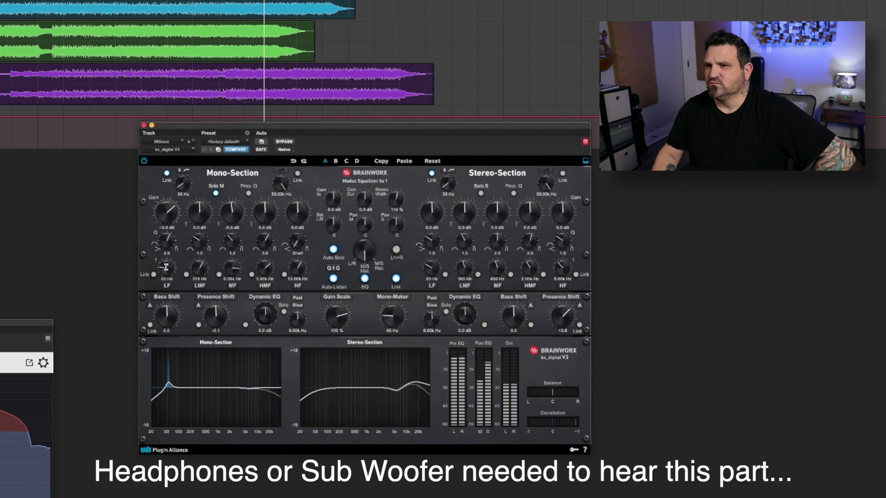
pyautogui.moveTo(167, 270); pyautogui.dragTo(166, 267)
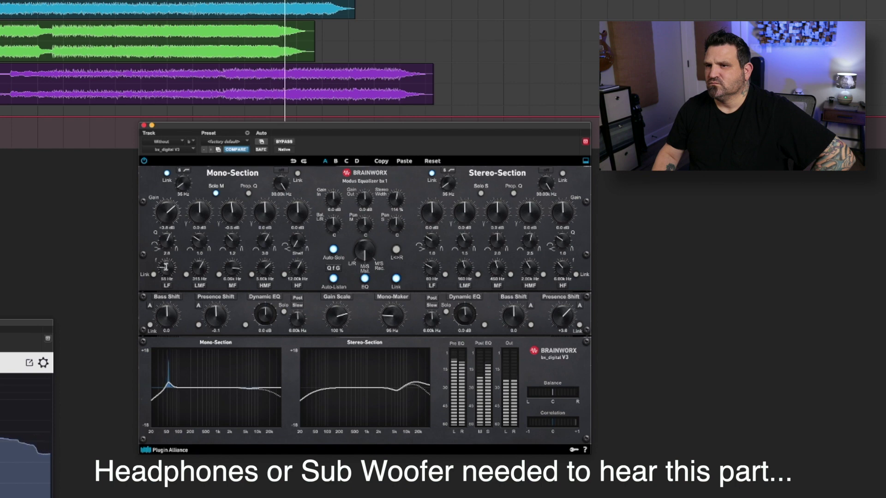
pyautogui.click(166, 266)
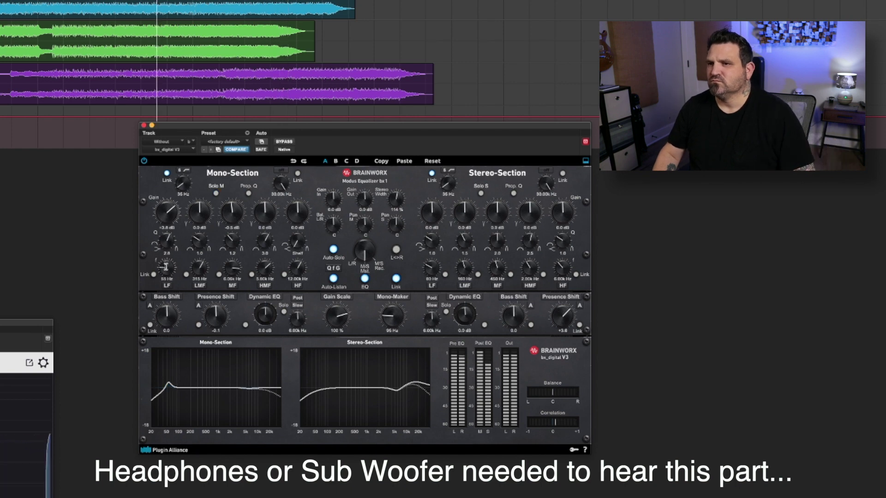
# Set the Mono-Section LF frequency in Without's bx_digital V3 to 64 Hz and compare the processed sound with the plugin bypassed
pyautogui.moveTo(166, 267); pyautogui.dragTo(165, 264)
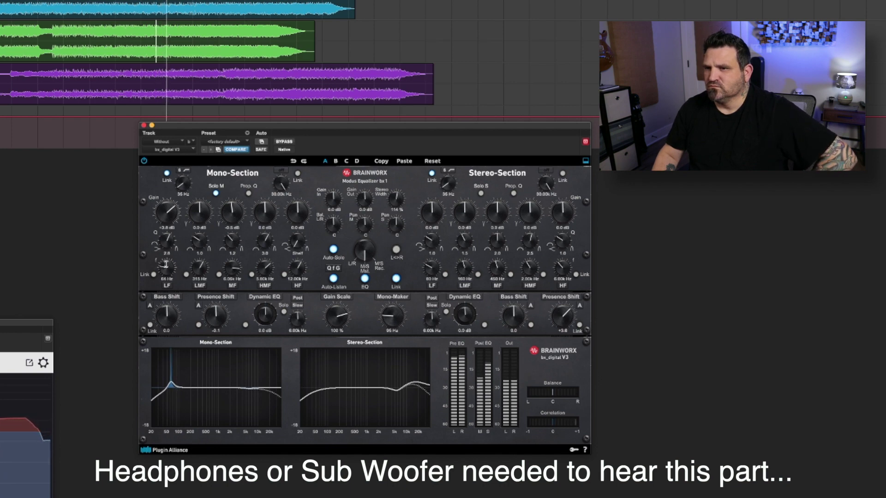
pyautogui.moveTo(166, 265); pyautogui.dragTo(167, 266)
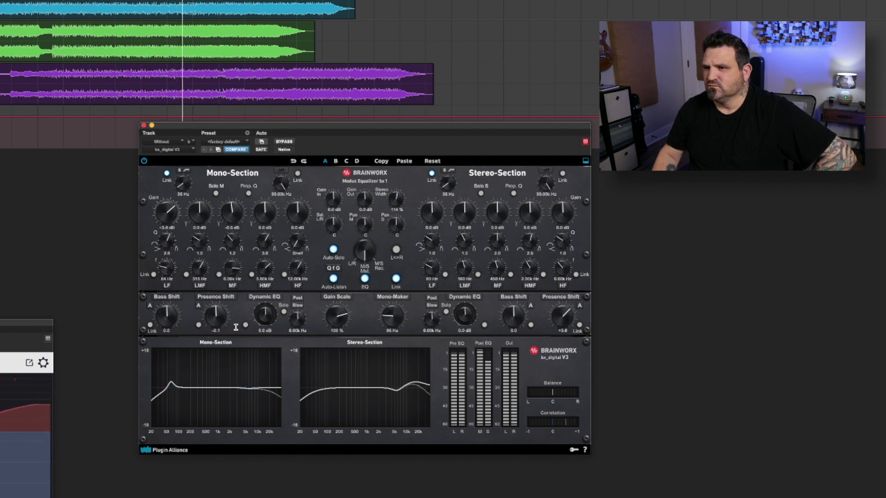
pyautogui.click(284, 141)
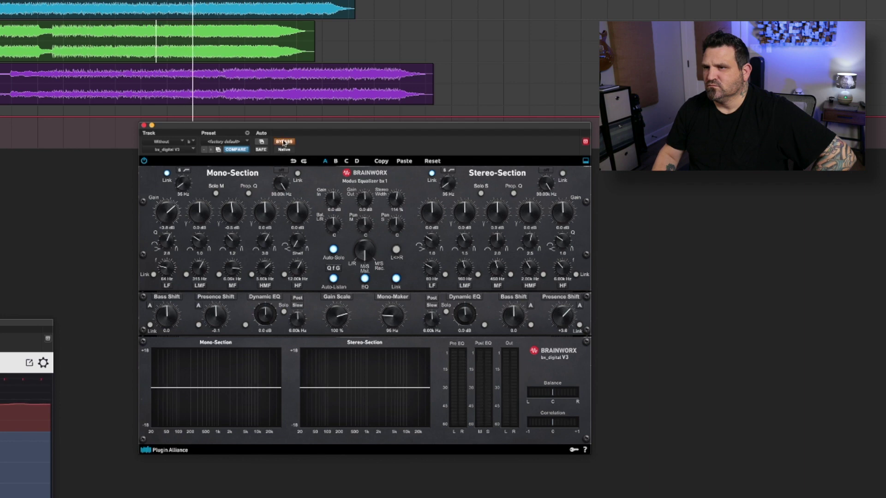
pyautogui.click(284, 141)
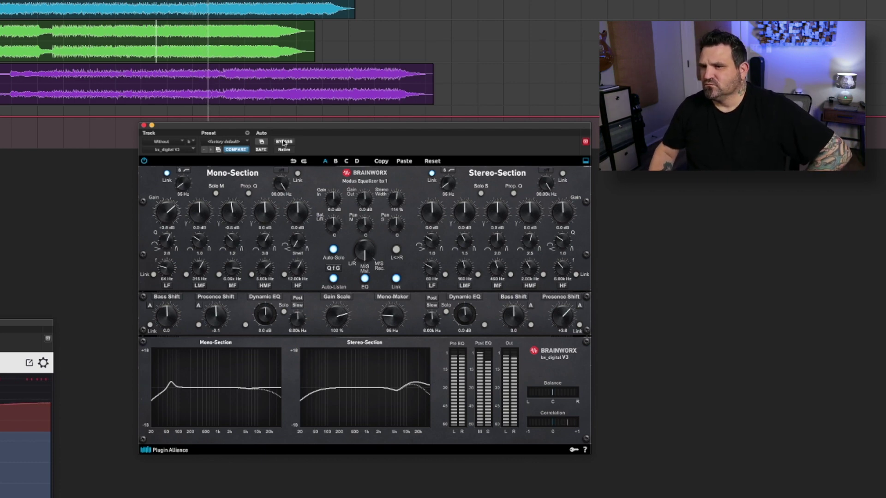
# Reduce the Stereo-Section Presence Shift to about +1.5, set the Stereo Width to 117%, and compare against bypass
pyautogui.moveTo(564, 318); pyautogui.dragTo(564, 325)
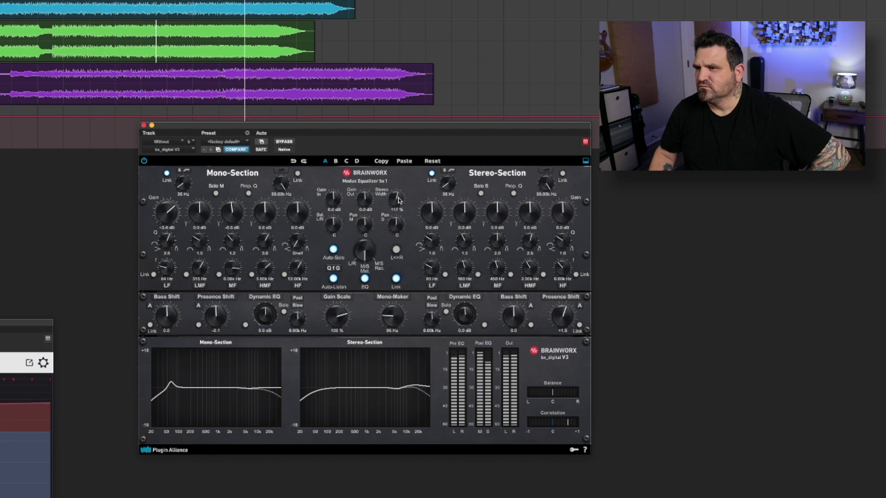
pyautogui.click(282, 141)
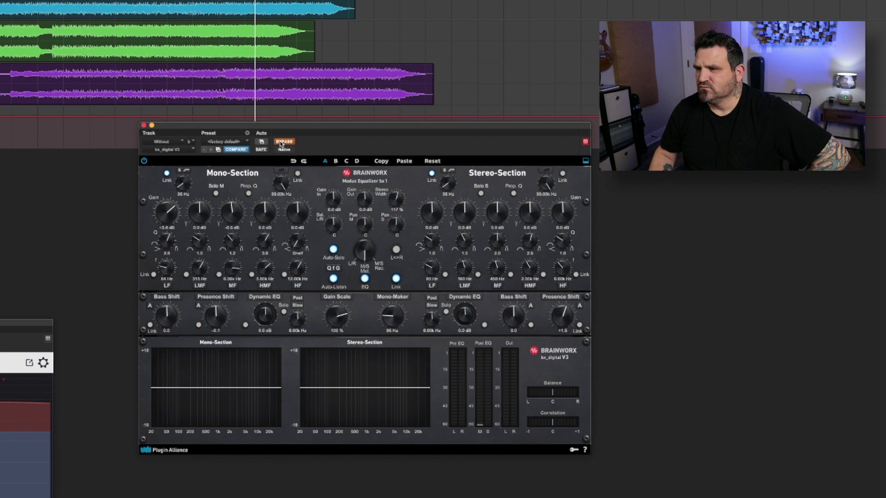
pyautogui.click(280, 143)
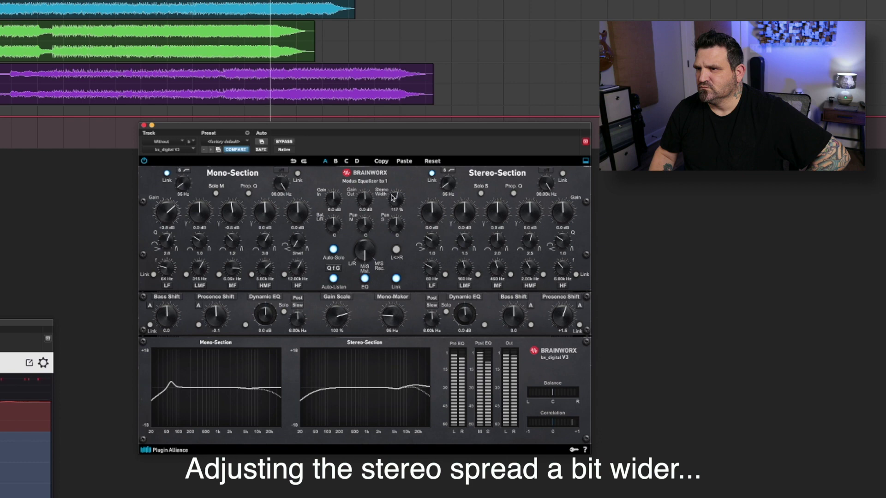
# Widen the Stereo Width to 121%, replay the passage and compare bx_digital V3 with its bypassed state
pyautogui.scroll(2, 392, 198)
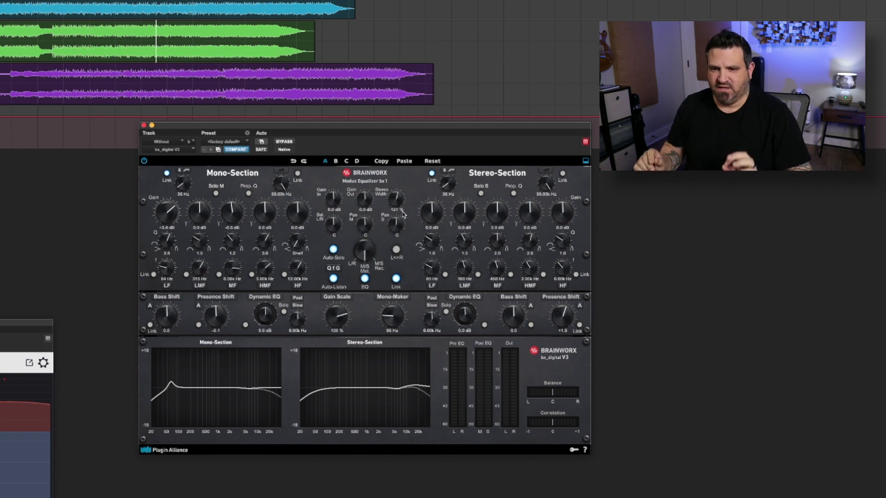
pyautogui.press('space')
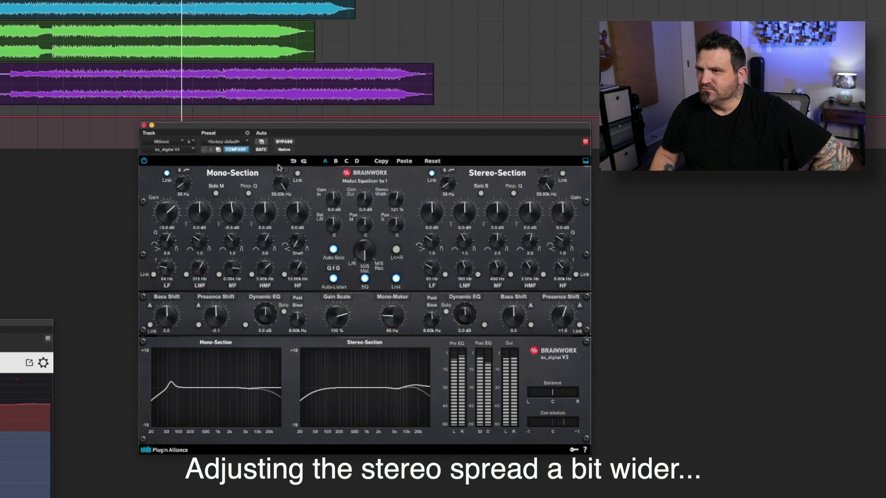
pyautogui.click(285, 142)
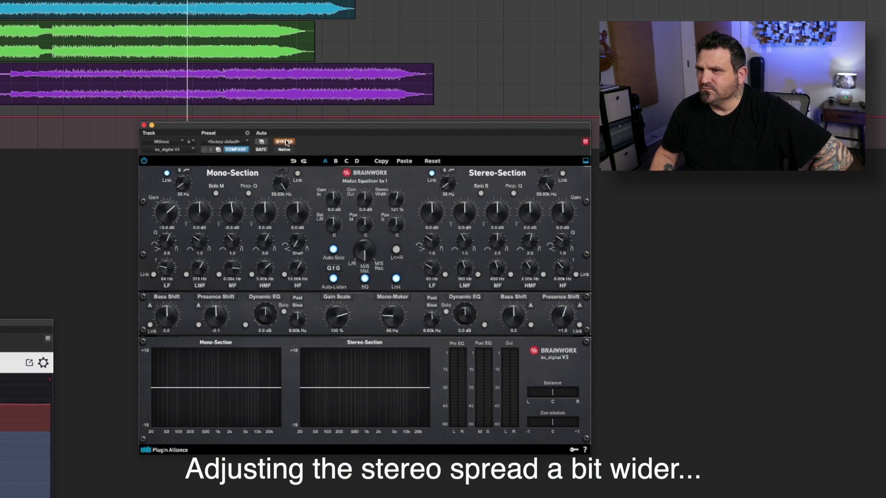
pyautogui.click(285, 142)
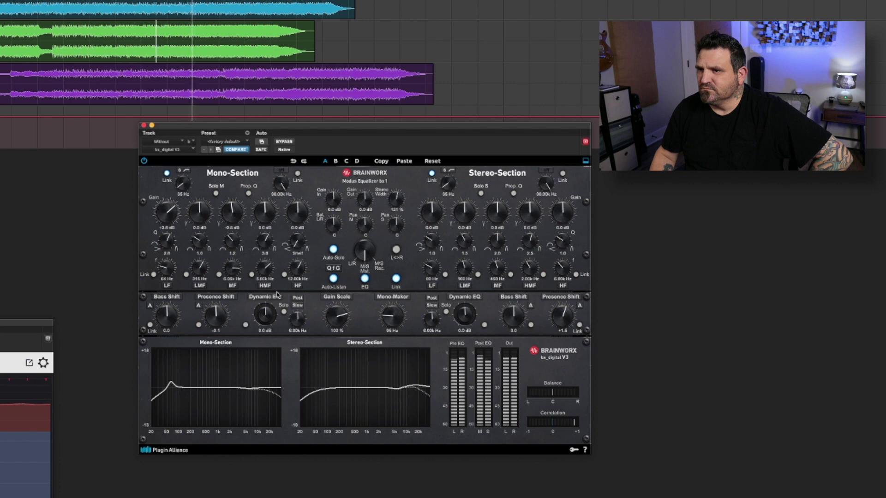
# Try a slightly negative Bass Shift in the Mono-Section of Without's bx_digital V3
pyautogui.click(167, 316)
pyautogui.moveTo(167, 314); pyautogui.dragTo(165, 315)
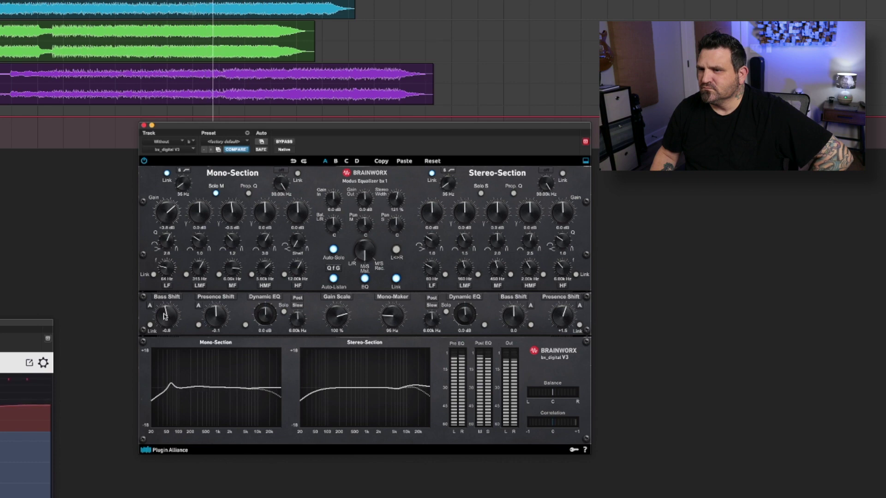
pyautogui.moveTo(166, 316); pyautogui.dragTo(165, 314)
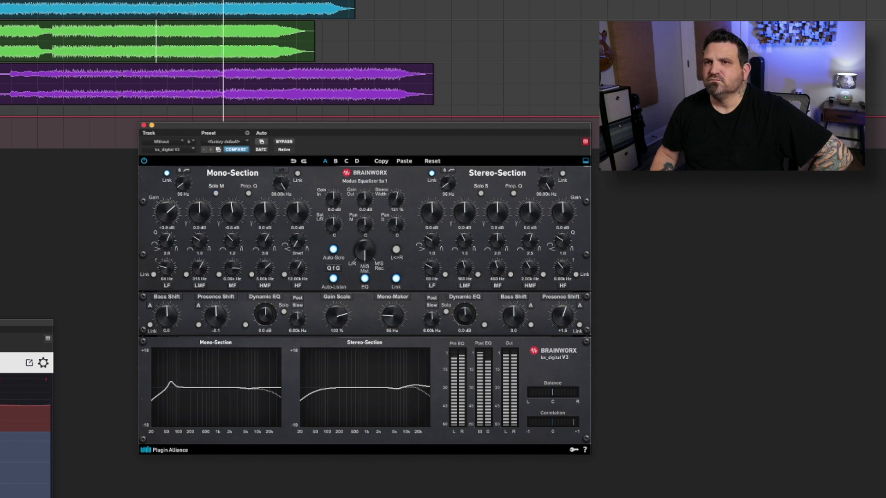
# Open Without's PuigChild 670 and compare its compression with the bypassed signal
pyautogui.click(188, 141)
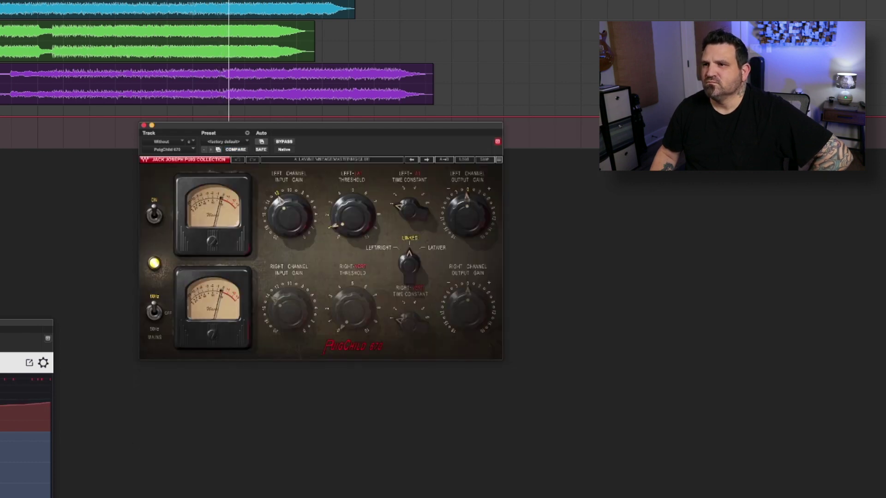
pyautogui.click(285, 142)
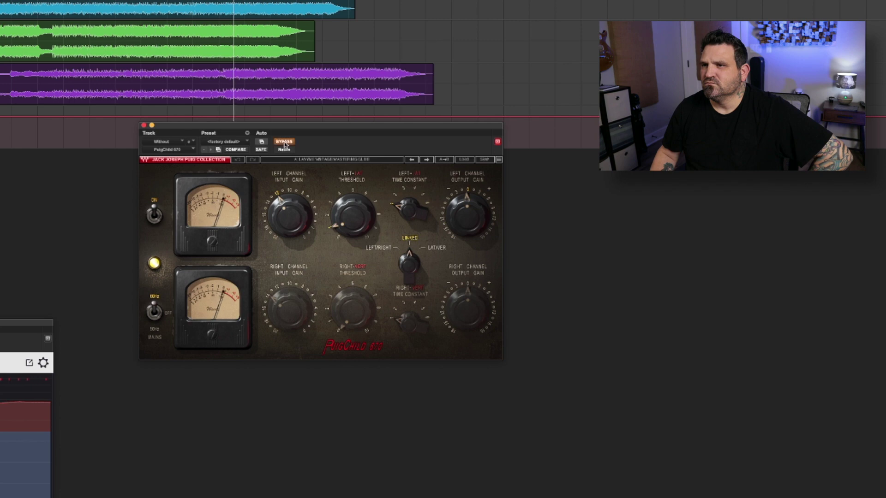
pyautogui.click(285, 143)
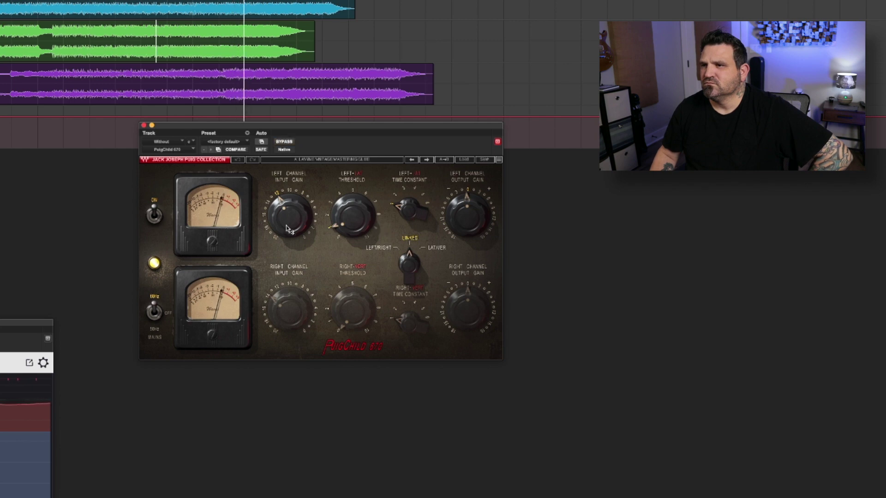
pyautogui.moveTo(287, 221)
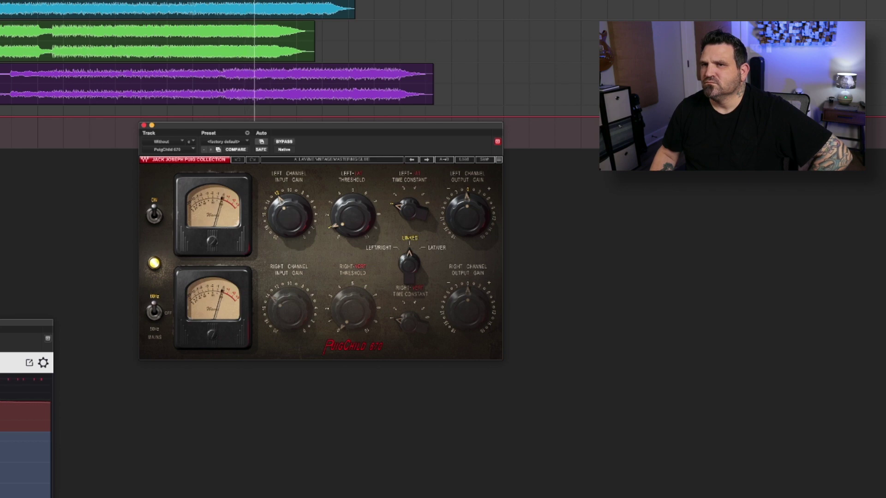
# Open Without's FG-X, switch on Constant Gain Monitoring in FG Level and take the plugin out of bypass
pyautogui.click(1, 138)
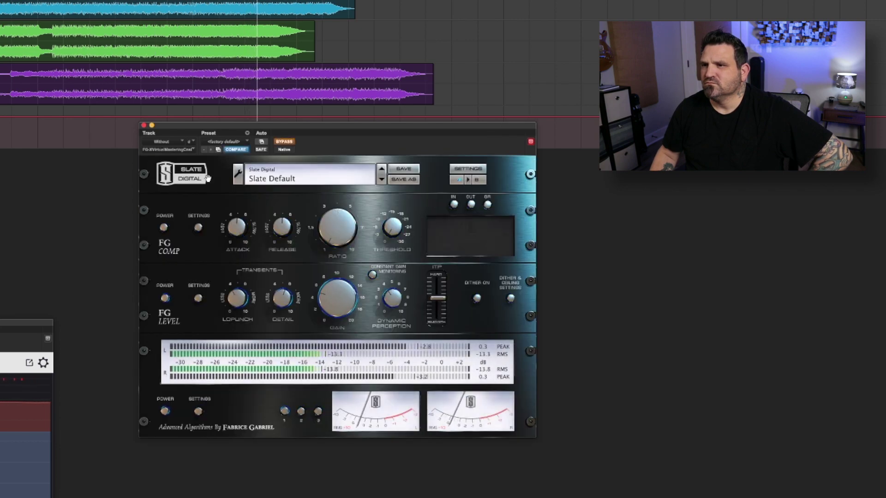
pyautogui.click(371, 275)
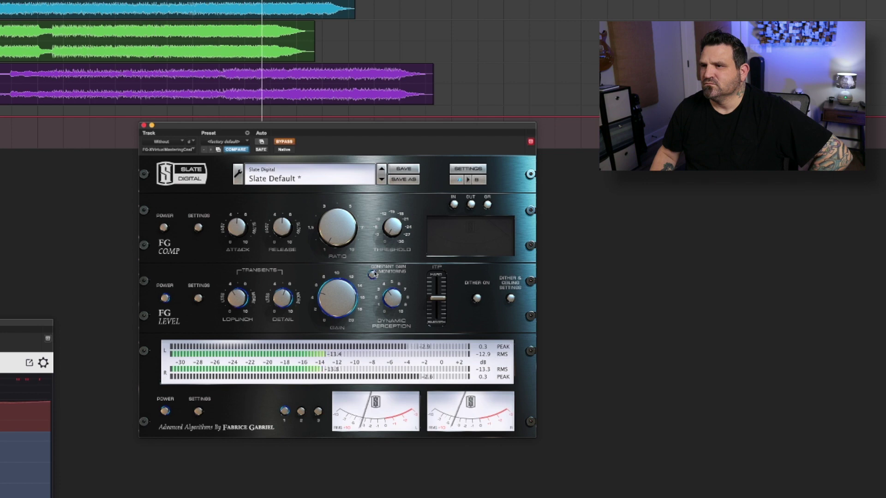
pyautogui.click(283, 142)
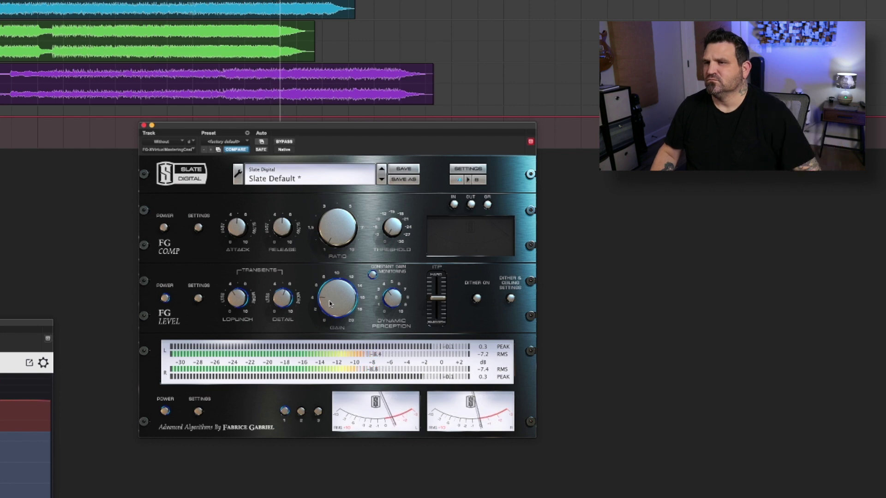
pyautogui.press('space')
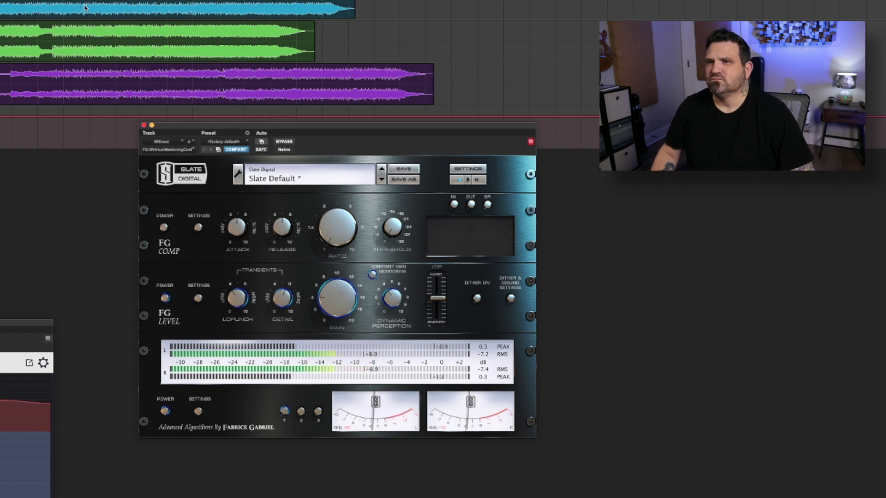
# Play back and compare the AirEQ spectra of Remember and Without in separate windows, closing both when done
pyautogui.press('space')
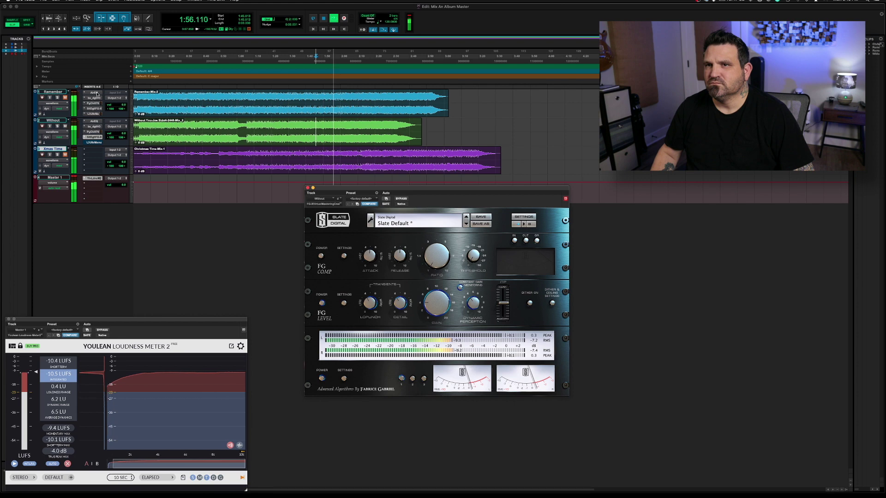
pyautogui.click(93, 93)
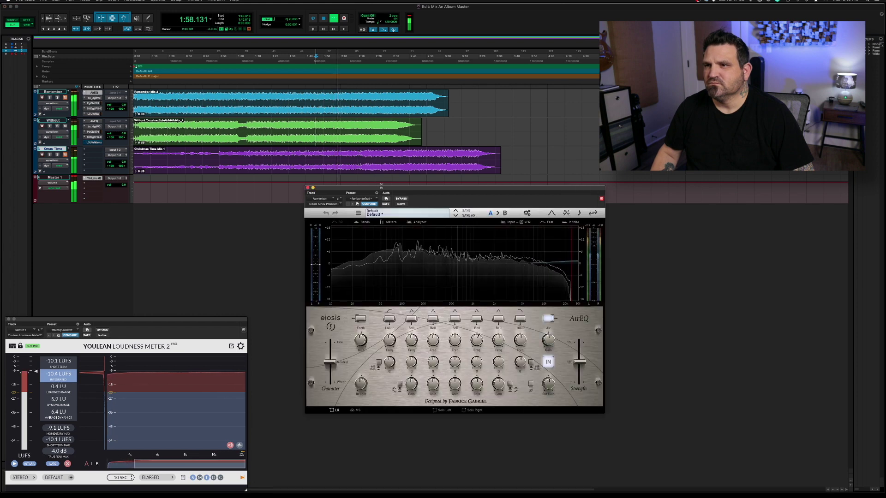
pyautogui.moveTo(377, 195); pyautogui.dragTo(212, 6)
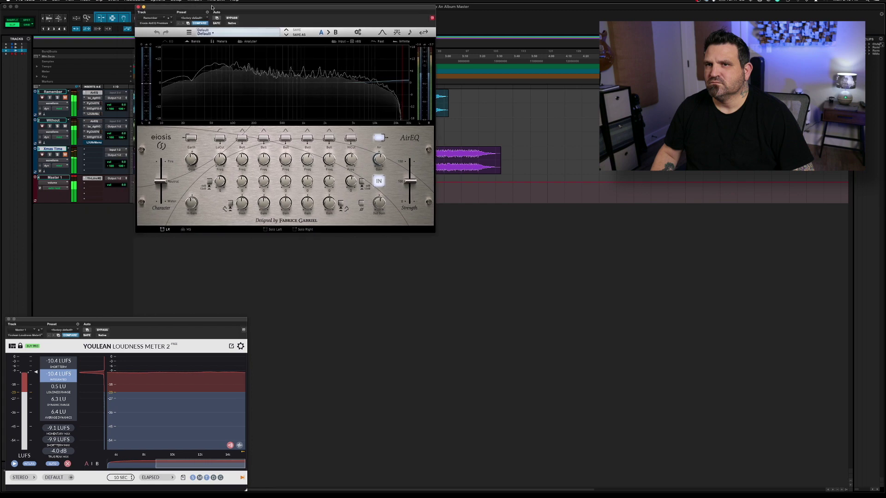
pyautogui.click(96, 121)
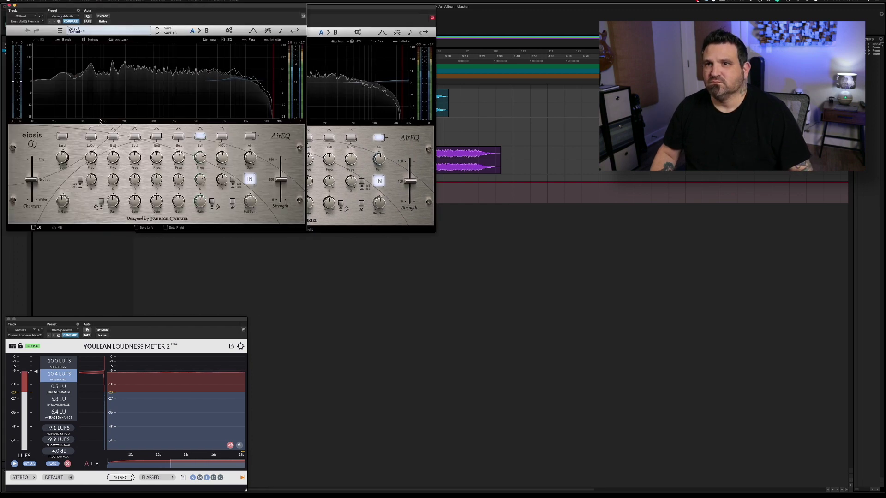
pyautogui.moveTo(138, 5); pyautogui.dragTo(354, 233)
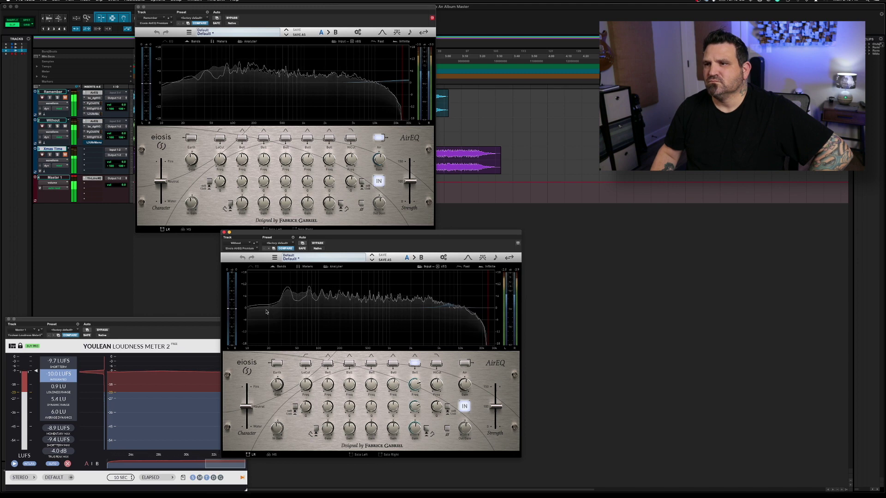
pyautogui.click(224, 232)
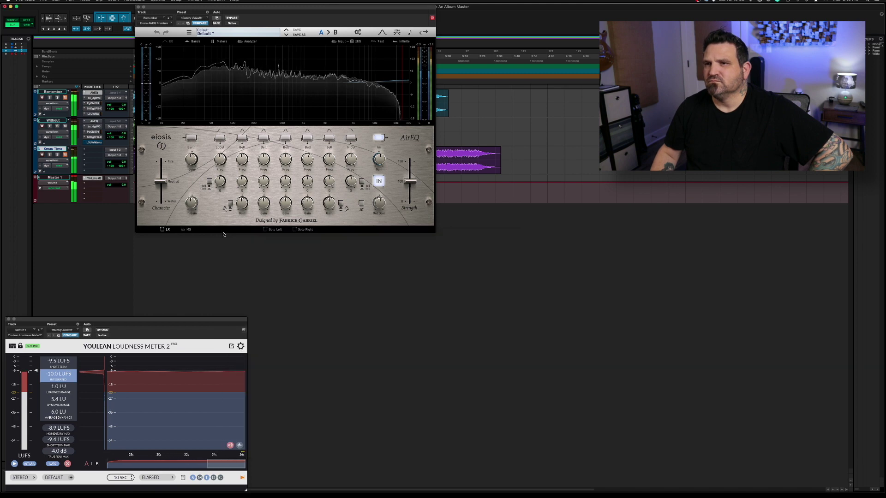
pyautogui.click(138, 7)
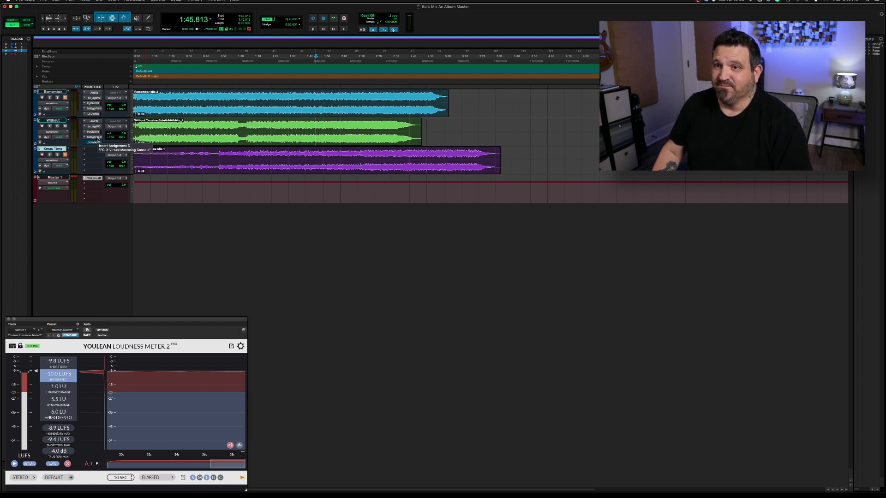
# Reopen Without's FG-X during playback, place its window clear of the tracks and raise the FG Level gain slightly
pyautogui.click(95, 137)
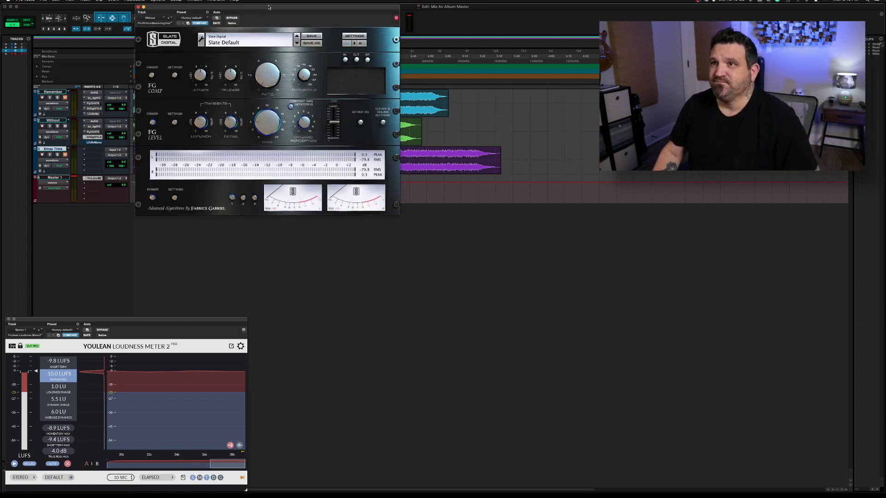
pyautogui.press('space')
pyautogui.moveTo(269, 7); pyautogui.dragTo(439, 167)
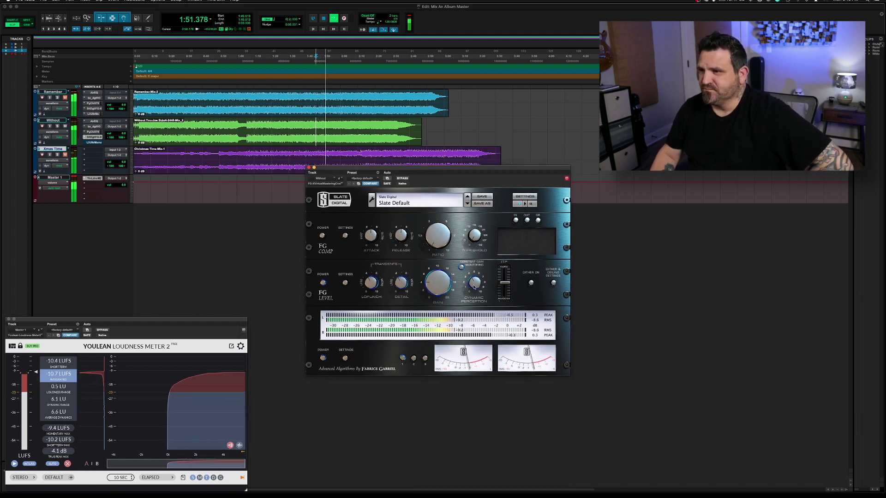
pyautogui.moveTo(435, 284); pyautogui.dragTo(435, 281)
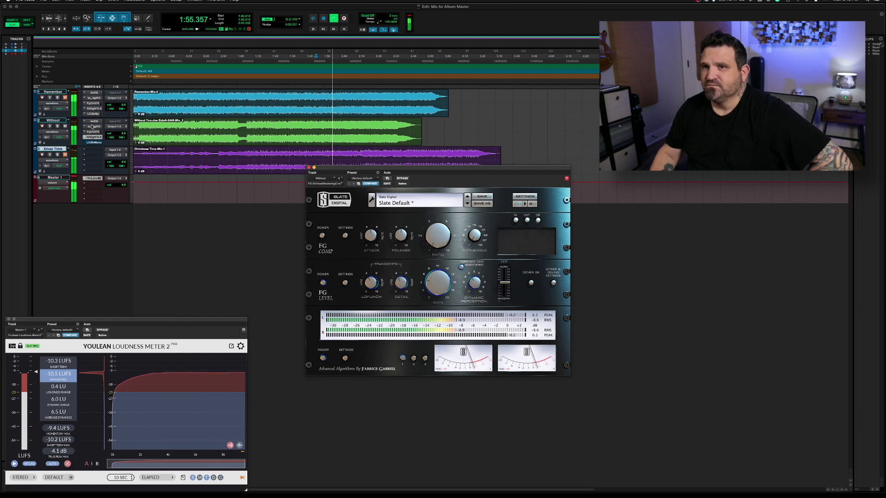
# In Without's bx_digital V3, set the stereo section's Presence Shift to -0.3 and boost its LMF band at 251 Hz, closing the plugin
pyautogui.click(91, 126)
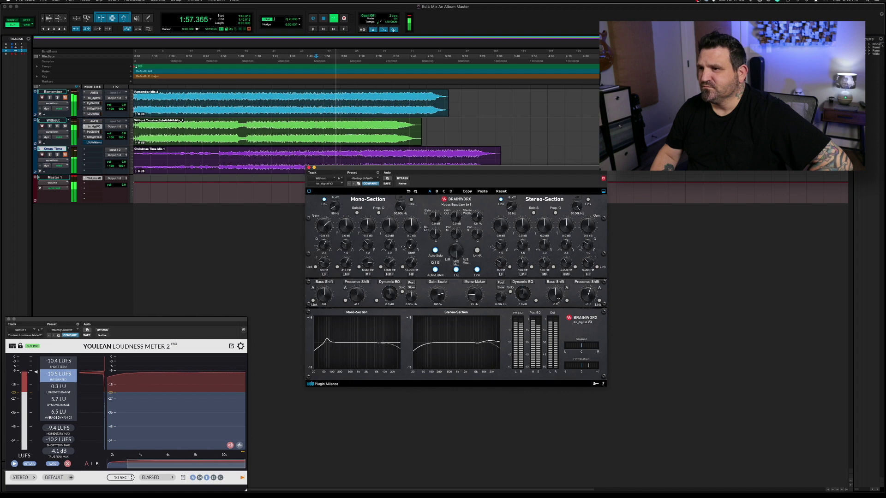
pyautogui.moveTo(591, 297); pyautogui.dragTo(590, 304)
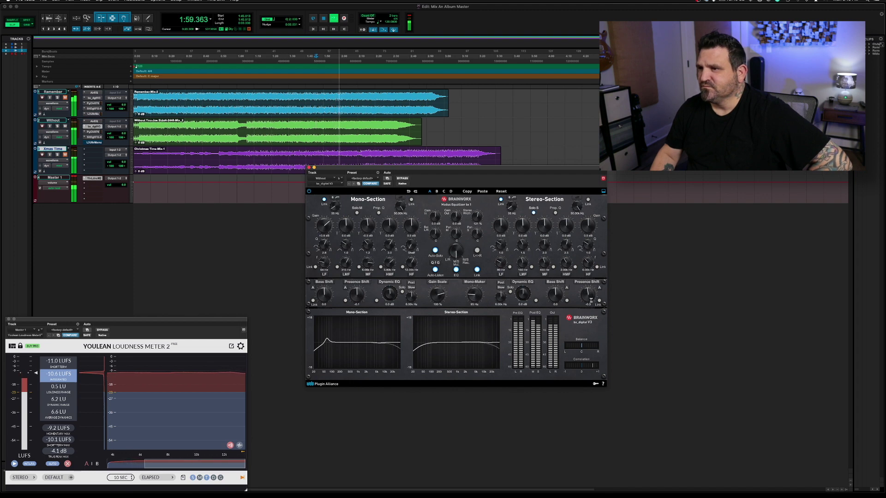
pyautogui.moveTo(523, 261); pyautogui.dragTo(523, 257)
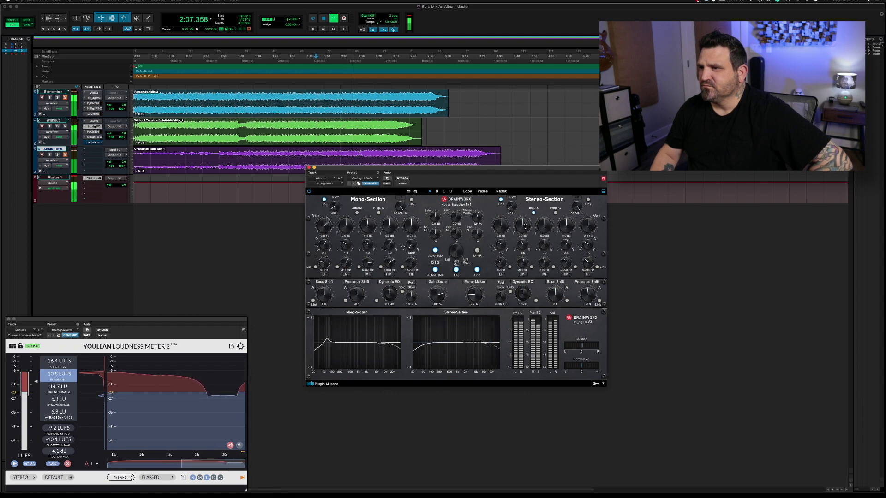
pyautogui.moveTo(523, 226); pyautogui.dragTo(524, 222)
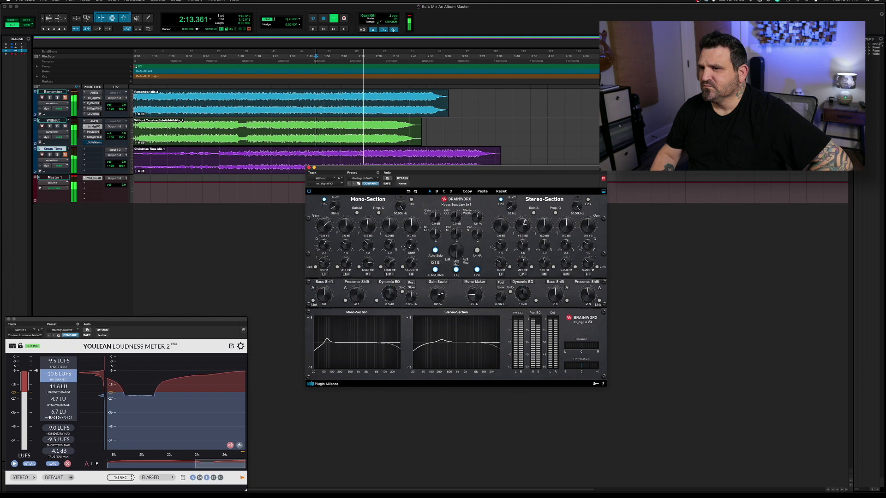
pyautogui.click(308, 168)
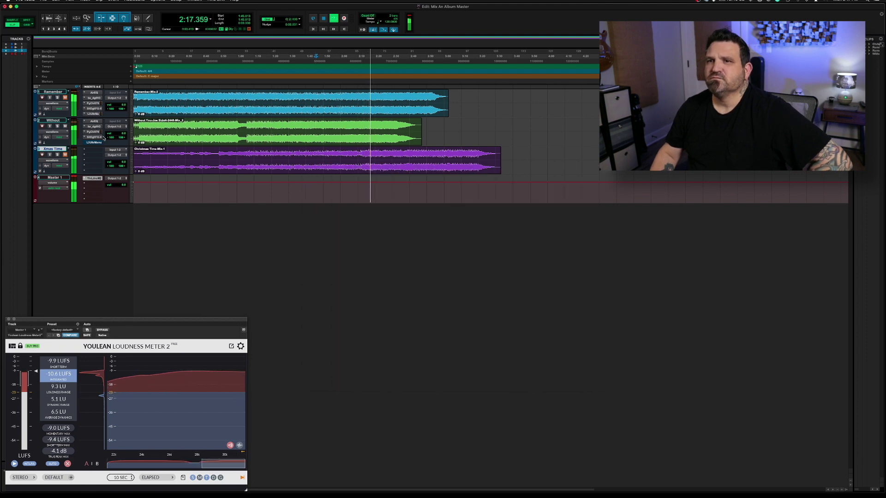
# Fine-tune Dynamic Perception in Without's FG-X during playback, closing the plugin and stopping playback when done
pyautogui.click(94, 137)
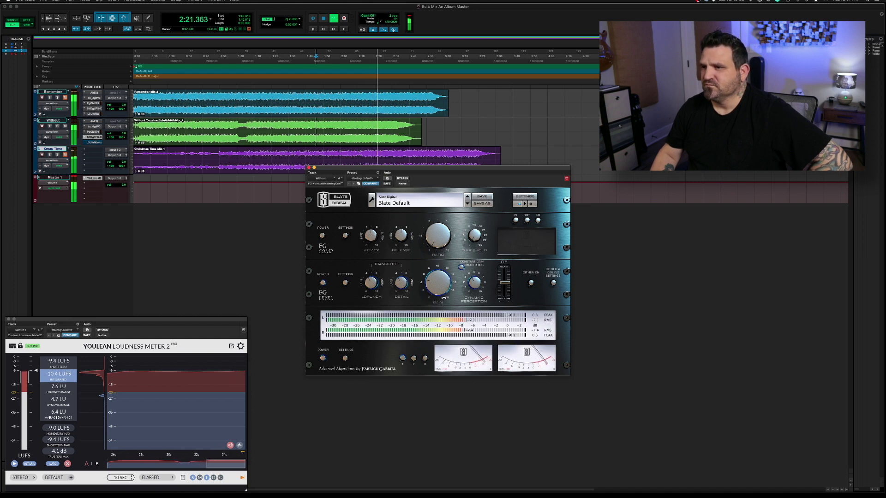
pyautogui.moveTo(474, 286); pyautogui.dragTo(473, 296)
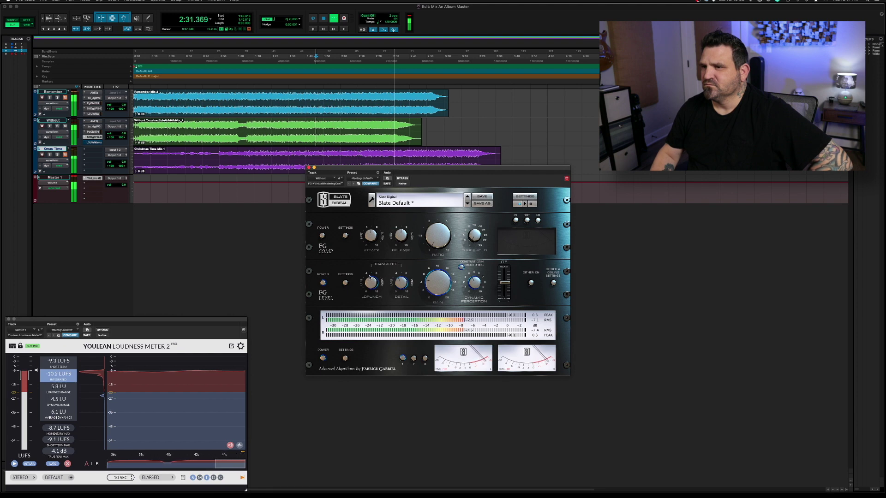
pyautogui.click(309, 167)
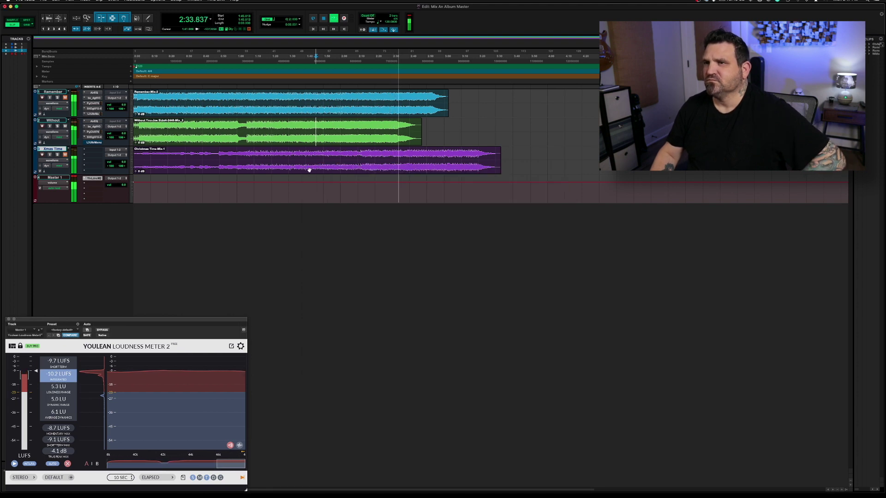
pyautogui.press('space')
# Take Without's L3 Ultramaximizer out of bypass and switch off Constant Gain Monitoring in its FG-X, closing the FG-X window
pyautogui.click(97, 143)
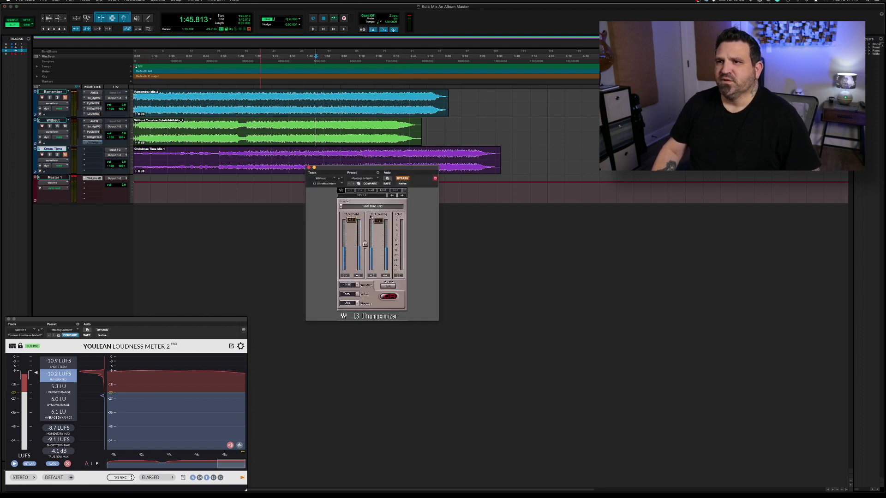
pyautogui.click(405, 179)
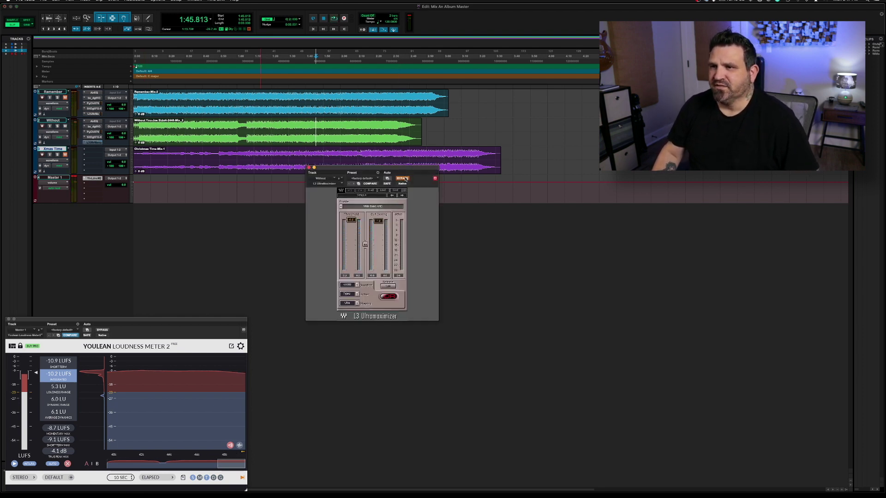
pyautogui.click(97, 137)
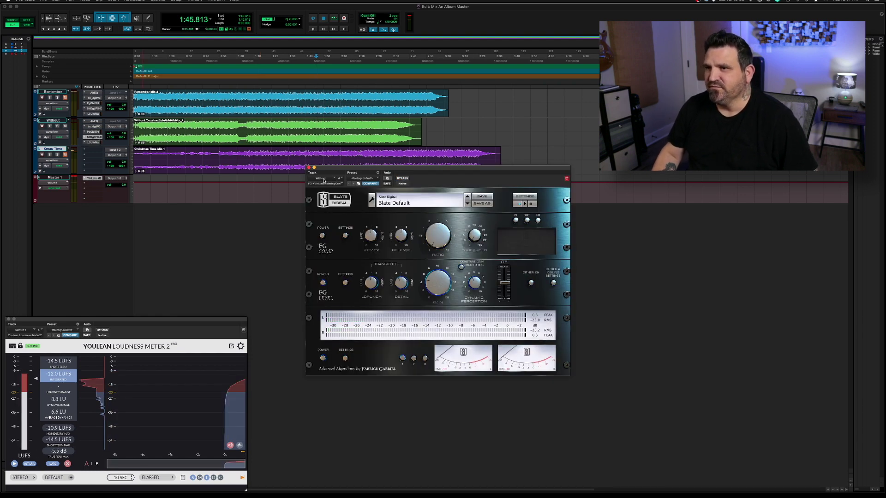
pyautogui.click(309, 168)
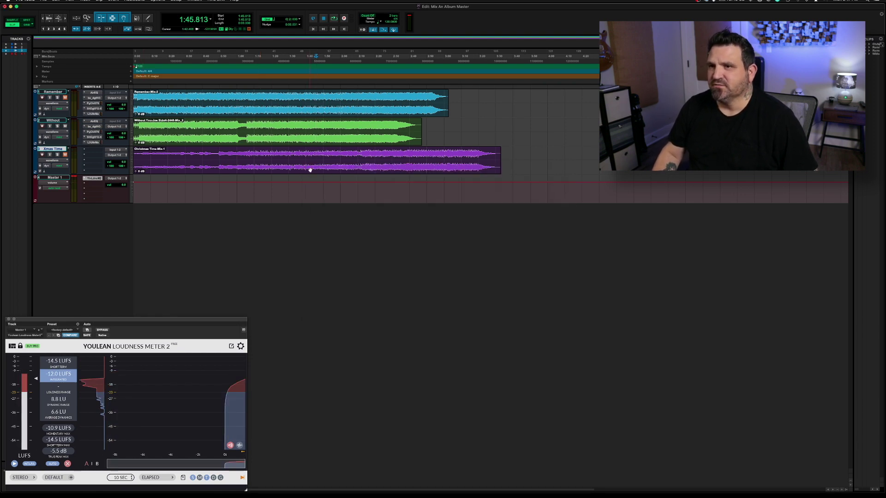
# Play Without with its L3 Ultramaximizer open and lower the FG Level gain slightly in FG-X
pyautogui.click(93, 142)
pyautogui.press('space')
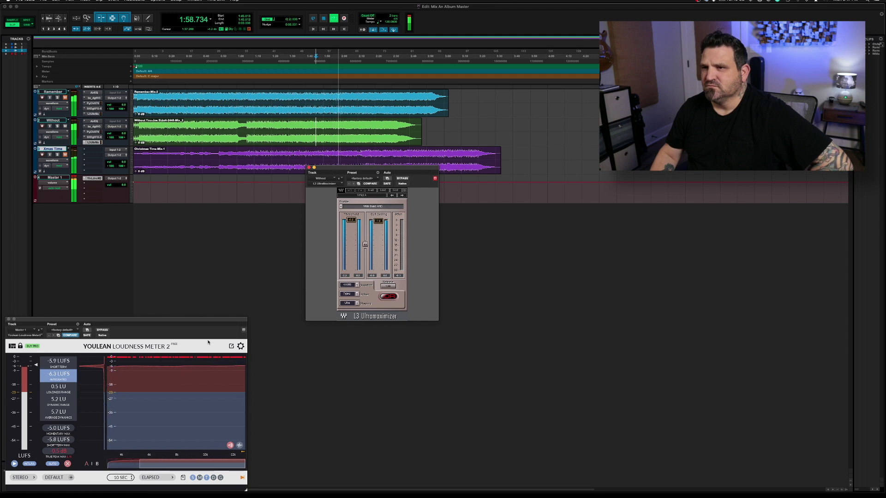
pyautogui.click(99, 138)
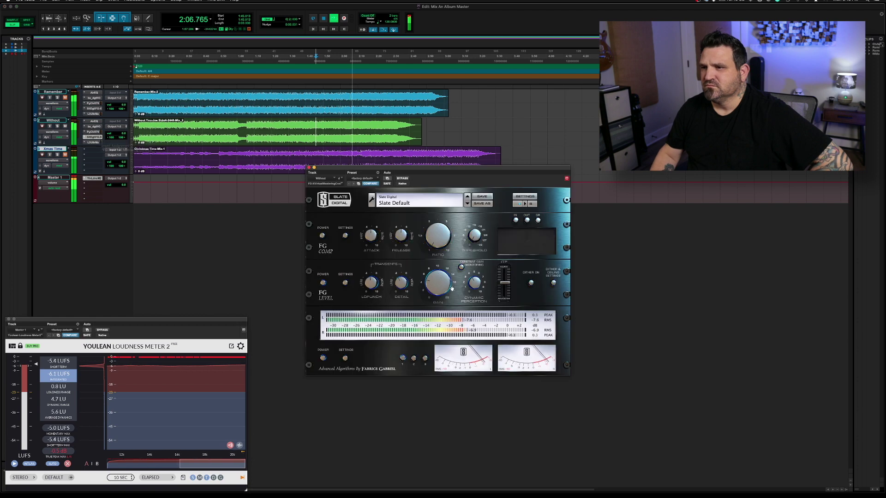
pyautogui.click(435, 283)
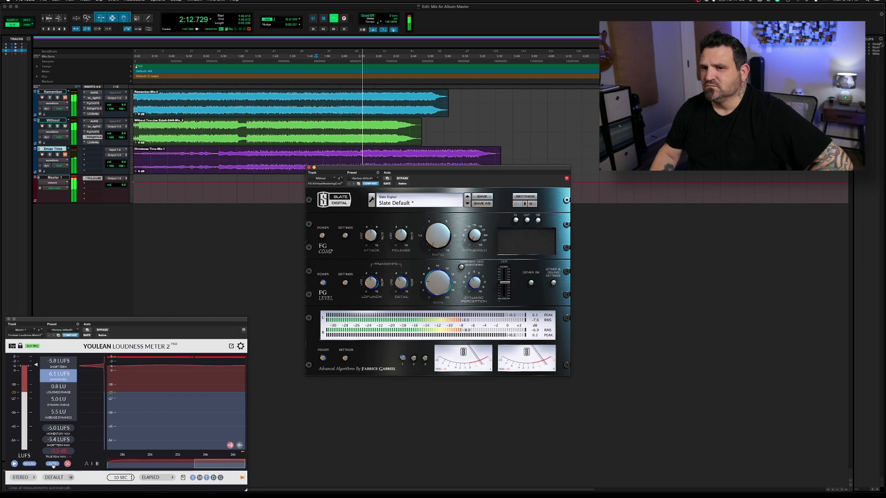
# Clear the loudness meter's measurements, close FG-X and measure Without's loudness through to the song's end, stopping playback
pyautogui.click(68, 463)
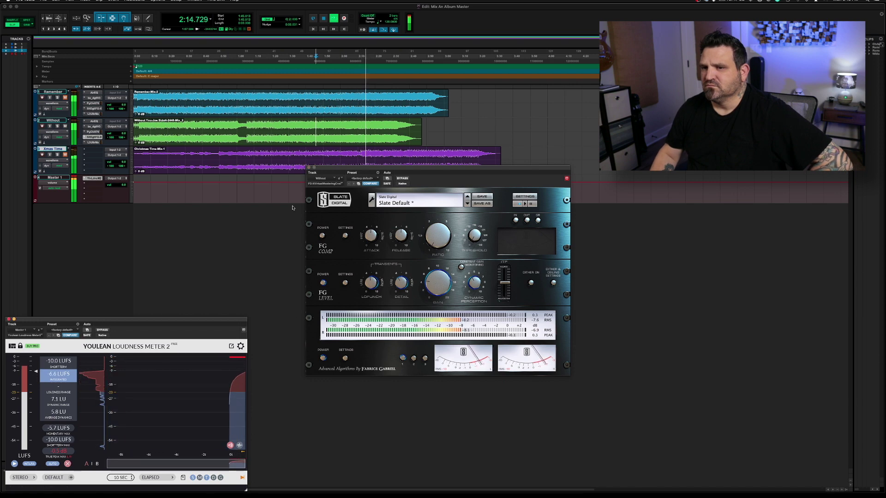
pyautogui.click(309, 168)
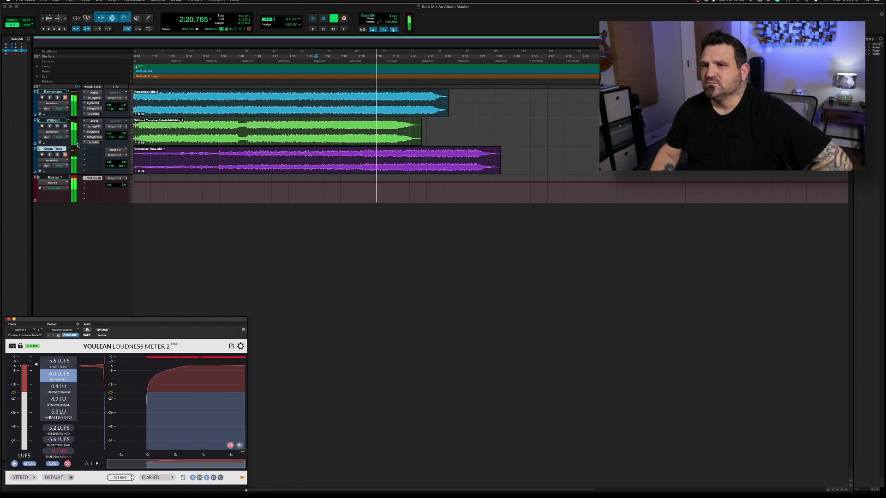
pyautogui.moveTo(143, 358)
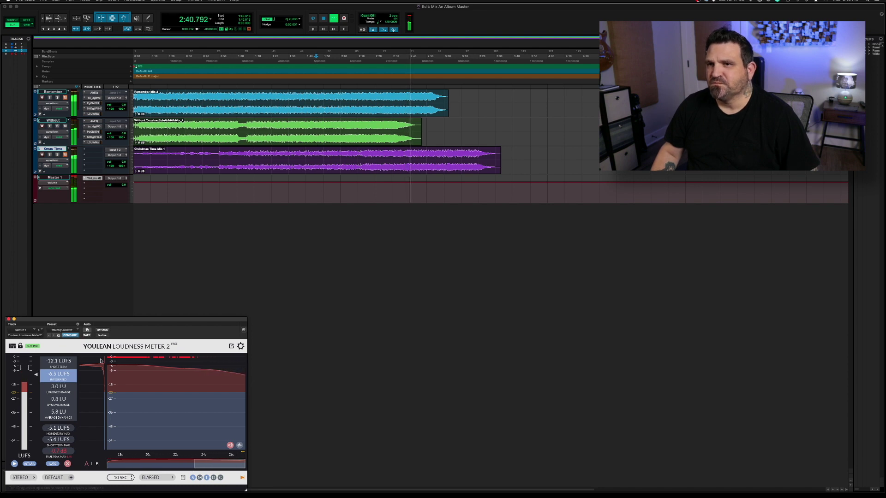
pyautogui.press('space')
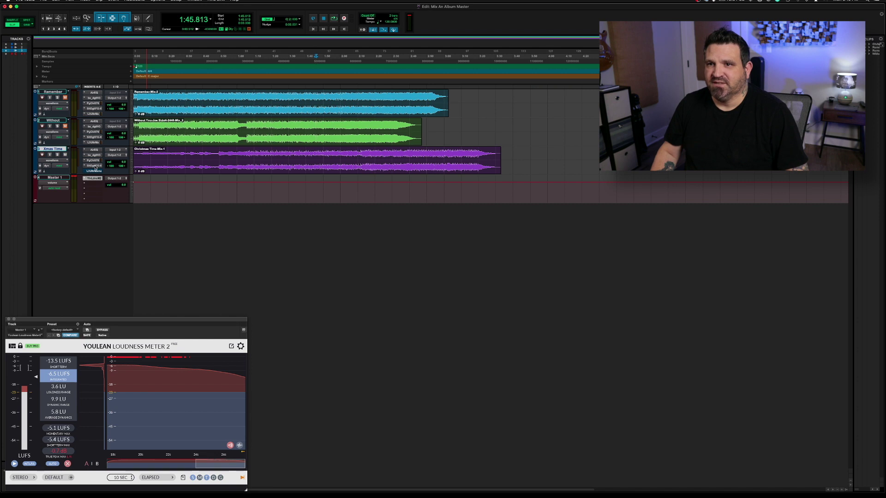
# Select the loud final section of Xmas Time, play it with the track's AirEQ open and switch off the active bell band
pyautogui.moveTo(405, 156); pyautogui.dragTo(506, 157)
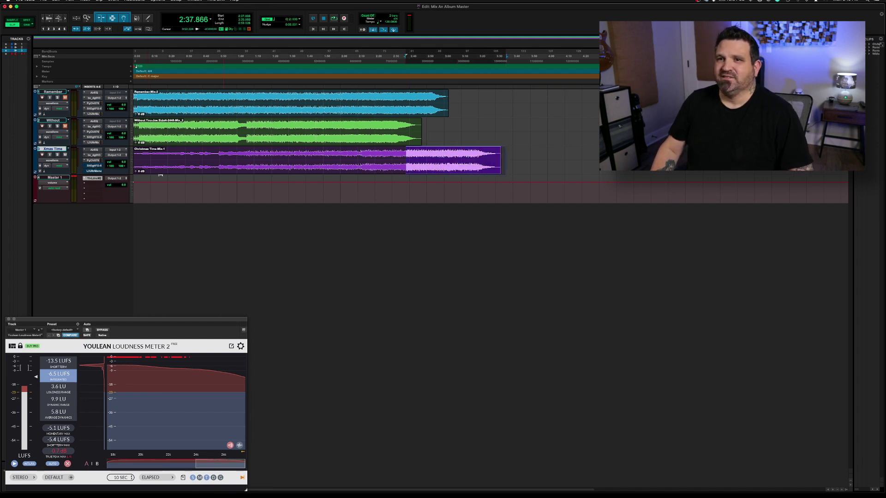
pyautogui.click(95, 150)
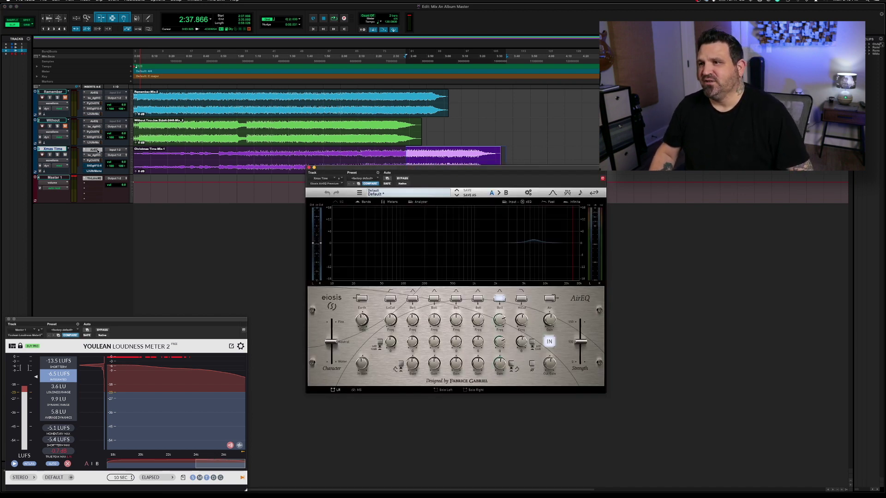
pyautogui.press('space')
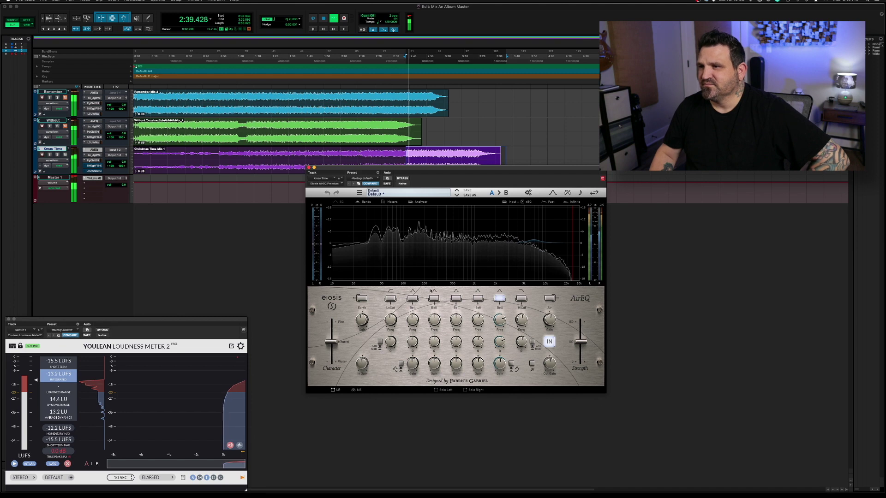
pyautogui.click(500, 299)
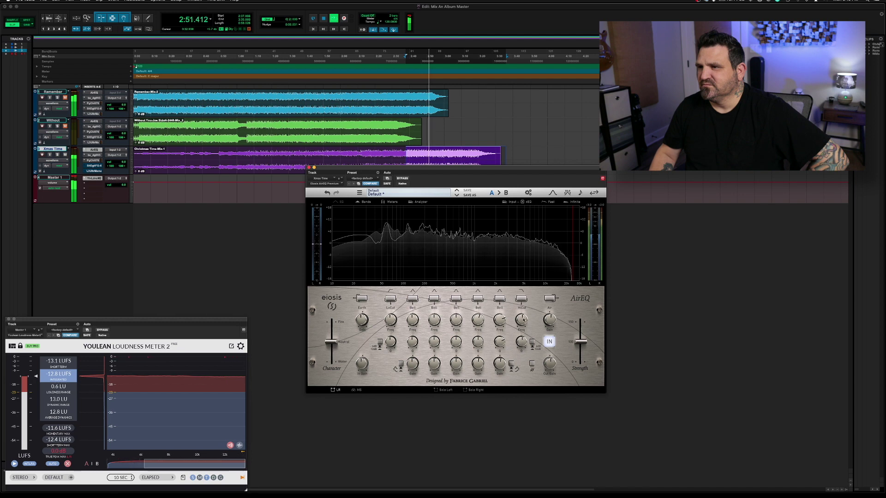
# Enable the high-cut band in Xmas Time's AirEQ and adjust its frequency during playback, stopping when done
pyautogui.click(523, 319)
pyautogui.moveTo(523, 319); pyautogui.dragTo(526, 268)
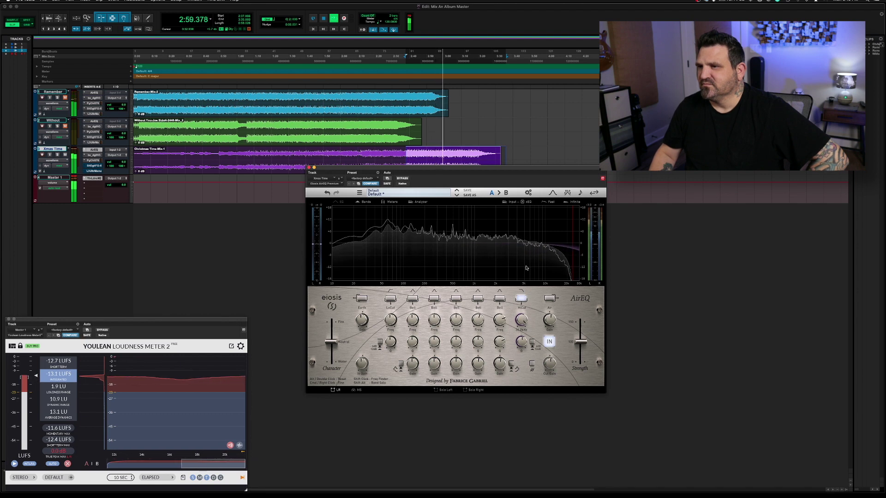
pyautogui.moveTo(526, 271); pyautogui.dragTo(526, 274)
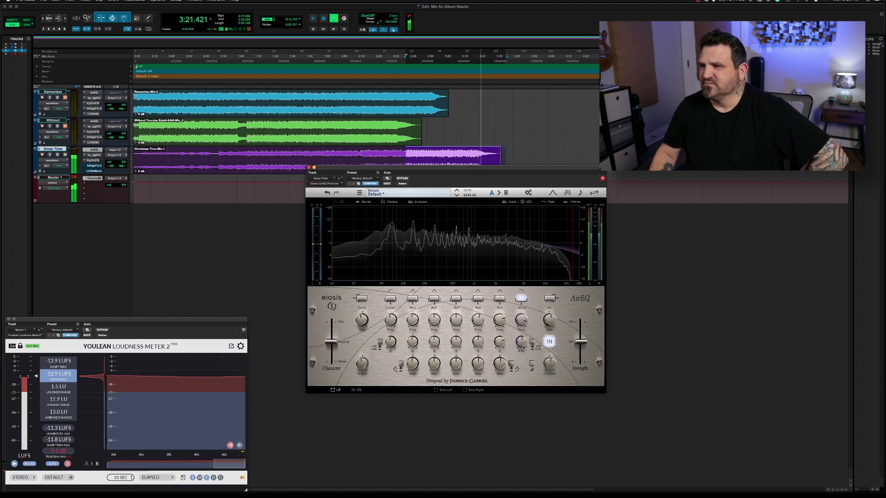
pyautogui.press('space')
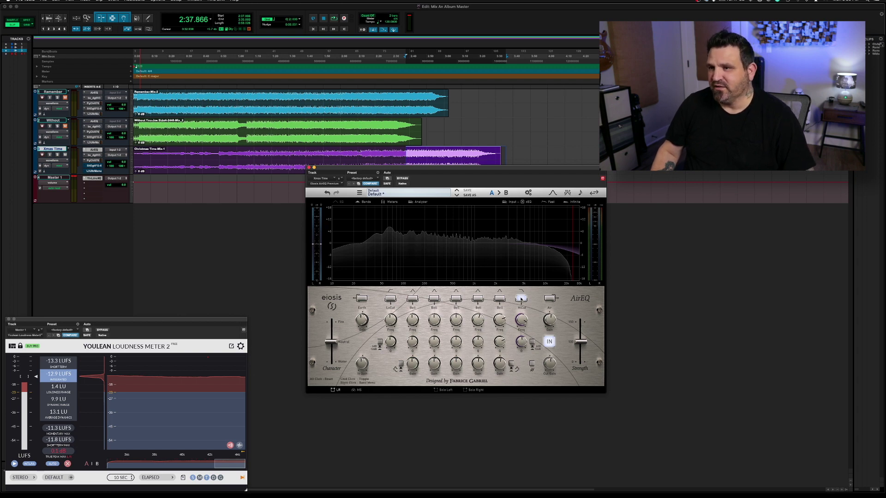
# Compare Xmas Time with the AirEQ high-cut band on and off, fine-tune its frequency, and close the plugin with the band enabled
pyautogui.press('space')
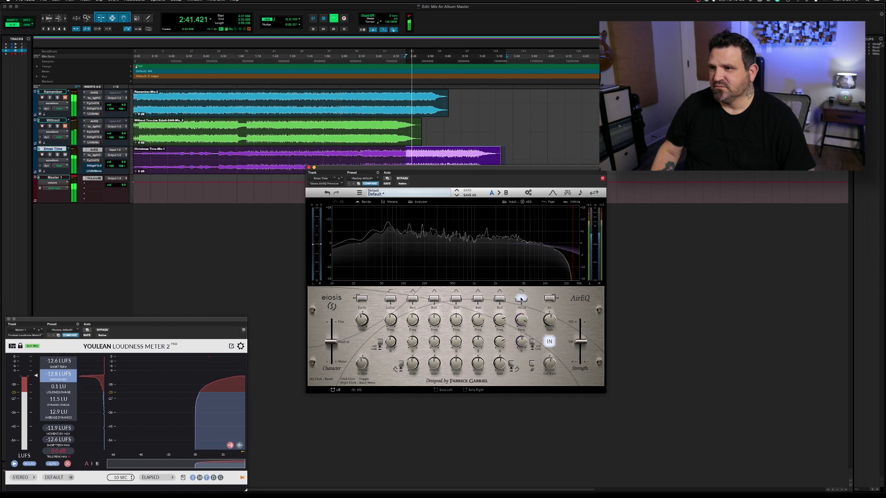
pyautogui.click(521, 299)
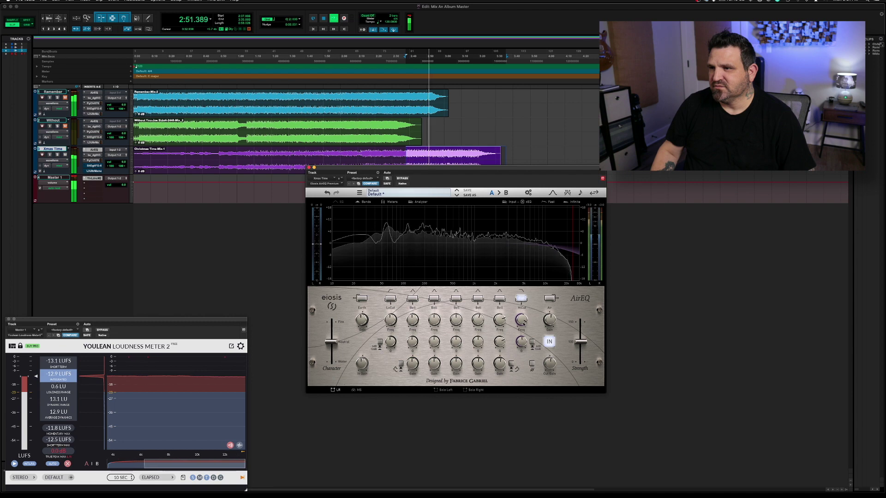
pyautogui.moveTo(523, 322); pyautogui.dragTo(523, 319)
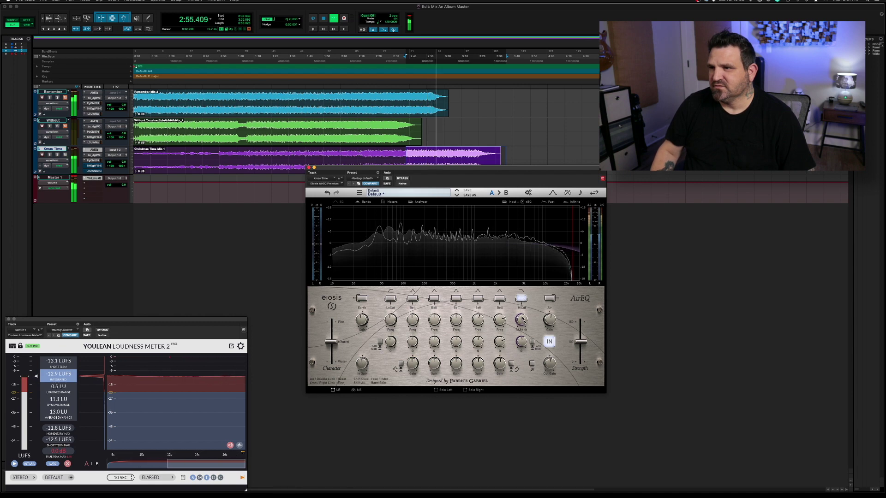
pyautogui.click(521, 299)
pyautogui.press('space')
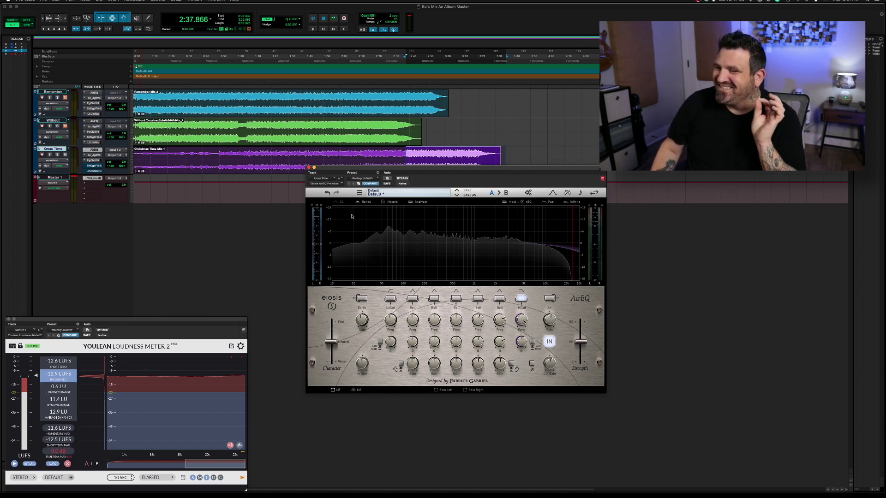
pyautogui.click(309, 168)
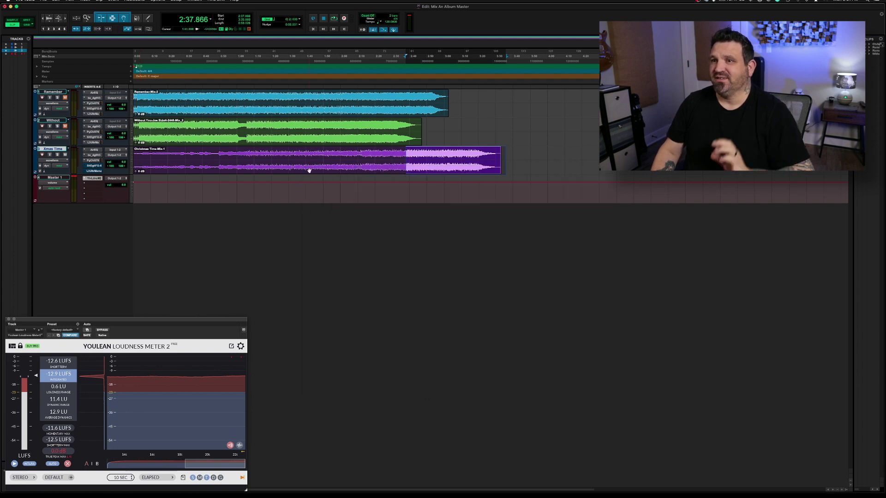
# Open Xmas Time's bx_digital V3, play a longer selection of the song's later part and compare the plugin with its bypassed signal
pyautogui.click(97, 156)
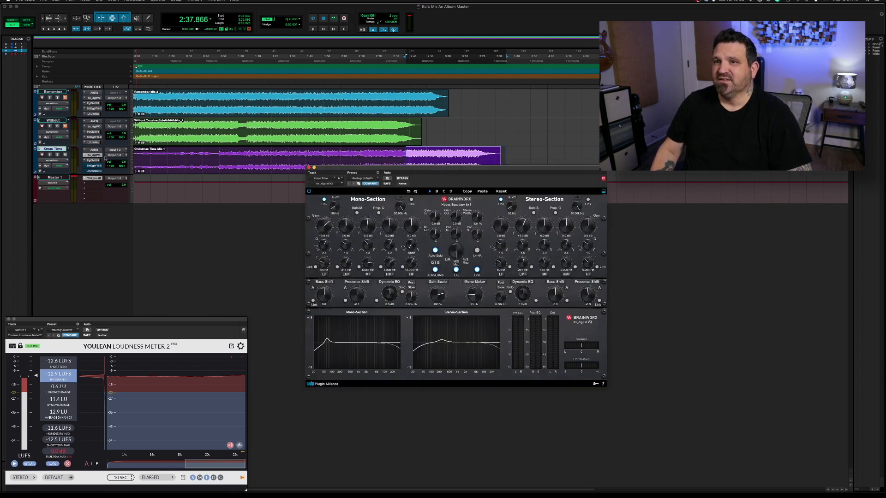
pyautogui.moveTo(362, 152); pyautogui.dragTo(512, 153)
pyautogui.press('space')
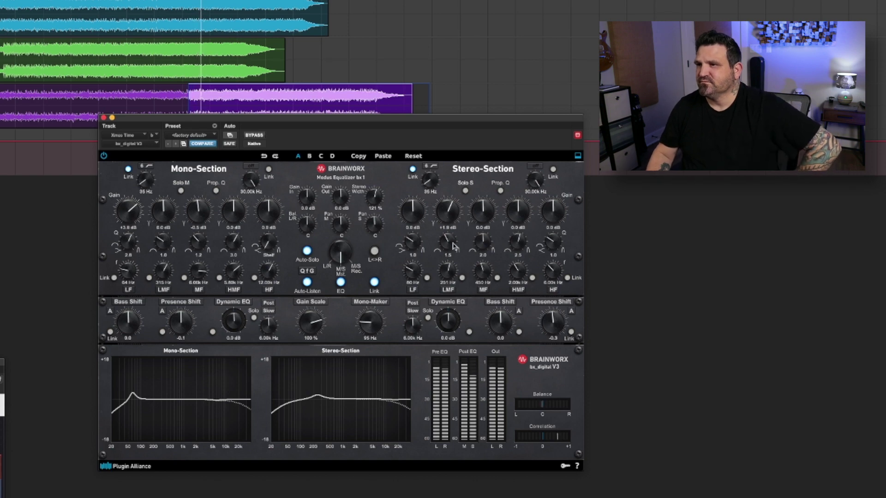
pyautogui.click(255, 135)
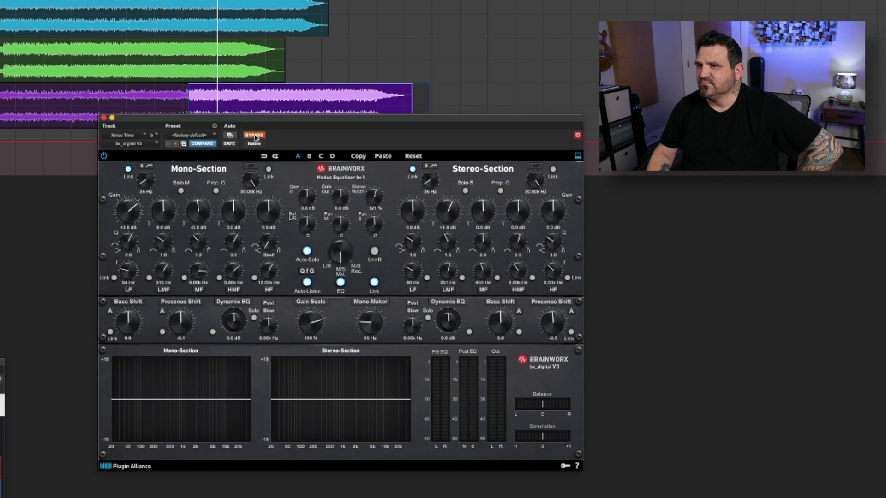
pyautogui.click(254, 135)
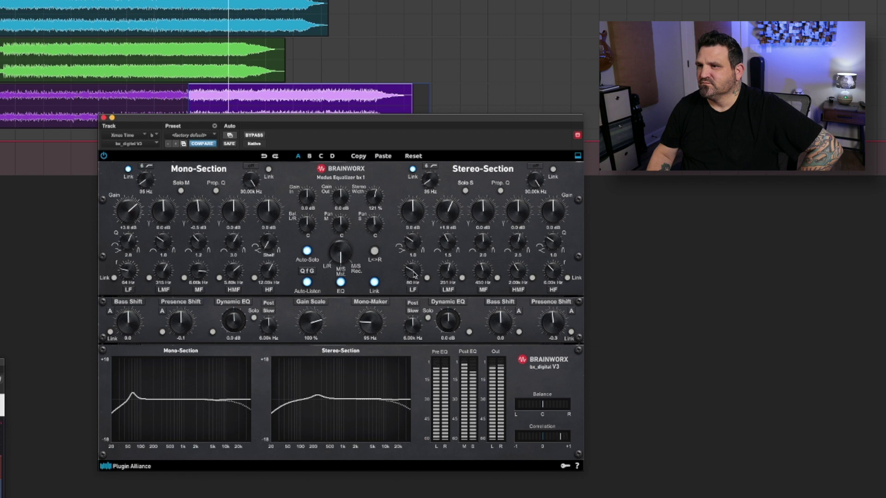
# Flatten the stereo-section LMF gain to 0.0 dB and retune the mono-section LF boost to about 86 Hz with a Q of 1.7
pyautogui.moveTo(447, 211); pyautogui.dragTo(449, 211)
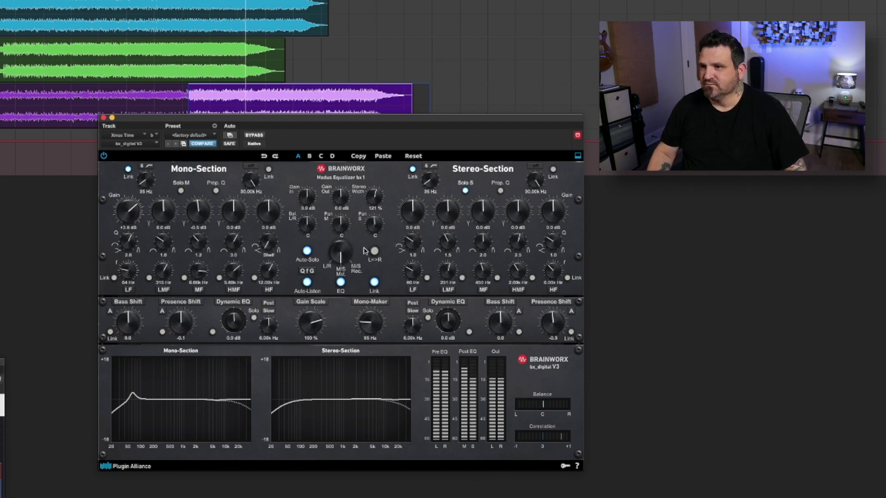
pyautogui.click(129, 271)
pyautogui.moveTo(128, 270); pyautogui.dragTo(130, 273)
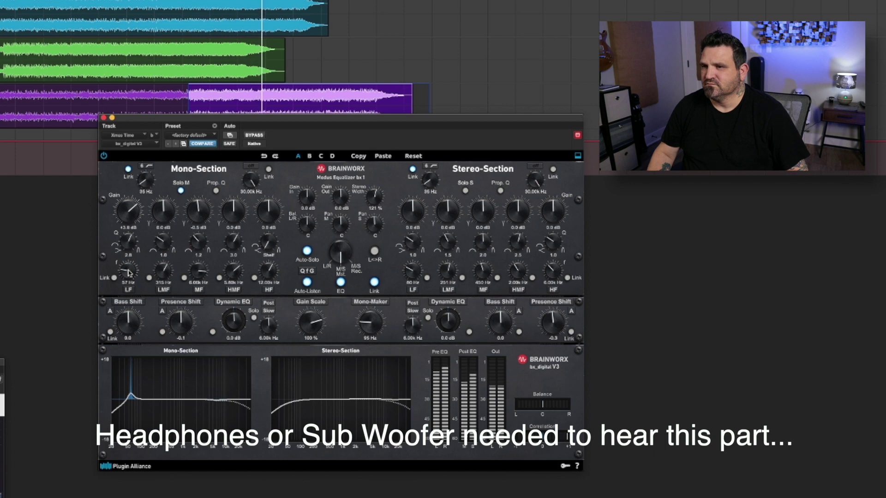
pyautogui.moveTo(129, 273); pyautogui.dragTo(127, 265)
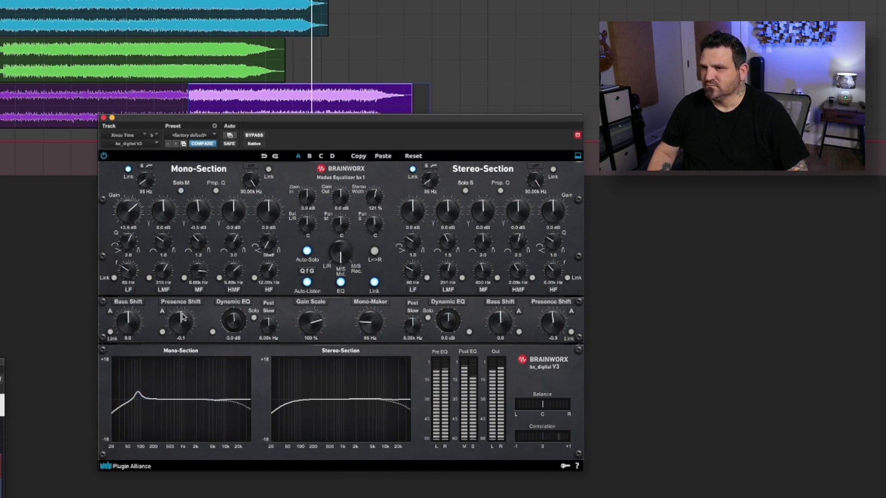
pyautogui.moveTo(133, 241); pyautogui.dragTo(133, 258)
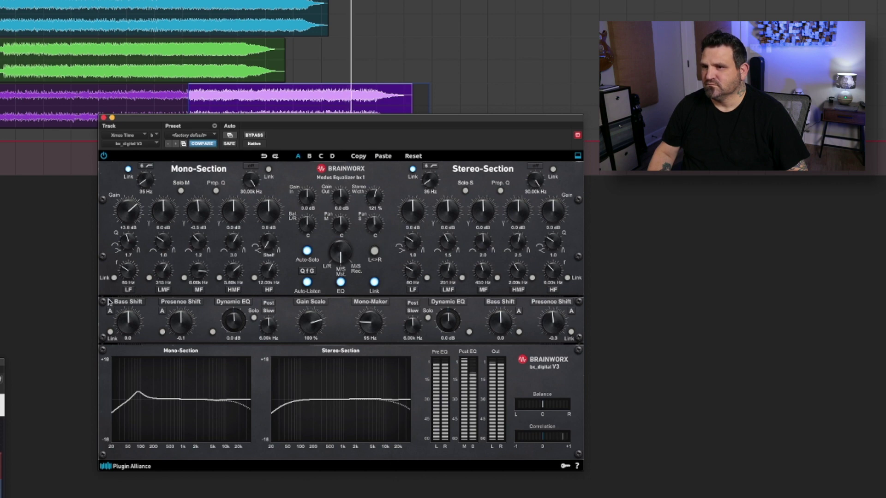
# Adjust the mono-section Presence Shift in bx_digital V3 by ear during playback, settling on -1.0
pyautogui.click(187, 324)
pyautogui.moveTo(187, 324)
pyautogui.mouseDown()
pyautogui.moveTo(187, 314)
pyautogui.moveTo(177, 353)
pyautogui.moveTo(179, 314)
pyautogui.mouseUp()
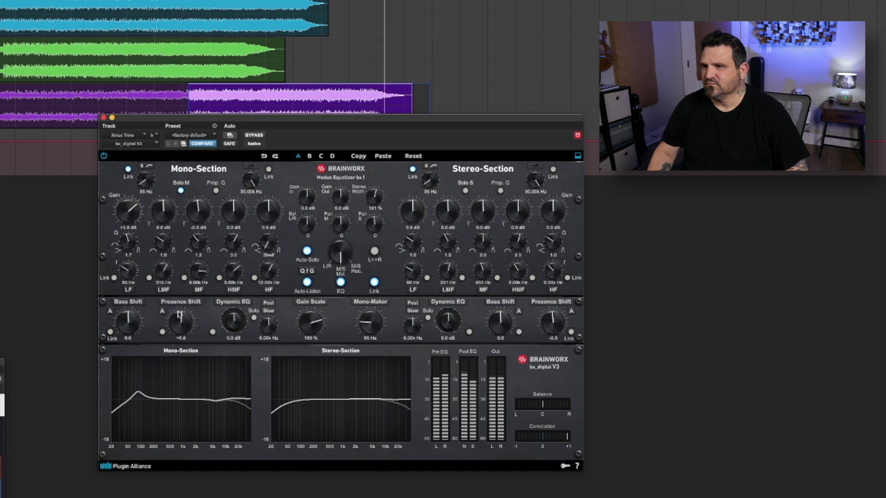
pyautogui.moveTo(179, 317)
pyautogui.mouseDown()
pyautogui.moveTo(178, 307)
pyautogui.moveTo(175, 319)
pyautogui.mouseUp()
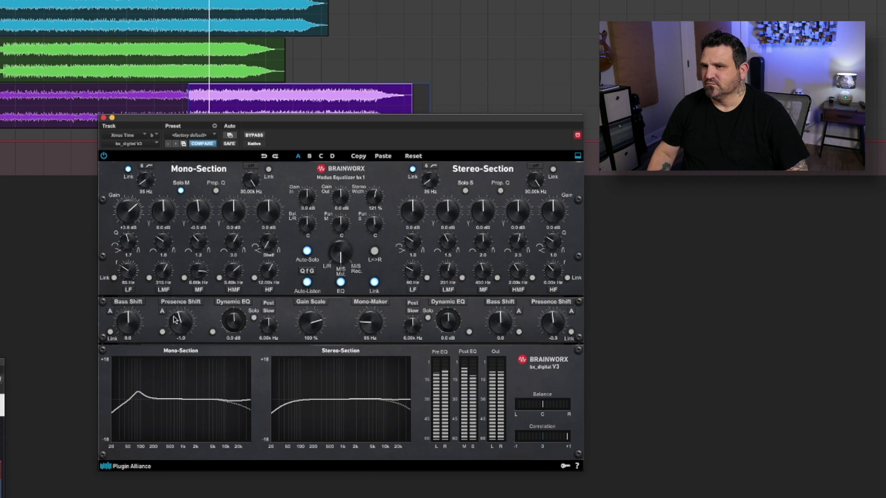
# Sweep the stereo-section Presence Shift down and up during playback, return it close to zero and stop playback
pyautogui.moveTo(554, 318); pyautogui.dragTo(552, 323)
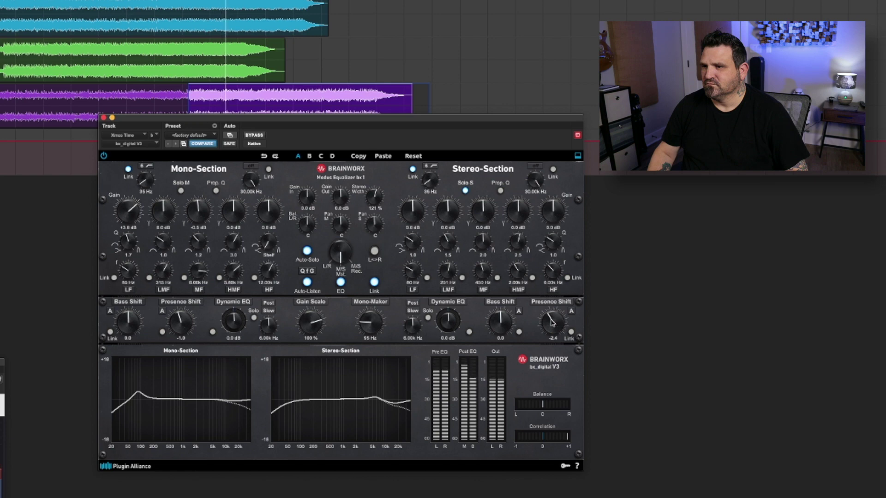
pyautogui.moveTo(552, 323); pyautogui.dragTo(553, 300)
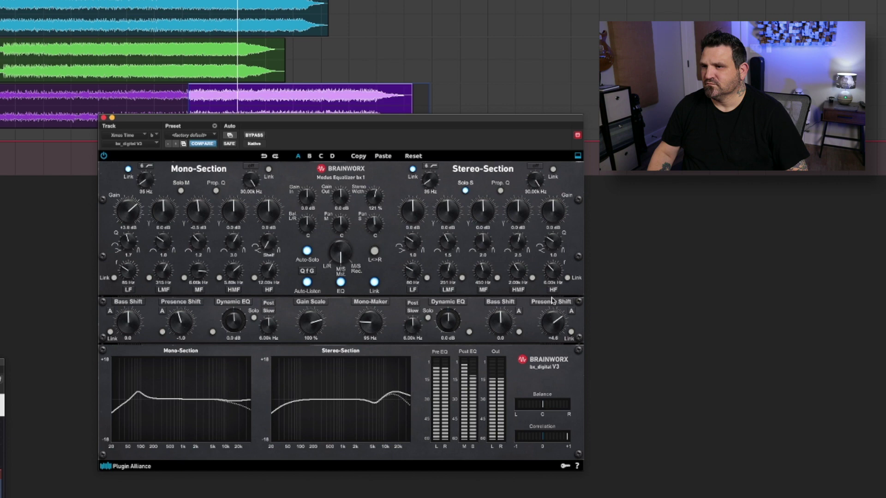
pyautogui.moveTo(552, 301); pyautogui.dragTo(551, 315)
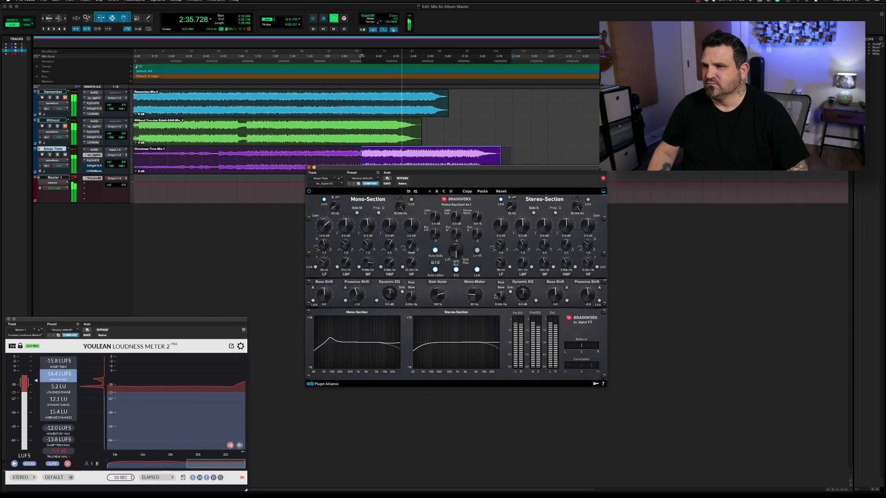
pyautogui.press('space')
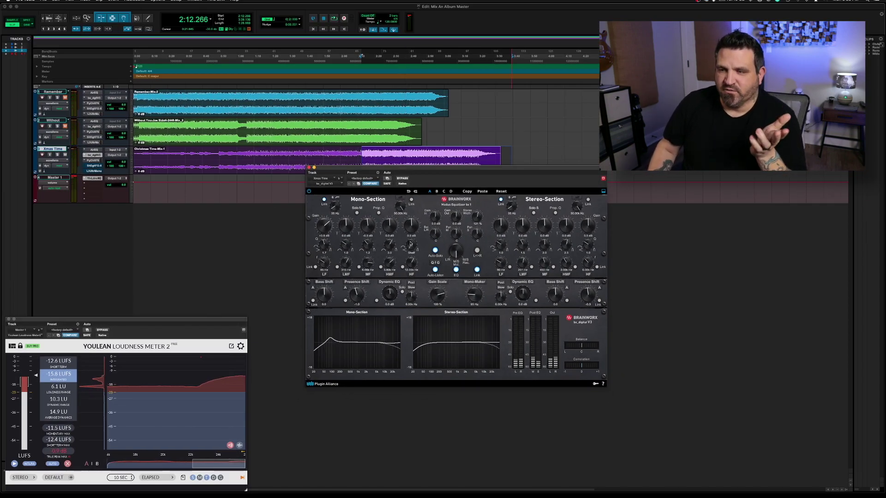
pyautogui.click(588, 302)
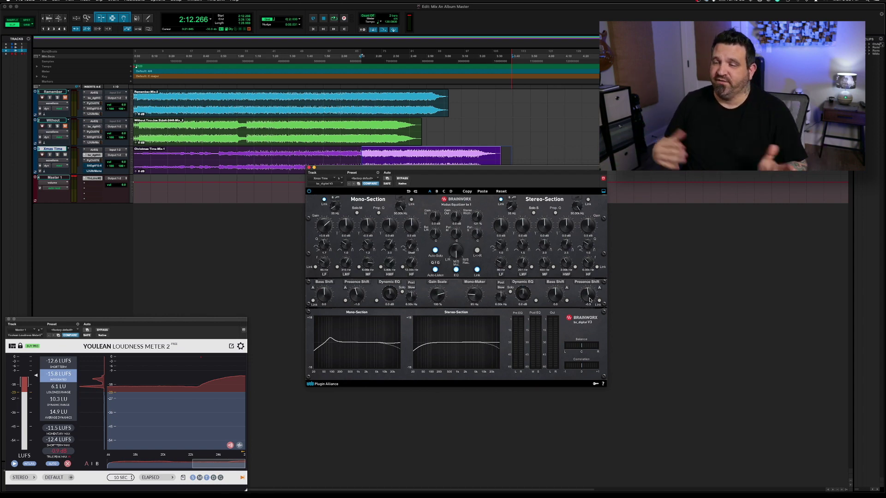
# Resume playback, replace the bx_digital V3 window with Xmas Time's PuigChild compressor and compare it with its bypassed signal
pyautogui.press('space')
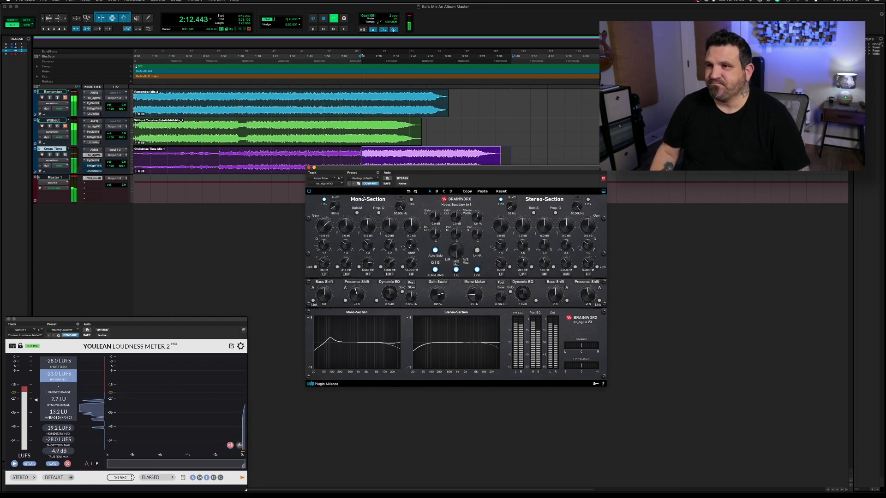
pyautogui.click(308, 167)
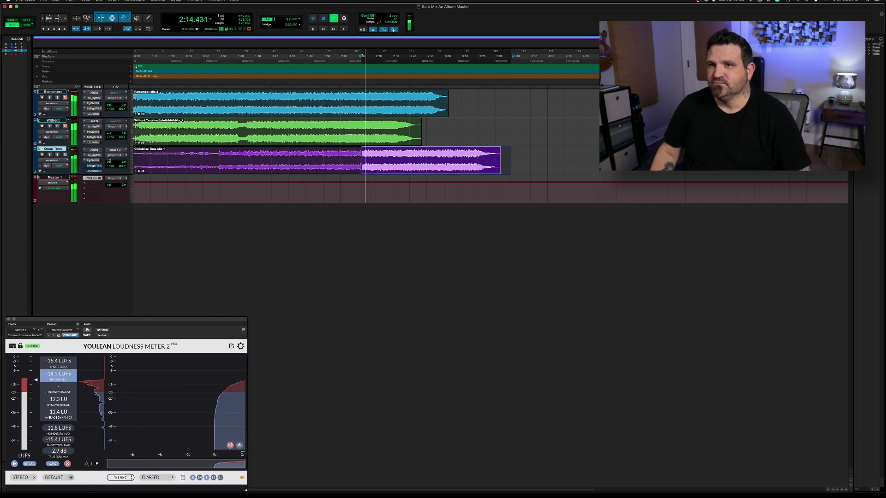
pyautogui.click(94, 160)
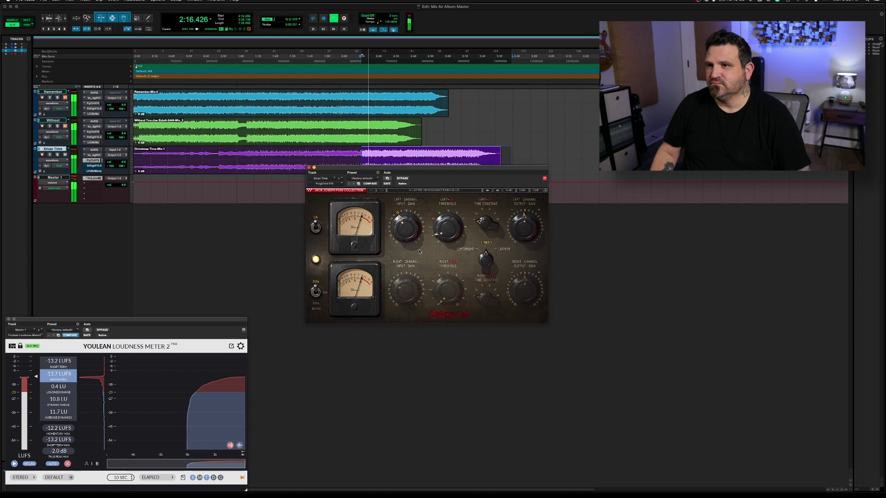
pyautogui.click(401, 178)
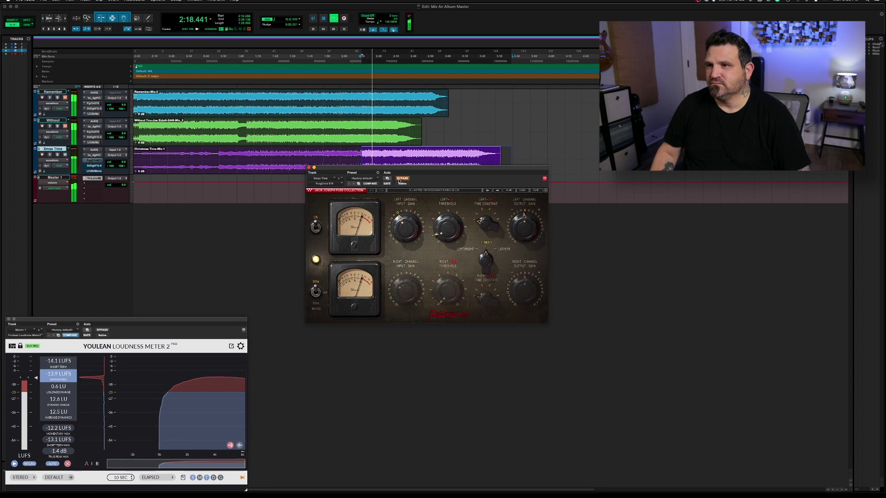
pyautogui.click(401, 178)
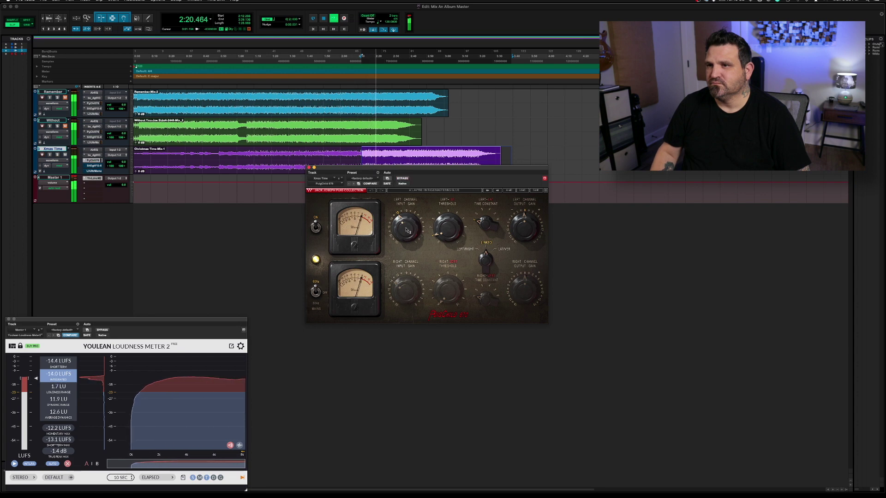
# Jump to a later point in the song, compare the PuigChild on and bypassed again, and close it with the compressor active
pyautogui.click(424, 56)
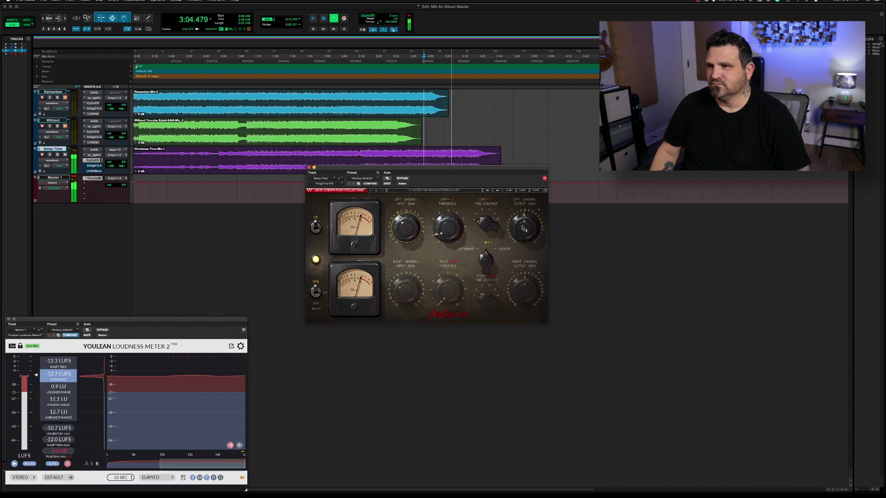
pyautogui.click(402, 178)
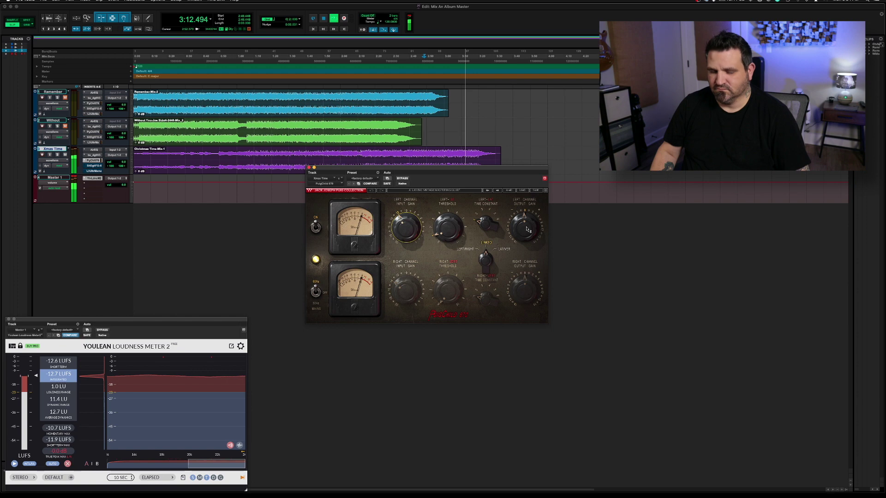
pyautogui.click(403, 179)
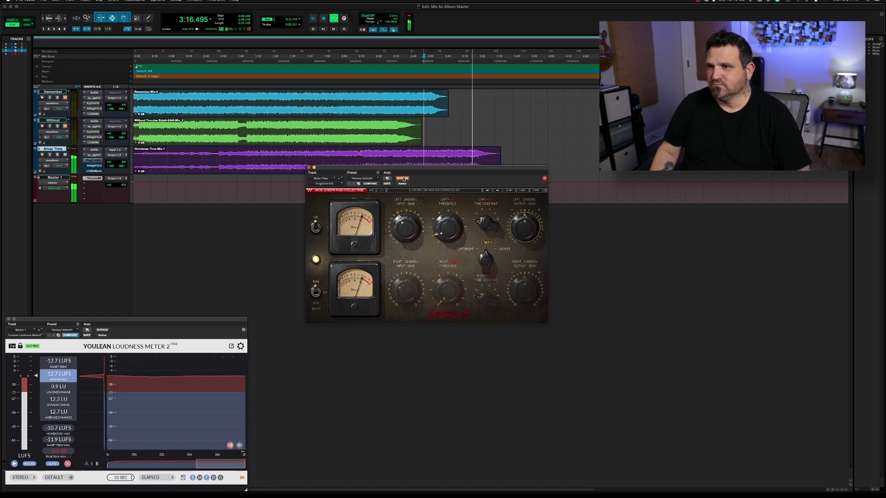
pyautogui.click(403, 179)
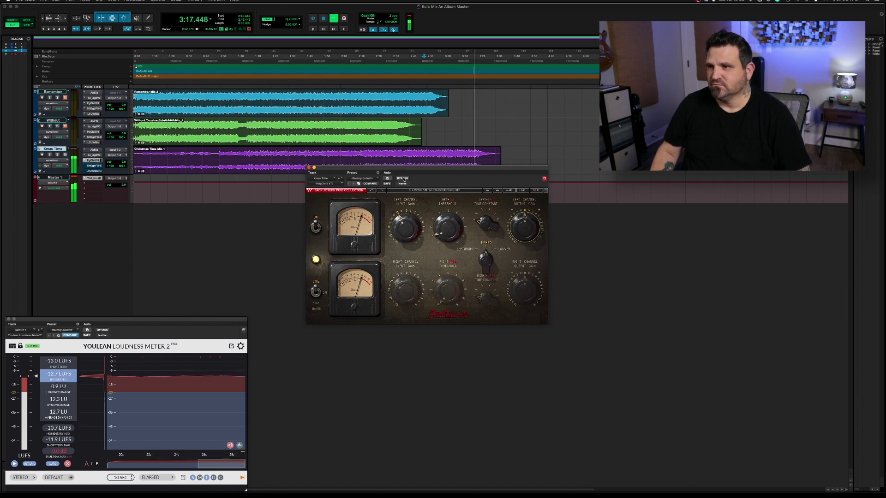
pyautogui.click(308, 168)
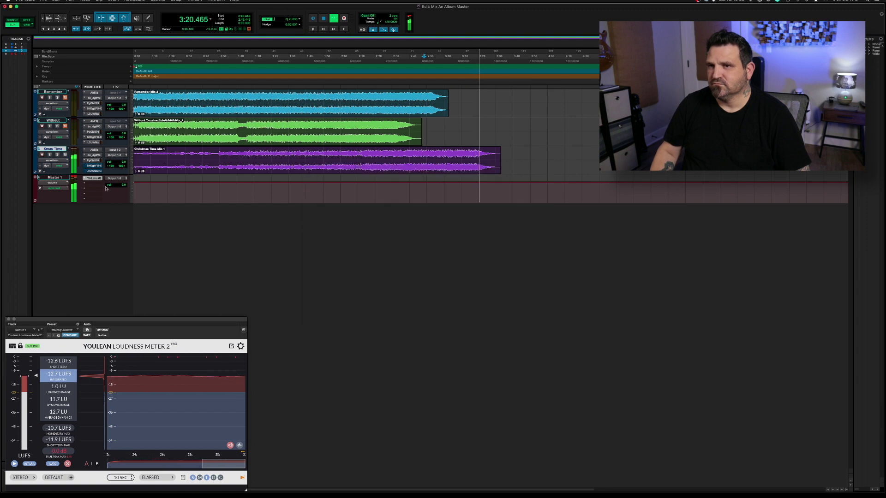
# Stop playback, open Xmas Time's FG-X mastering processor, take it out of bypass and play a selection of the loud final section
pyautogui.press('space')
pyautogui.click(94, 166)
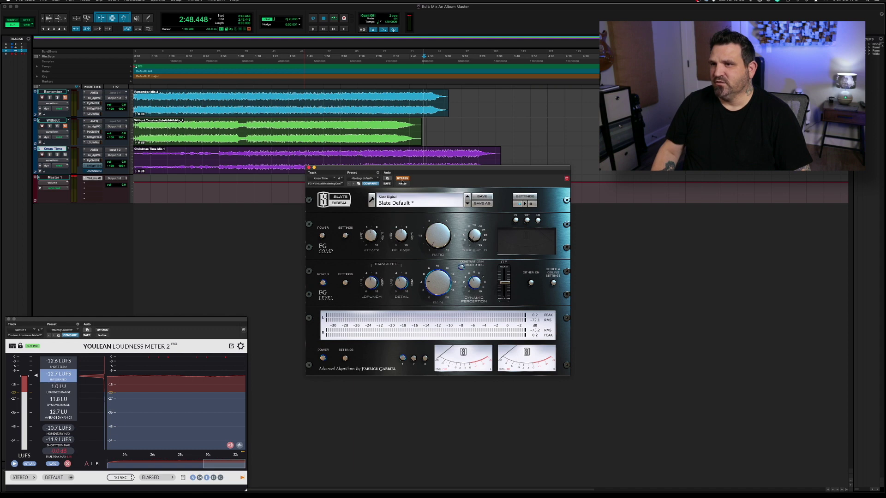
pyautogui.moveTo(385, 153); pyautogui.dragTo(480, 151)
pyautogui.press('space')
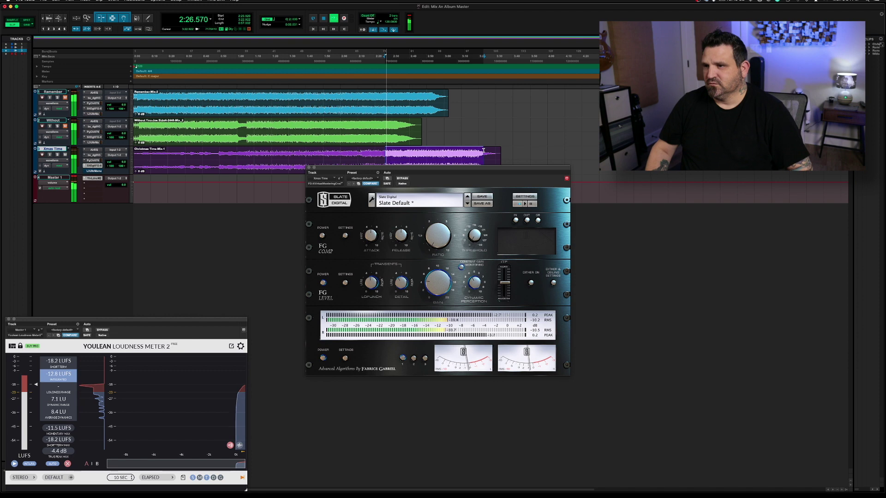
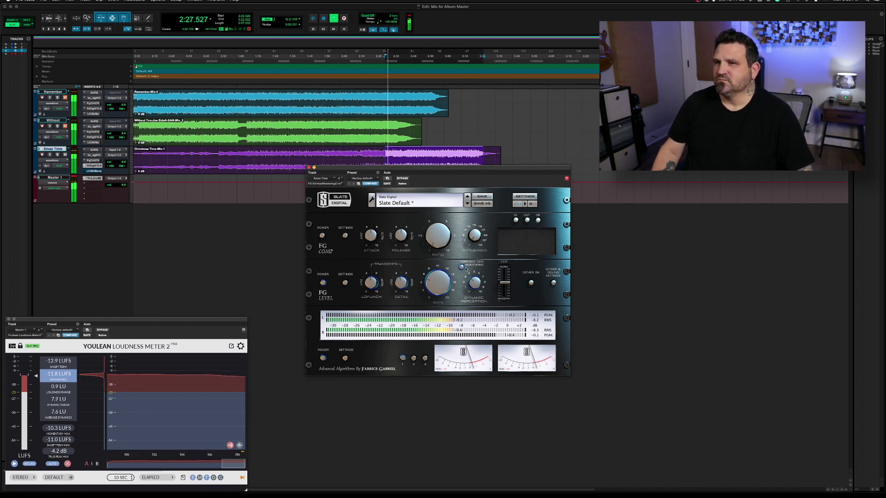
# Close FG-X, activate Xmas Time's bypassed L3 Ultramaximizer, play the selected section and reset the loudness meter's readings
pyautogui.click(309, 168)
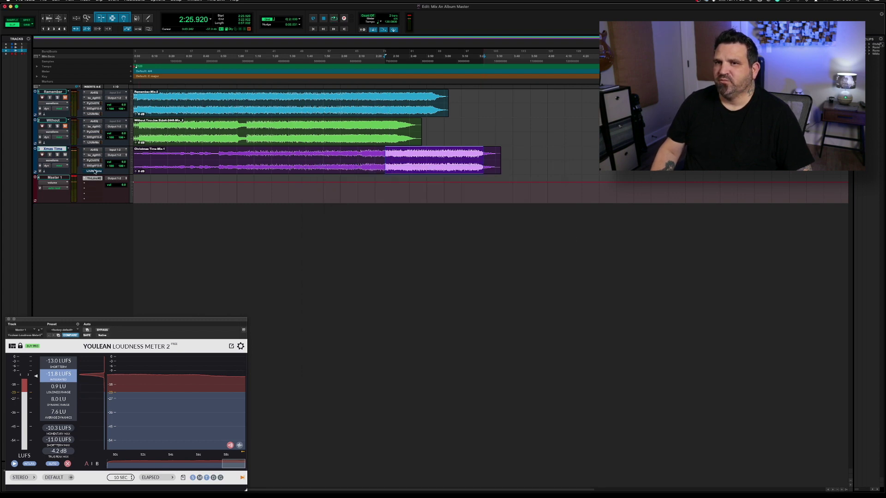
pyautogui.click(94, 171)
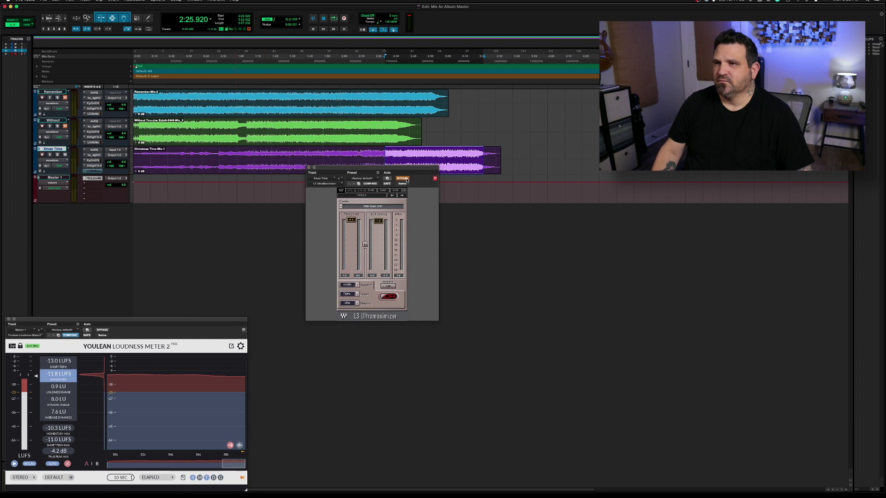
pyautogui.press('space')
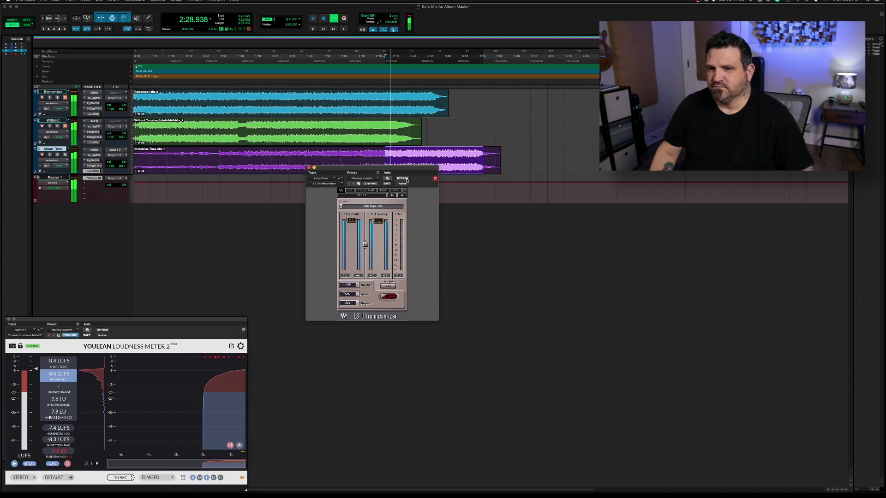
pyautogui.click(68, 464)
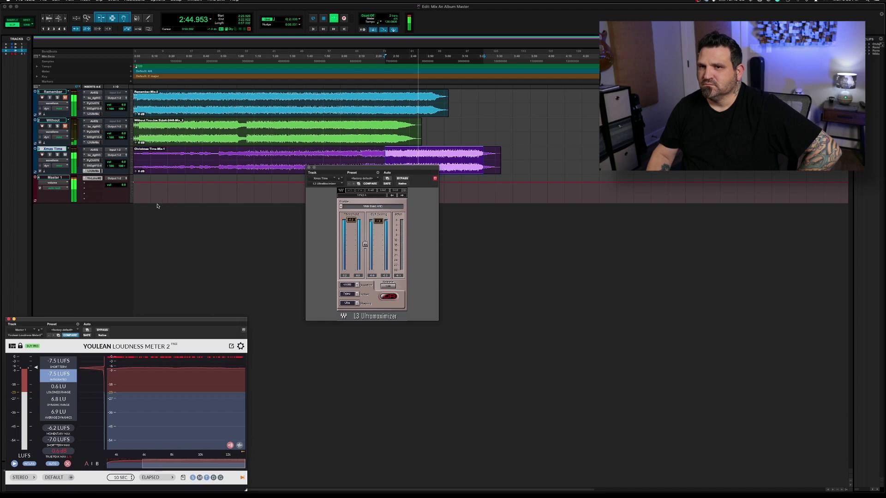
# Reopen Xmas Time's AirEQ during playback and compare the limited song with the EQ bypassed and active
pyautogui.click(94, 151)
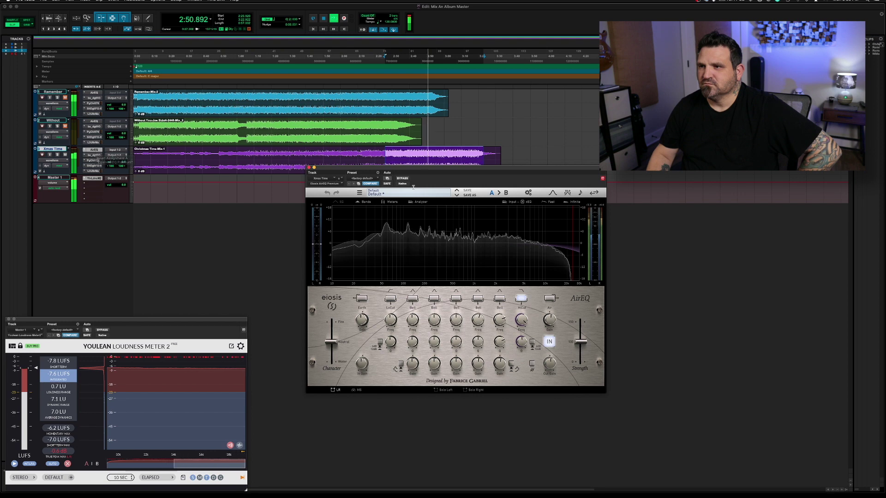
pyautogui.click(402, 179)
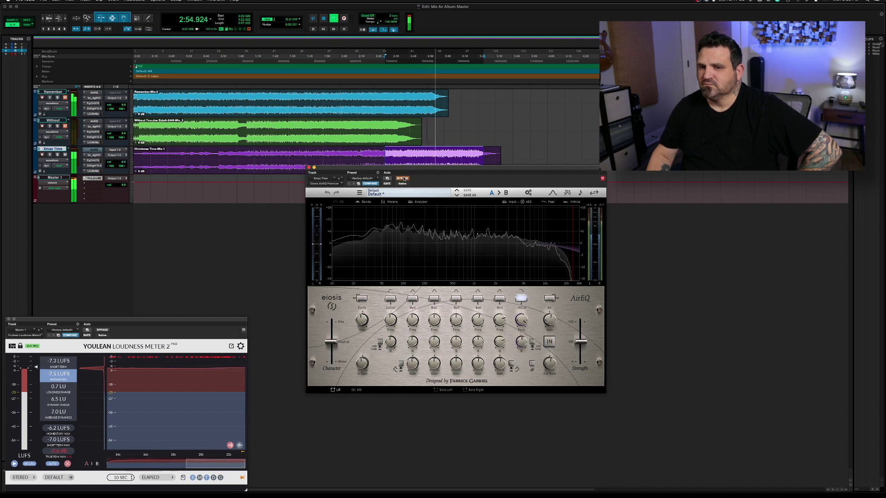
pyautogui.click(403, 178)
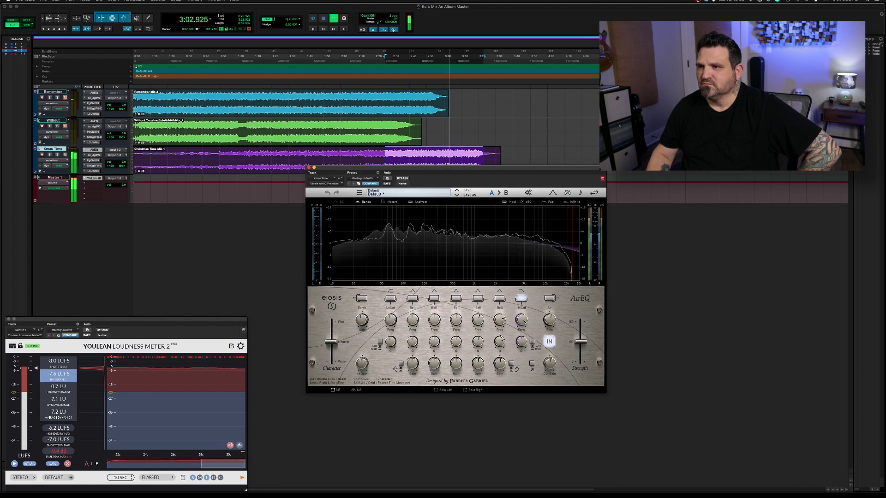
# Try a slight cut with the highest bell band in Xmas Time's AirEQ, reset its gain and close the plugin
pyautogui.moveTo(500, 364); pyautogui.dragTo(499, 370)
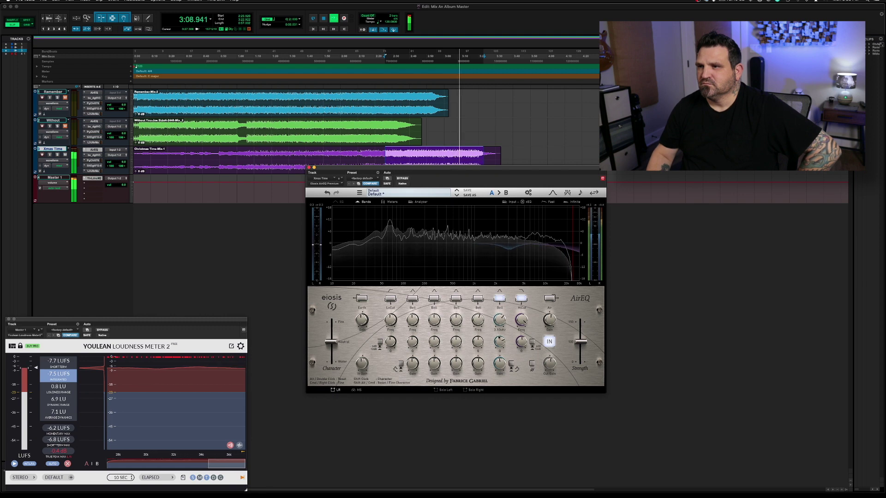
pyautogui.moveTo(499, 363); pyautogui.dragTo(499, 357)
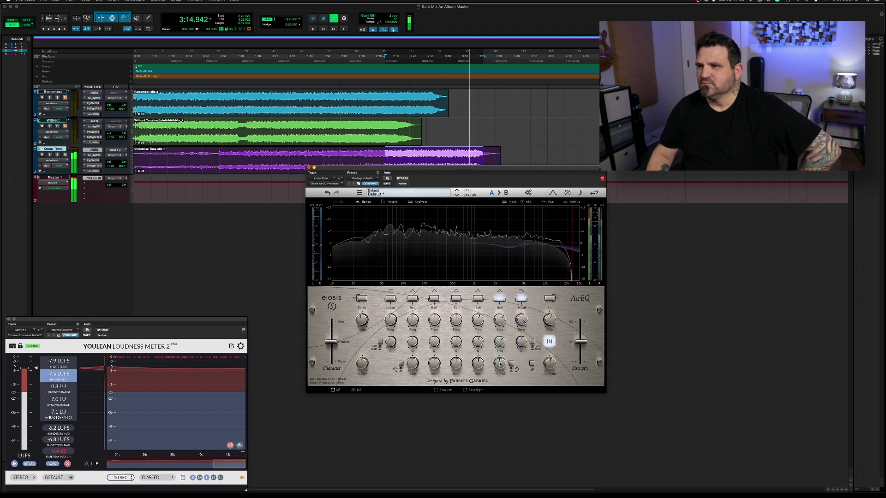
pyautogui.doubleClick(500, 363)
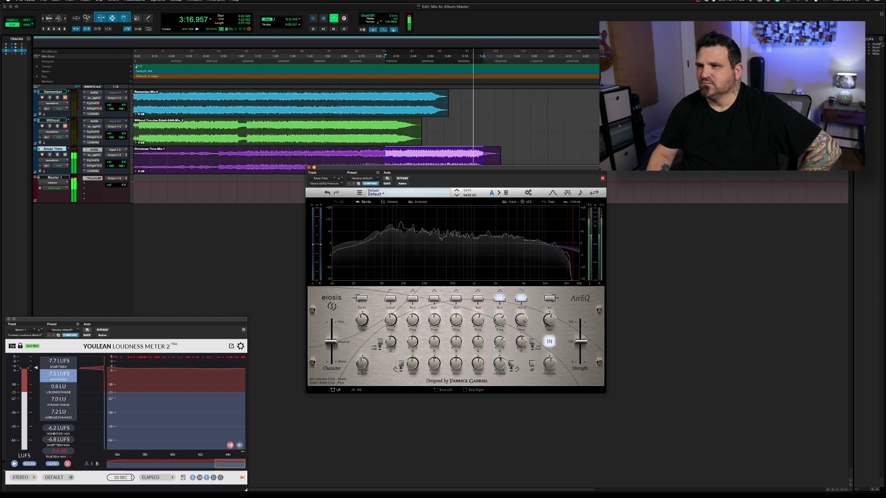
pyautogui.click(308, 168)
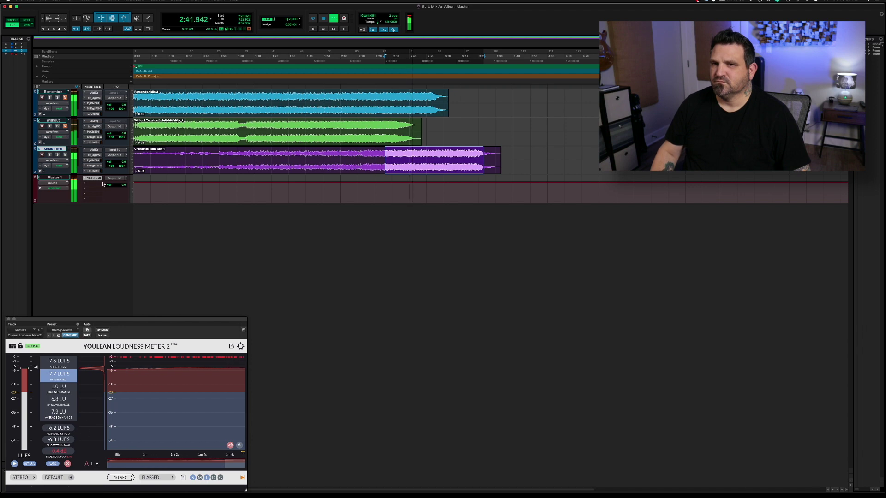
# Adjust FG Level's Dynamic Perception slightly in Xmas Time's FG-X during playback, stop playback, and close FG-X and the loudness meter
pyautogui.click(93, 166)
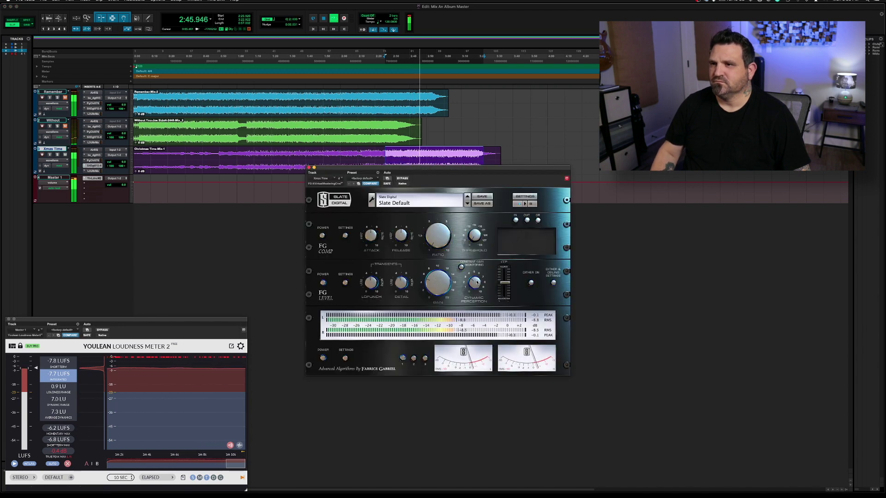
pyautogui.moveTo(476, 283); pyautogui.dragTo(475, 290)
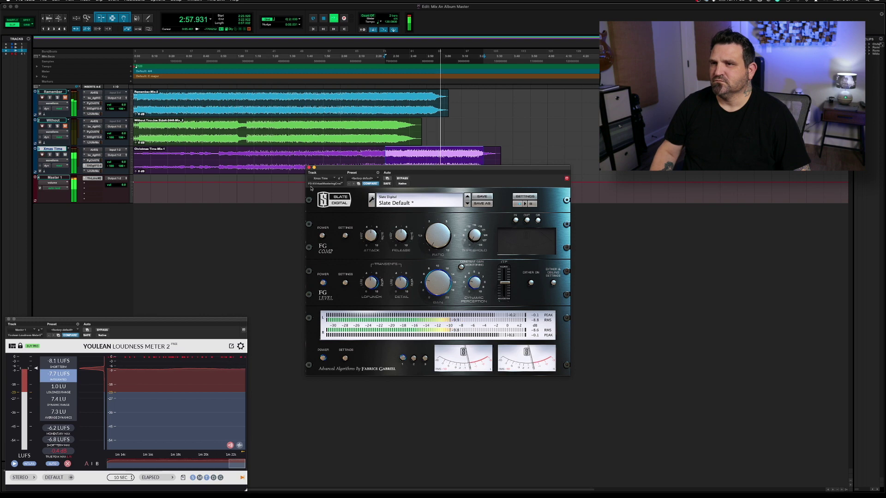
pyautogui.click(309, 168)
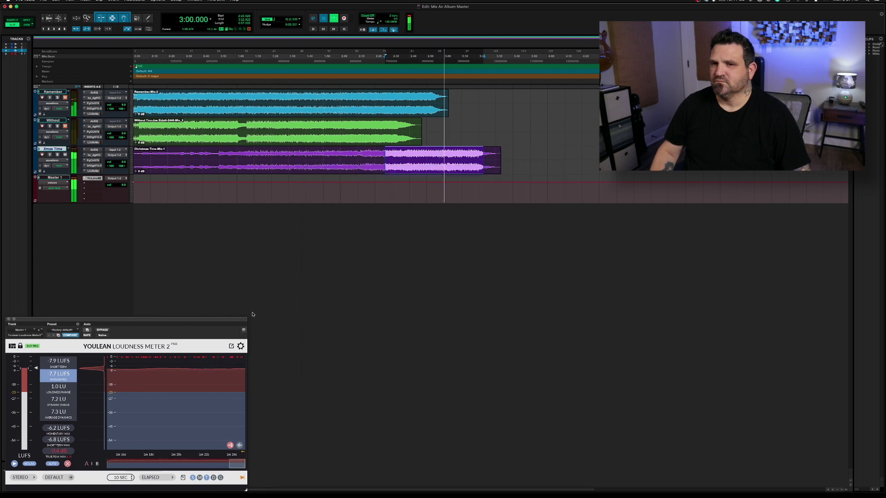
pyautogui.press('space')
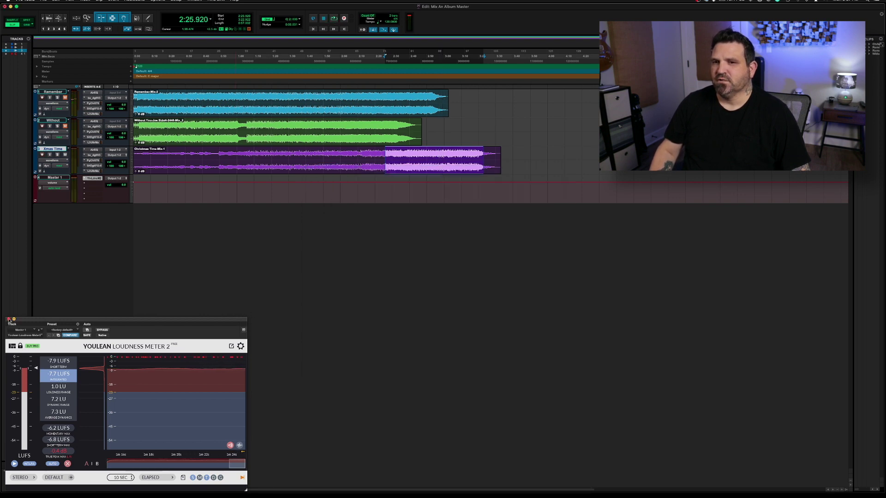
pyautogui.click(9, 319)
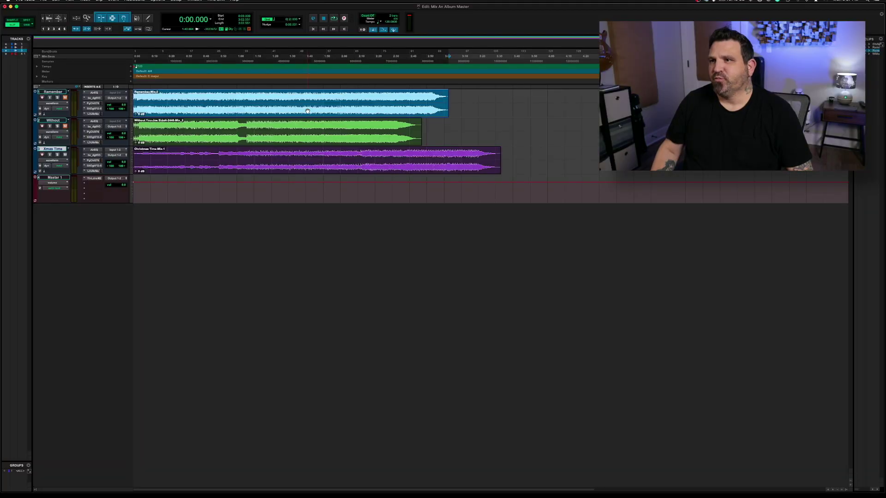
# Shift the Remember and Without clips so their endings line up with Xmas Time's, and audition a selection of the loud final section
pyautogui.moveTo(307, 111); pyautogui.dragTo(414, 137)
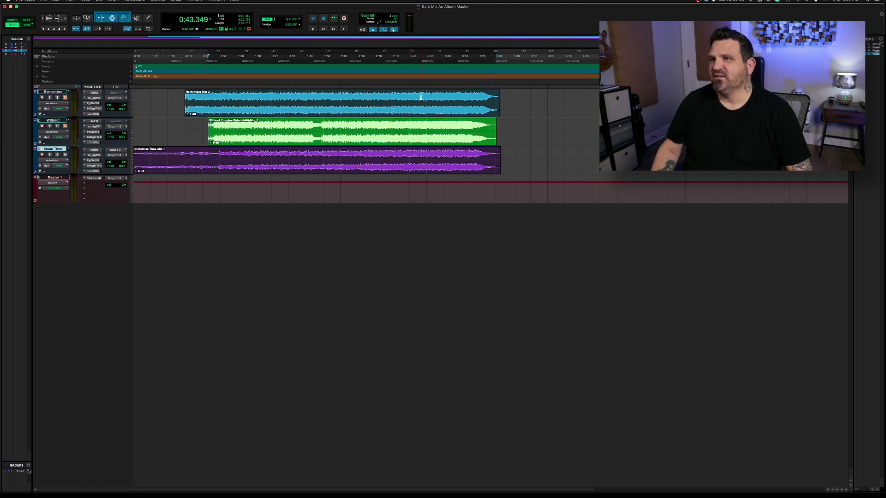
pyautogui.moveTo(419, 98); pyautogui.dragTo(478, 98)
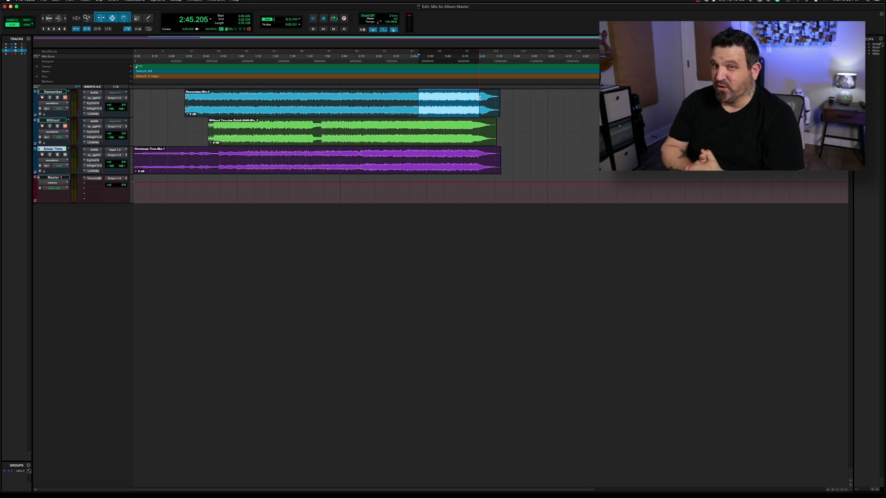
pyautogui.press('space')
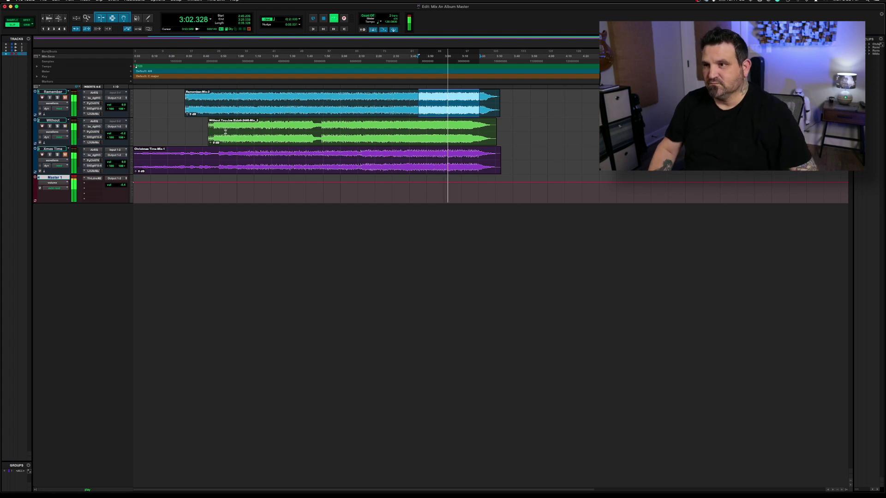
pyautogui.press('space')
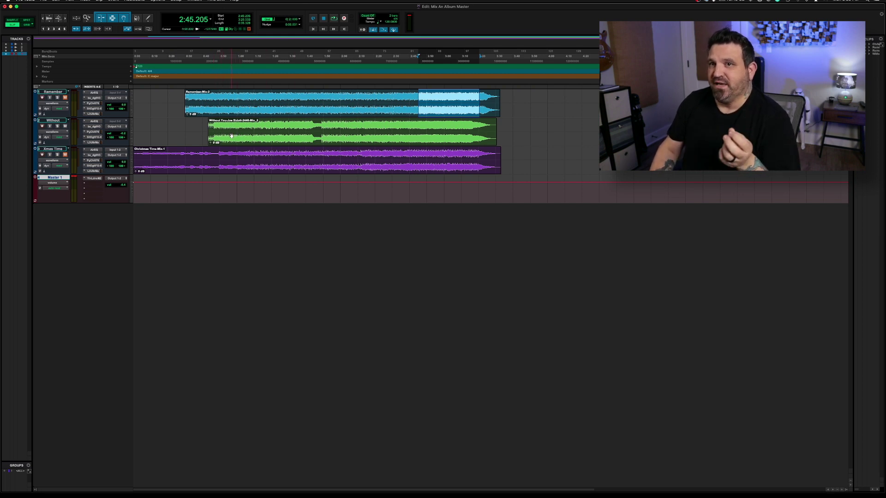
# Open Without's AirEQ during playback and make a slight cut near 140 Hz with the lowest bell band, using Freq Finder to locate it
pyautogui.click(94, 122)
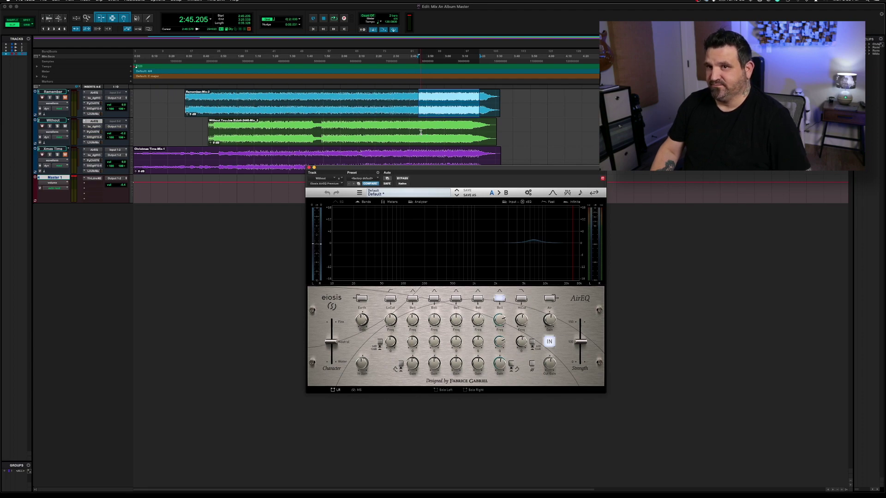
pyautogui.press('space')
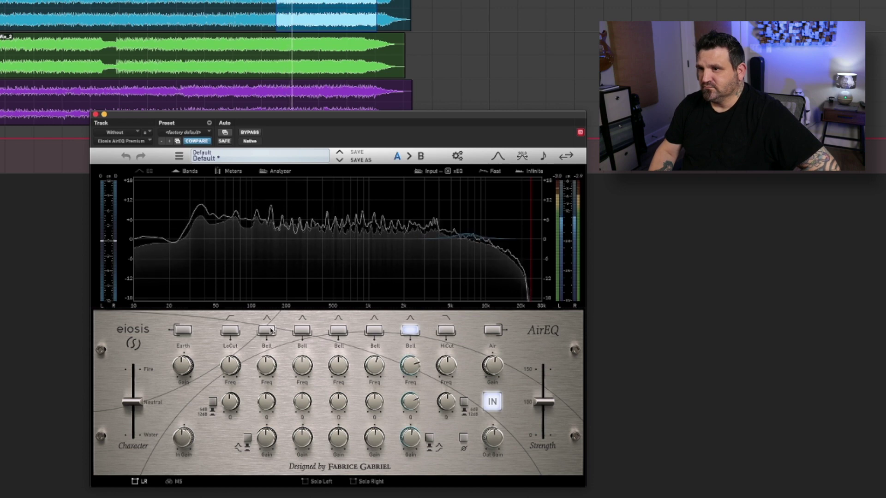
pyautogui.moveTo(267, 363); pyautogui.dragTo(262, 382)
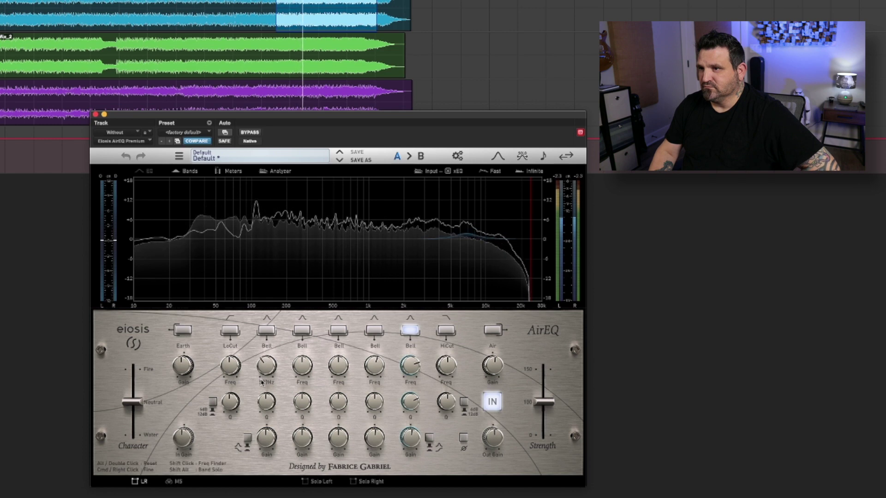
pyautogui.moveTo(266, 437); pyautogui.dragTo(266, 448)
pyautogui.moveTo(269, 363); pyautogui.dragTo(265, 381)
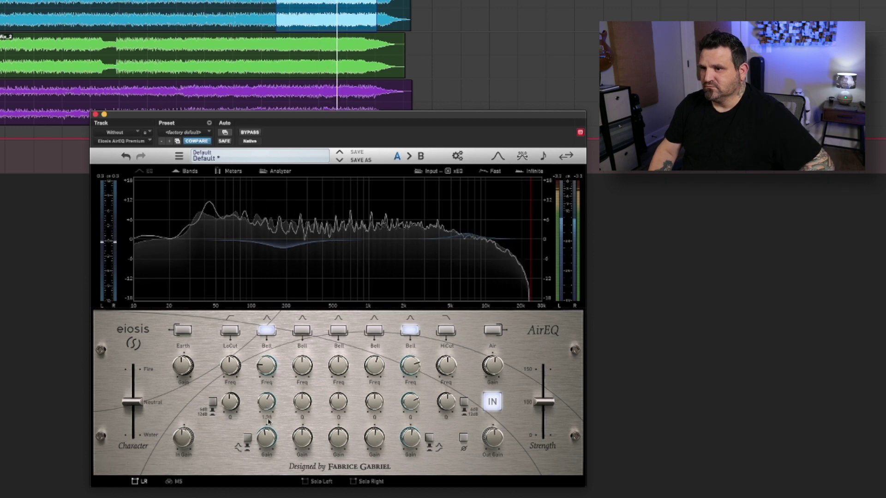
pyautogui.keyDown('shift'); pyautogui.click(267, 366); pyautogui.keyUp('shift')
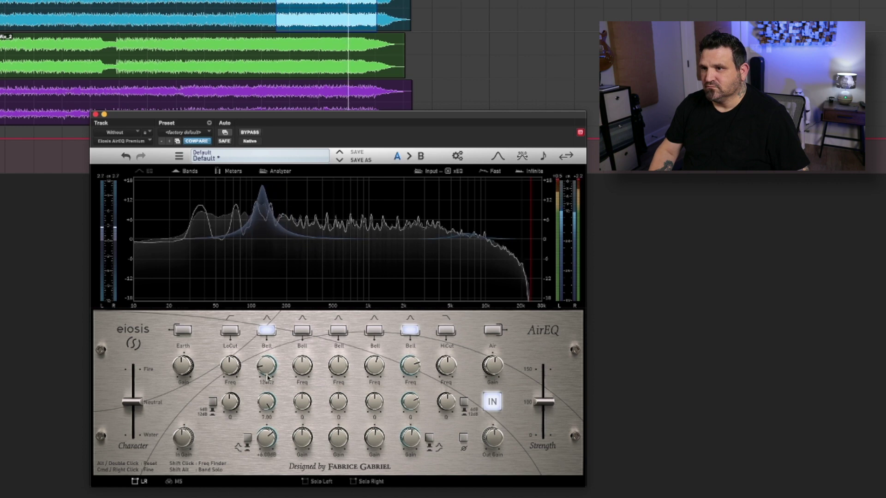
pyautogui.moveTo(266, 374); pyautogui.dragTo(266, 375)
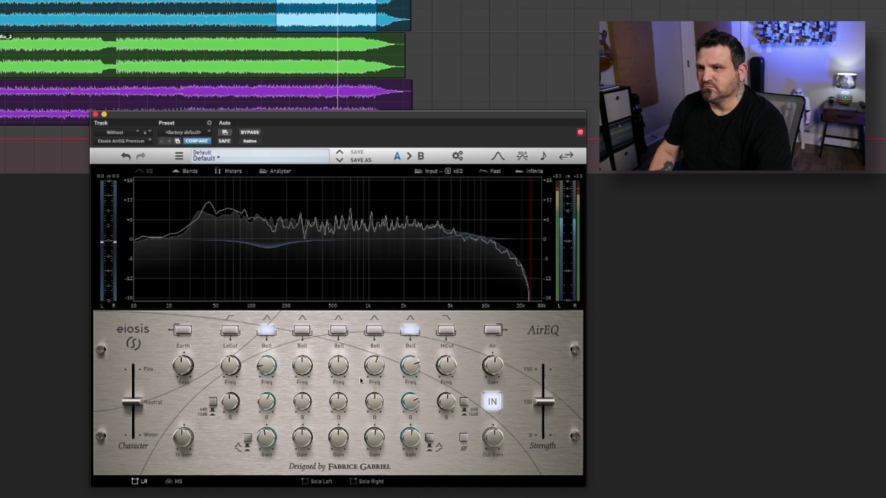
# Compare Without with AirEQ's Air band switched on and off, stop playback and close the EQ
pyautogui.moveTo(377, 369)
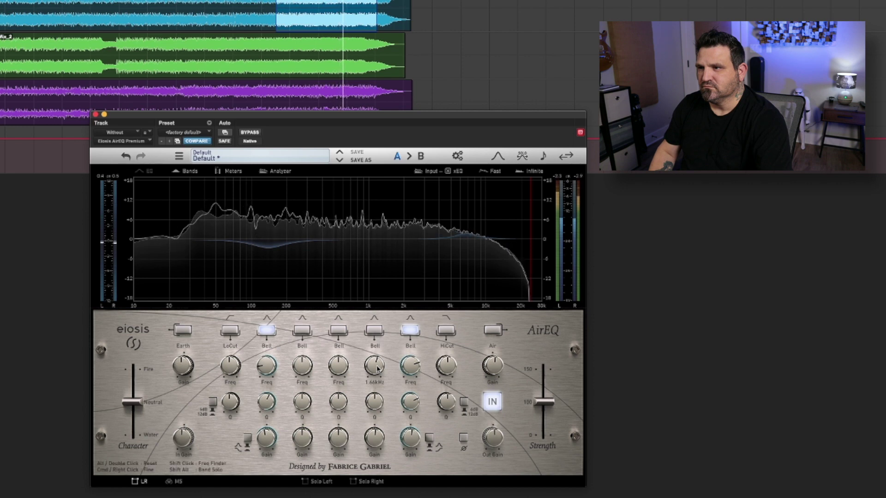
pyautogui.click(493, 330)
pyautogui.click(493, 330)
pyautogui.click(493, 331)
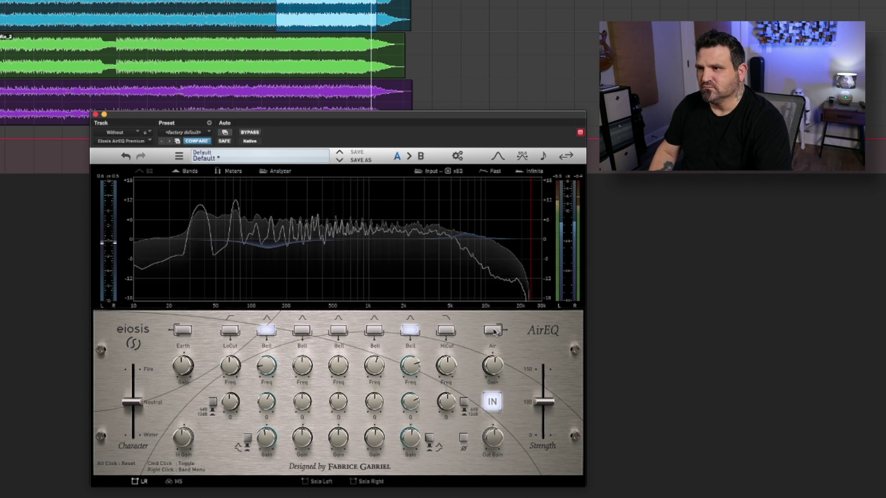
pyautogui.press('space')
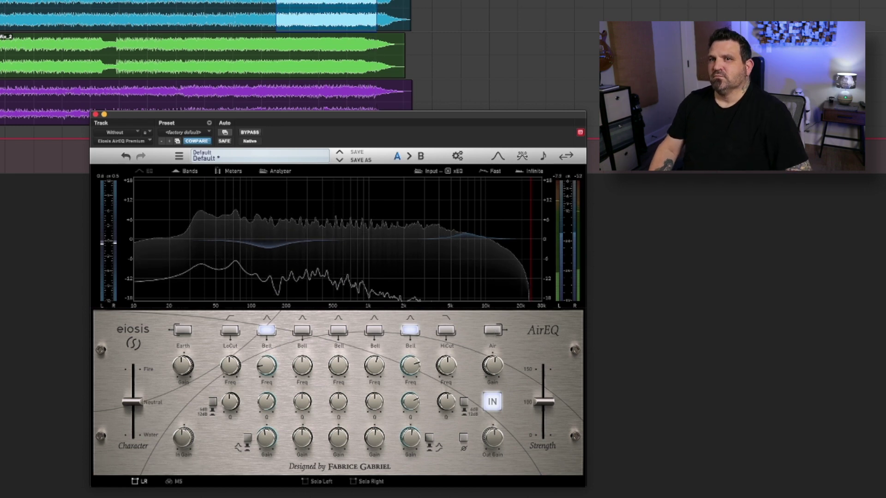
pyautogui.click(96, 115)
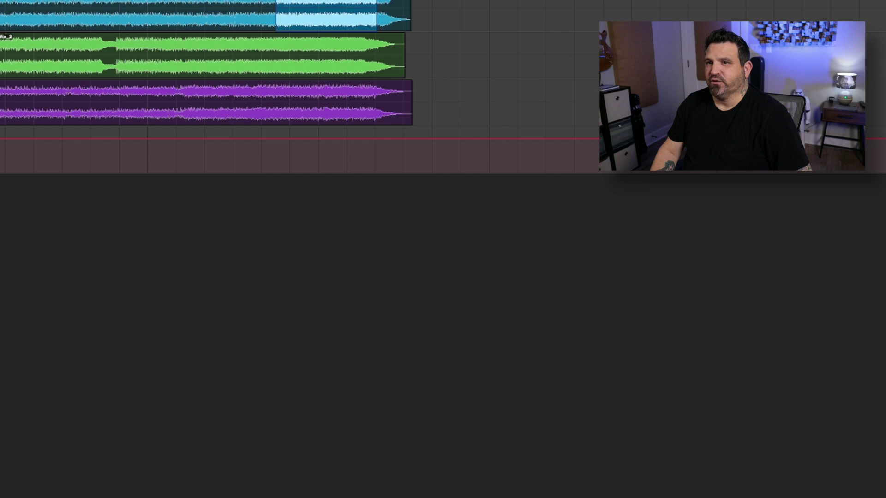
# During playback, nudge the FG Level gain in Xmas Time's FG-X and add a slight boost around 4.5 kHz with its AirEQ's highest bell band
pyautogui.press('space')
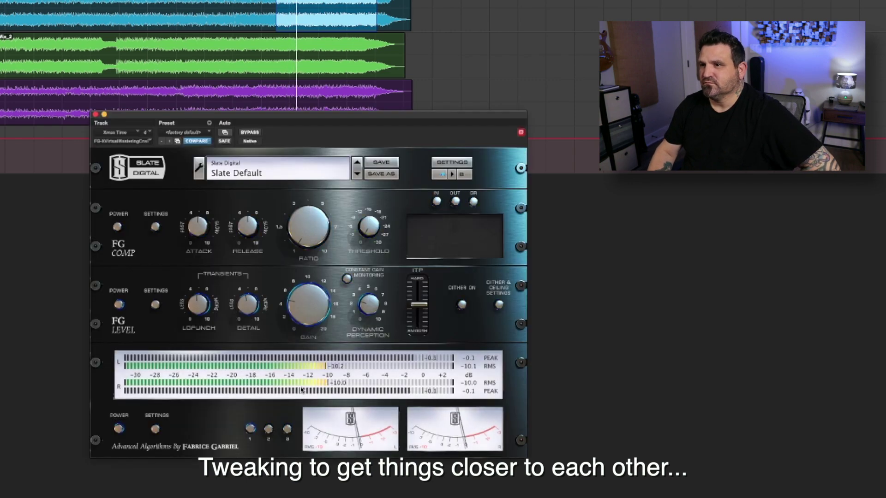
pyautogui.moveTo(307, 311); pyautogui.dragTo(308, 309)
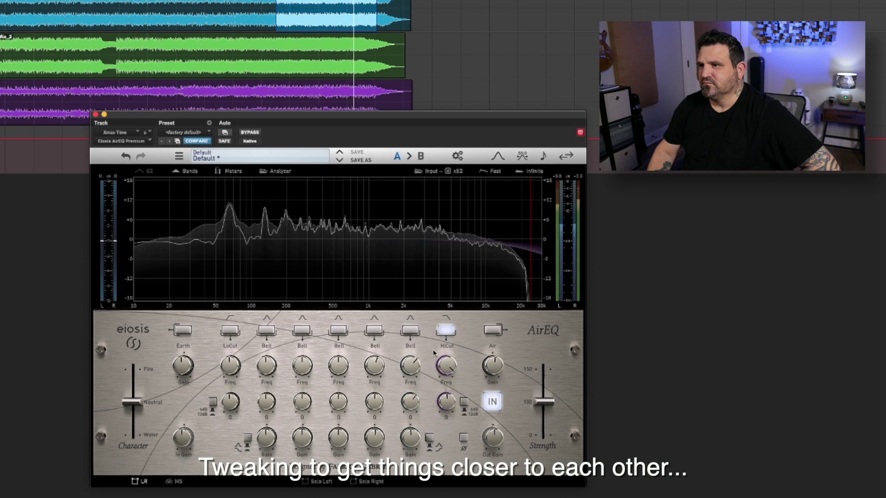
pyautogui.click(409, 435)
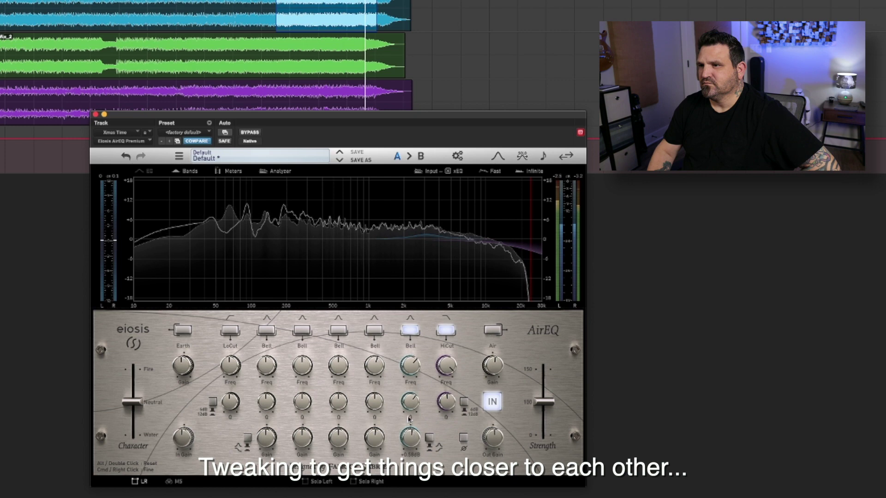
pyautogui.moveTo(412, 362); pyautogui.dragTo(415, 398)
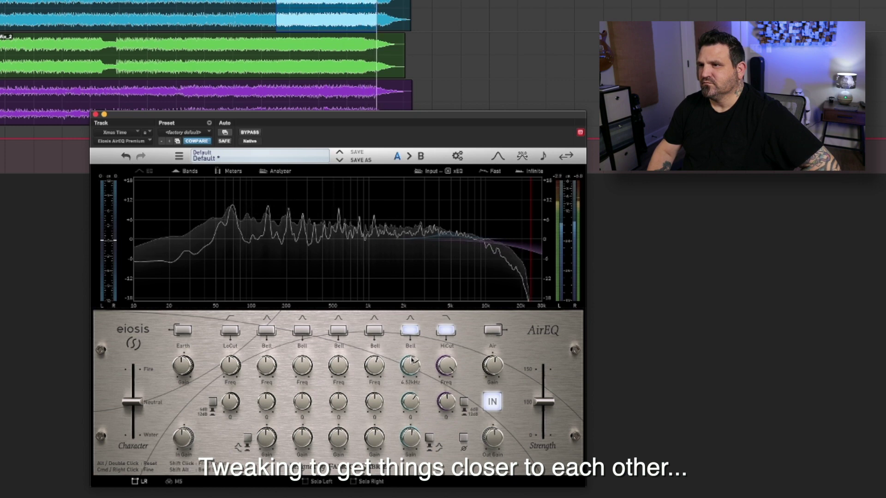
pyautogui.moveTo(414, 444); pyautogui.dragTo(414, 443)
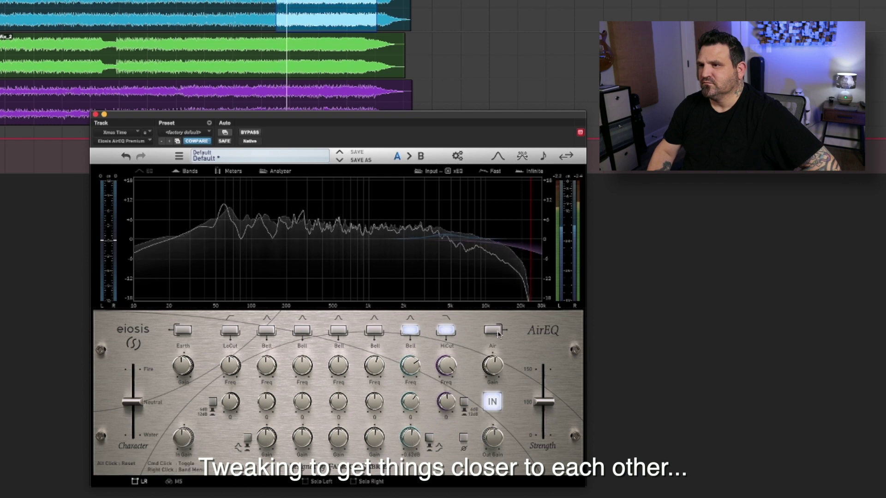
# Compare Xmas Time with AirEQ's HiCut band bypassed and active, leaving the band on
pyautogui.click(442, 331)
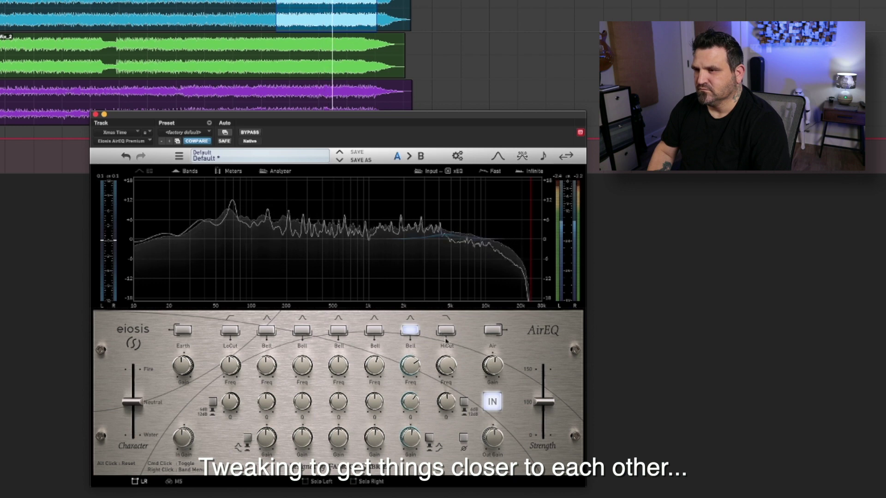
pyautogui.click(446, 332)
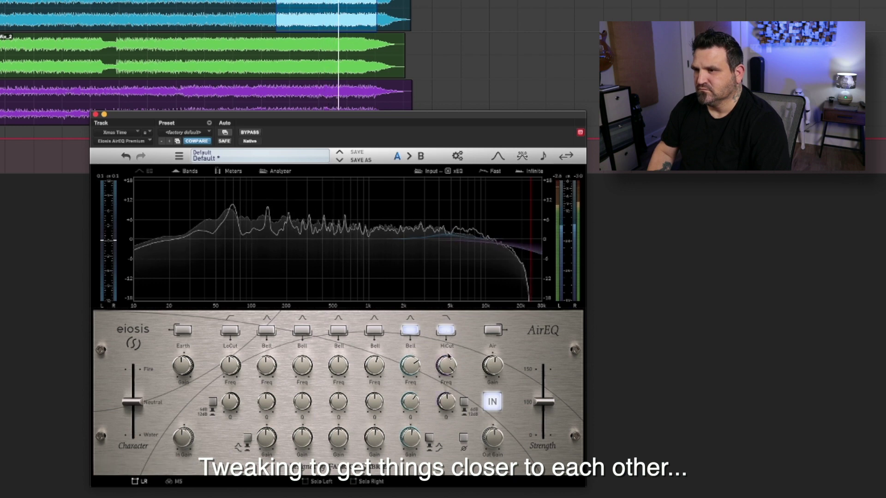
pyautogui.moveTo(448, 356)
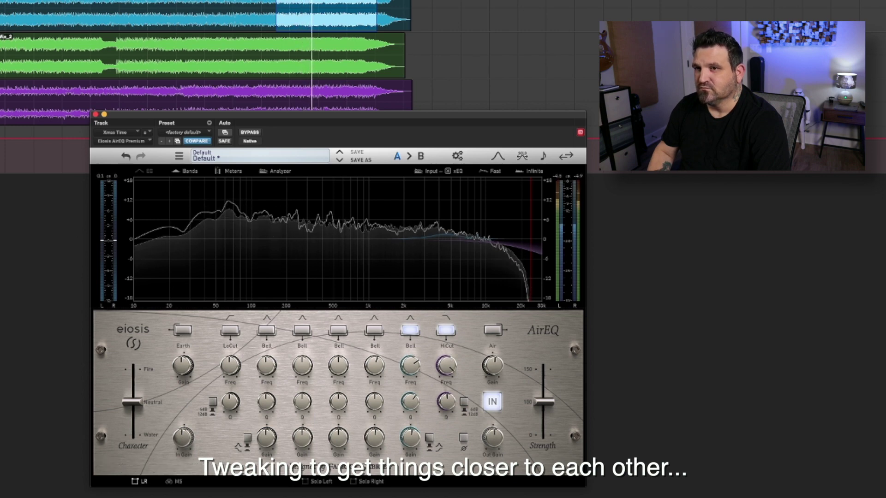
# Switch to Without's bx_digital V3 and retune the frequency and Q of the mono section's LF band
pyautogui.click(1, 55)
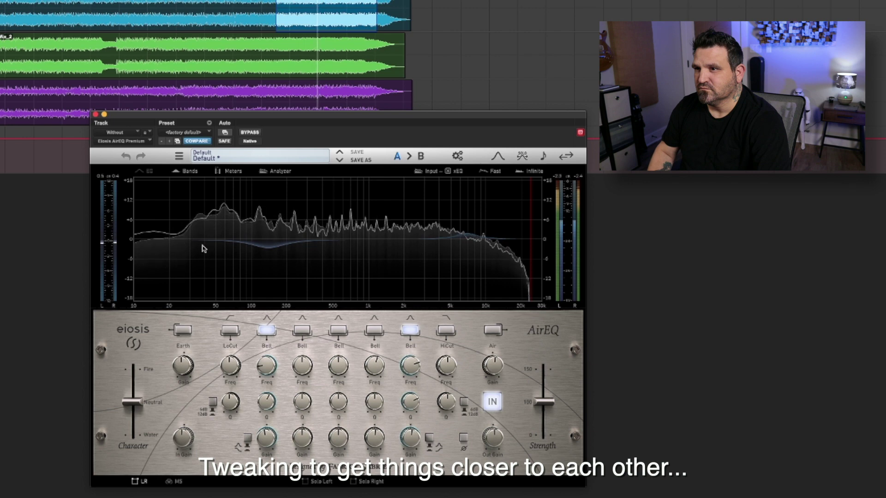
pyautogui.click(145, 132)
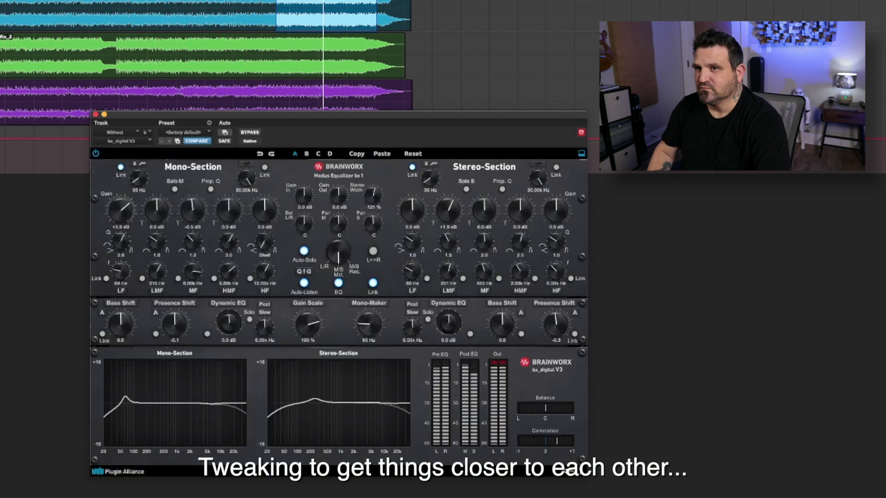
pyautogui.moveTo(123, 262); pyautogui.dragTo(123, 266)
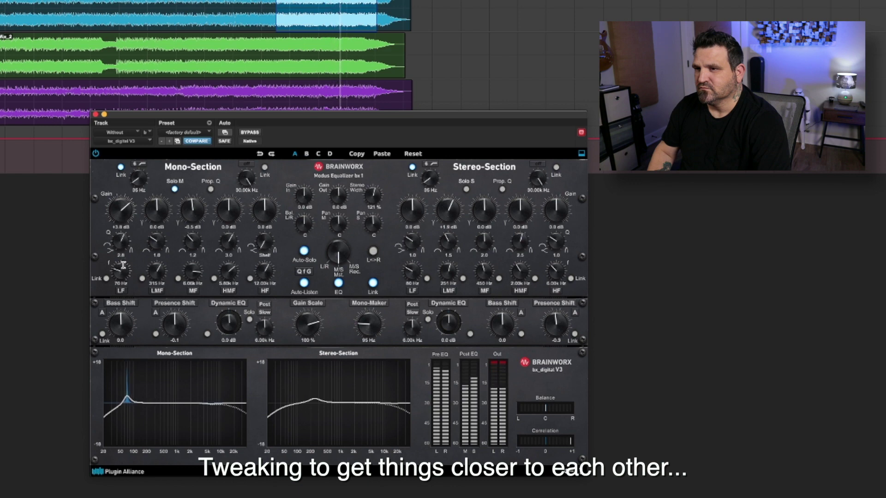
pyautogui.moveTo(128, 244); pyautogui.dragTo(126, 260)
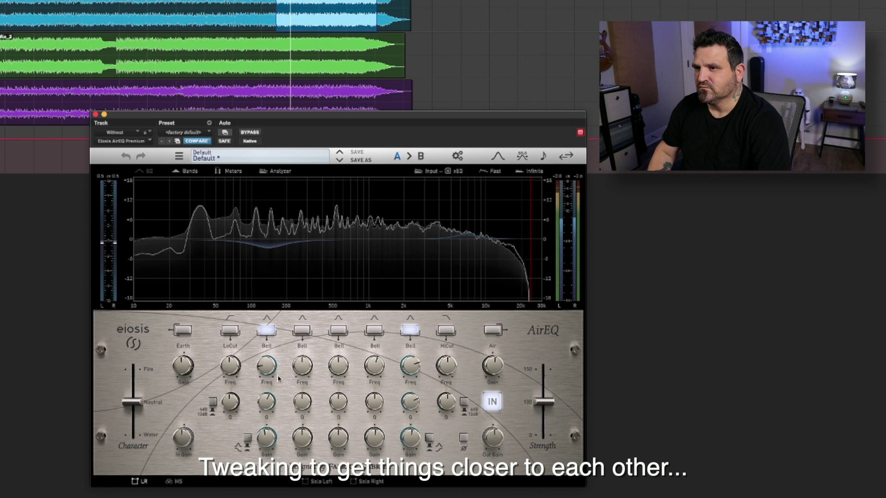
# Add a low-end boost of about 1.2 dB near 55 Hz with the second bell band in Without's AirEQ
pyautogui.moveTo(304, 370)
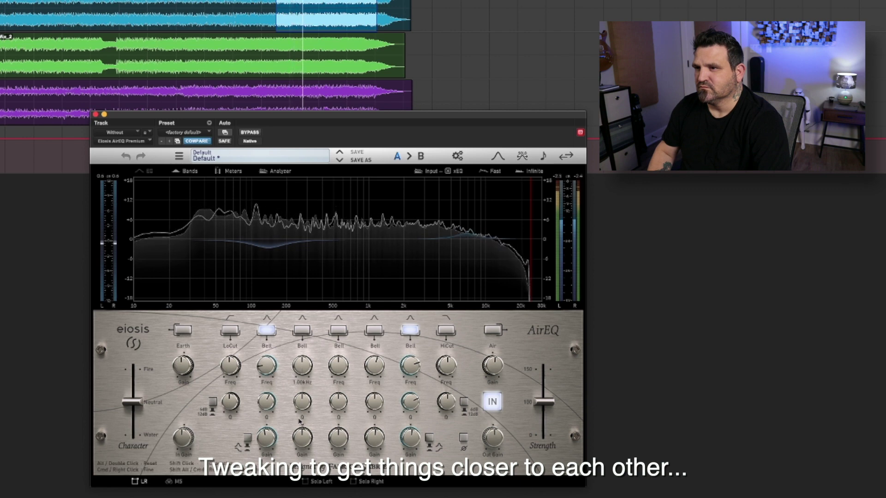
pyautogui.moveTo(302, 438); pyautogui.dragTo(301, 429)
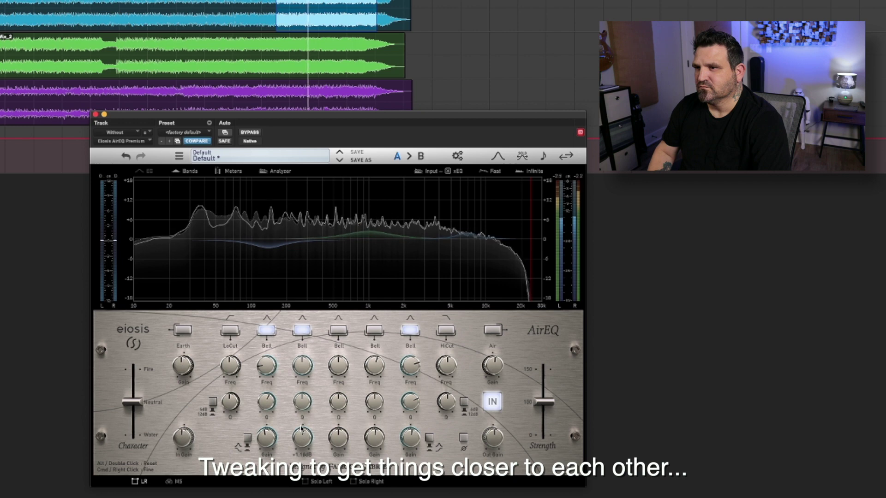
pyautogui.moveTo(302, 366); pyautogui.dragTo(298, 457)
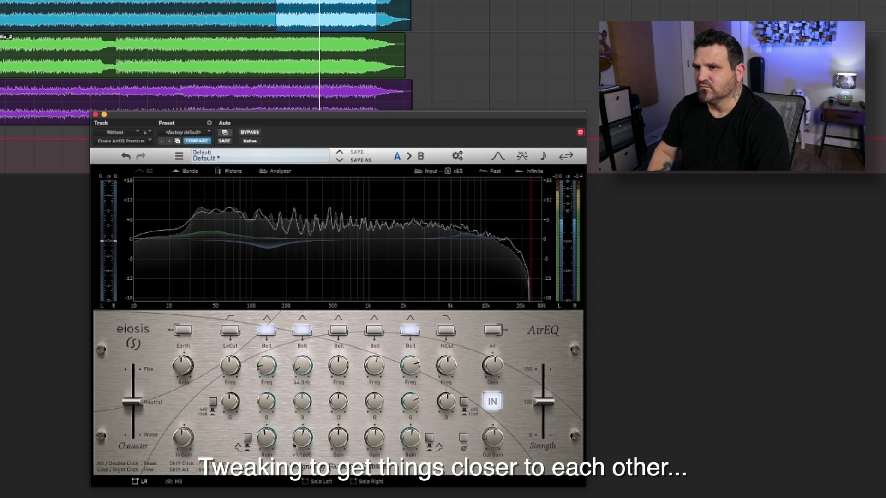
pyautogui.moveTo(303, 367)
pyautogui.mouseDown()
pyautogui.moveTo(302, 376)
pyautogui.moveTo(301, 366)
pyautogui.mouseUp()
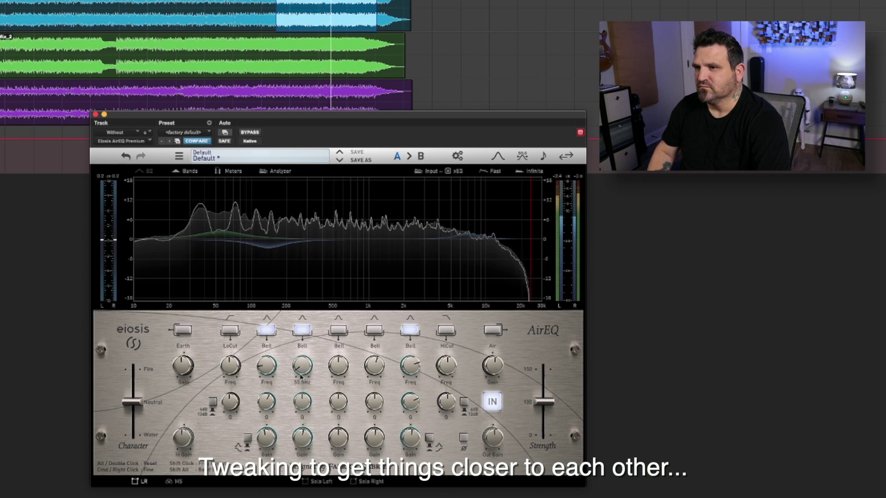
# Refine the Q, frequency and gain of the 55 Hz bell in Without's AirEQ and audition its HiCut band, leaving HiCut off
pyautogui.moveTo(302, 400); pyautogui.dragTo(303, 373)
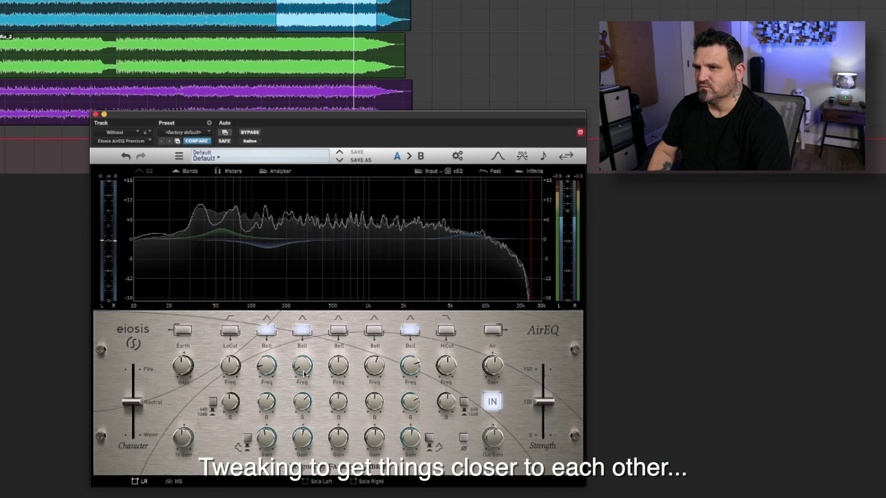
pyautogui.moveTo(303, 440)
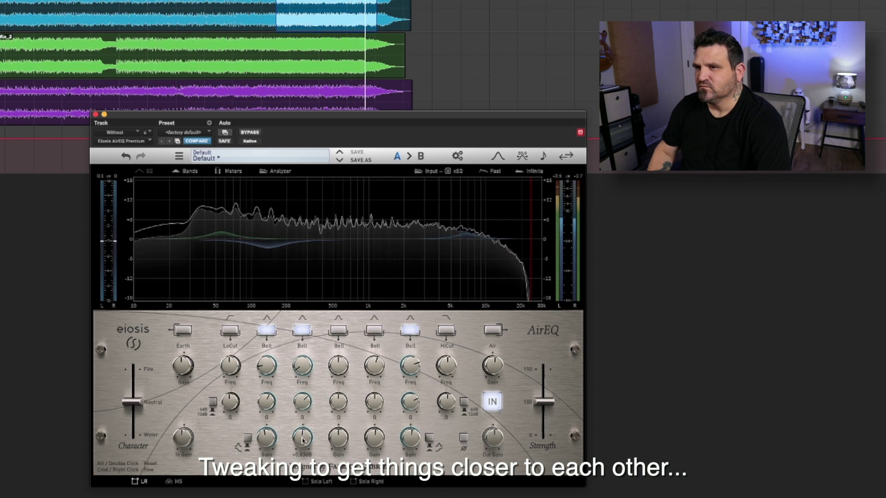
pyautogui.moveTo(305, 396)
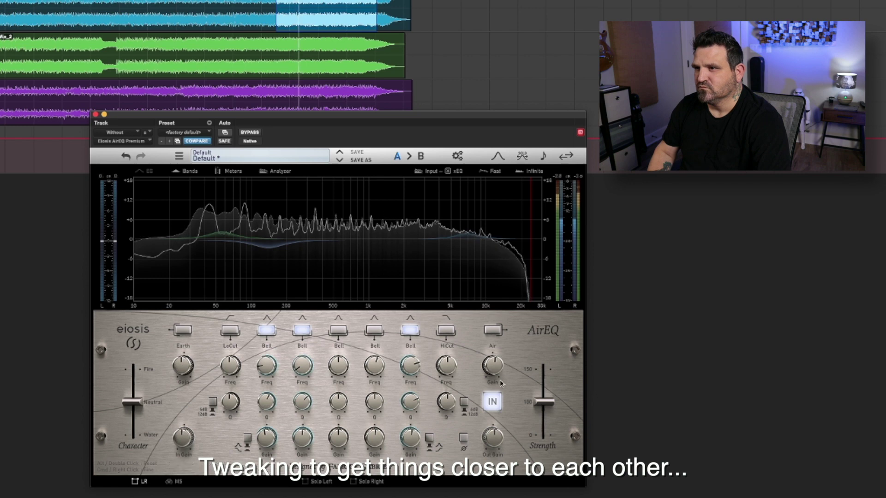
pyautogui.click(446, 330)
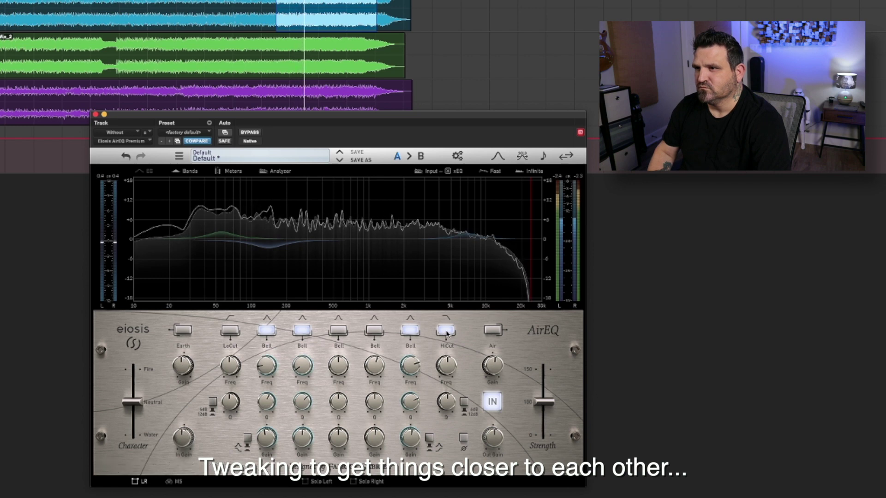
pyautogui.click(446, 331)
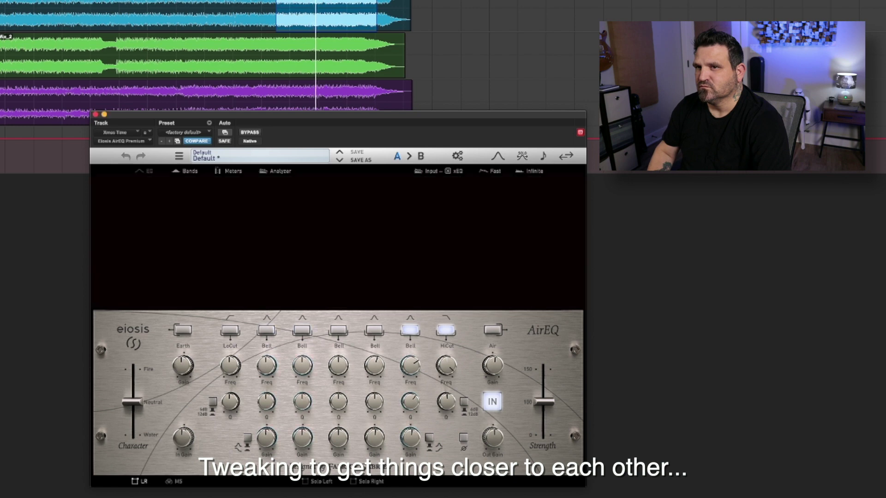
# Compare Xmas Time with AirEQ's HiCut band off and on, keeping it on with its cutoff frequency readjusted
pyautogui.click(450, 332)
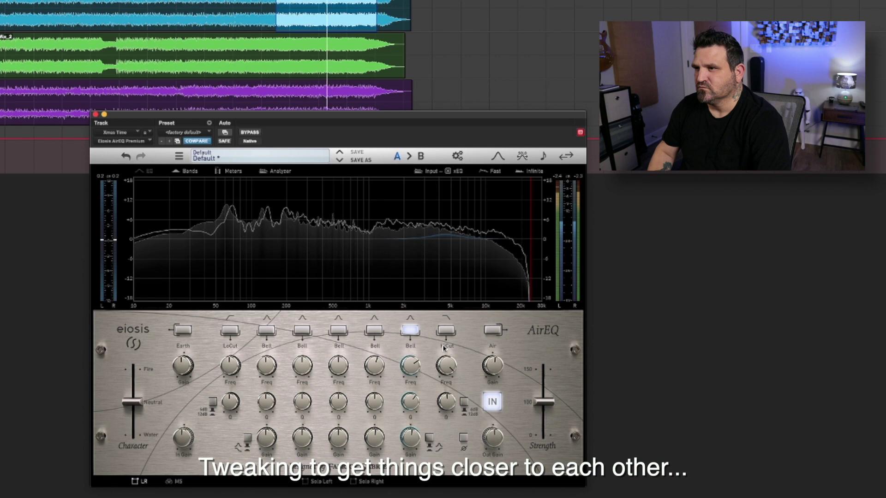
pyautogui.click(449, 332)
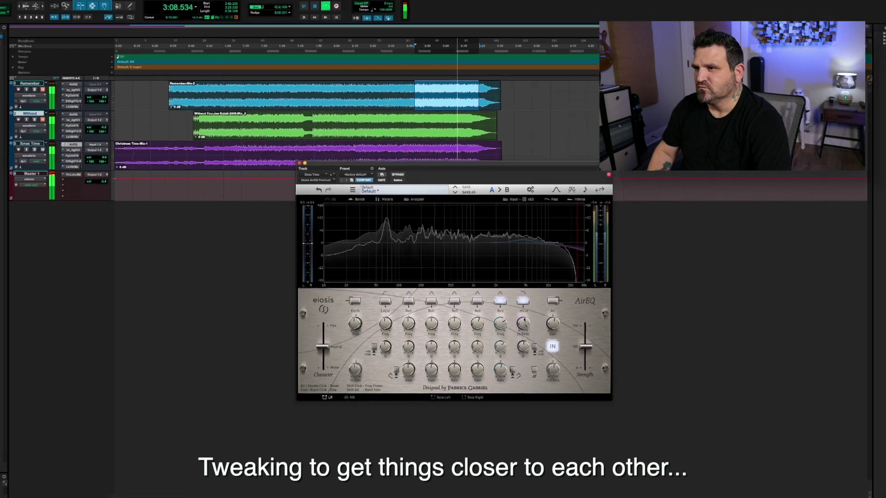
pyautogui.moveTo(524, 320); pyautogui.dragTo(524, 313)
pyautogui.click(308, 167)
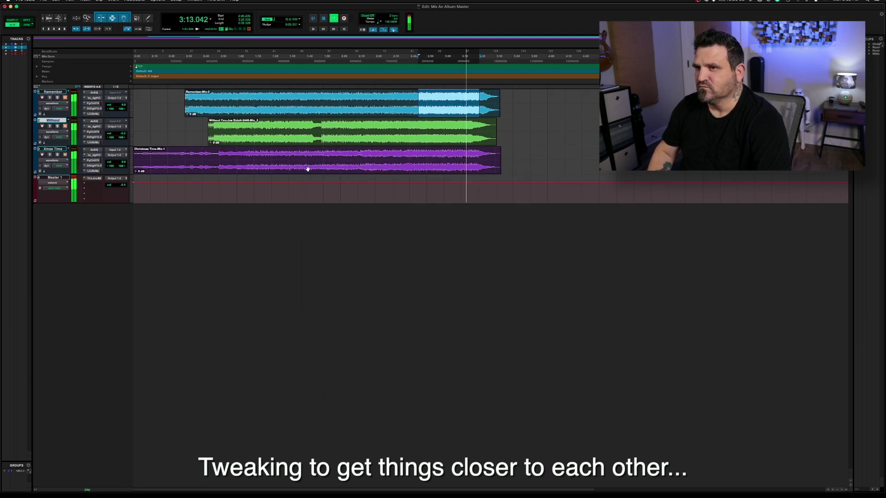
# Cut the low mids slightly with the second bell band in Xmas Time's AirEQ, tuning its frequency, gain and Q
pyautogui.click(93, 121)
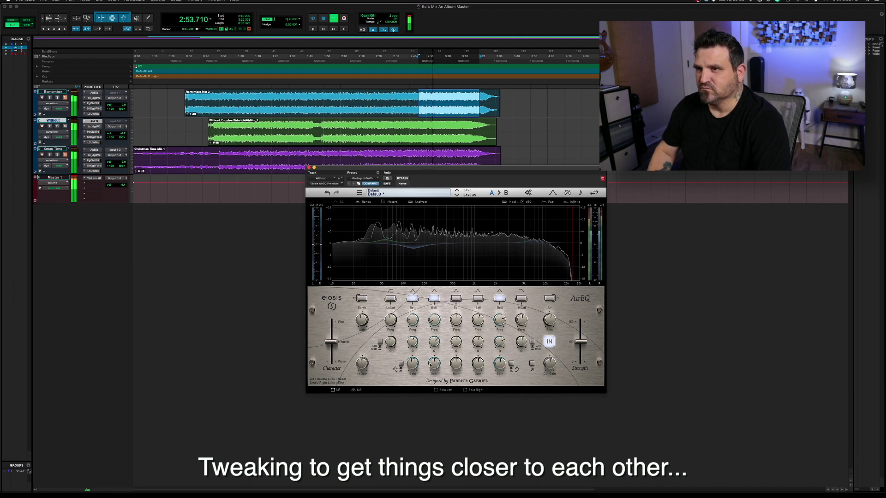
pyautogui.click(99, 150)
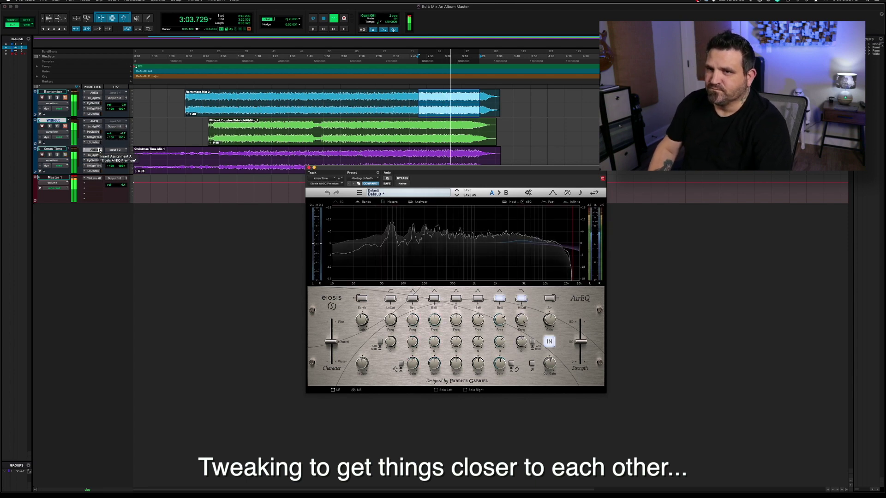
pyautogui.moveTo(434, 317); pyautogui.dragTo(434, 305)
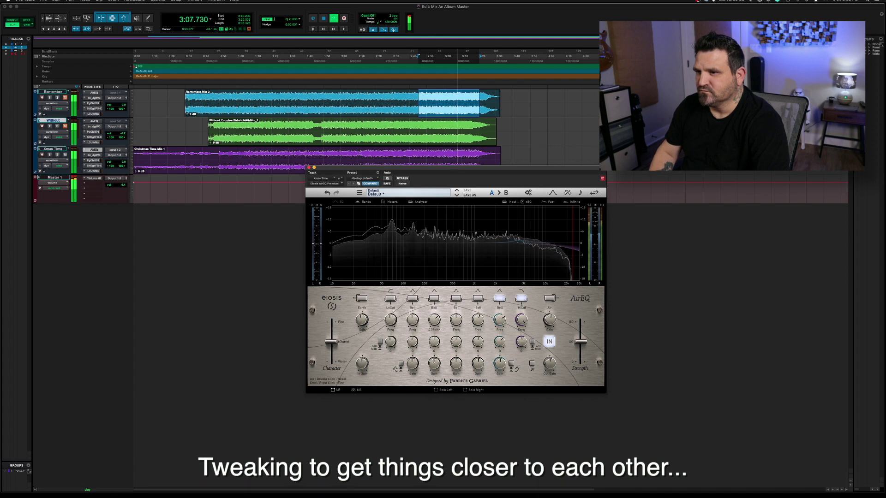
pyautogui.moveTo(434, 364)
pyautogui.mouseDown()
pyautogui.moveTo(436, 351)
pyautogui.moveTo(435, 371)
pyautogui.mouseUp()
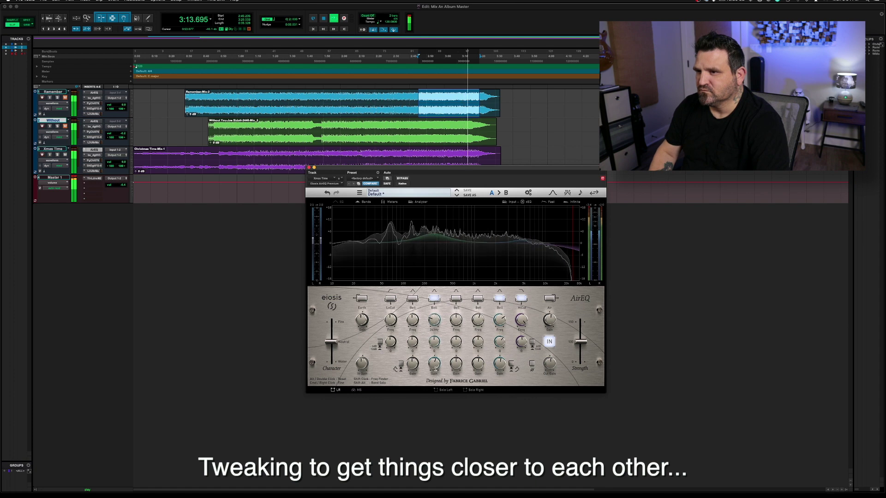
pyautogui.moveTo(435, 372); pyautogui.dragTo(435, 377)
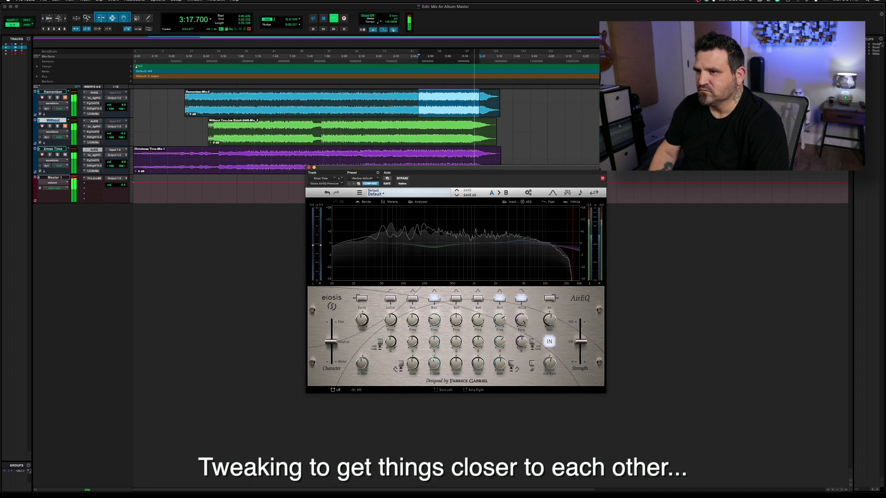
pyautogui.moveTo(434, 349); pyautogui.dragTo(435, 344)
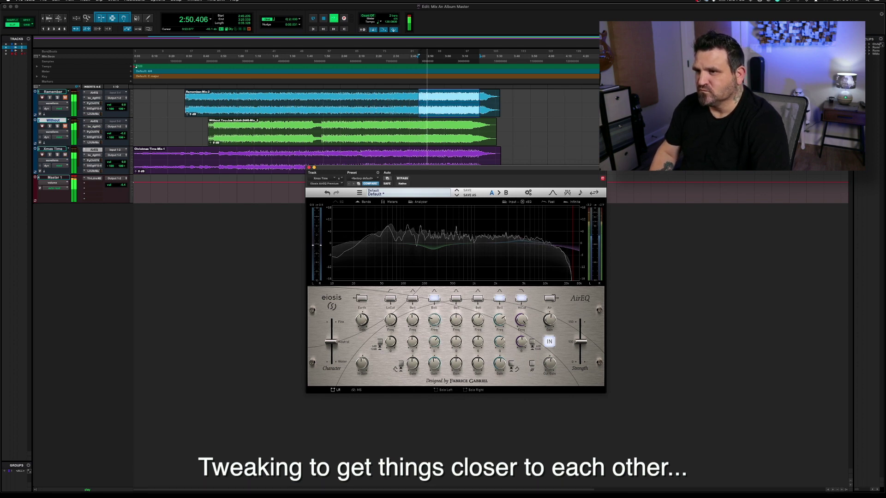
pyautogui.moveTo(434, 363)
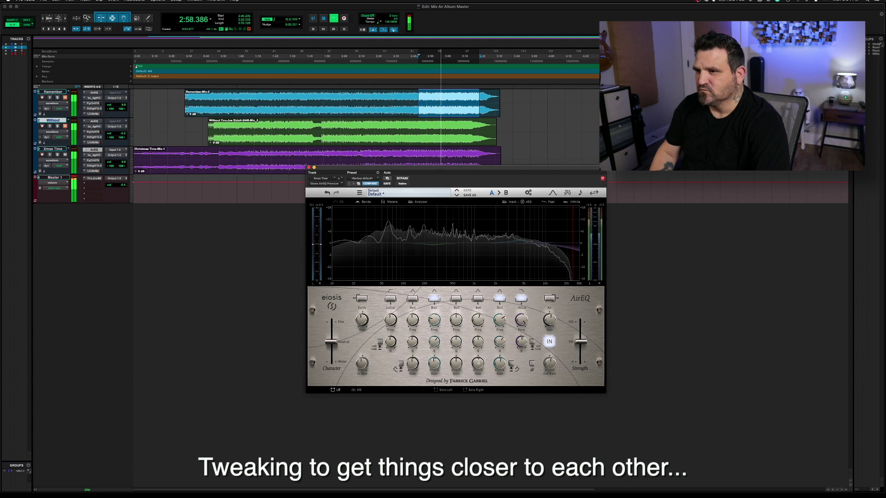
# Add a slight boost with the fourth bell band in Xmas Time's AirEQ and retune the highest bell's frequency
pyautogui.moveTo(477, 364); pyautogui.dragTo(477, 362)
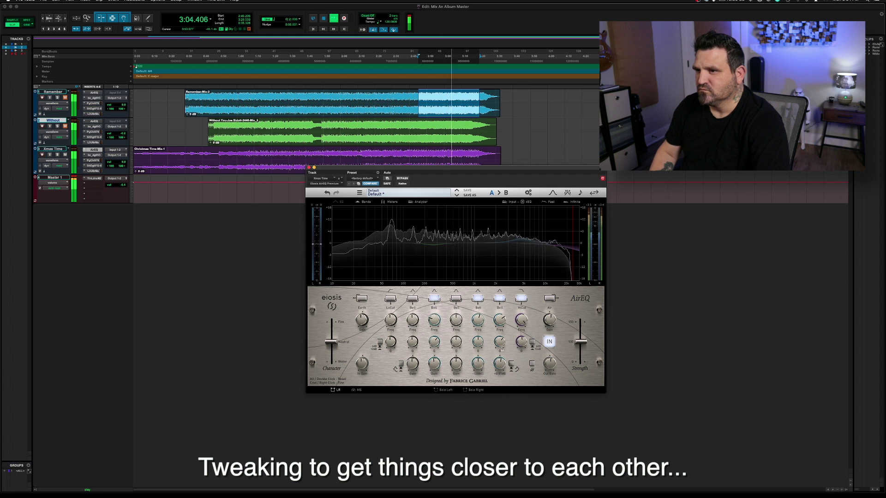
pyautogui.moveTo(501, 320); pyautogui.dragTo(501, 324)
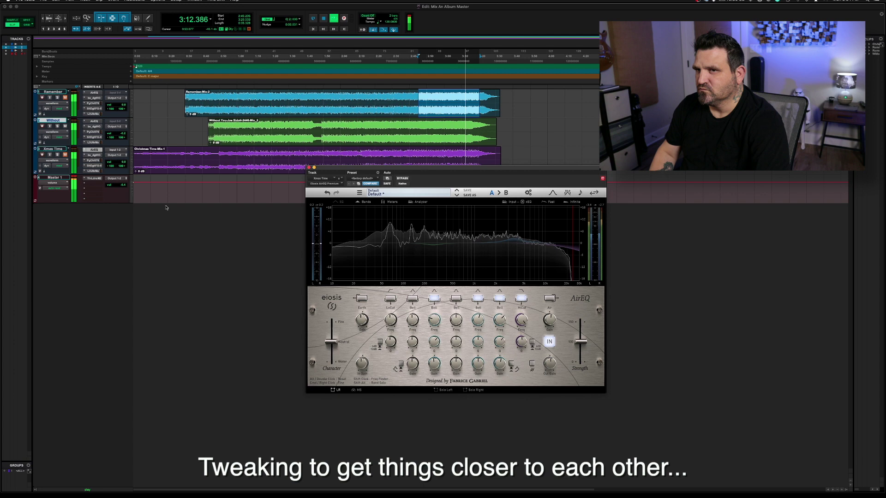
# Compare the first two bell bands in Without's AirEQ, leaving the first bell's low-mid cut bypassed and the low-end boost on
pyautogui.click(94, 121)
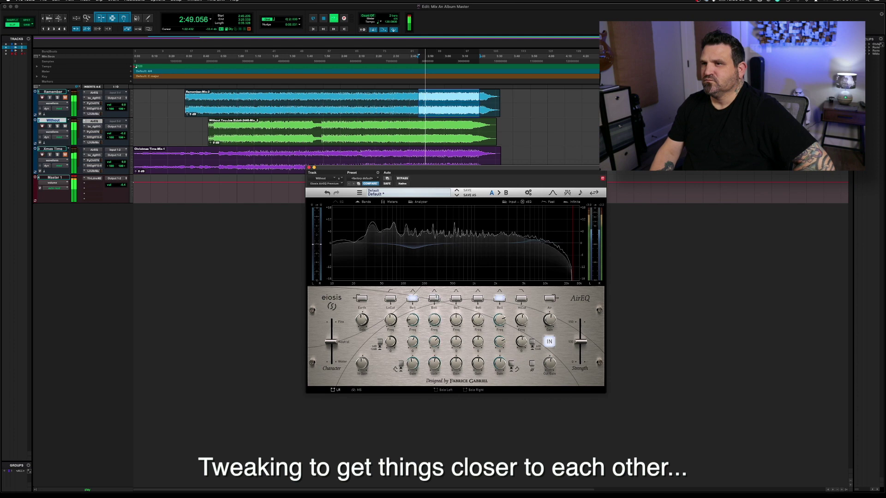
pyautogui.click(412, 298)
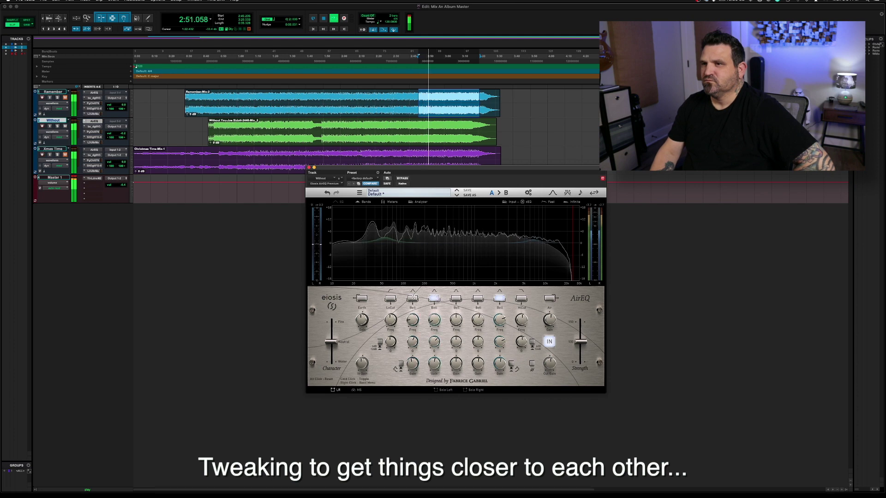
pyautogui.click(412, 298)
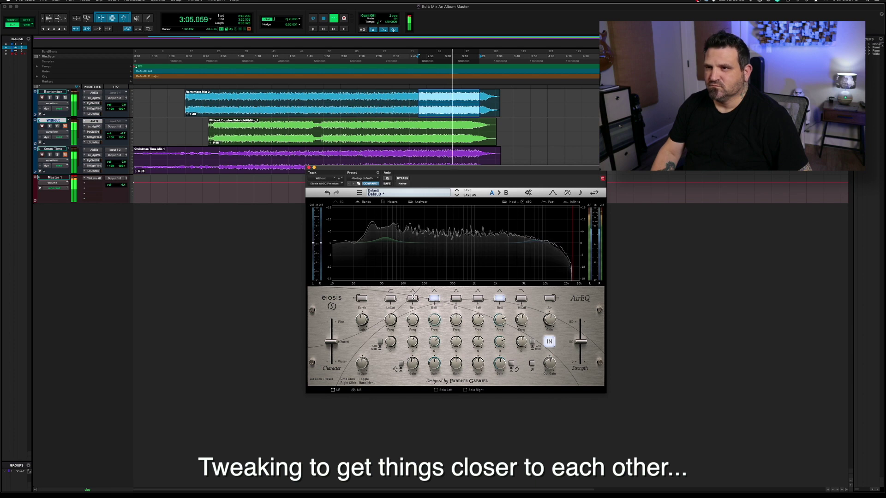
# Enable the first bell band in Remember's AirEQ and shape it into a slight low-end boost near 60 Hz
pyautogui.click(95, 93)
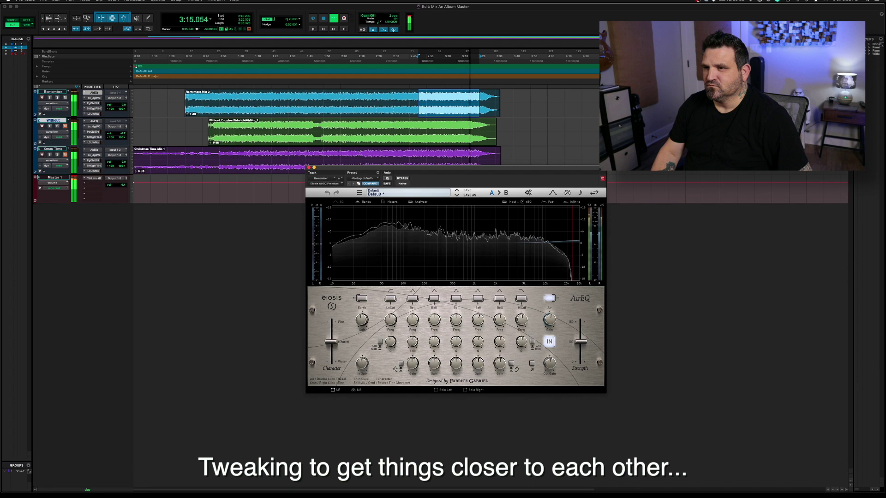
pyautogui.click(413, 299)
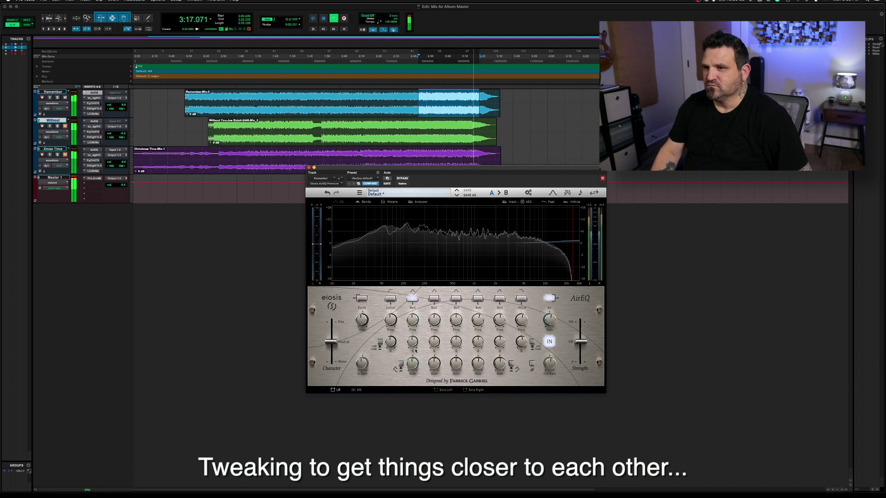
pyautogui.moveTo(414, 364)
pyautogui.moveTo(414, 363); pyautogui.dragTo(414, 351)
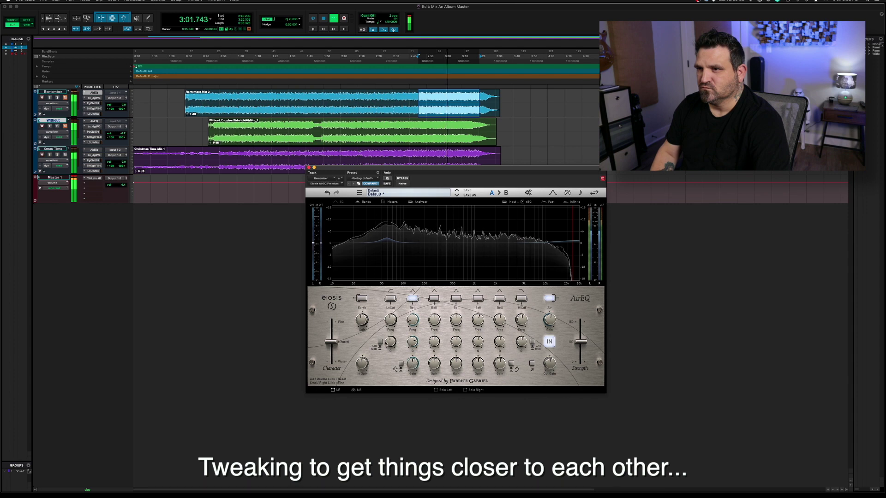
# Add a narrow low-end boost with the first bell band in Xmas Time's AirEQ, adjusting its gain, Q and frequency
pyautogui.click(94, 151)
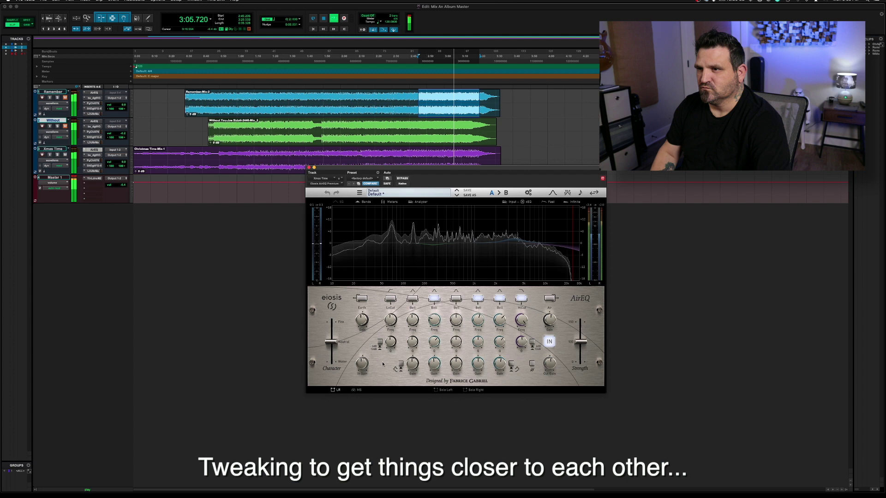
pyautogui.click(412, 299)
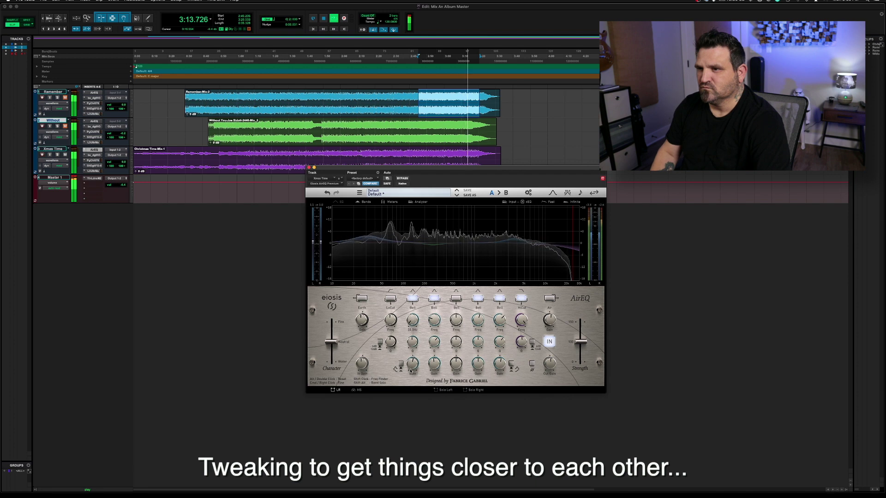
pyautogui.moveTo(410, 366)
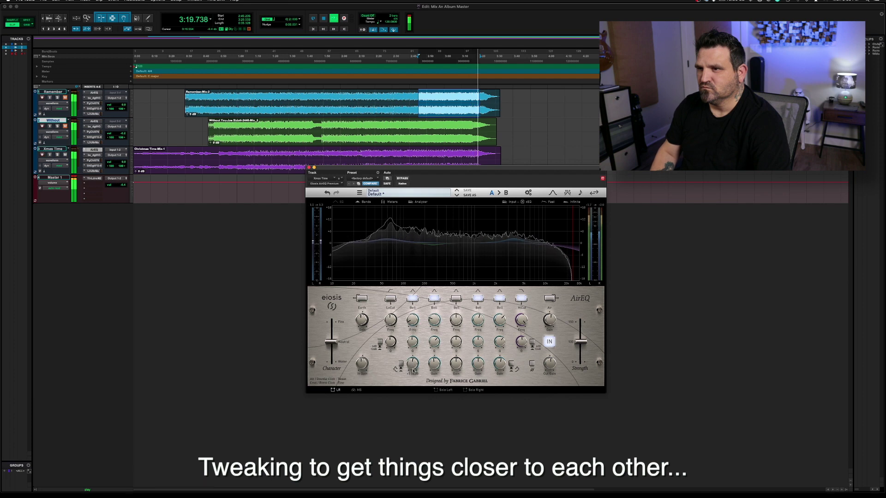
pyautogui.moveTo(412, 340); pyautogui.dragTo(413, 307)
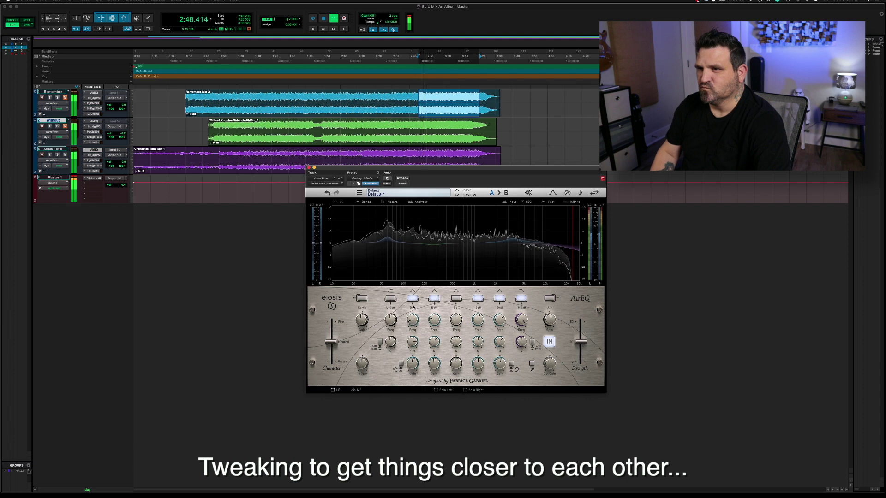
pyautogui.moveTo(414, 319); pyautogui.dragTo(414, 323)
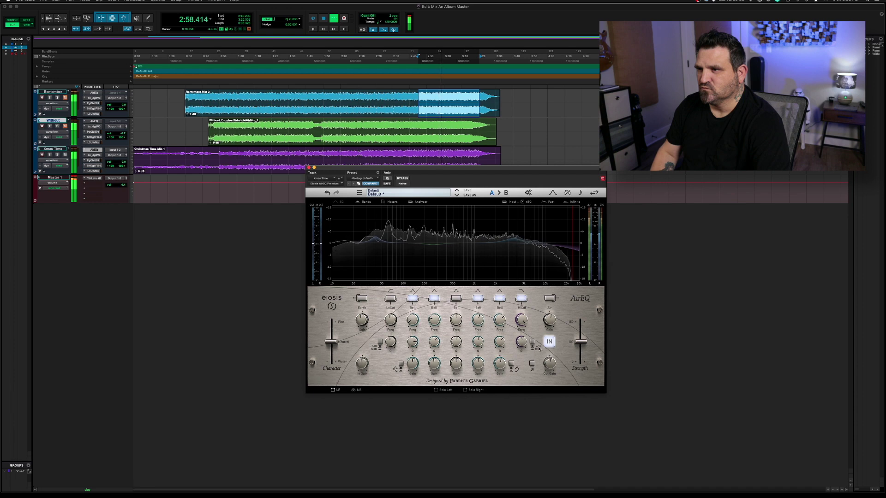
# Raise the frequency of the highest bell band in Xmas Time's AirEQ, stop playback and close the plug-in
pyautogui.moveTo(500, 314); pyautogui.dragTo(499, 309)
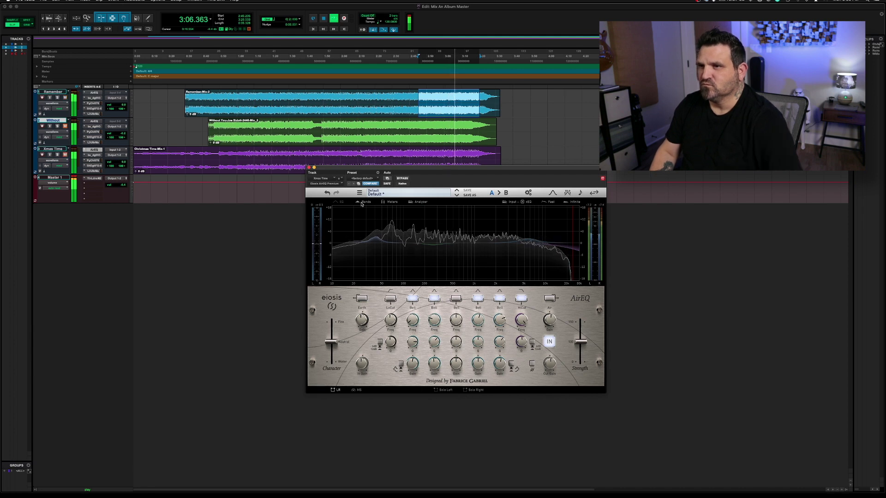
pyautogui.press('space')
pyautogui.click(308, 168)
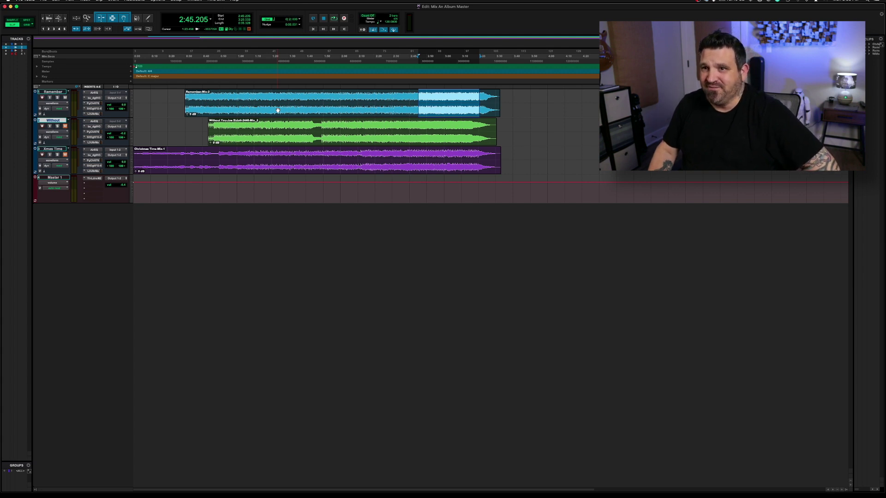
# Move the Remember and Without clips to the session start so they line up with the Xmas Time clip
pyautogui.moveTo(278, 110); pyautogui.dragTo(169, 113)
pyautogui.moveTo(238, 137); pyautogui.dragTo(163, 141)
pyautogui.click(219, 167)
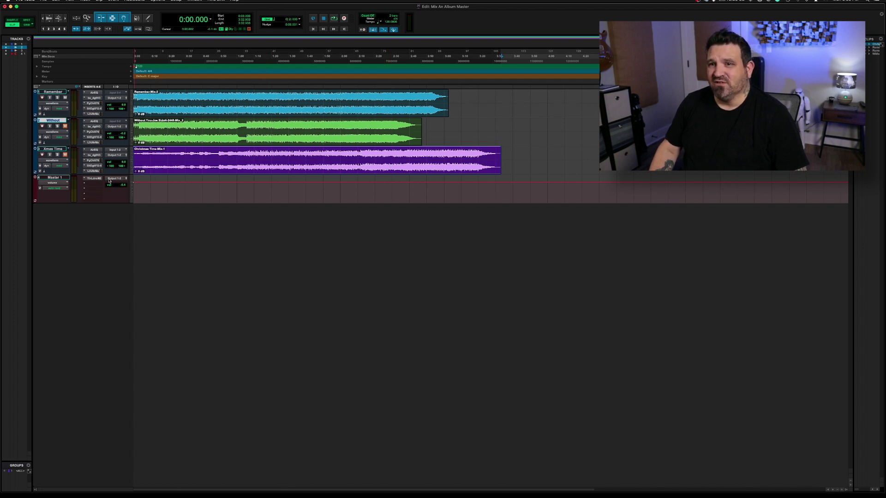
# Remove the plug-in insert from the Master 1 track and reset its volume to 0.0
pyautogui.click(84, 179)
pyautogui.click(119, 174)
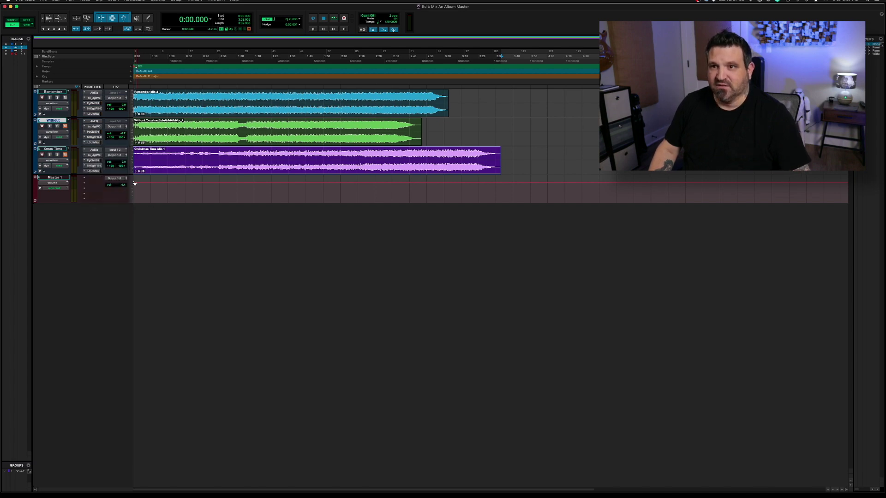
pyautogui.keyDown('alt'); pyautogui.click(116, 185); pyautogui.keyUp('alt')
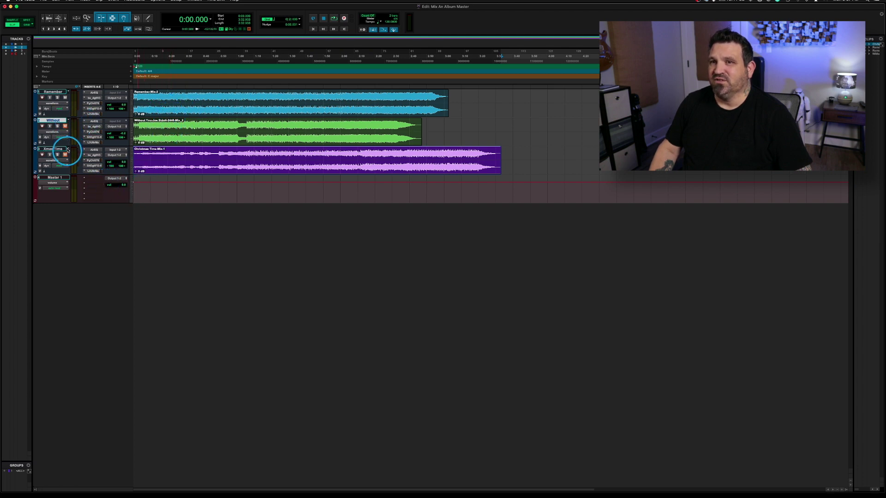
# Select the Remember clip and set up a mix bounce named "Remember Master-1" that prompts for its location
pyautogui.click(310, 112)
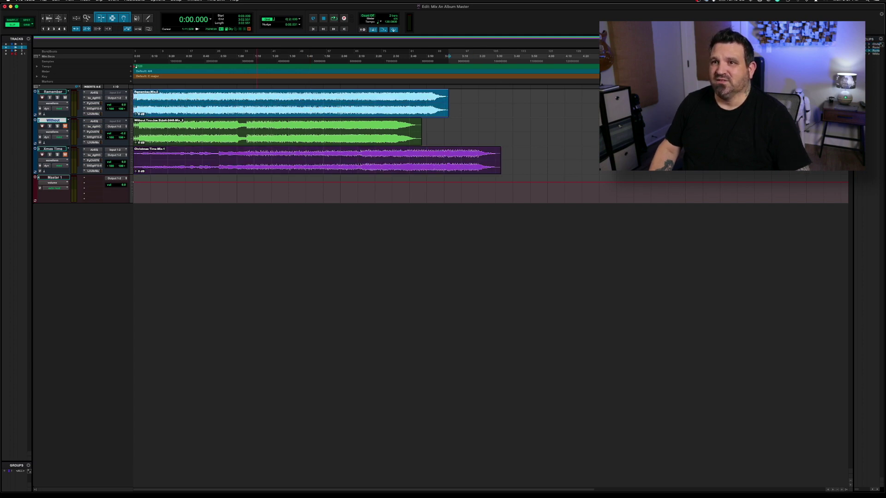
pyautogui.click(43, 1)
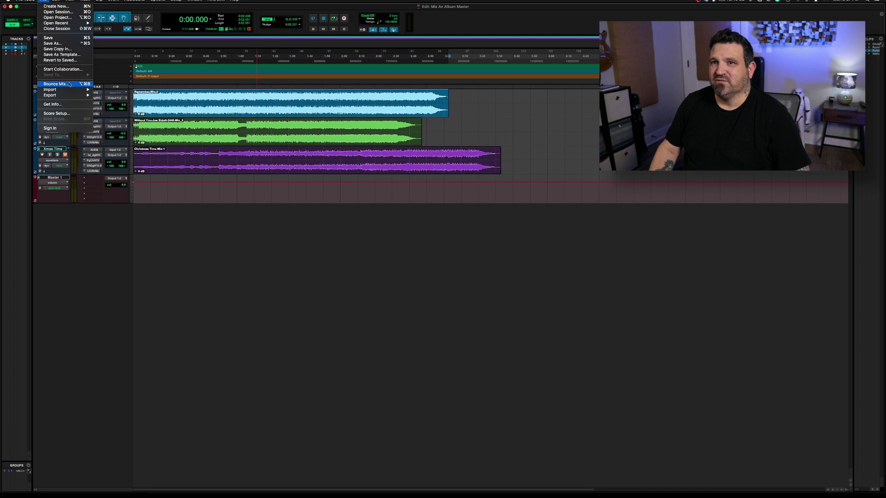
pyautogui.click(70, 84)
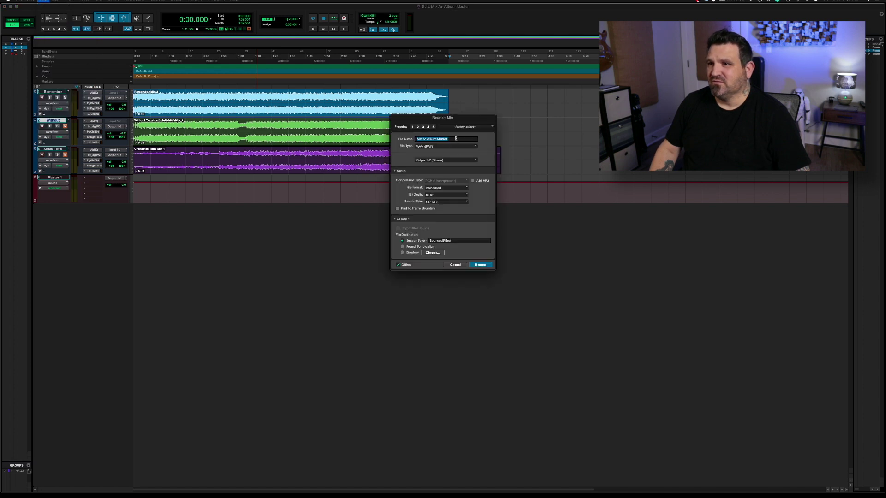
pyautogui.write('Remember Master-1')
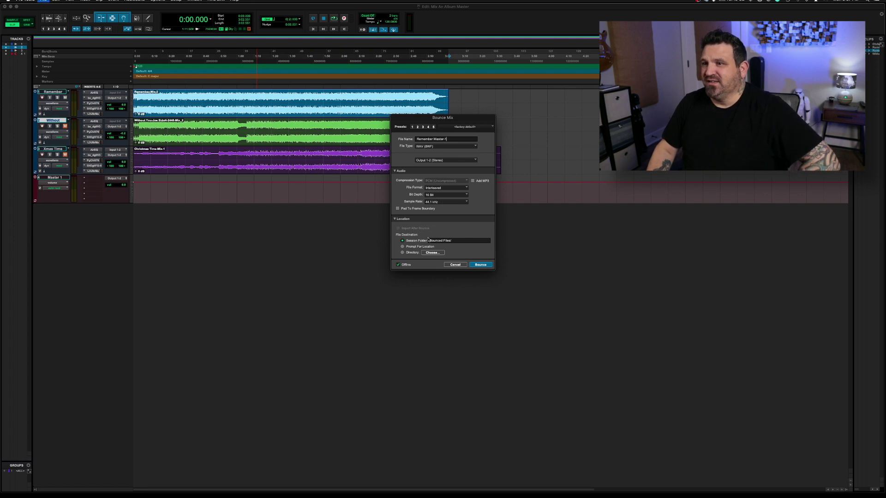
pyautogui.click(406, 247)
pyautogui.click(482, 265)
# Create a "Mastered" folder inside Training > Final Mix Remember on the PT 500 drive and bounce the Remember master into it
pyautogui.click(426, 79)
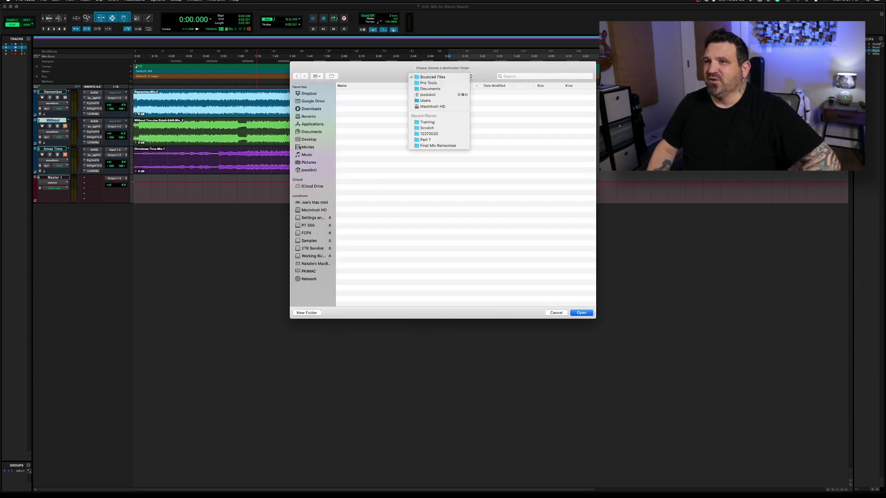
pyautogui.click(317, 224)
pyautogui.click(317, 224)
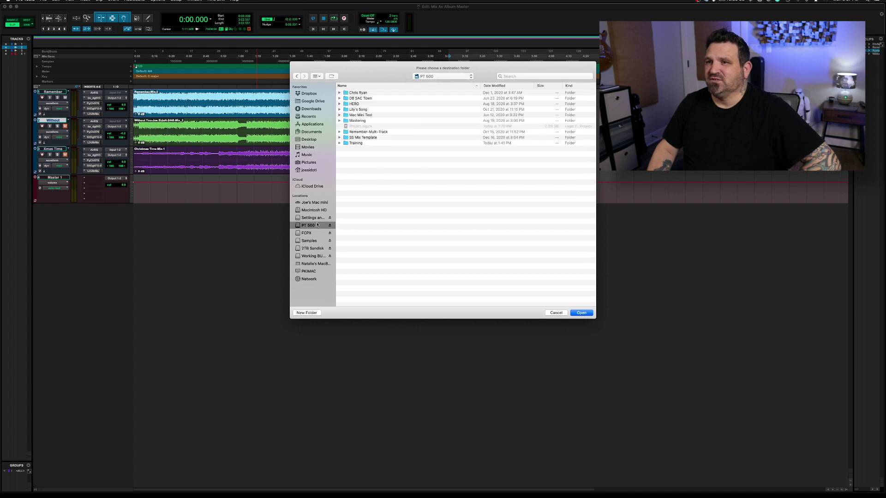
pyautogui.doubleClick(356, 143)
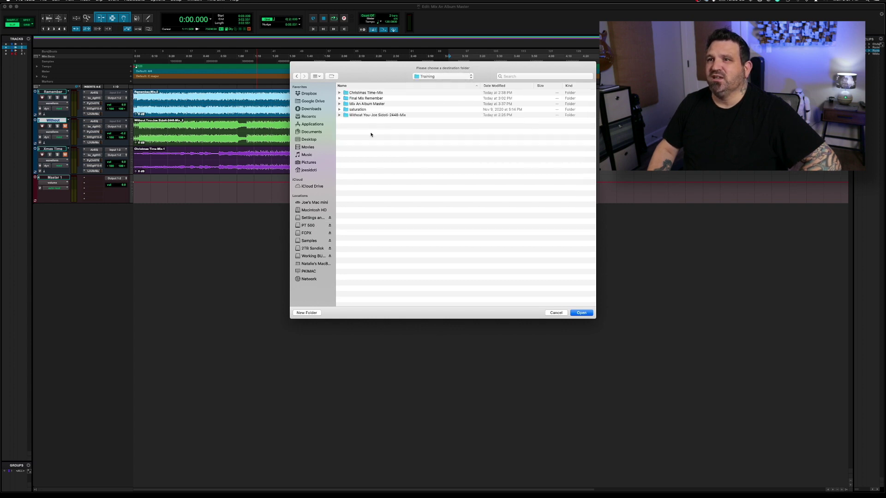
pyautogui.doubleClick(377, 99)
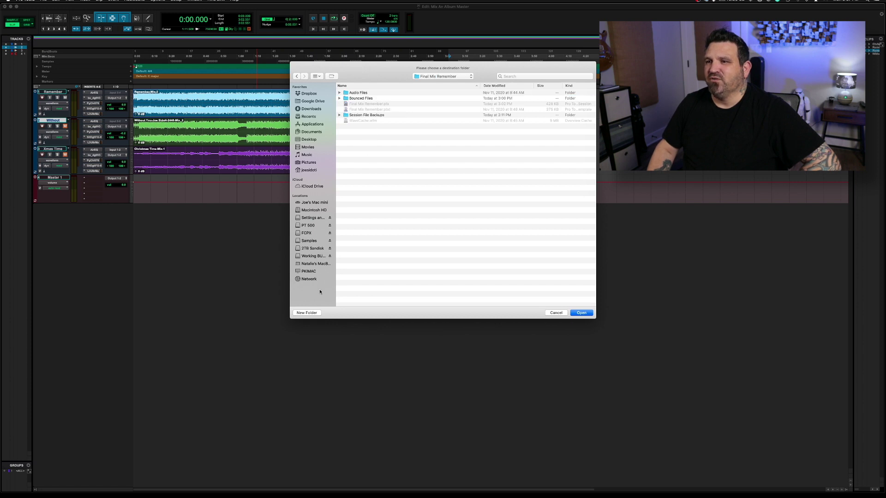
pyautogui.click(307, 312)
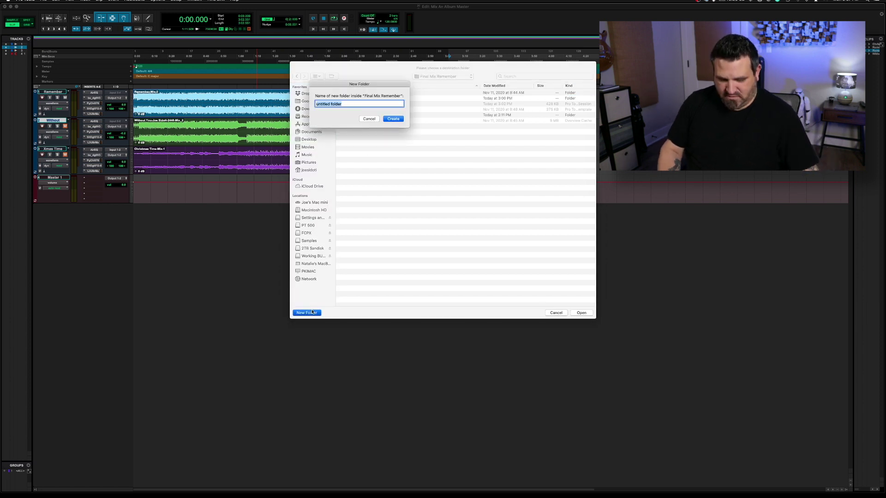
pyautogui.write('Mastered')
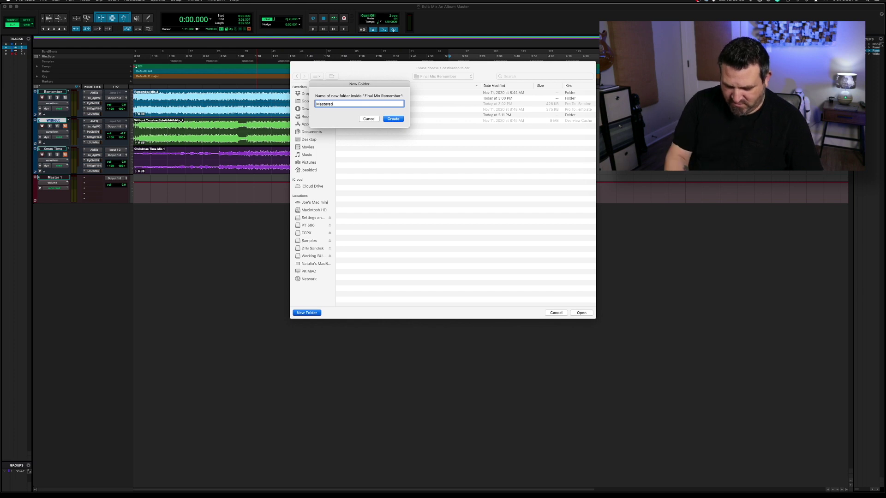
pyautogui.press('Return')
pyautogui.click(582, 313)
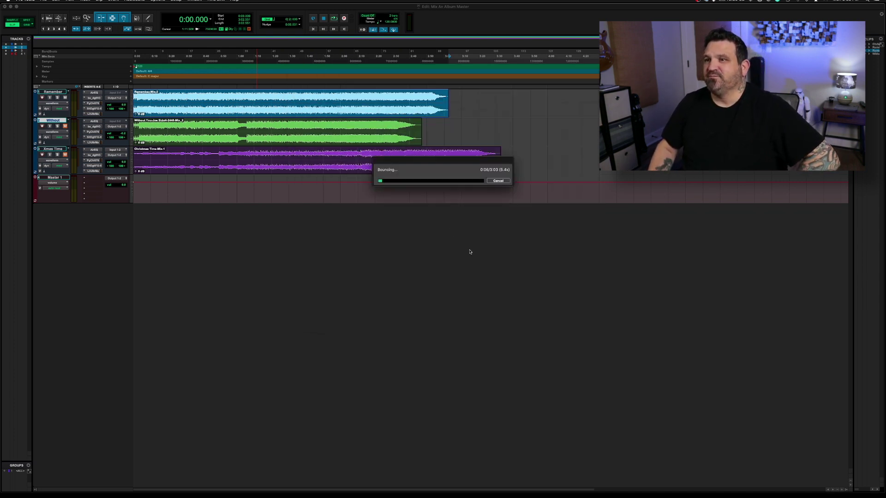